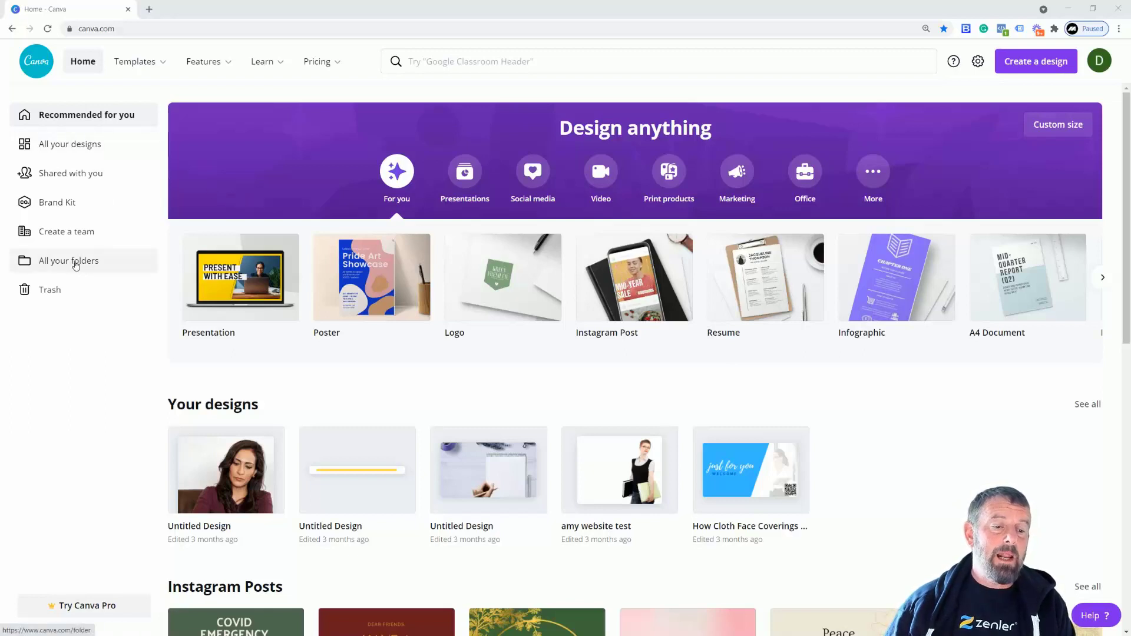
View the folders overview, and open the list of all existing designs
left_click(82, 265)
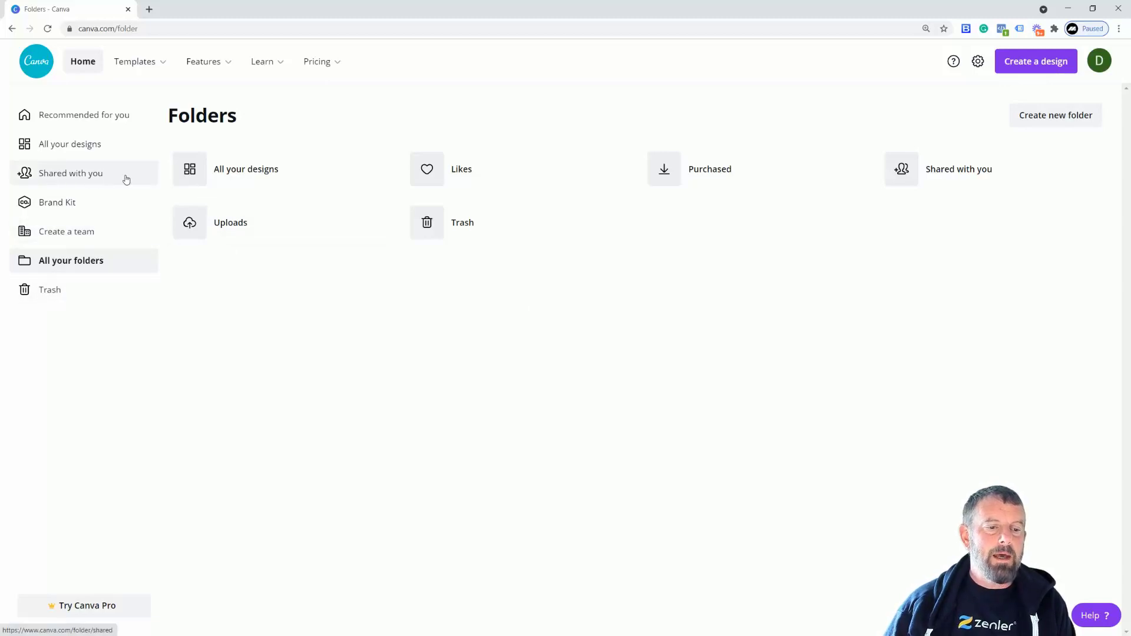
left_click(55, 146)
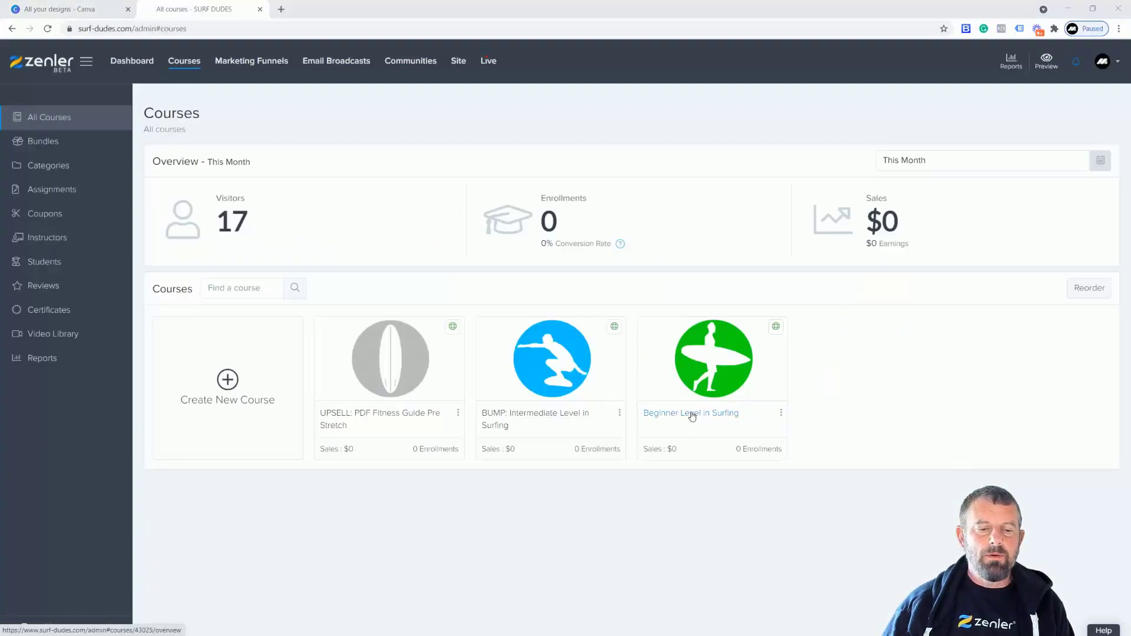
In Zenler, open the details of the Beginner Level in Surfing course and check the course card's recommended image size
left_click(705, 365)
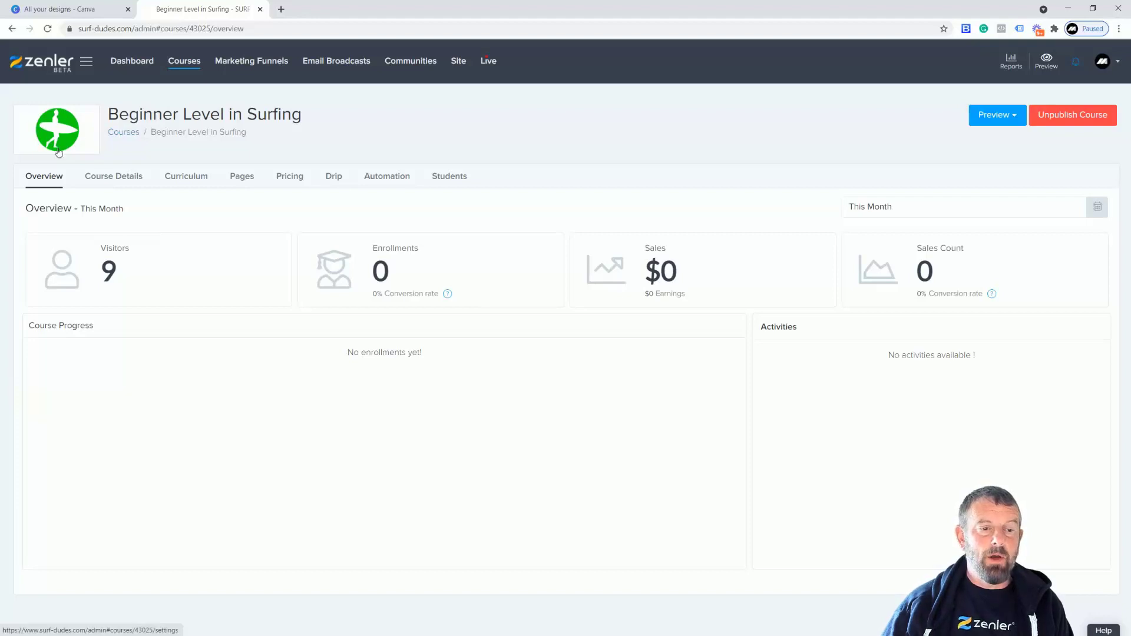
left_click(110, 180)
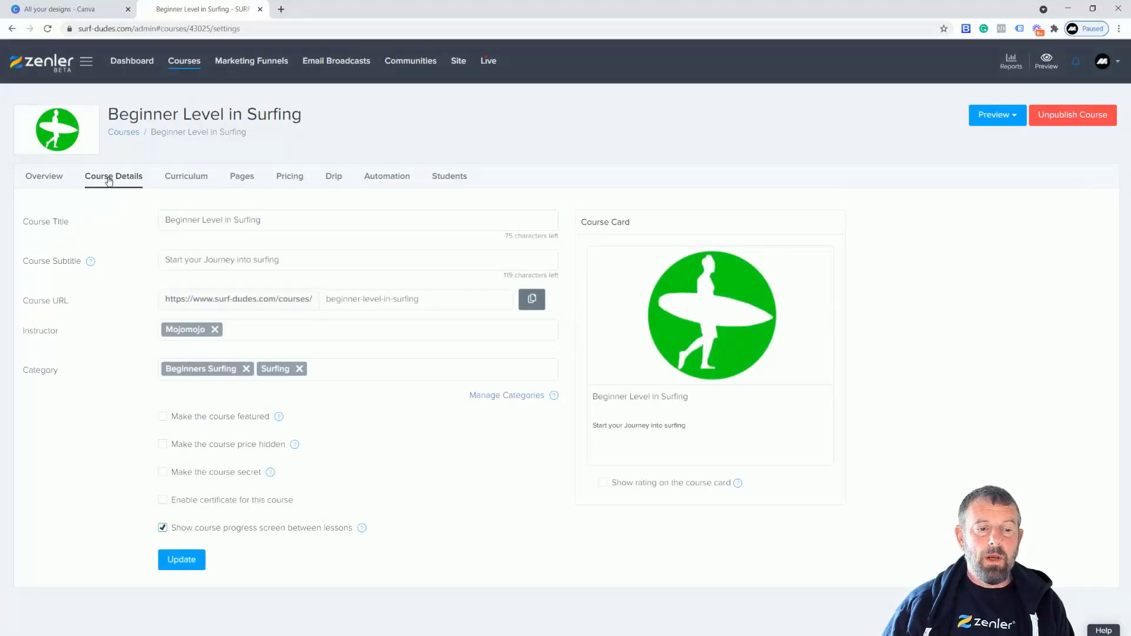
mouse_move(690, 324)
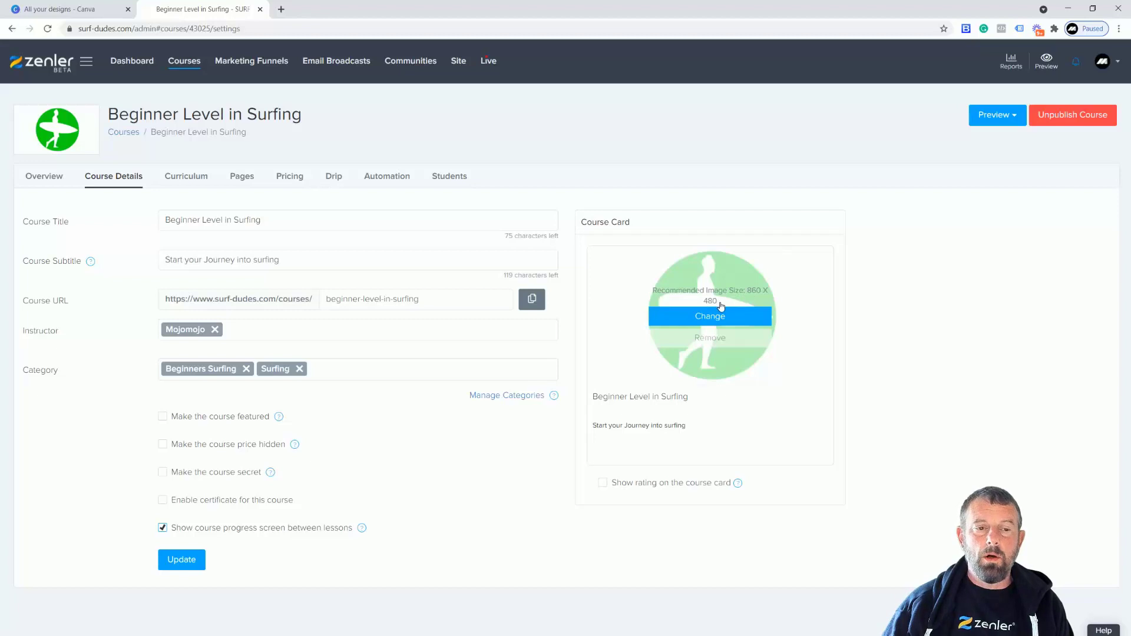
Switch to Canva and create a new blank design with a custom size of 860 × 480 px
left_click(70, 10)
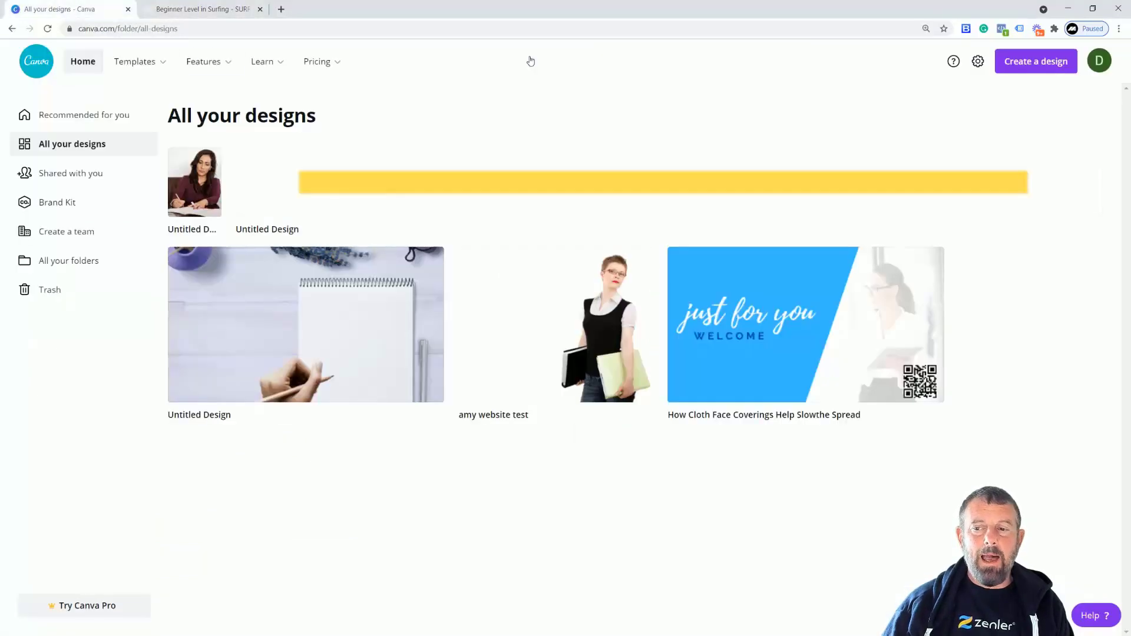
left_click(1008, 62)
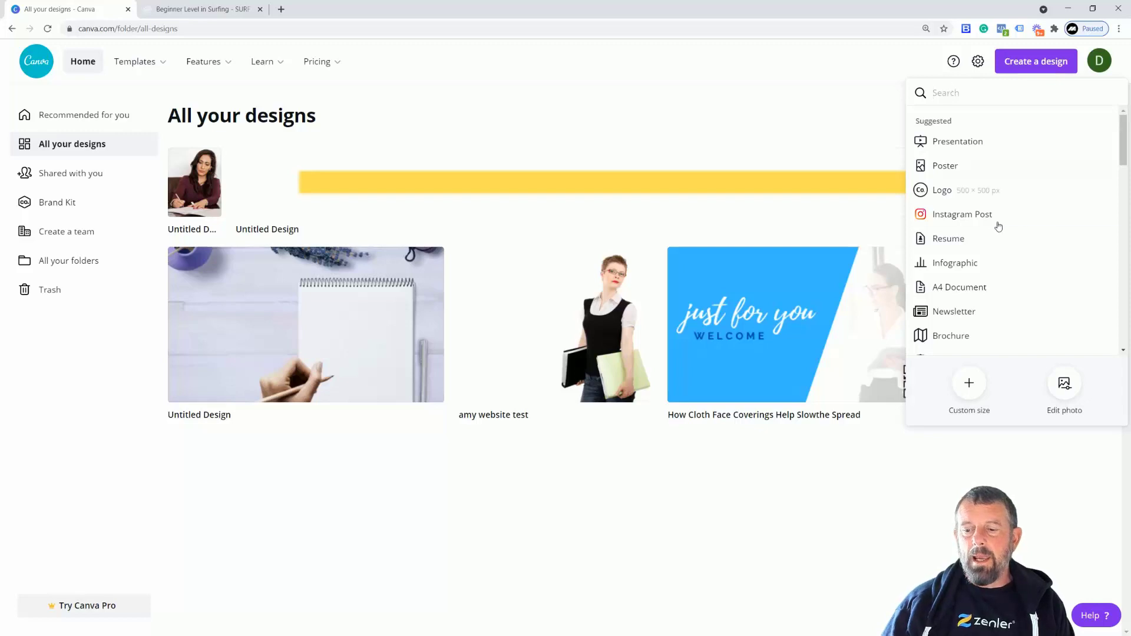
left_click(970, 384)
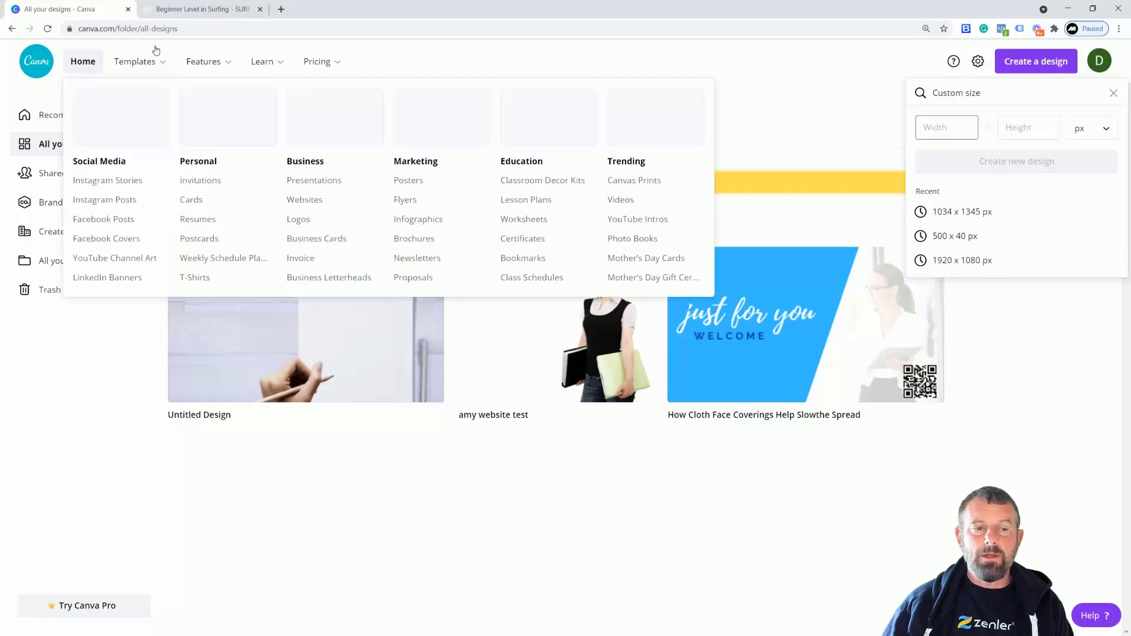
left_click(190, 9)
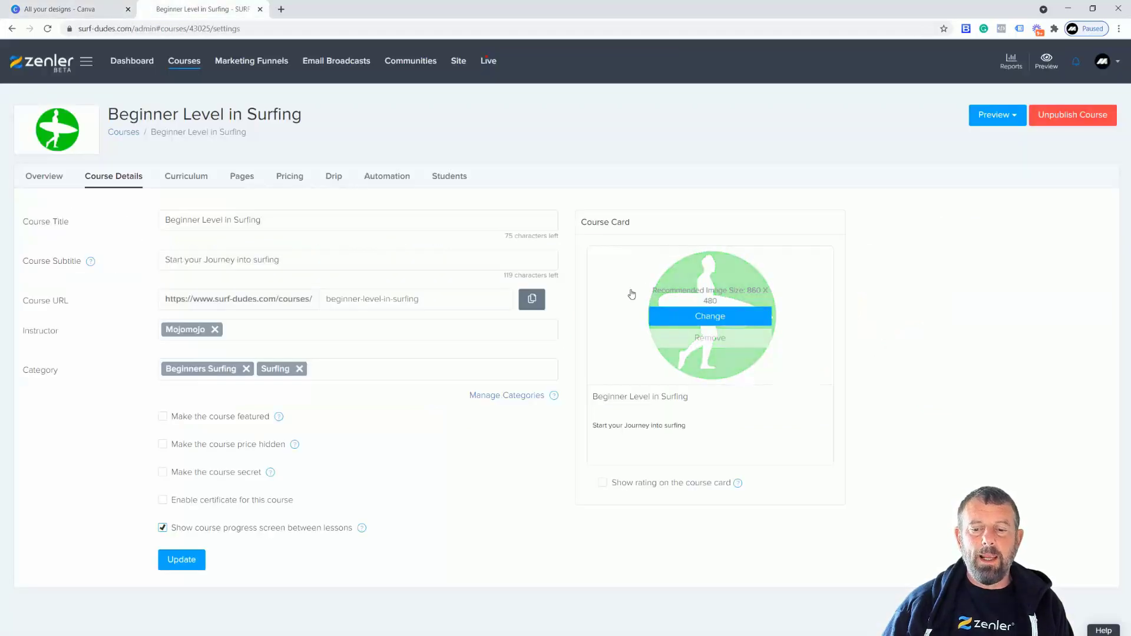
left_click(65, 10)
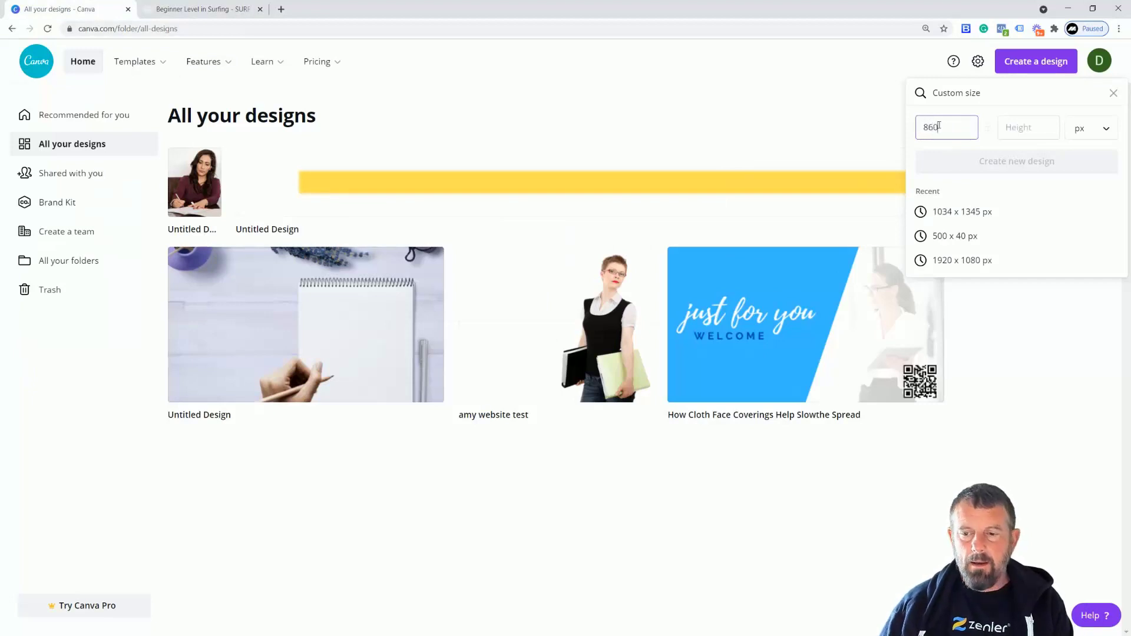
left_click(1022, 128)
type("4")
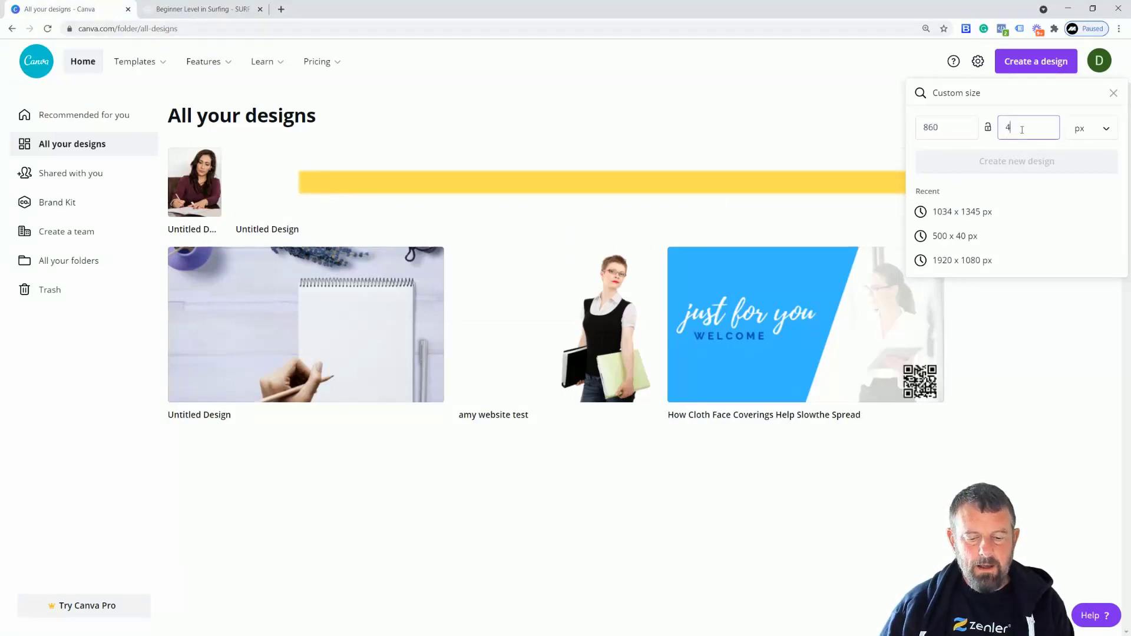
type("80")
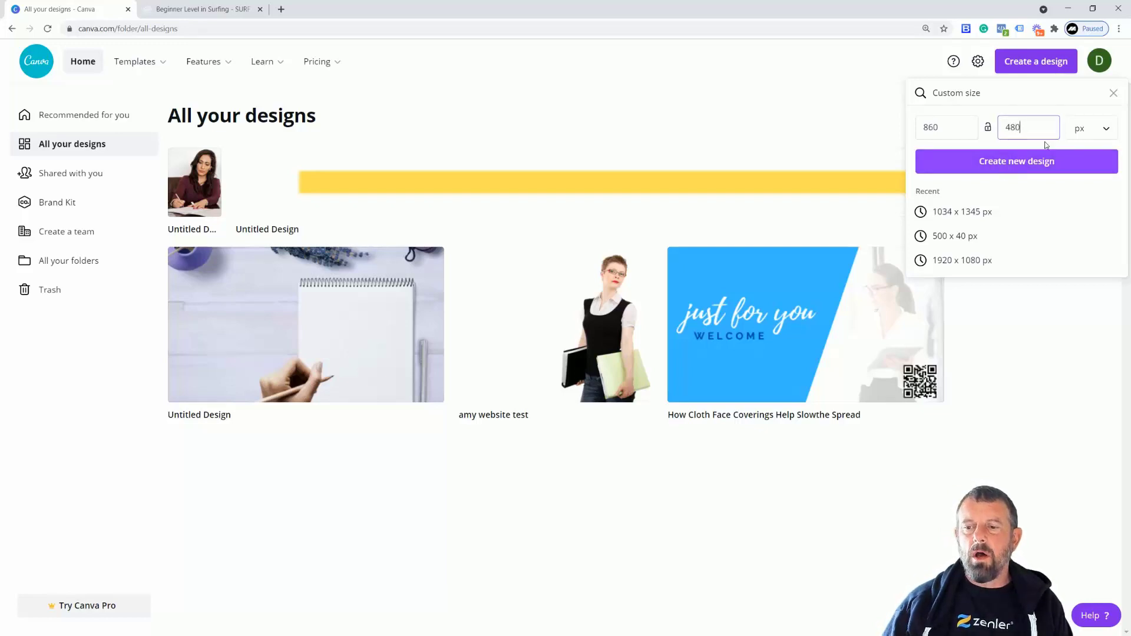
left_click(1085, 135)
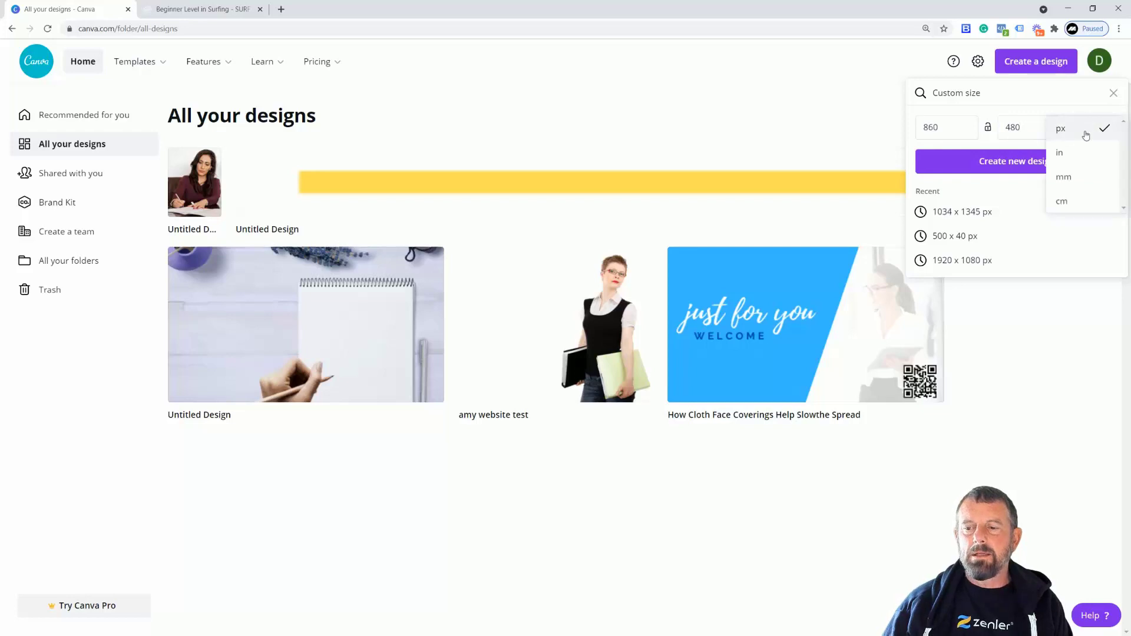
left_click(1011, 163)
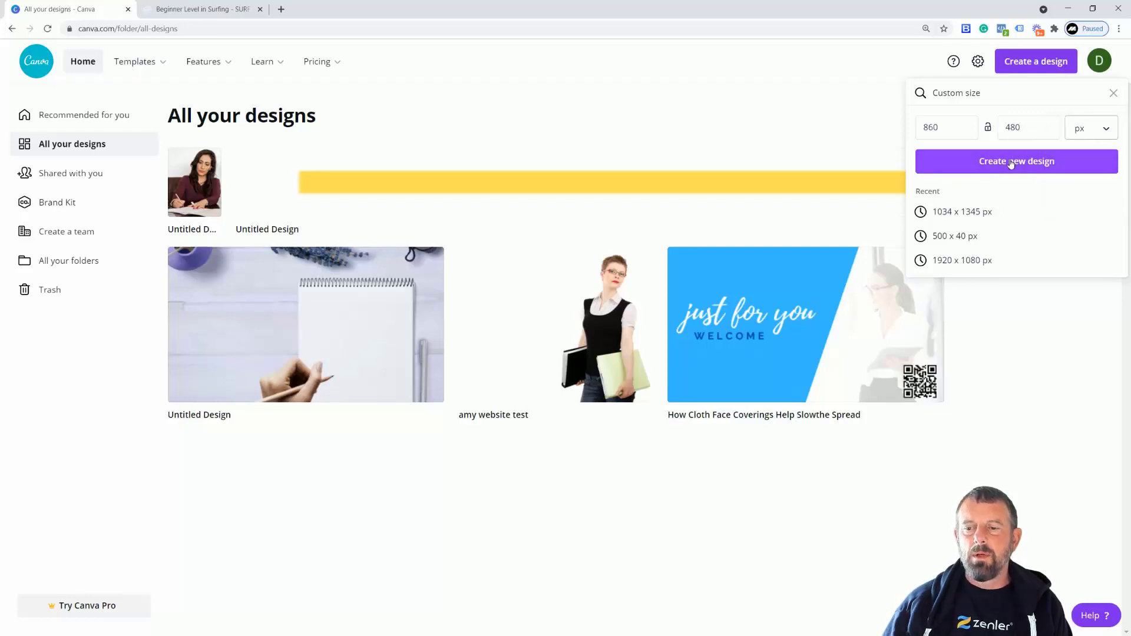
left_click(999, 165)
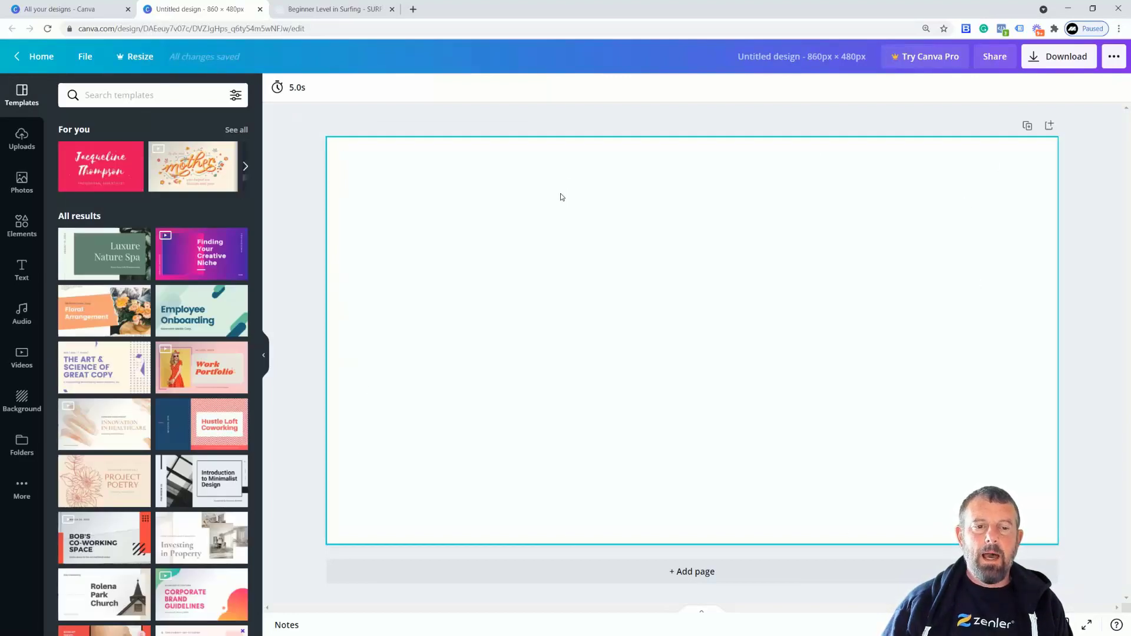
Recheck the course card's recommended image size in Zenler and return to the blank Canva design
left_click(308, 10)
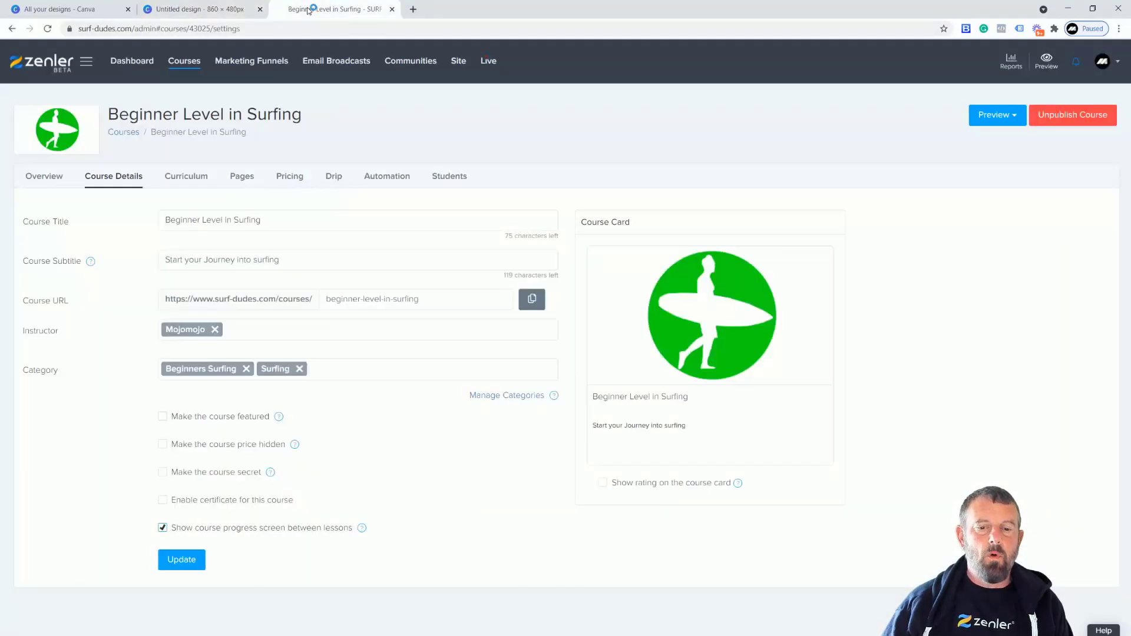
mouse_move(648, 312)
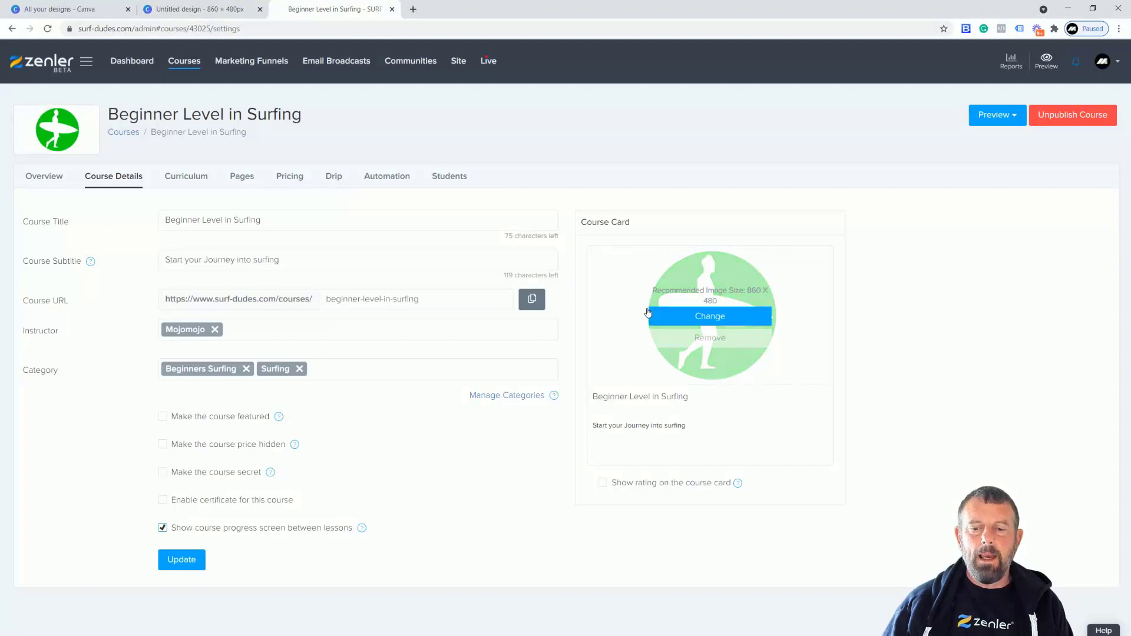
left_click(200, 9)
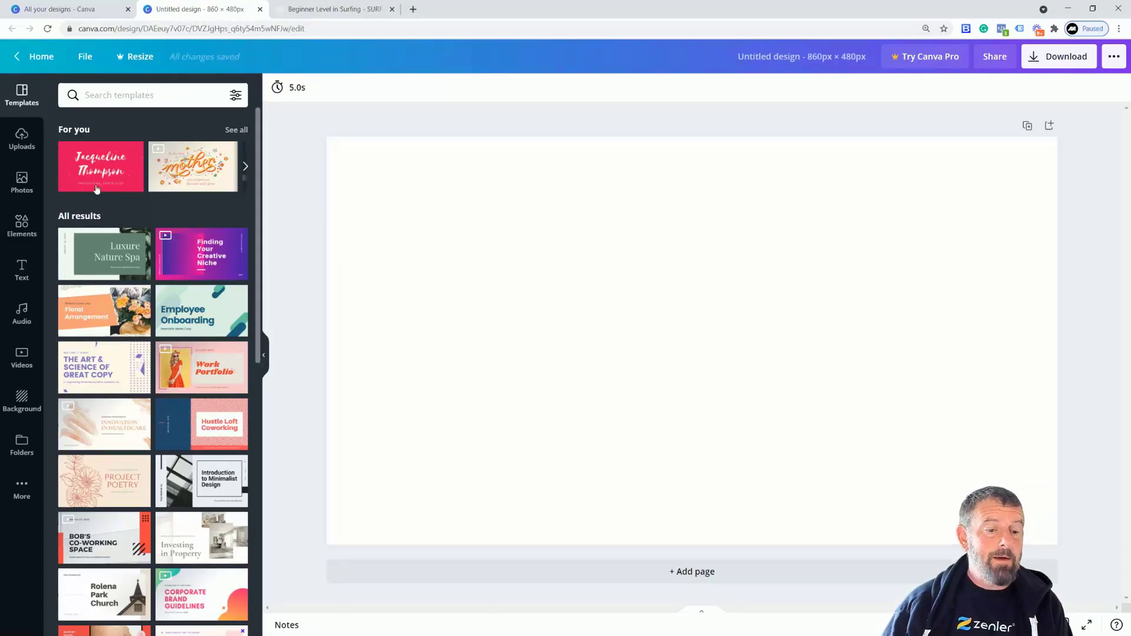
Browse the available templates and preview the pages of several, including Luxure Nature Spa, Finding Your Creative Niche and Floral Arrangement
scroll(117, 271, "down", 5)
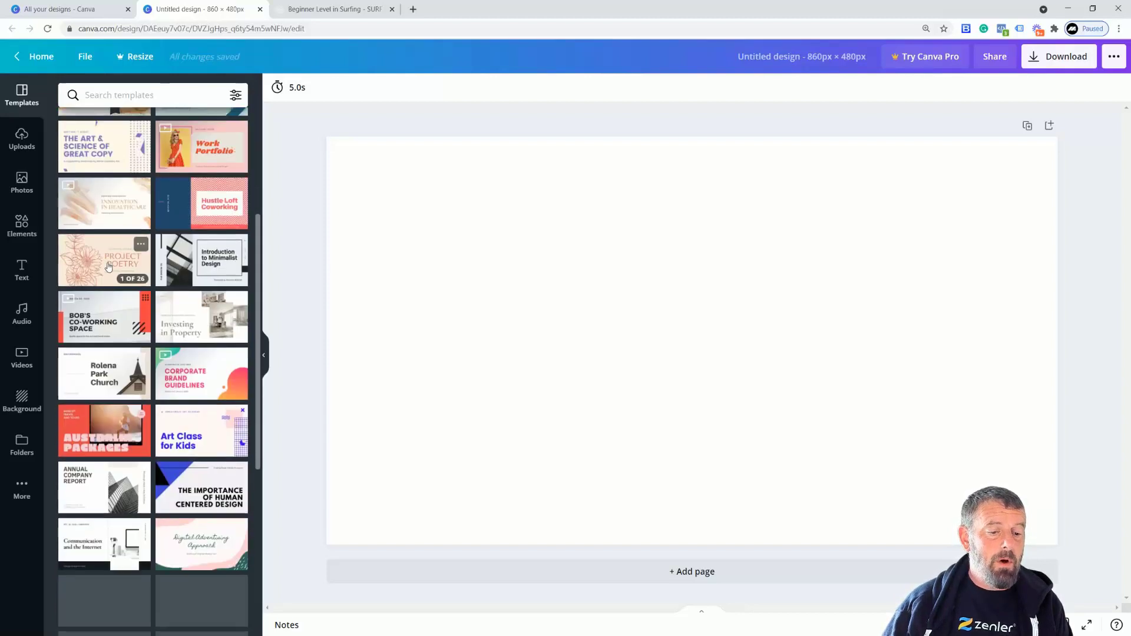
scroll(108, 266, "down", 5)
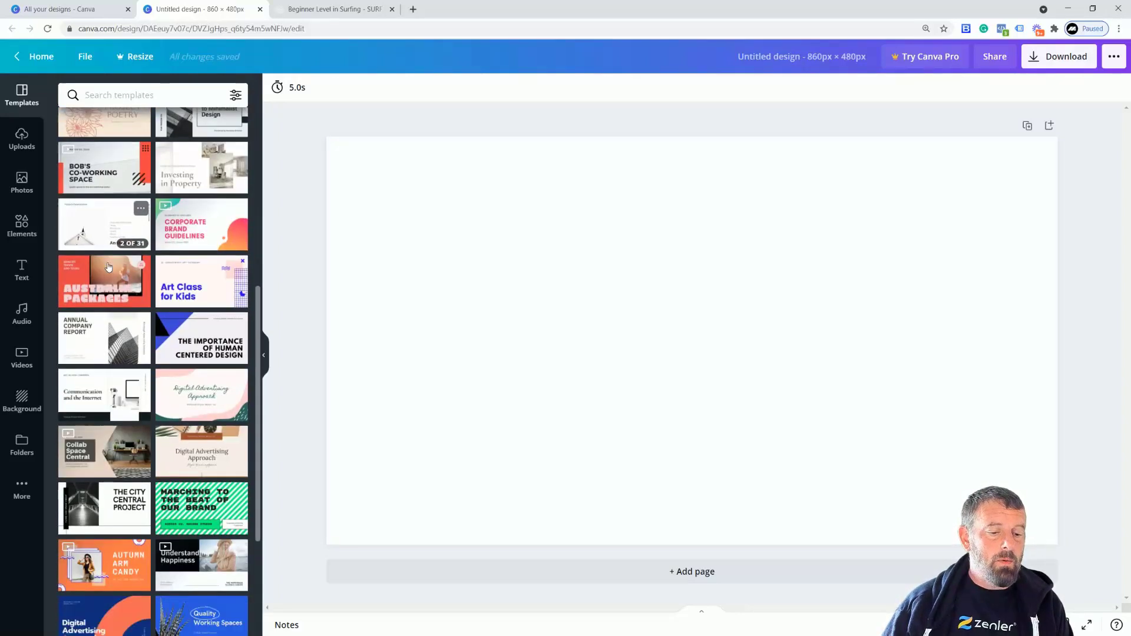
scroll(108, 267, "down", 3)
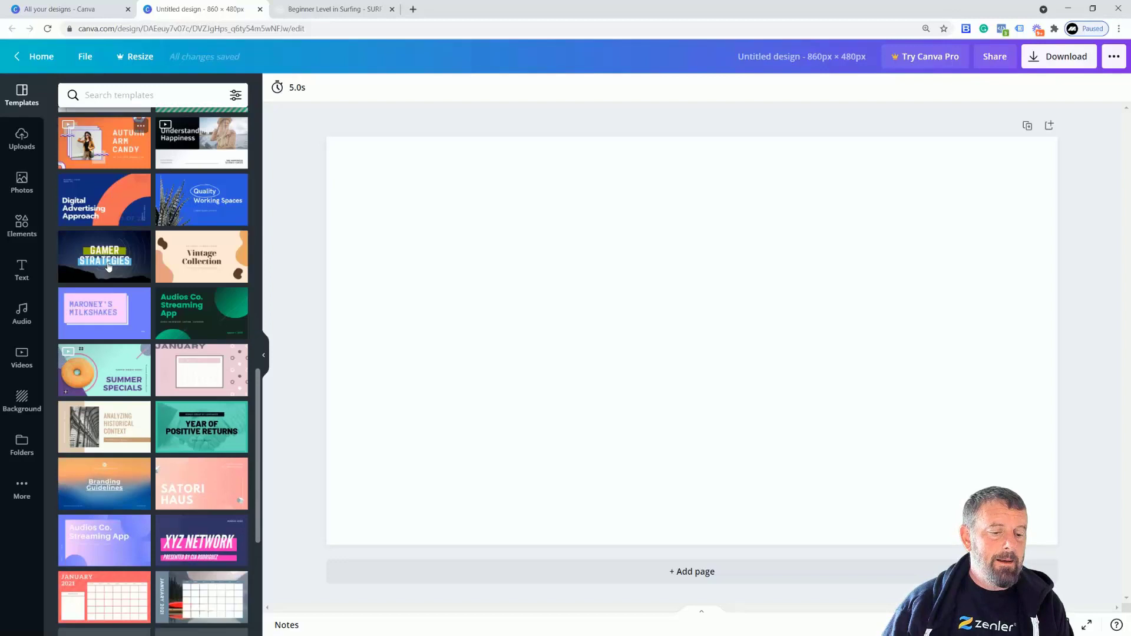
scroll(107, 266, "down", 7)
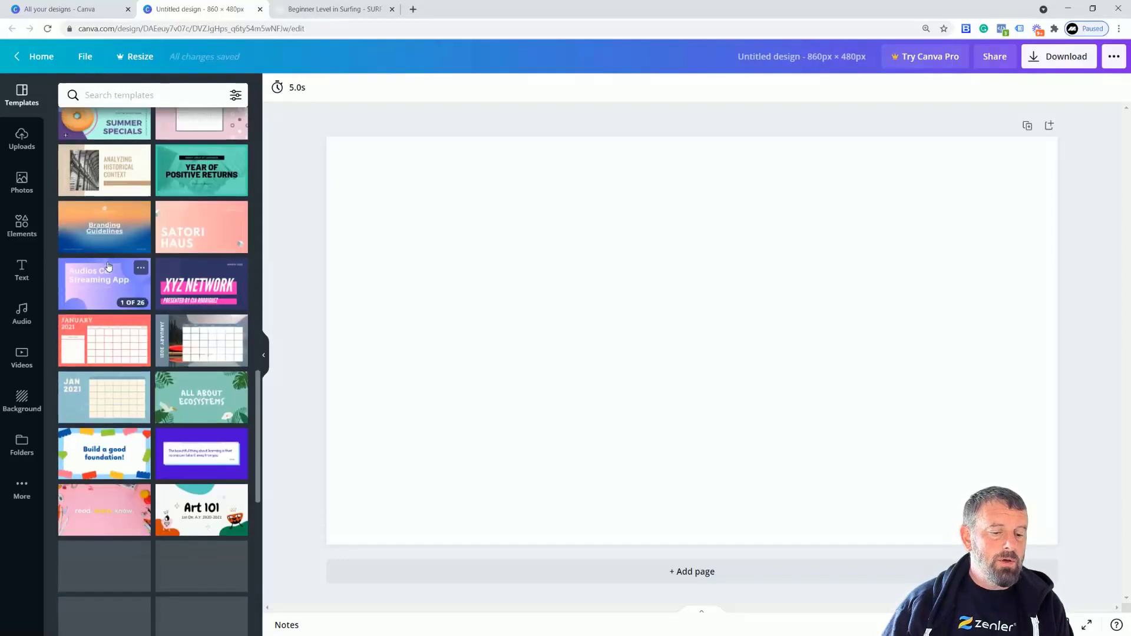
scroll(108, 266, "down", 3)
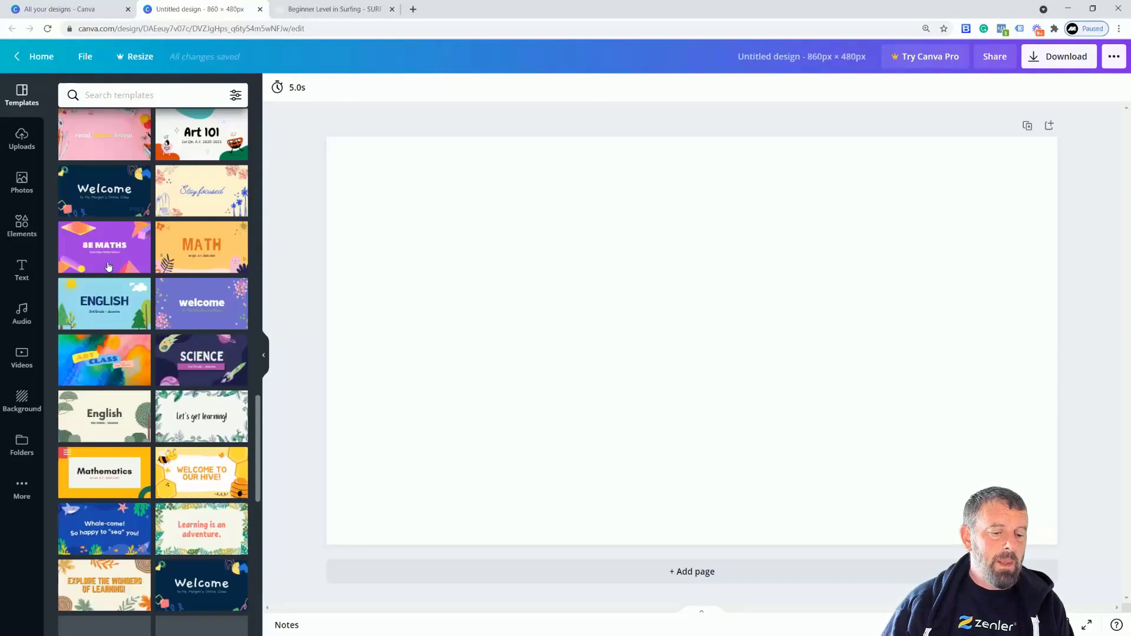
scroll(107, 262, "up", 10)
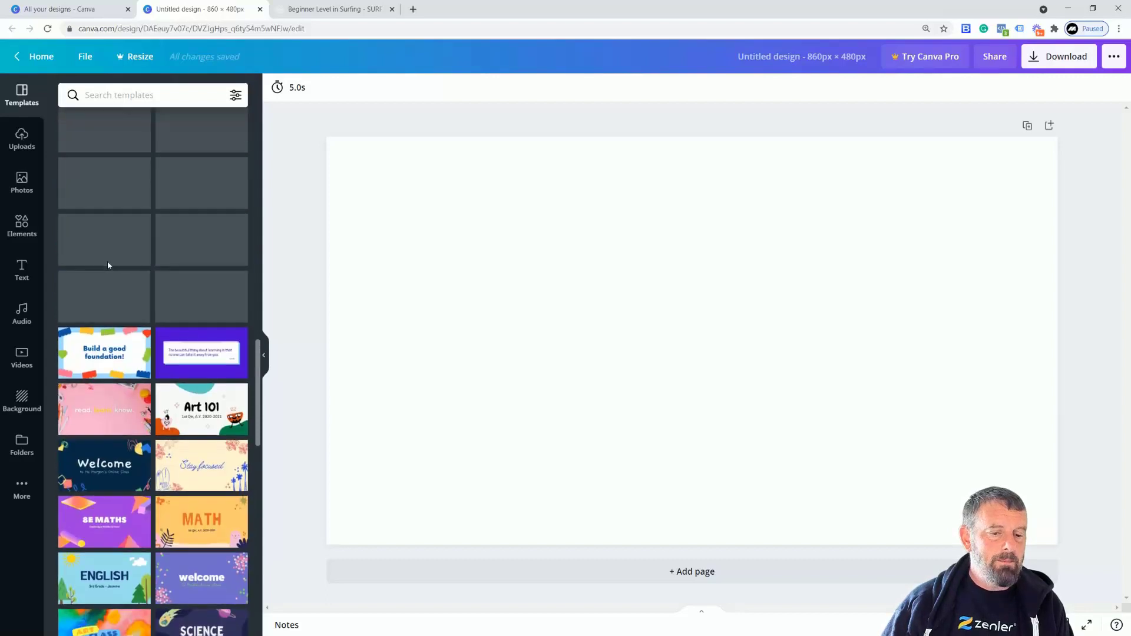
scroll(105, 258, "up", 5)
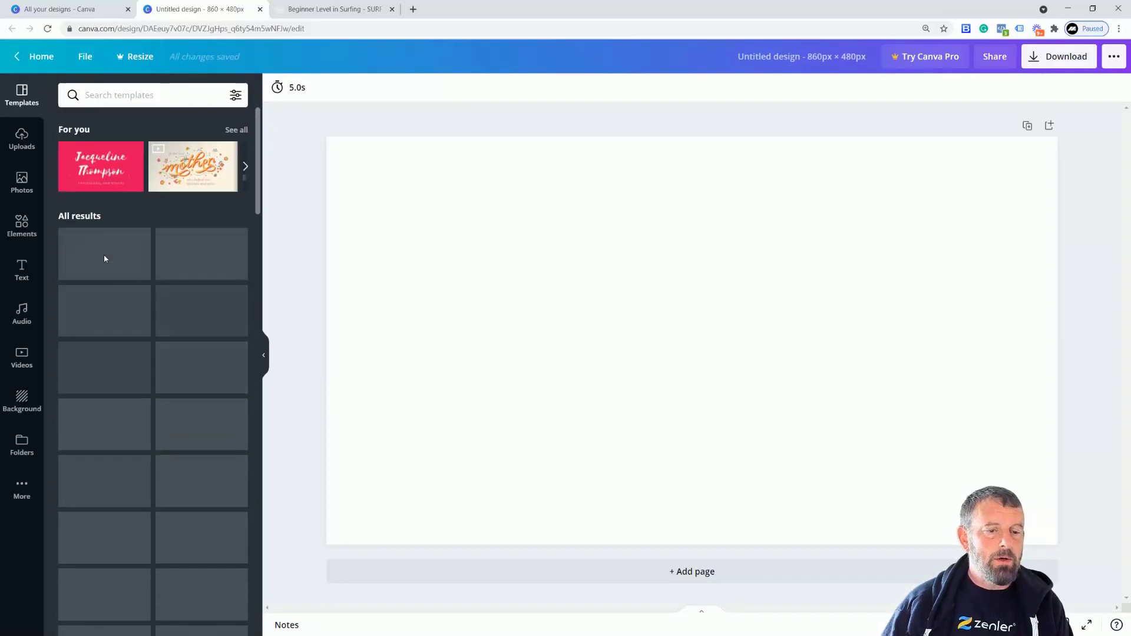
mouse_move(108, 175)
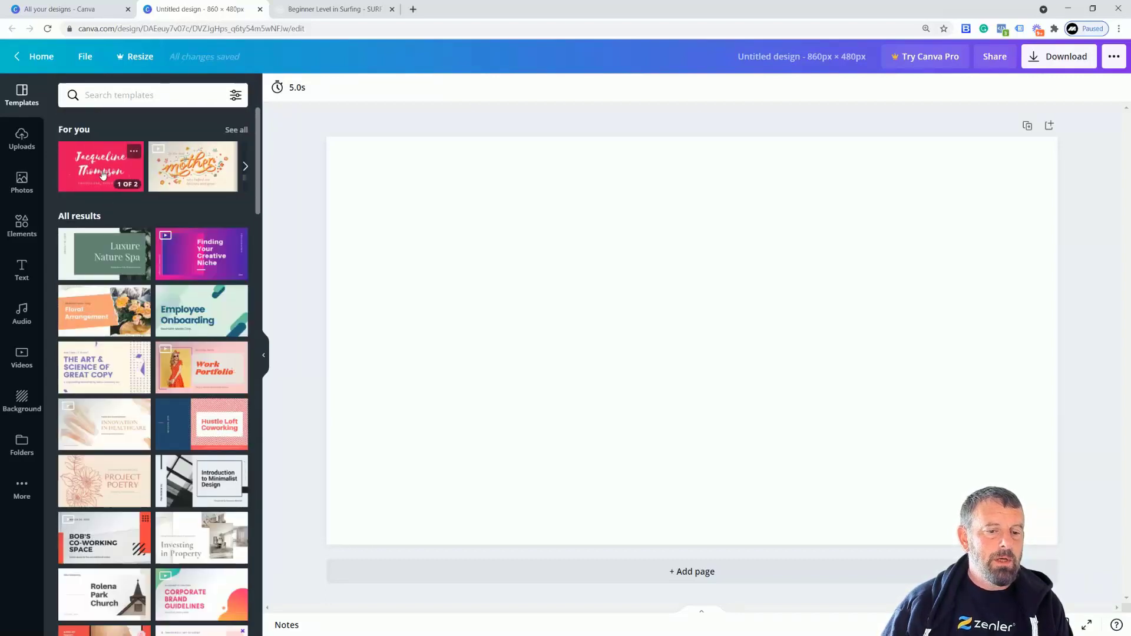
mouse_move(103, 258)
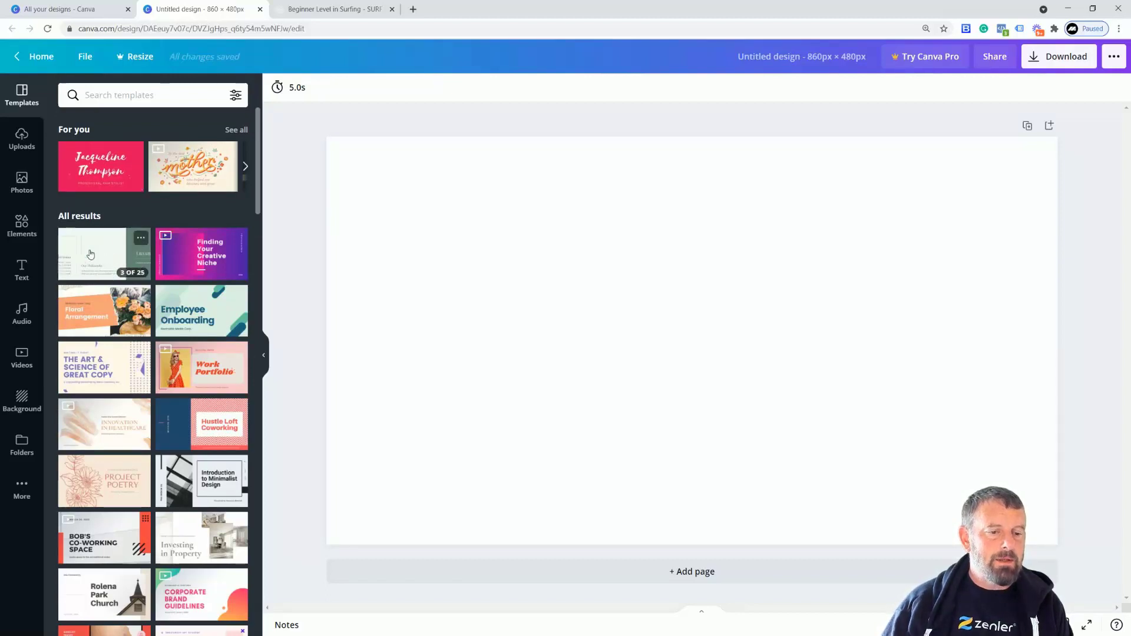
mouse_move(195, 257)
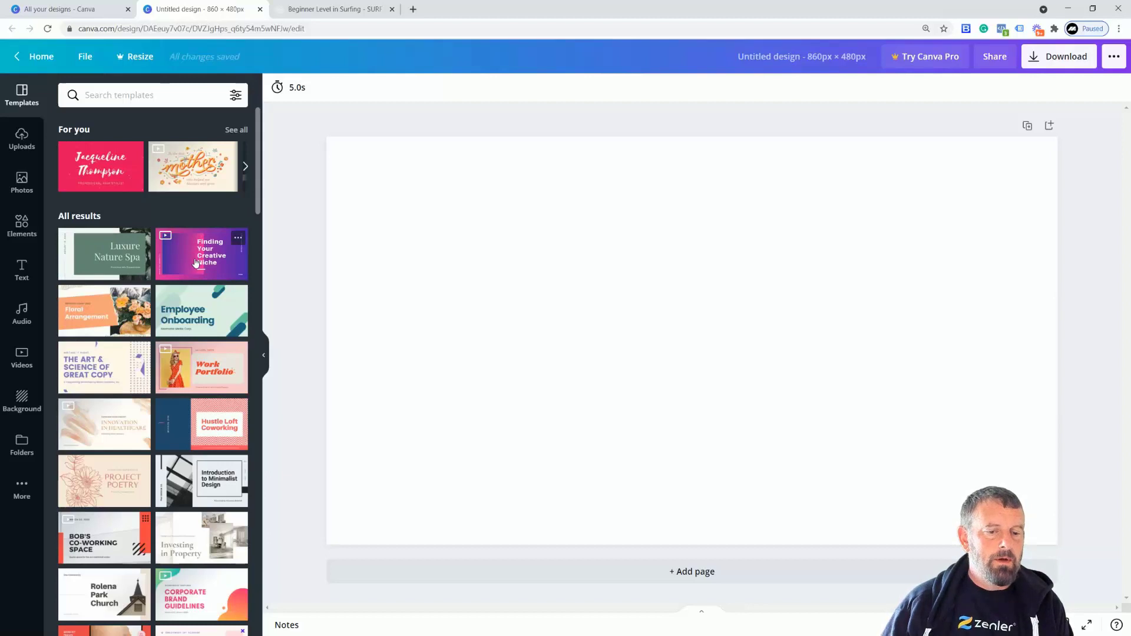
mouse_move(81, 327)
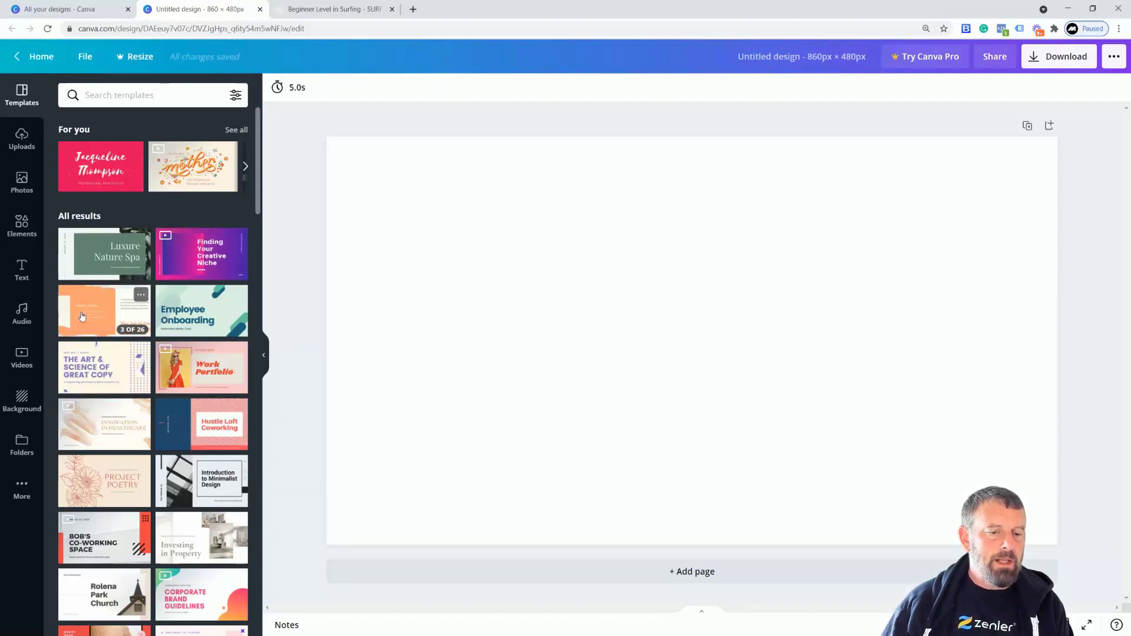
Apply the Floral Arrangement template's cover to the blank page and slightly enlarge its flower photo from the upper-left corner
left_click_drag(83, 316, 404, 217)
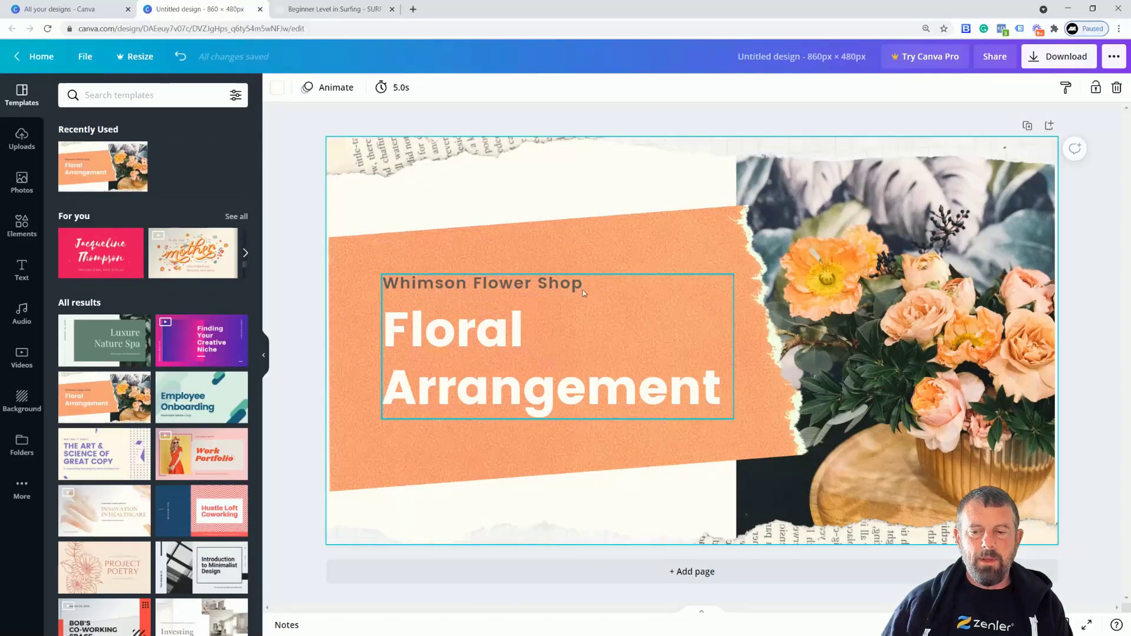
left_click(852, 249)
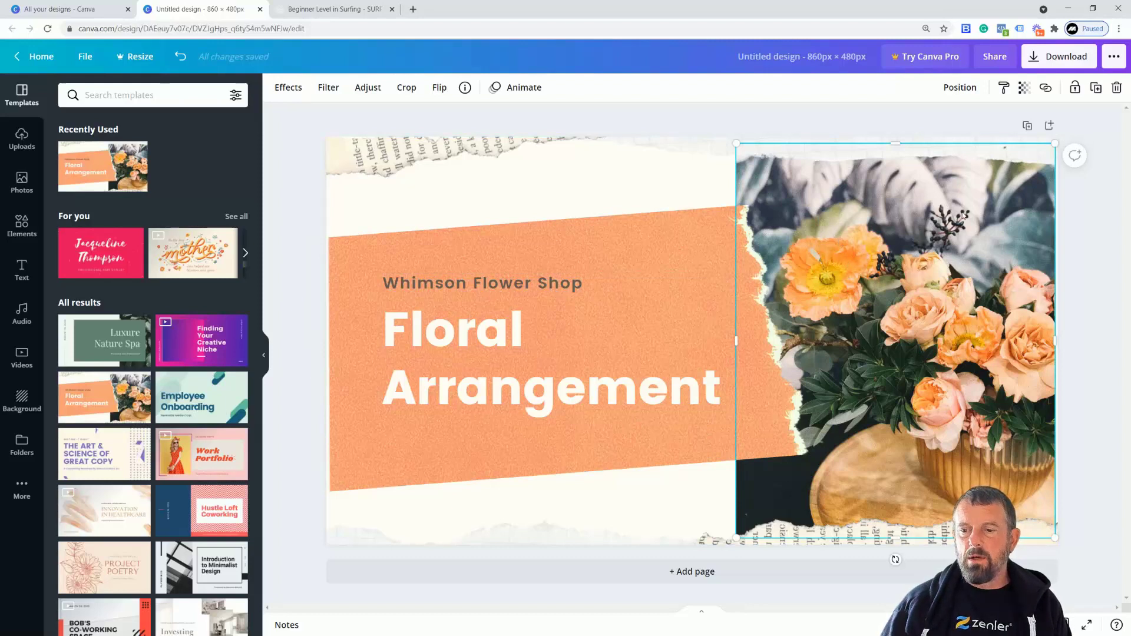
left_click_drag(737, 145, 731, 141)
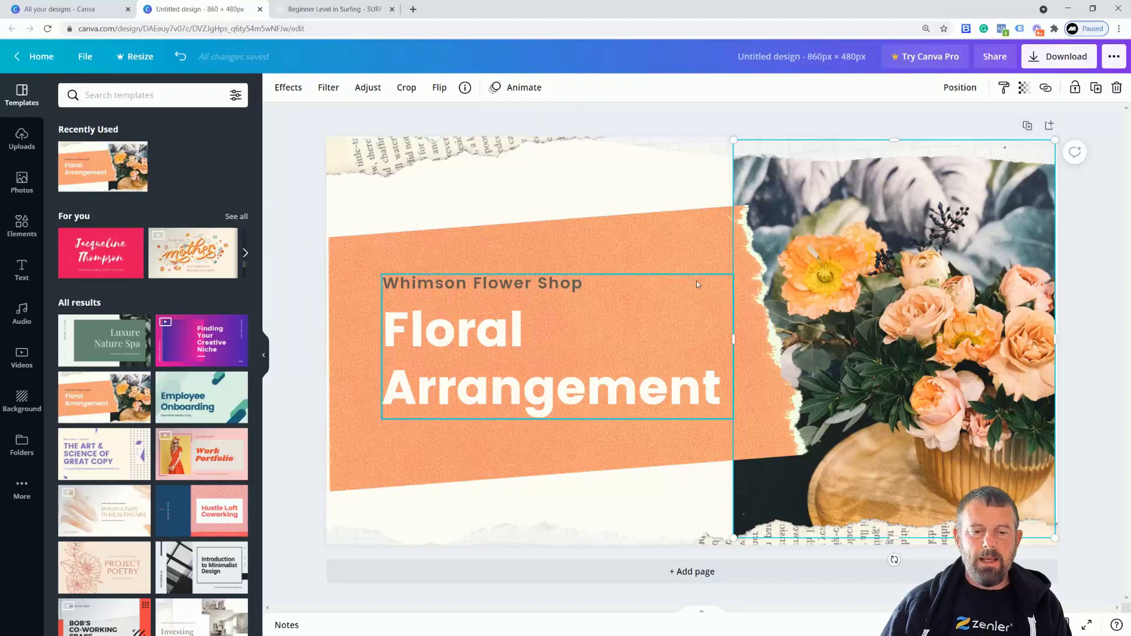
Select the Floral Arrangement title, the orange torn-paper background and the flower photo in turn to inspect their editing options
left_click(477, 322)
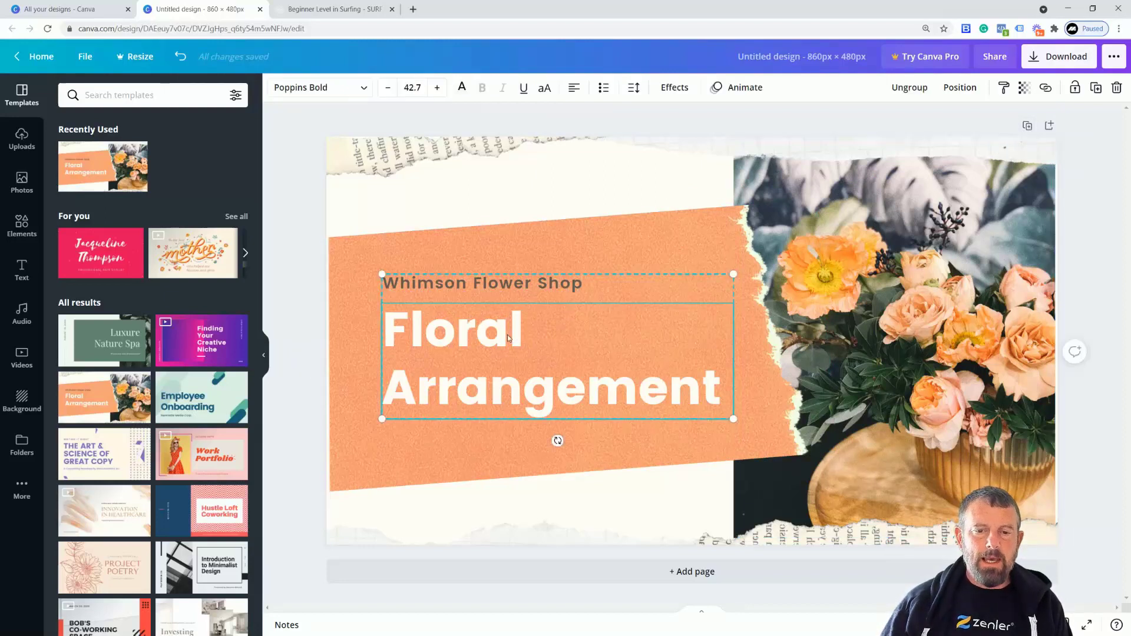
left_click(462, 248)
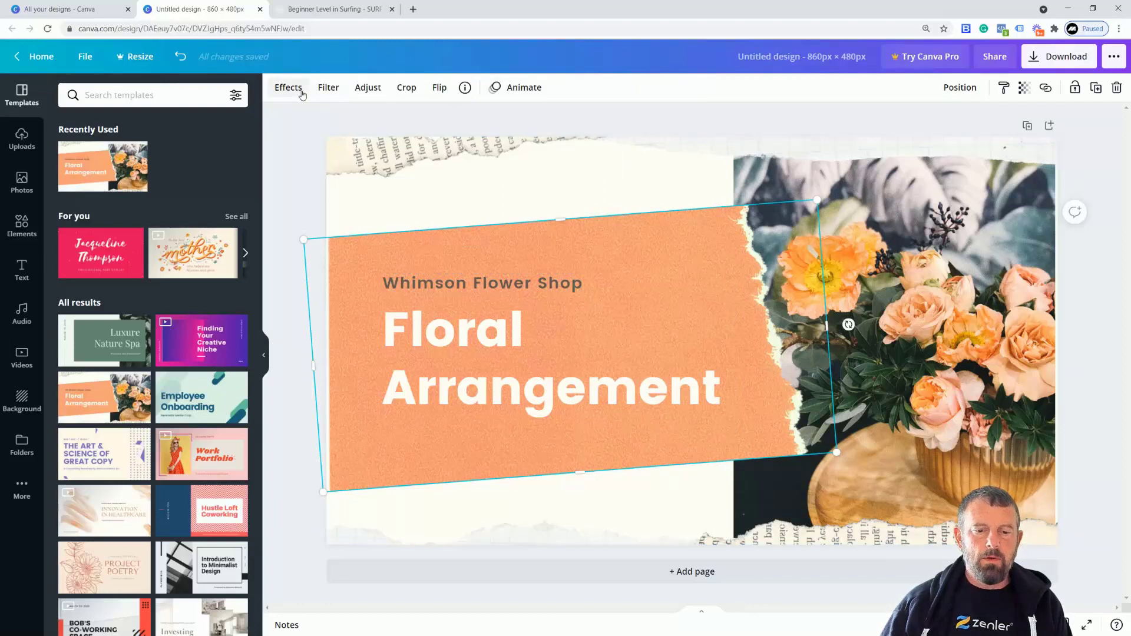
left_click(917, 293)
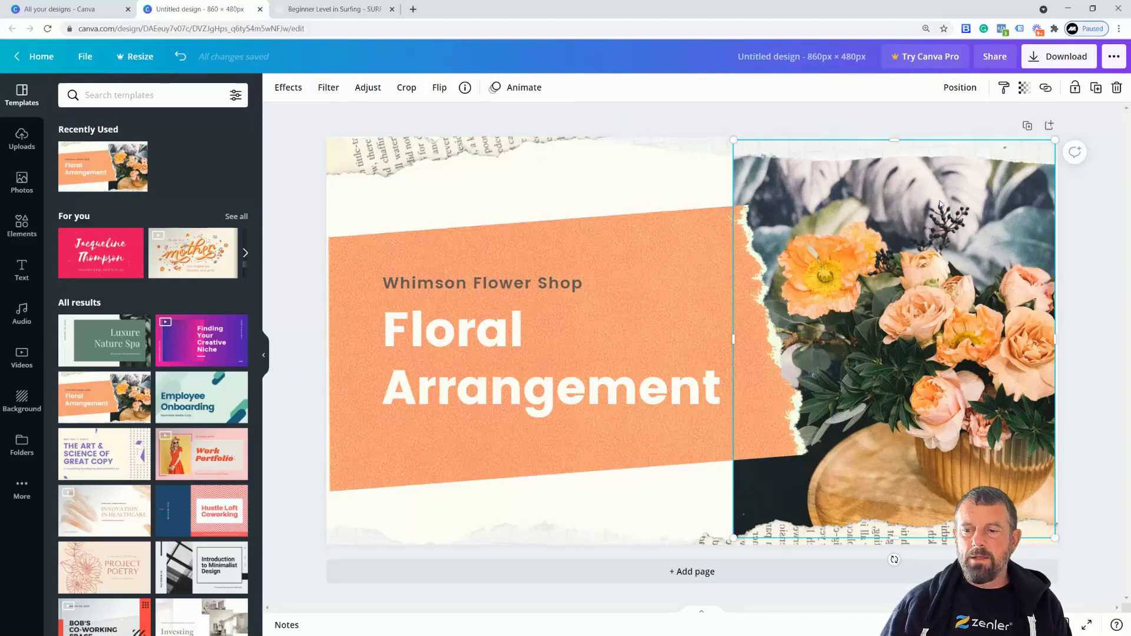
Shift the torn-paper strip above the flower photo slightly down and to the right and look over its layering options
left_click(684, 152)
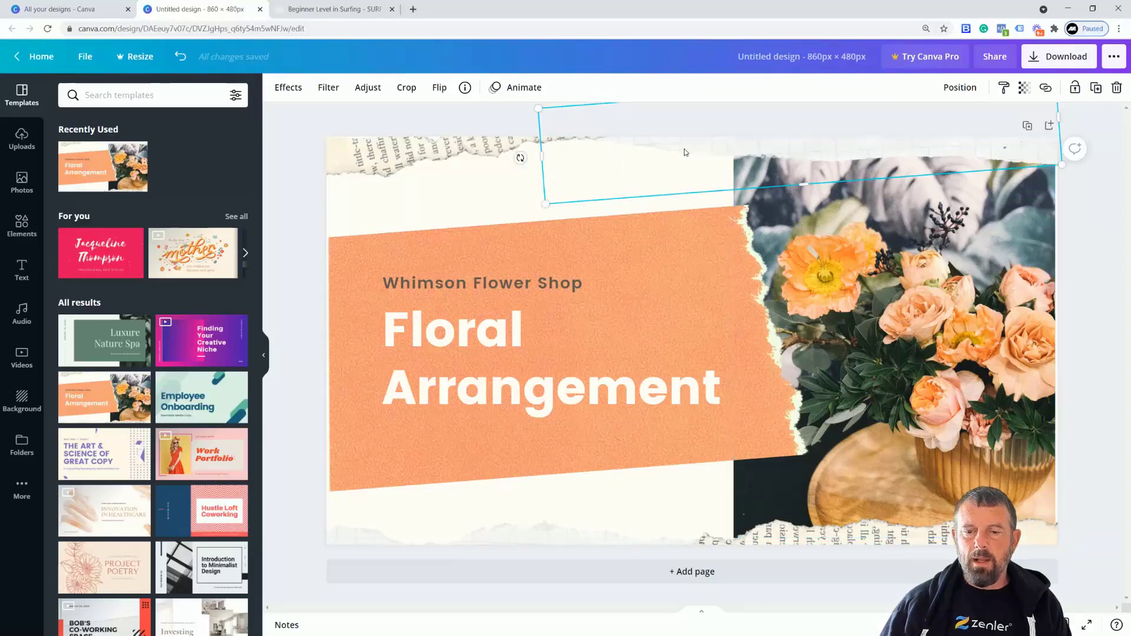
left_click_drag(677, 151, 706, 157)
right_click(707, 156)
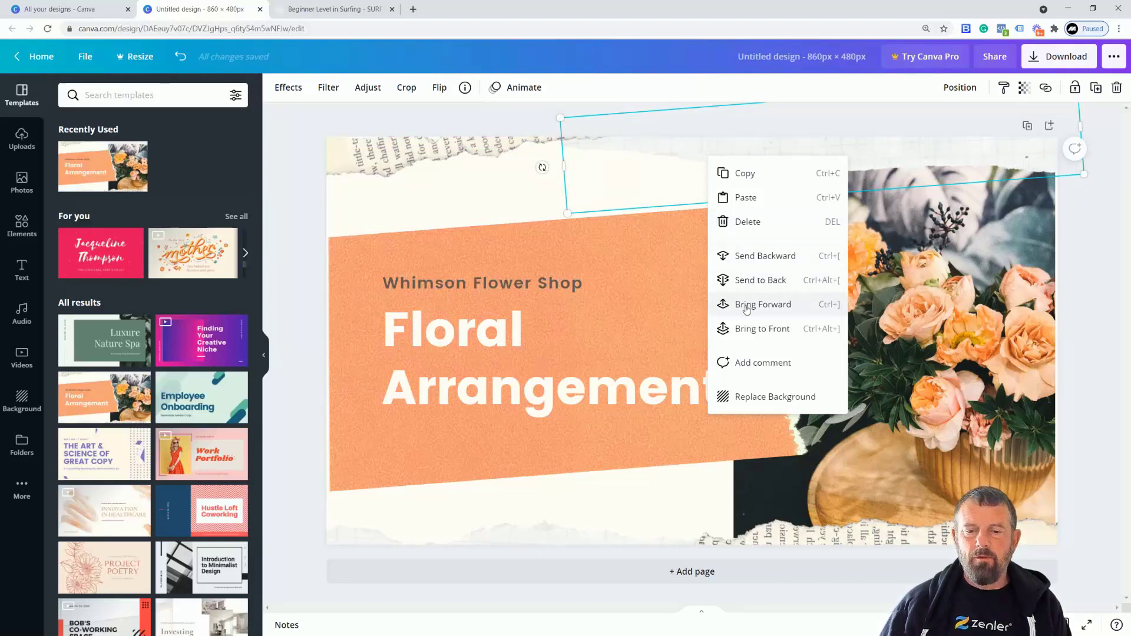
left_click(758, 398)
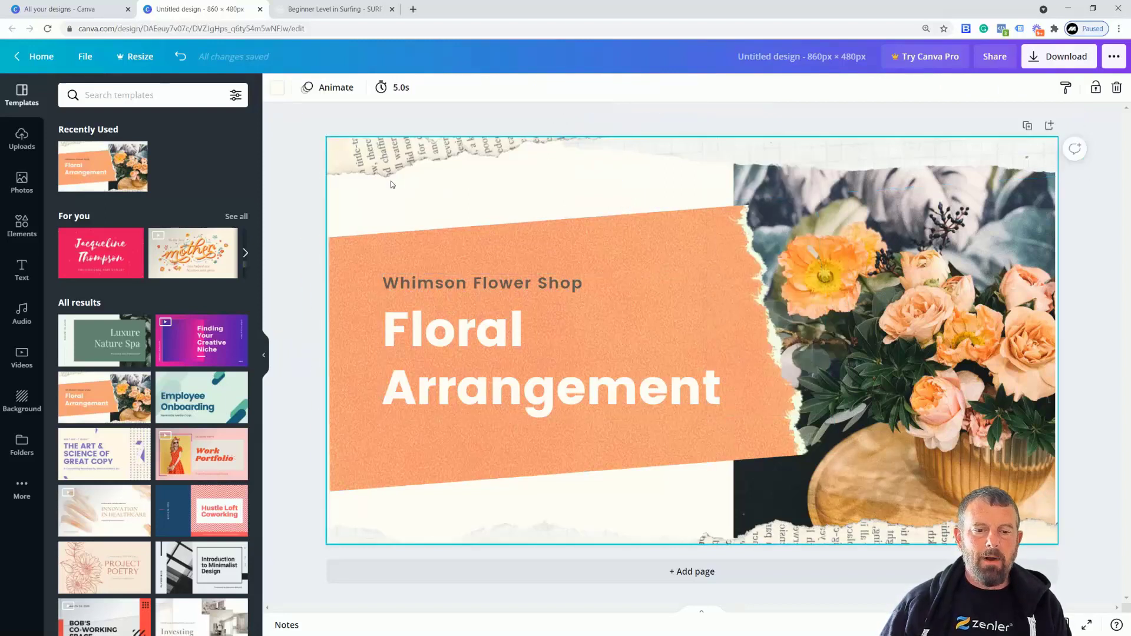
Undo the edits and the Floral Arrangement template back to a blank page
key("ctrl+z")
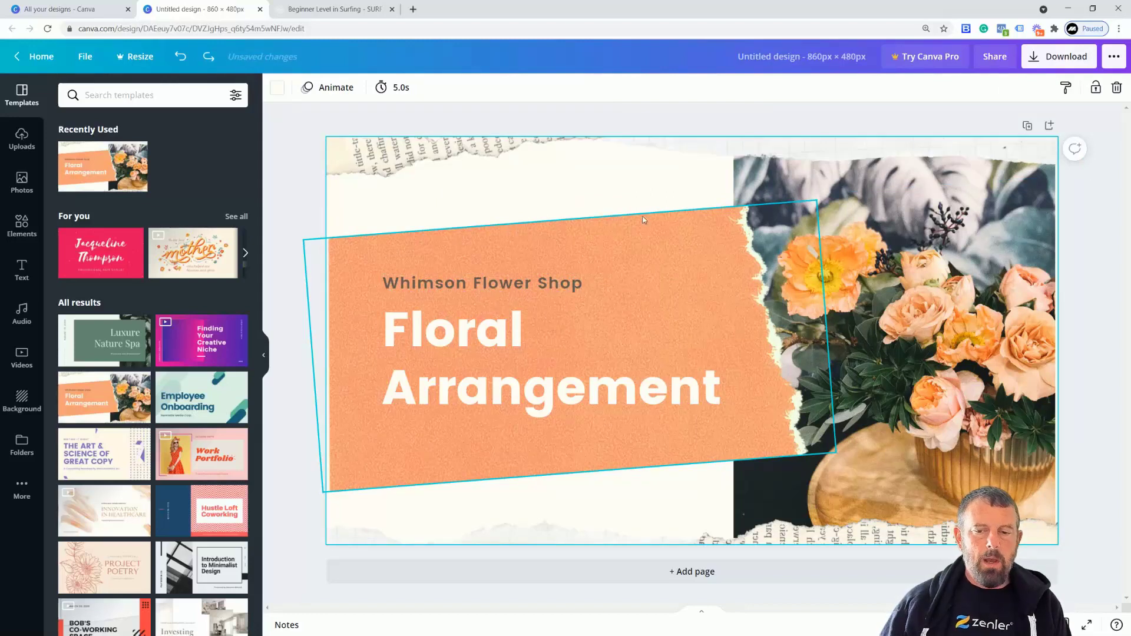
key("ctrl+z")
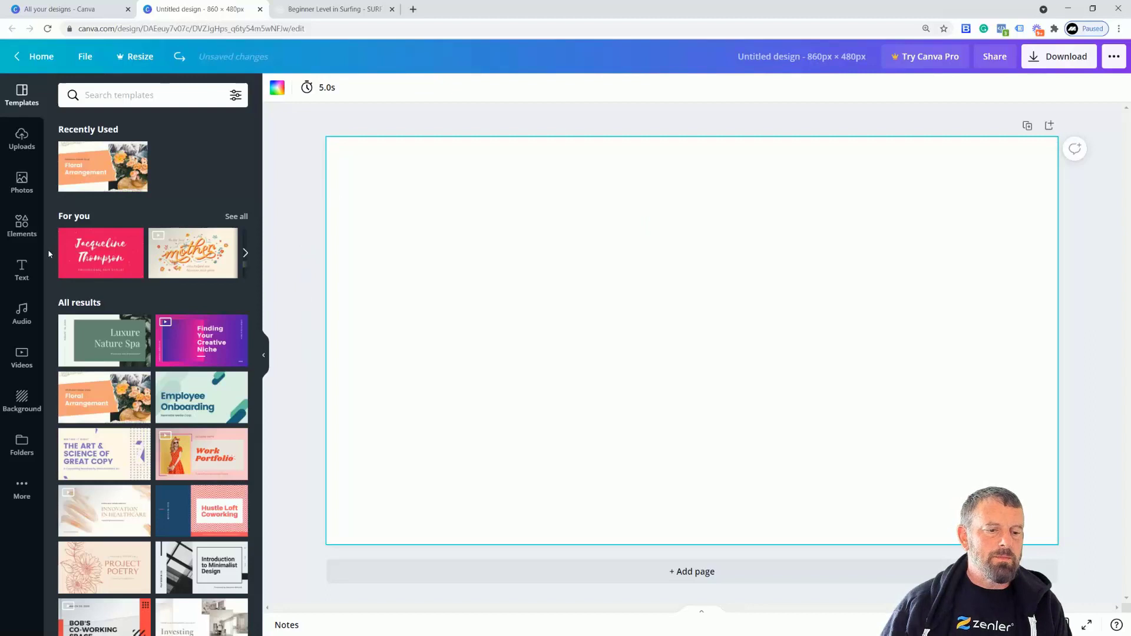
Add a circle shape to the blank page, enlarge it to nearly the full page height and centre it
left_click(21, 229)
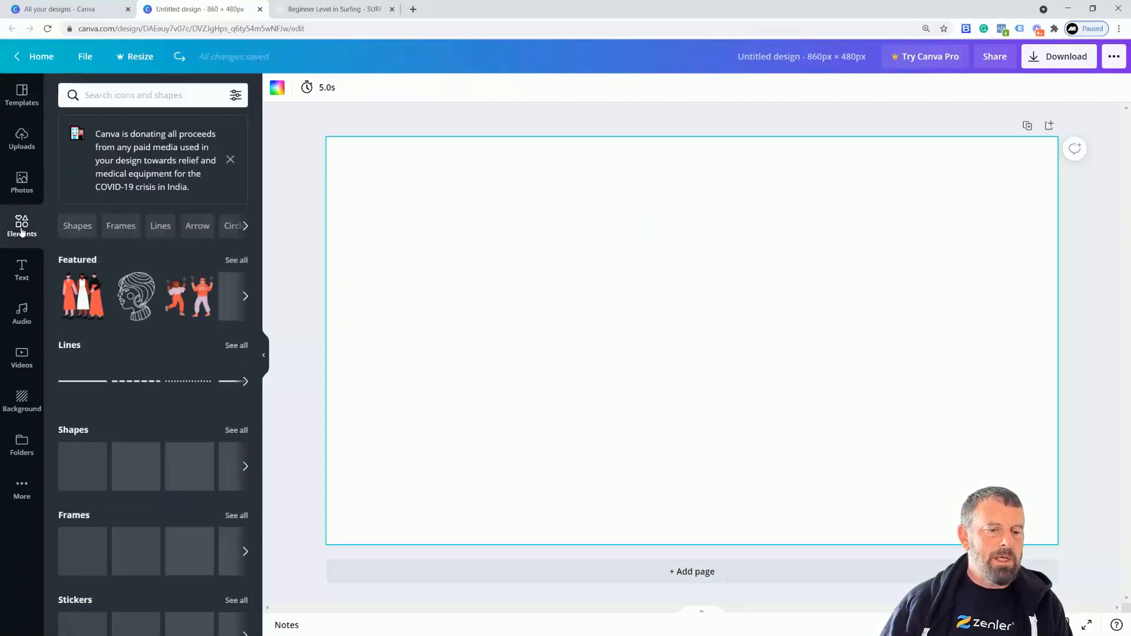
scroll(141, 421, "down", 1)
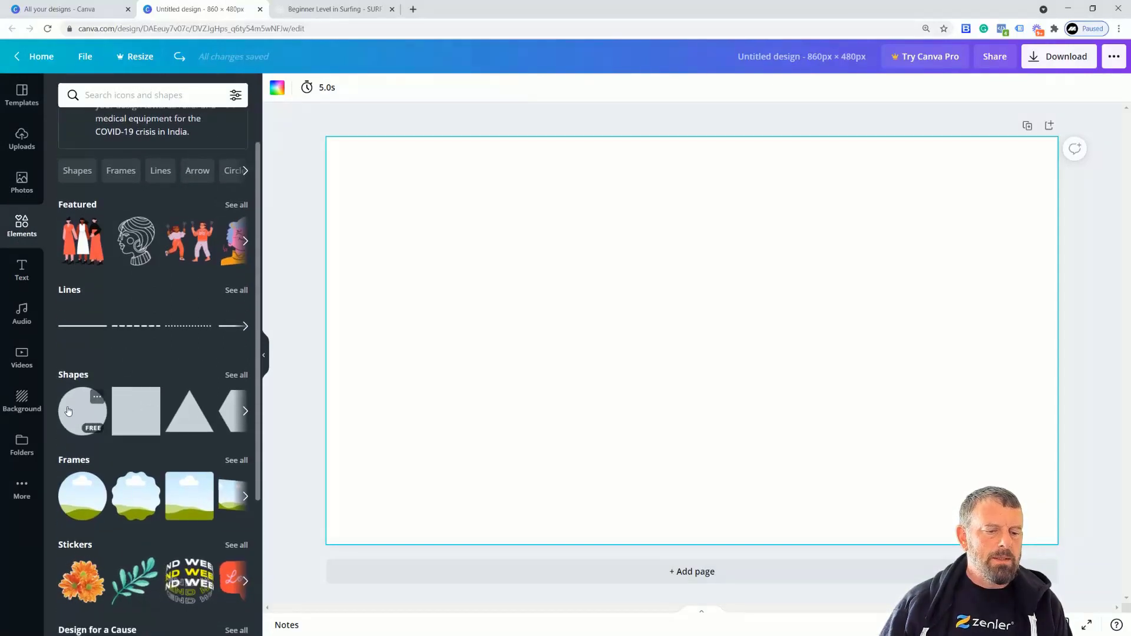
left_click_drag(102, 398, 548, 268)
left_click_drag(500, 225, 368, 144)
left_click_drag(575, 253, 682, 300)
left_click_drag(499, 155, 483, 142)
left_click_drag(649, 225, 668, 230)
Add a heading over the upper half of the circle reading LEARN TO SURF
left_click(22, 270)
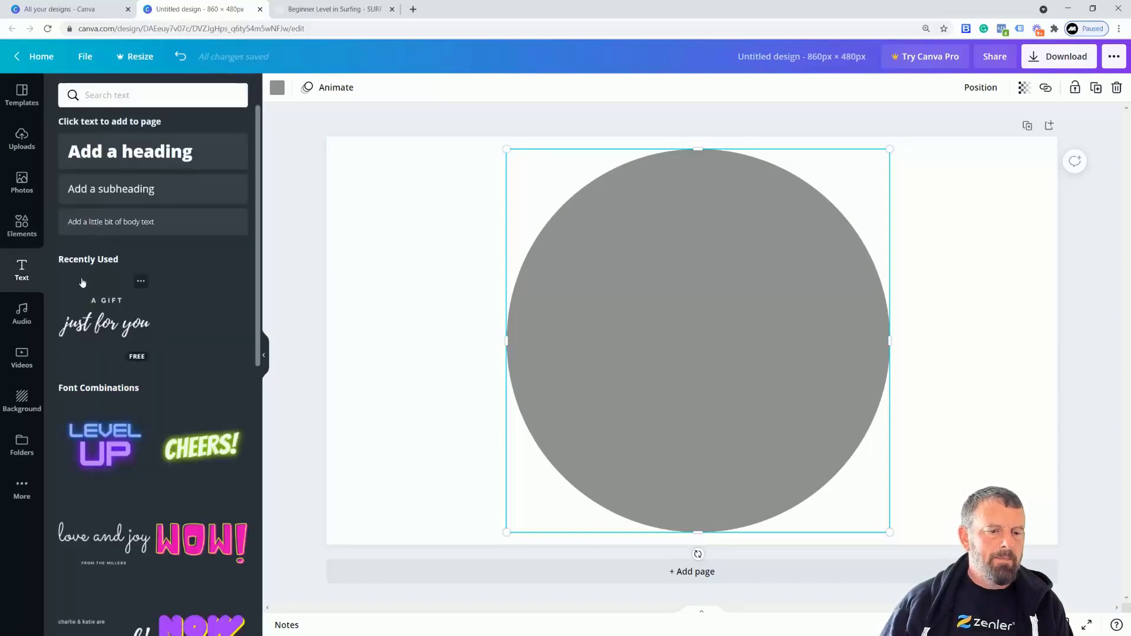
left_click_drag(129, 155, 561, 236)
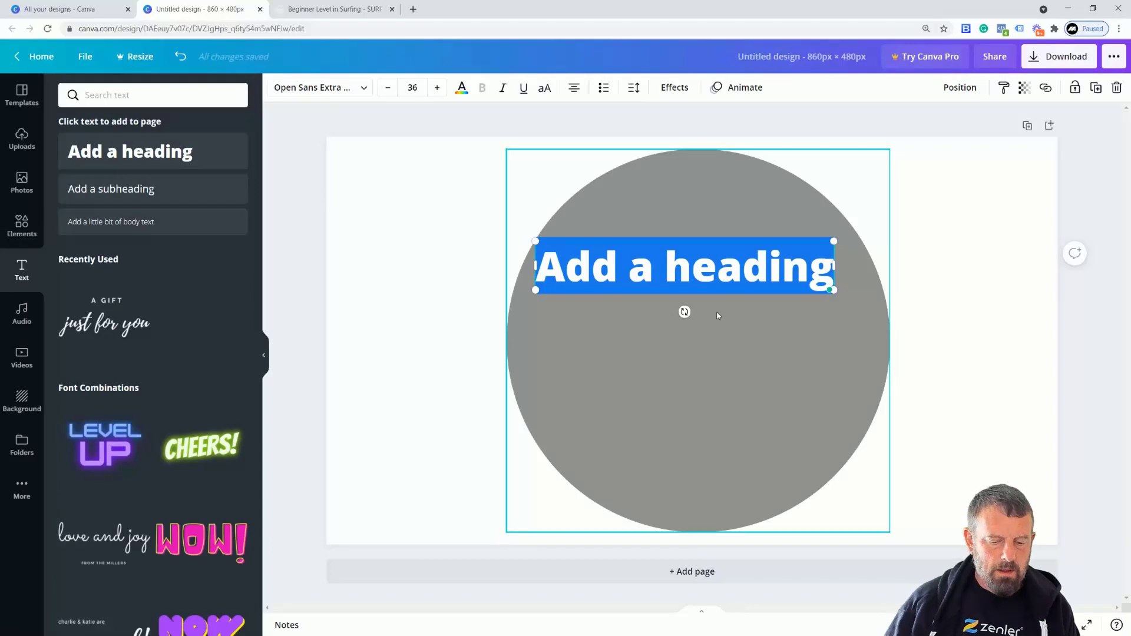
type("LEA")
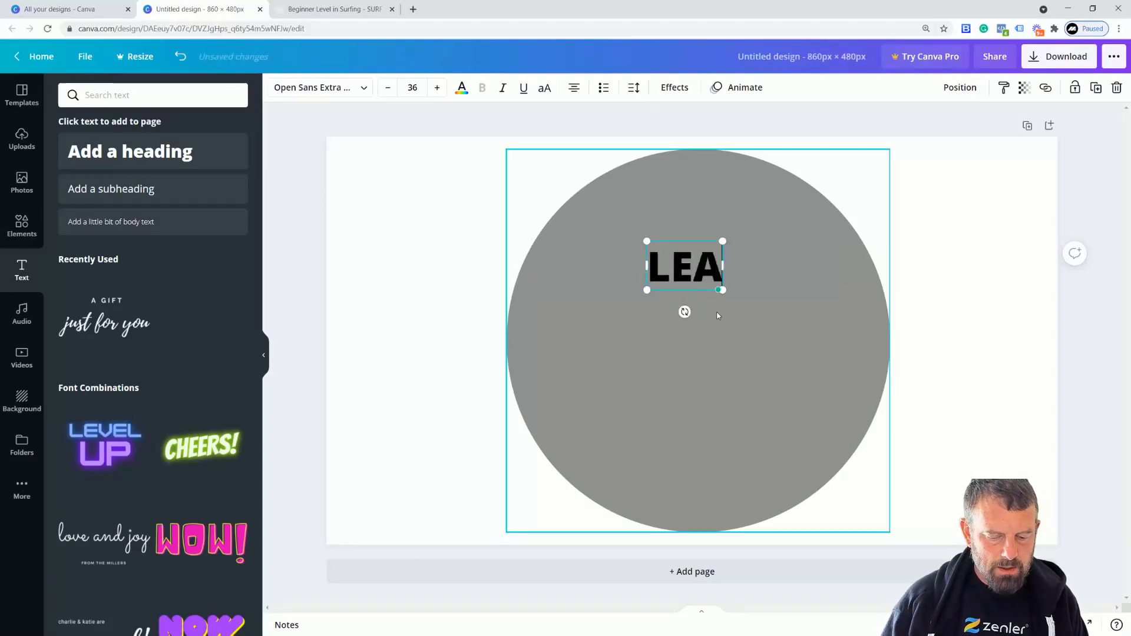
type("RN TO SUR")
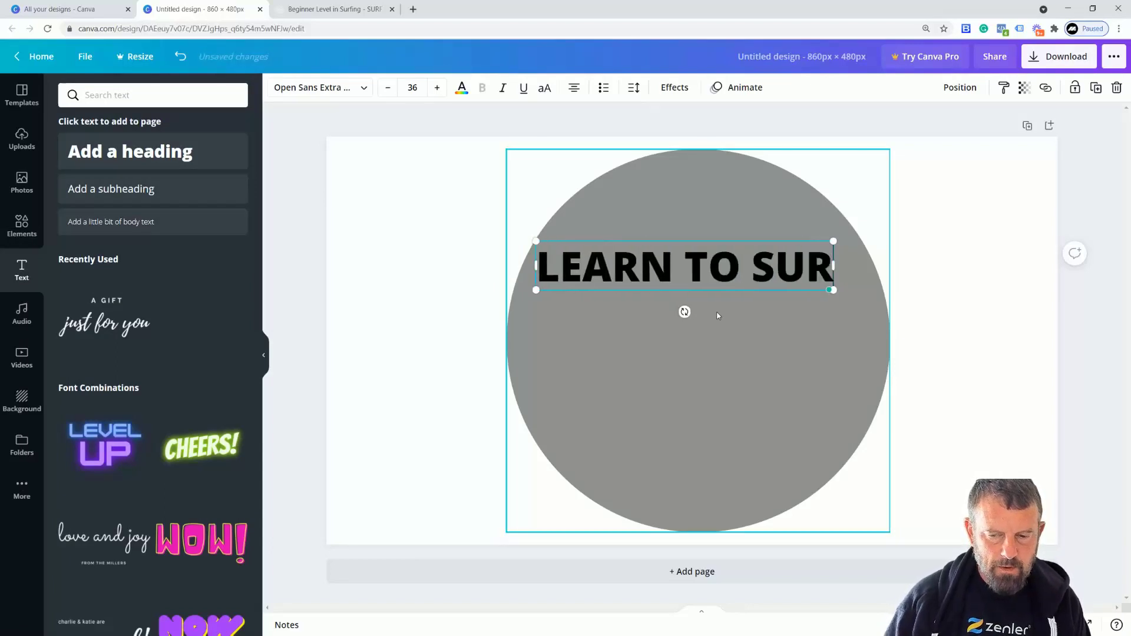
type("F")
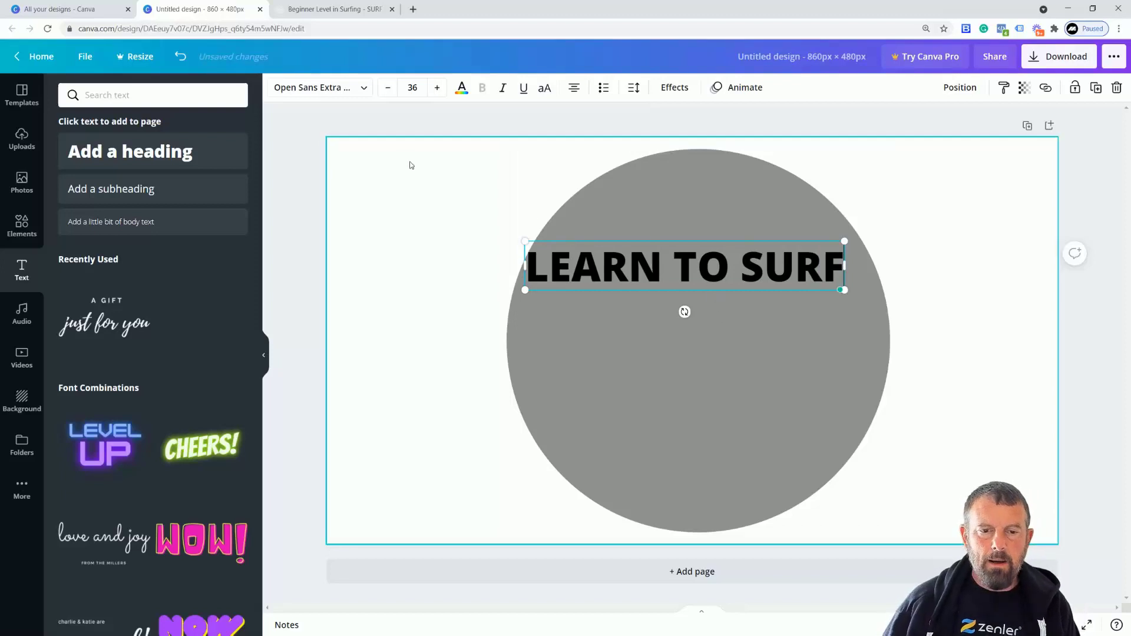
Colour the LEARN TO SURF heading white and scale its text down to size 31.8
left_click(462, 89)
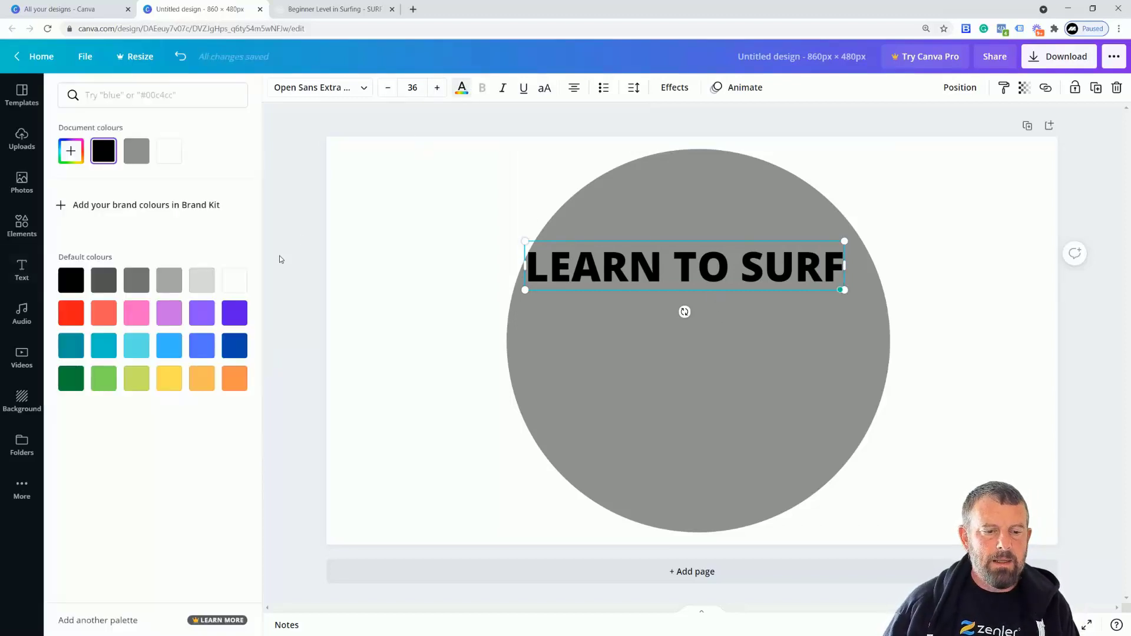
left_click(234, 280)
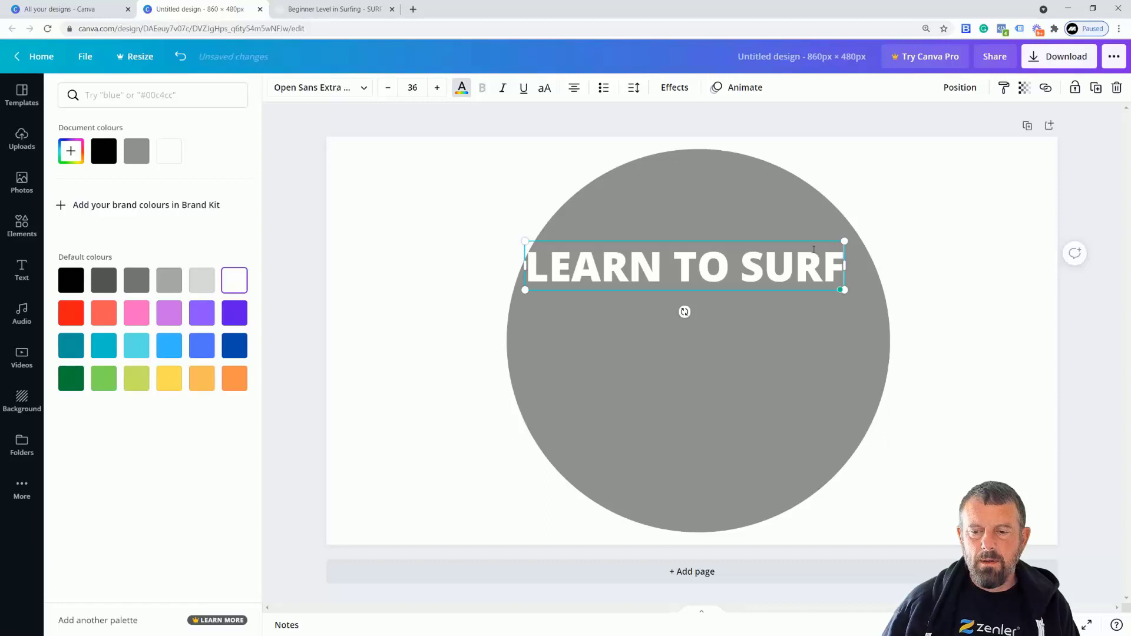
left_click_drag(839, 244, 807, 247)
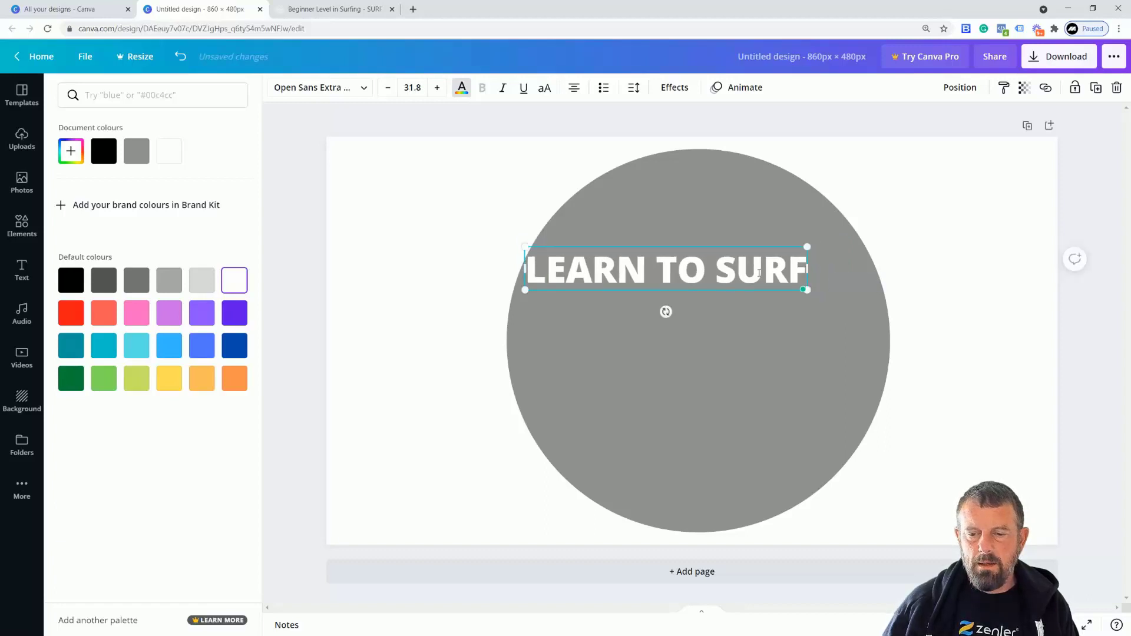
left_click(947, 268)
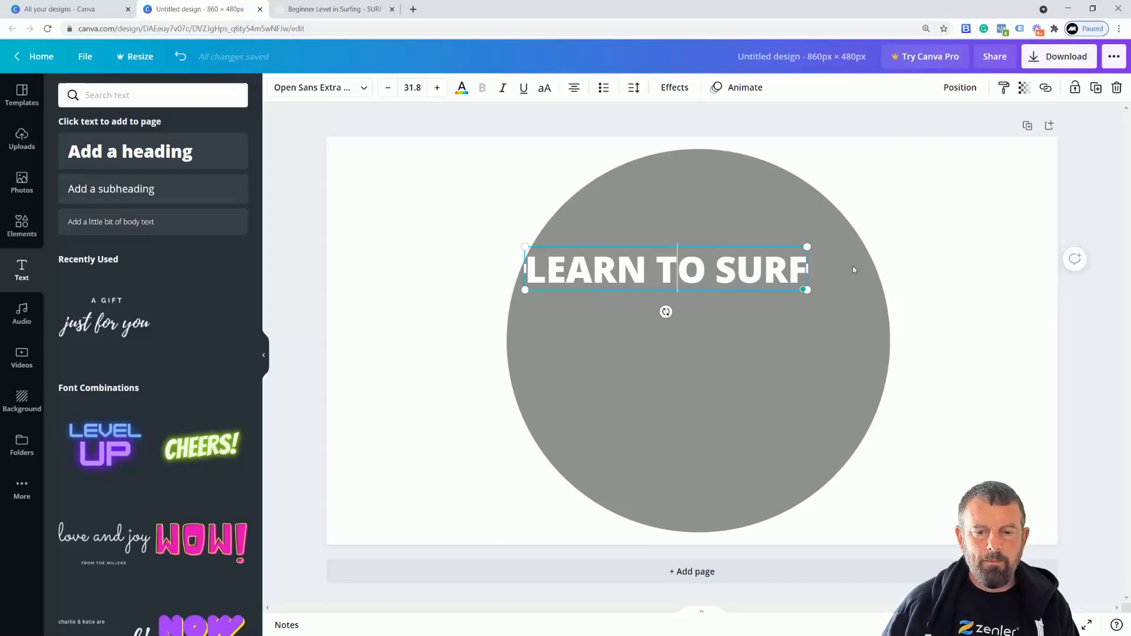
Widen the heading's text box from its left edge, and insert and remove a space inside the word LEARN
left_click_drag(531, 269, 515, 269)
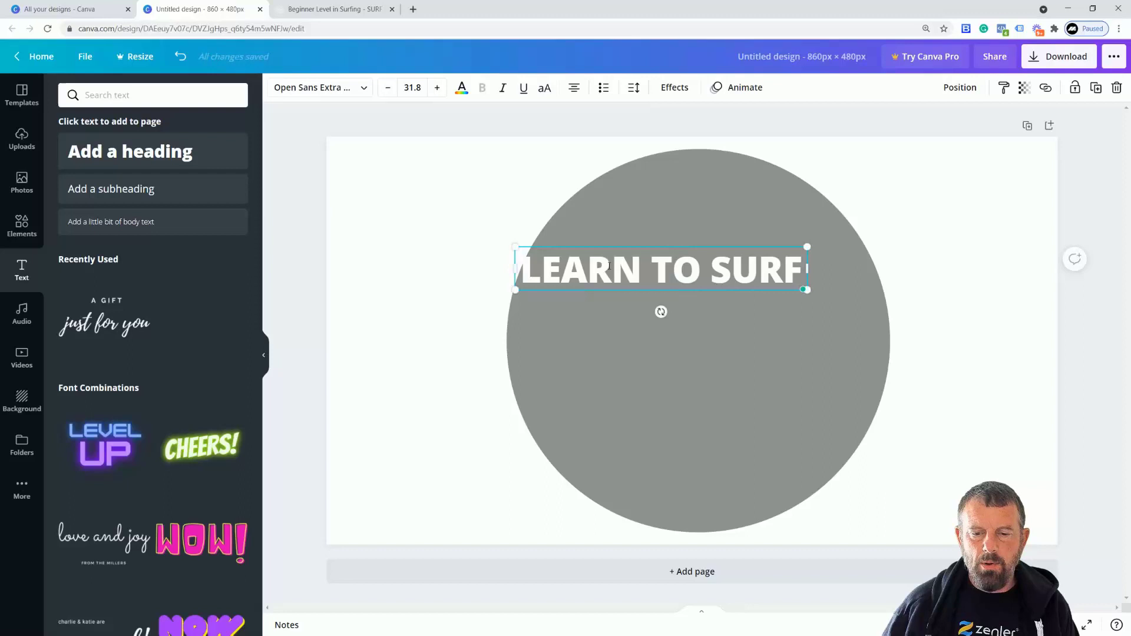
left_click(601, 271)
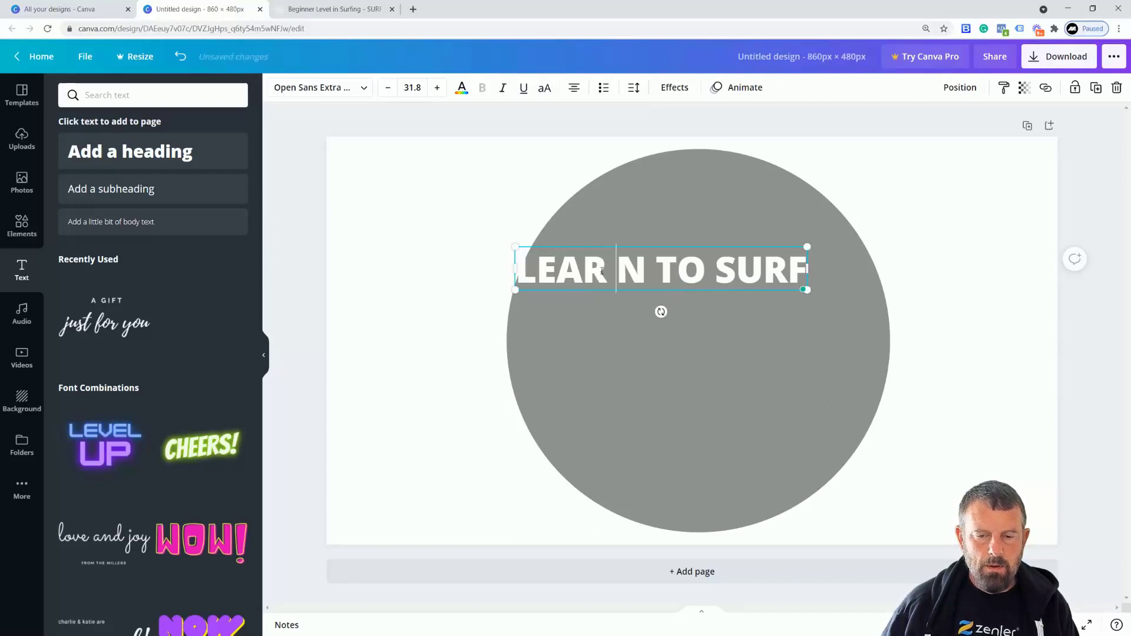
key("BackSpace")
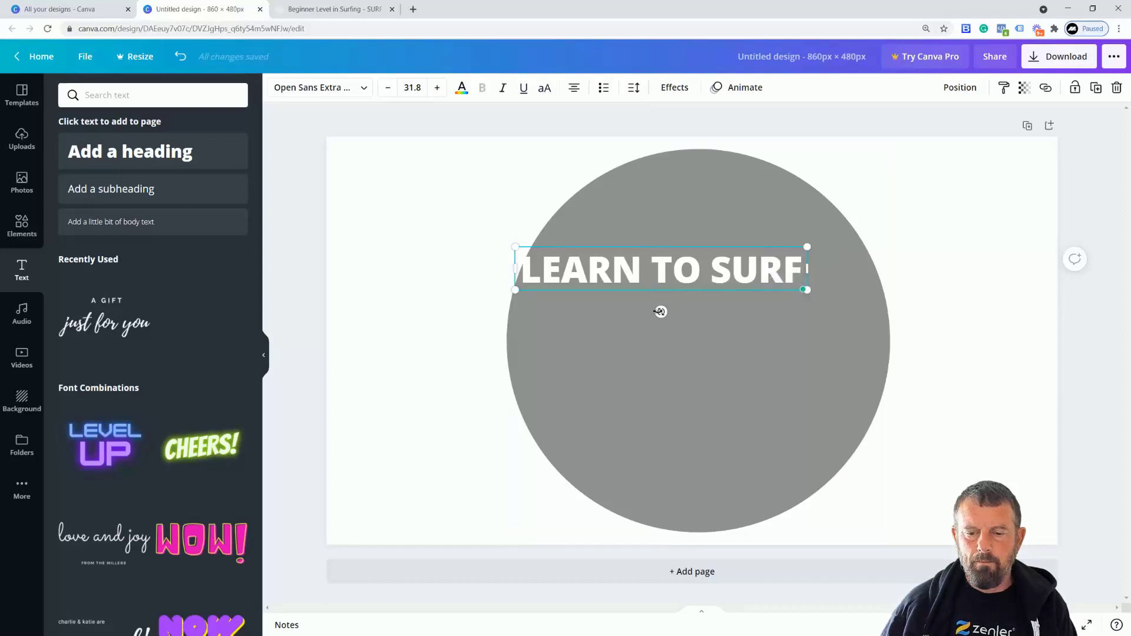
Return the LEARN TO SURF heading to size 36 and centre it horizontally on the page across the circle's upper half
mouse_move(660, 312)
left_mouse_down()
mouse_move(683, 314)
mouse_move(678, 307)
left_mouse_up()
key("ctrl+z")
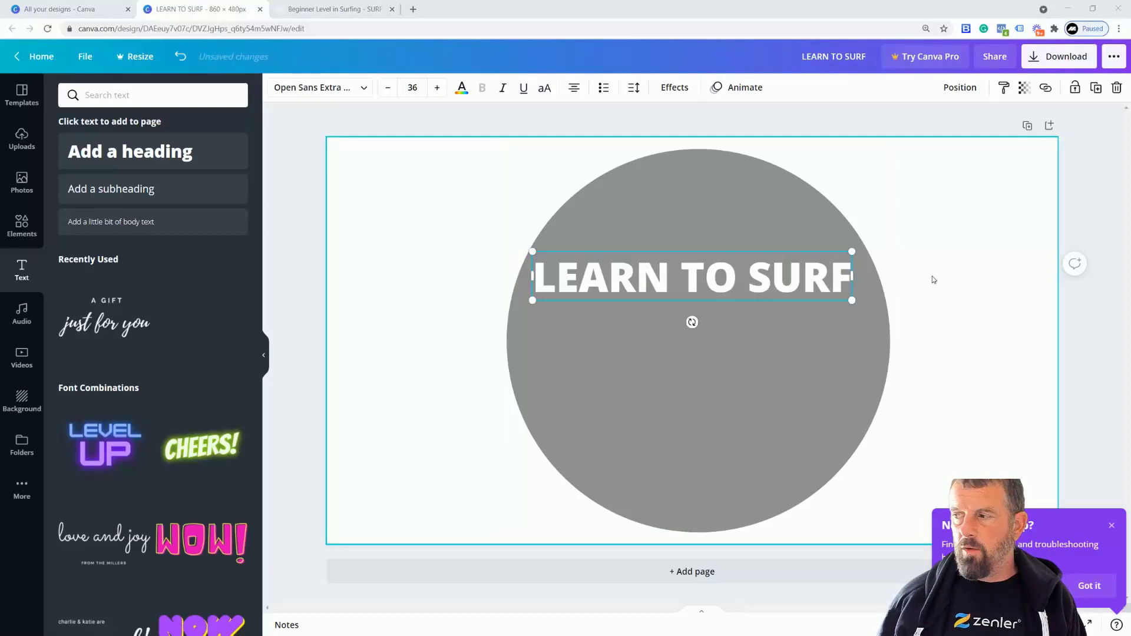
left_click(933, 279)
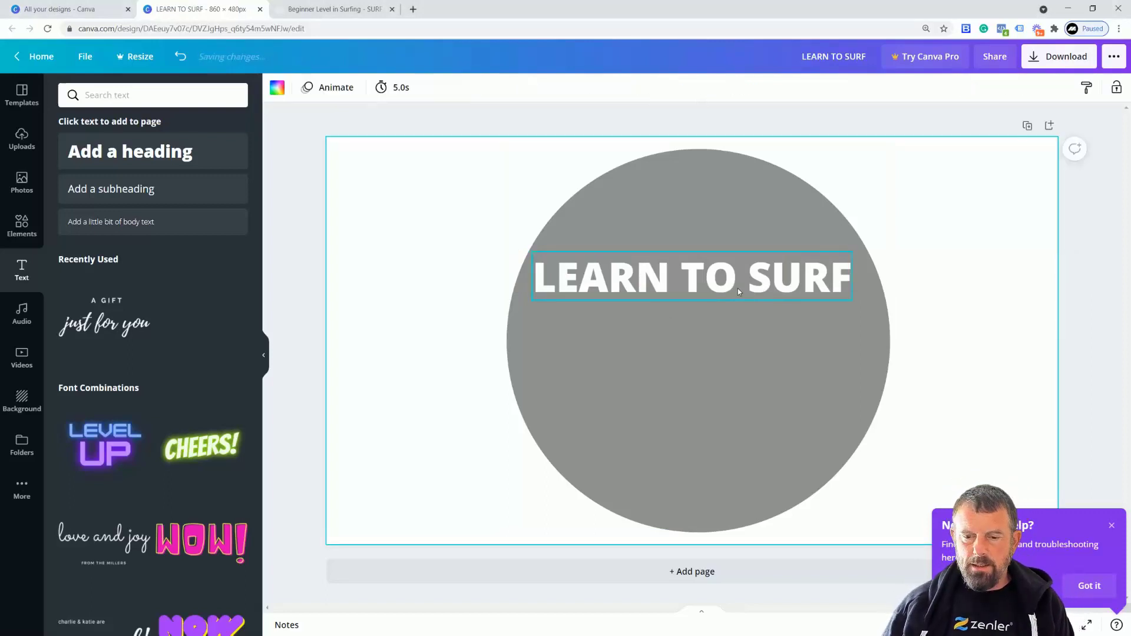
mouse_move(687, 284)
left_mouse_down()
mouse_move(684, 298)
mouse_move(724, 305)
mouse_move(684, 280)
mouse_move(697, 264)
mouse_move(688, 272)
left_mouse_up()
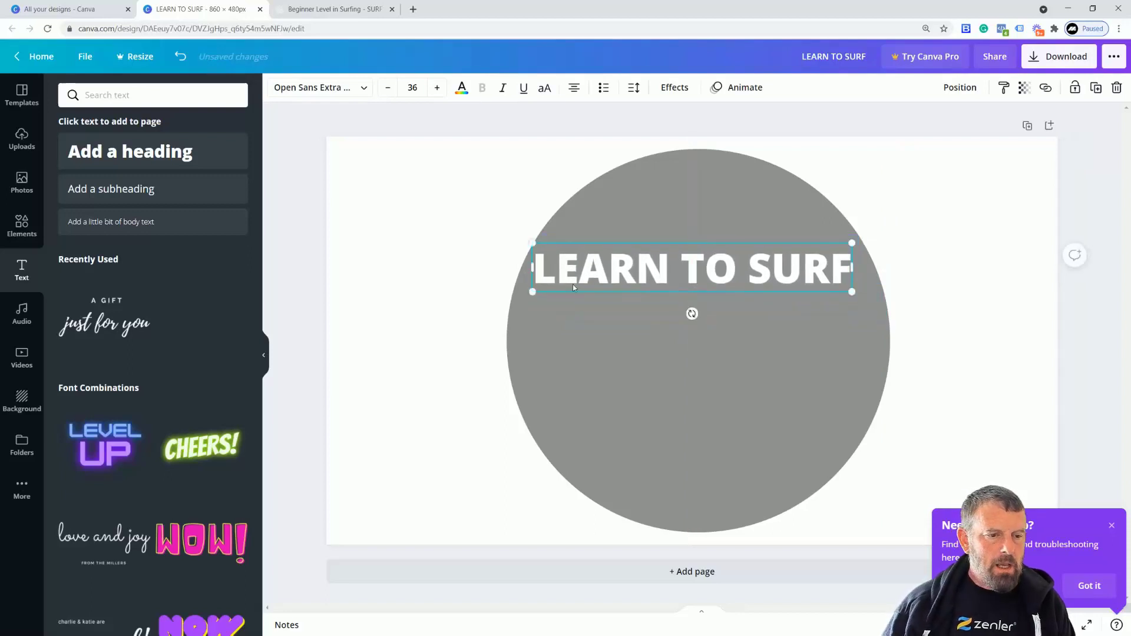
Search the photo library for SURFING
left_click(21, 188)
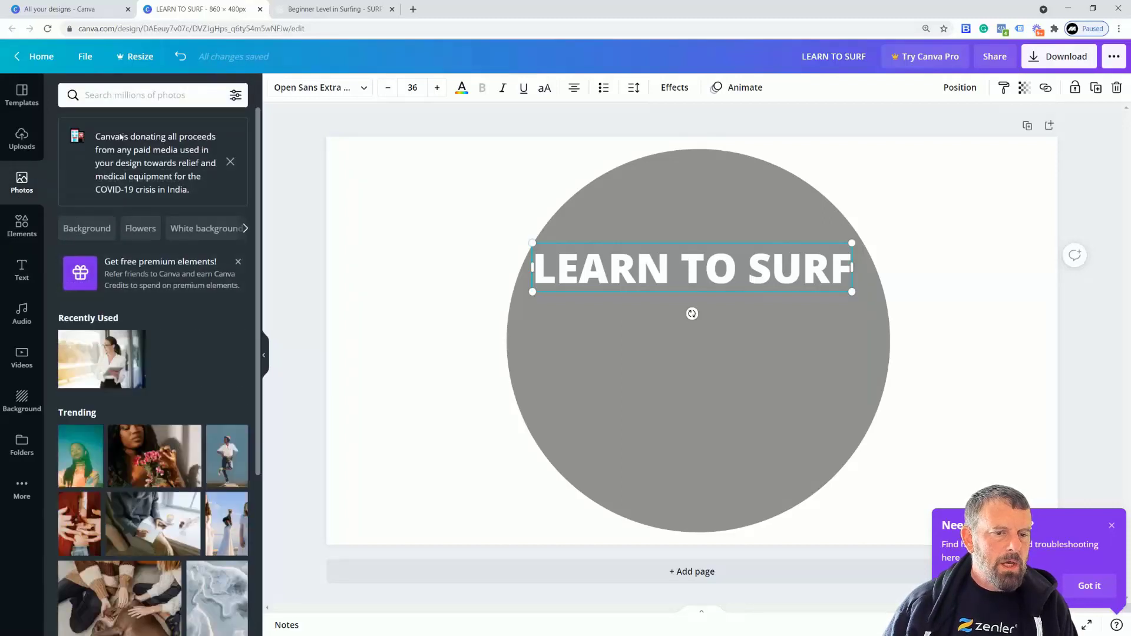
left_click(119, 95)
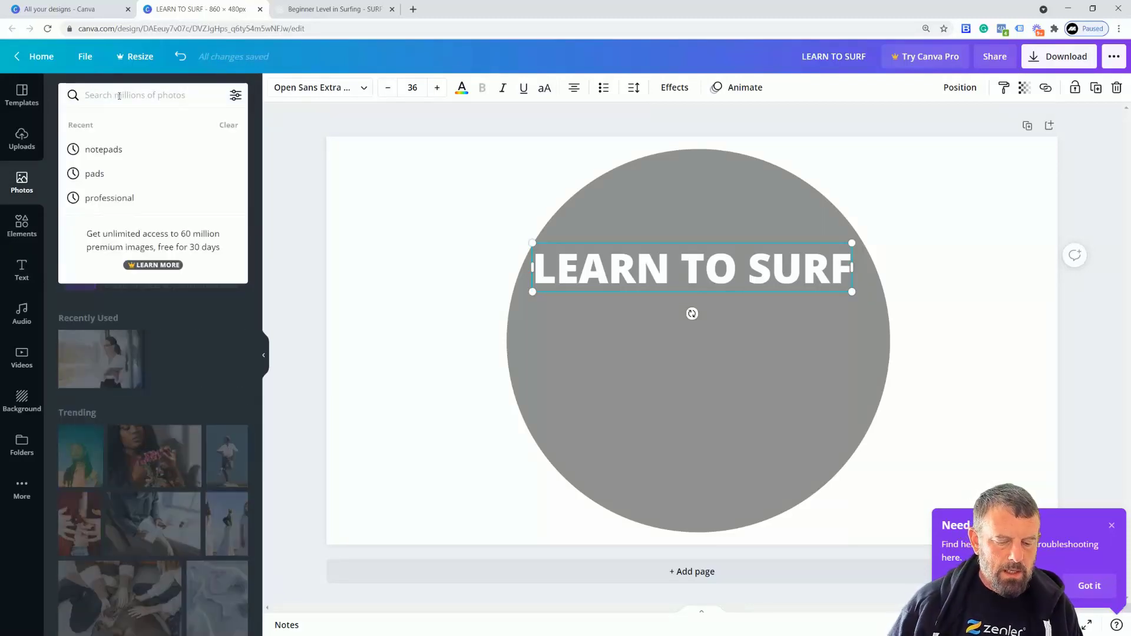
type("SURFING")
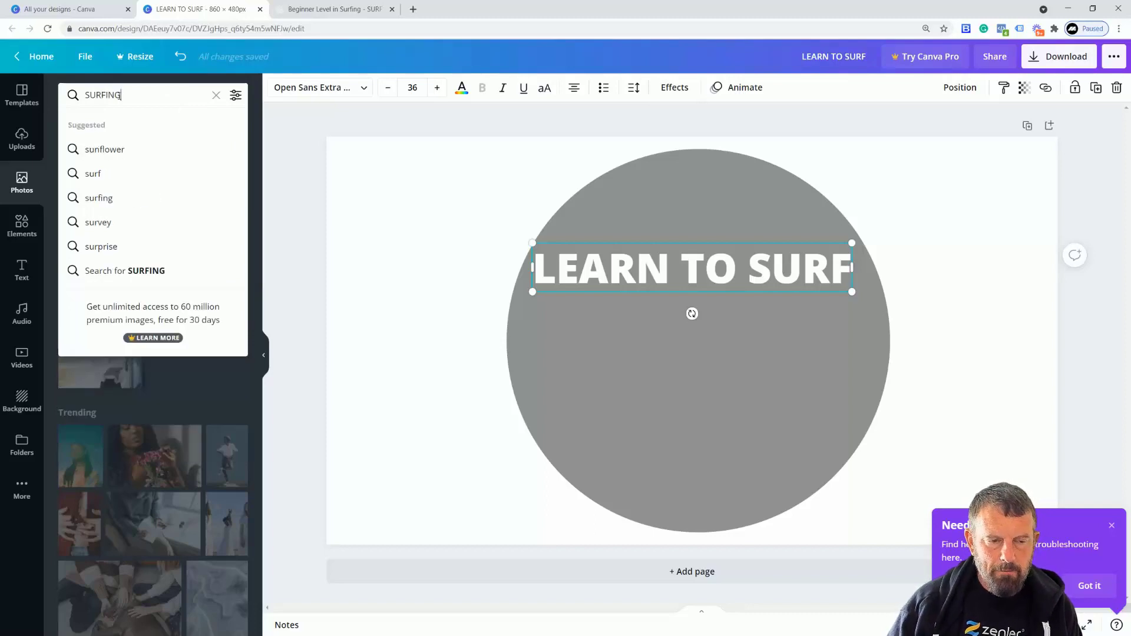
key("Return")
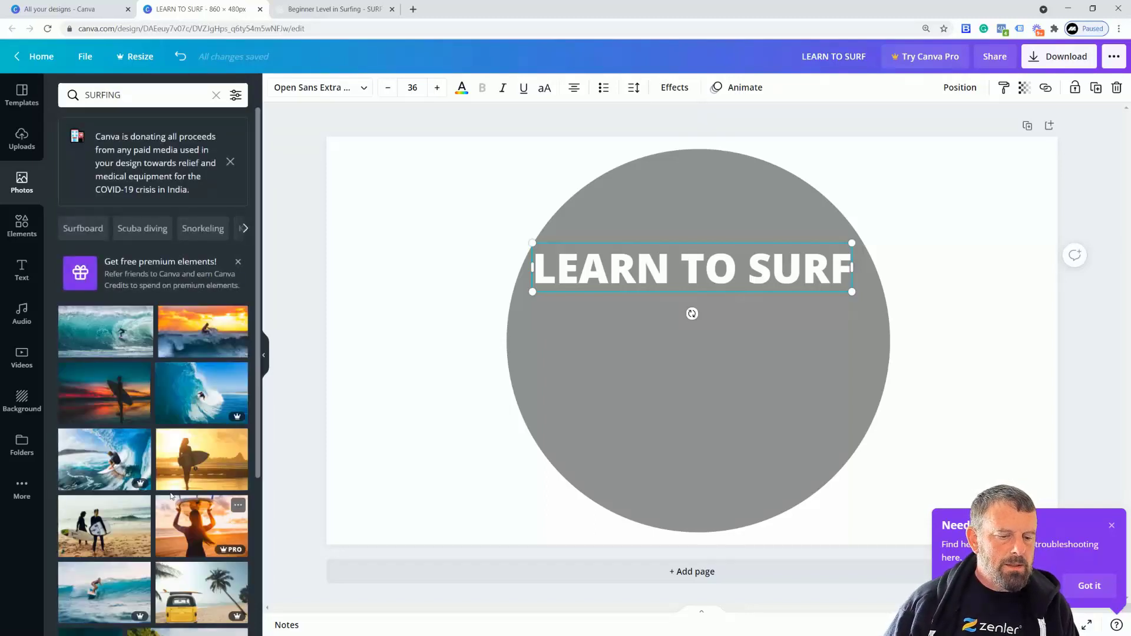
Look through the surfing photos for a free image that suits the card's background
scroll(194, 486, "down", 3)
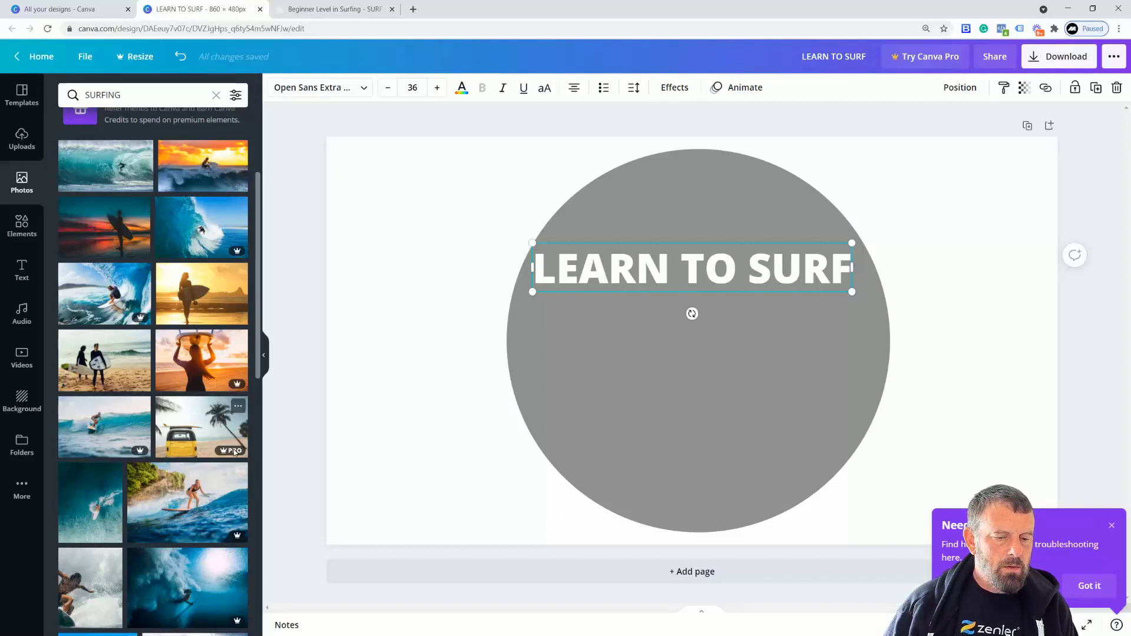
scroll(196, 453, "down", 5)
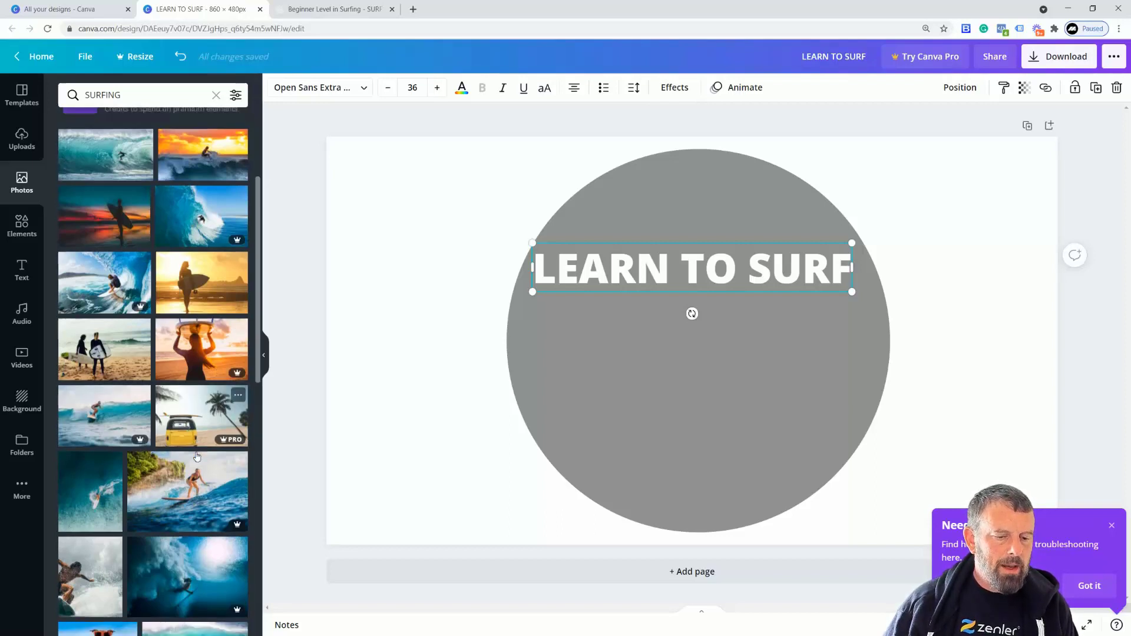
scroll(195, 454, "down", 6)
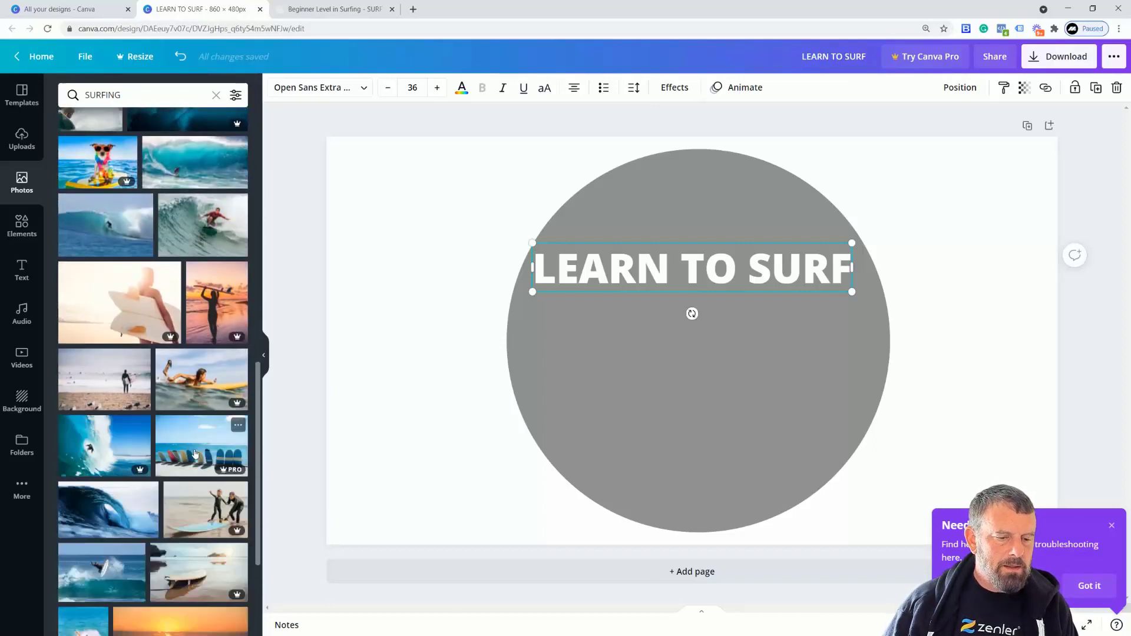
scroll(196, 453, "down", 4)
scroll(196, 453, "down", 4)
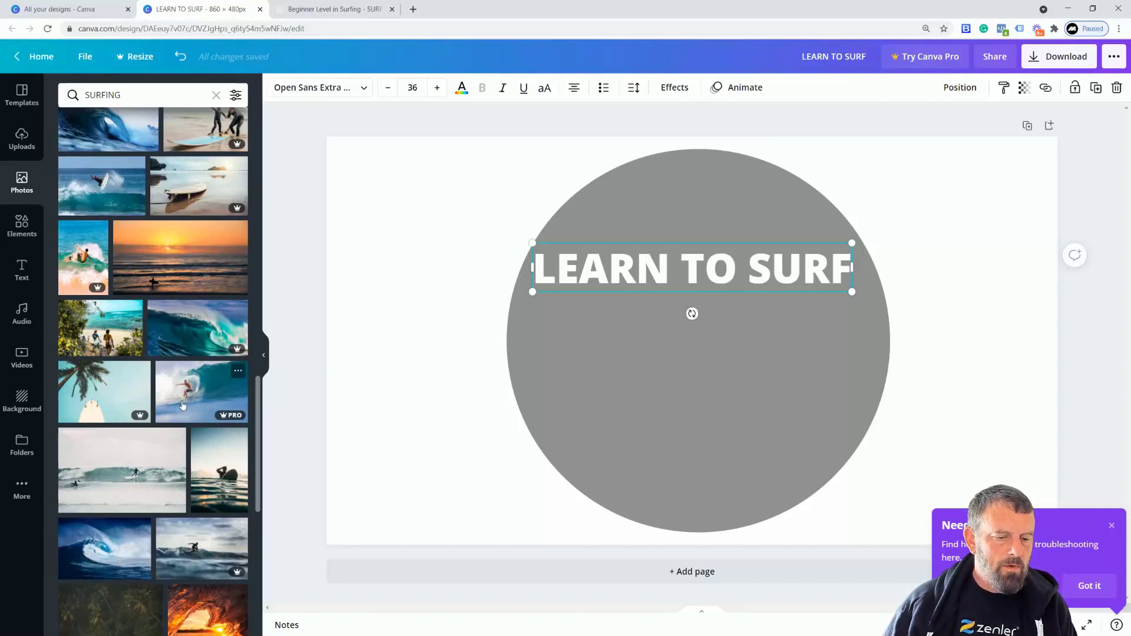
scroll(175, 464, "up", 5)
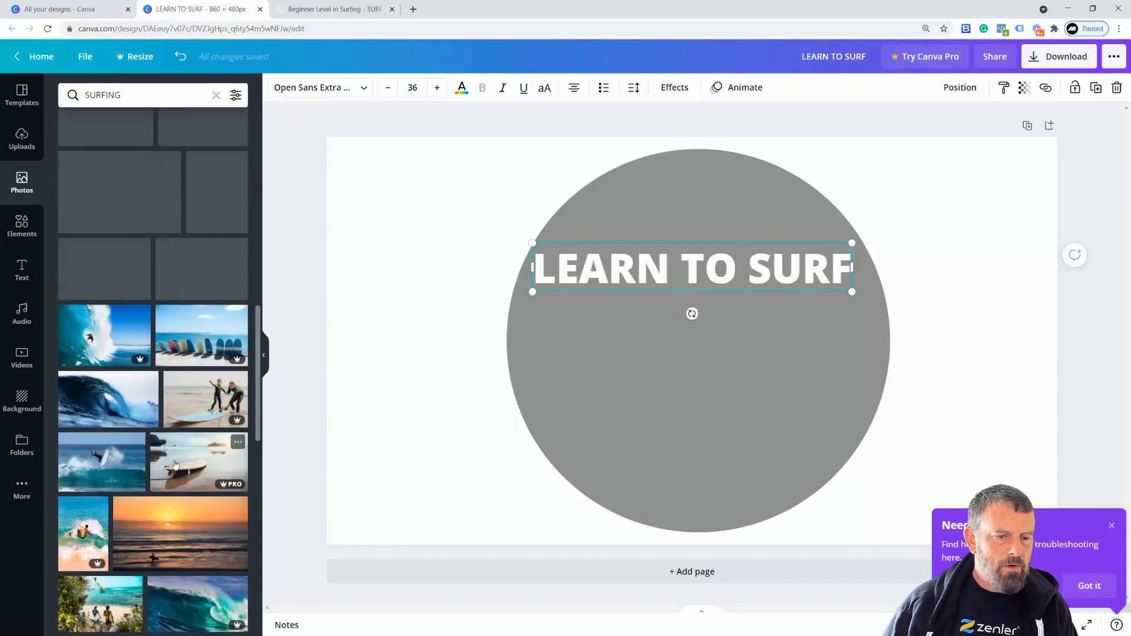
scroll(175, 465, "up", 7)
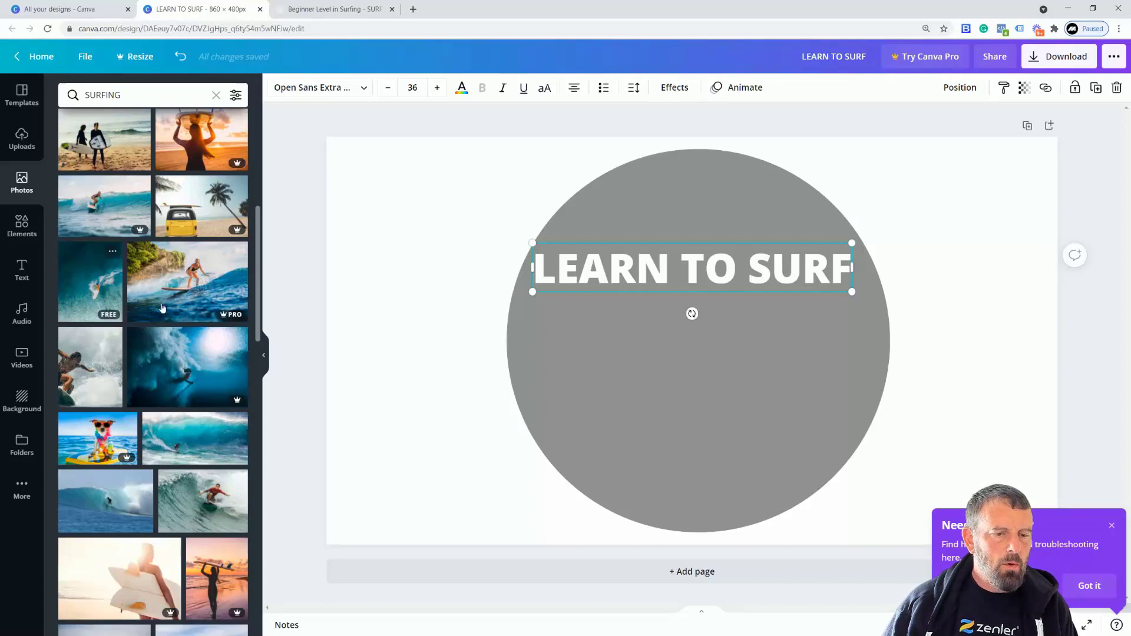
scroll(171, 313, "up", 3)
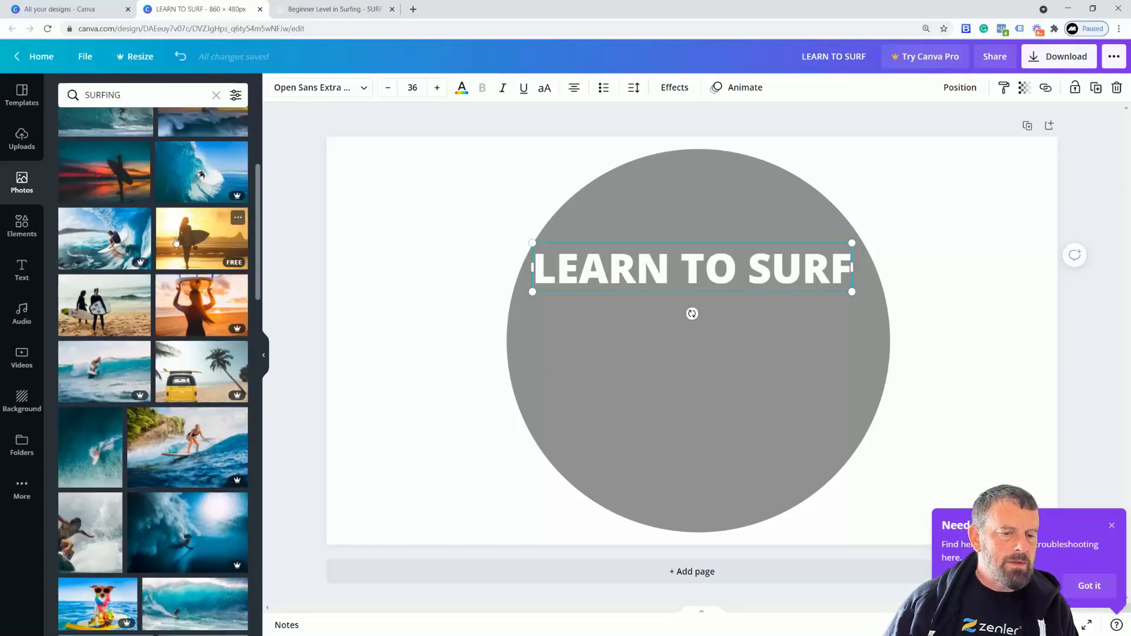
scroll(192, 249, "up", 2)
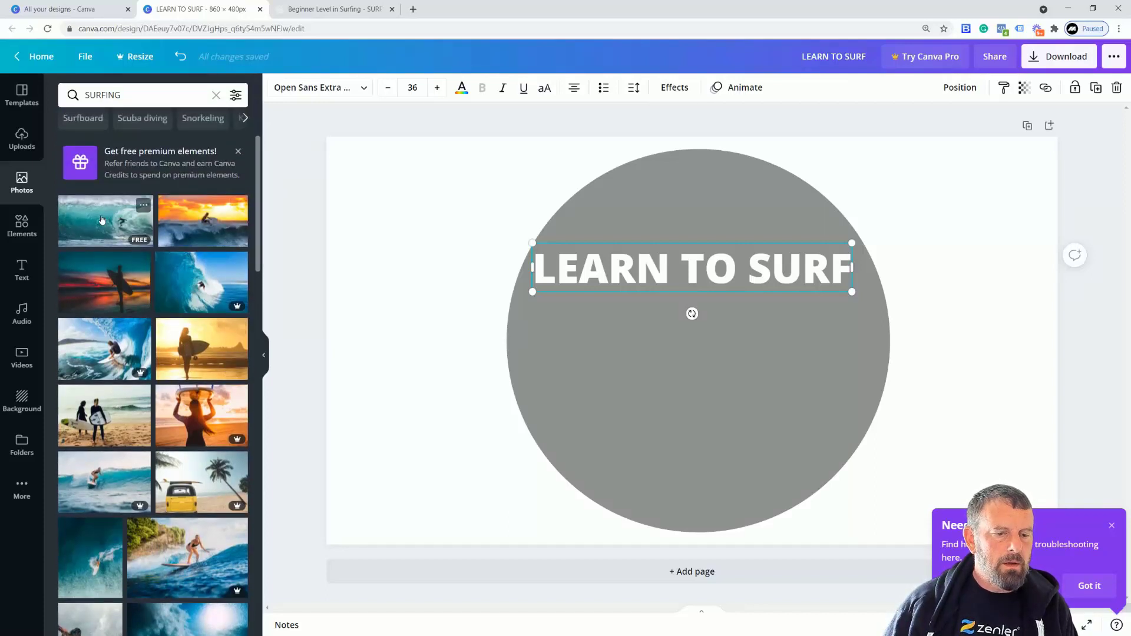
Add the free photo of a surfer riding a teal wave as the page background, behind the circle and heading
left_click_drag(90, 220, 287, 145)
left_click_drag(951, 505, 1066, 552)
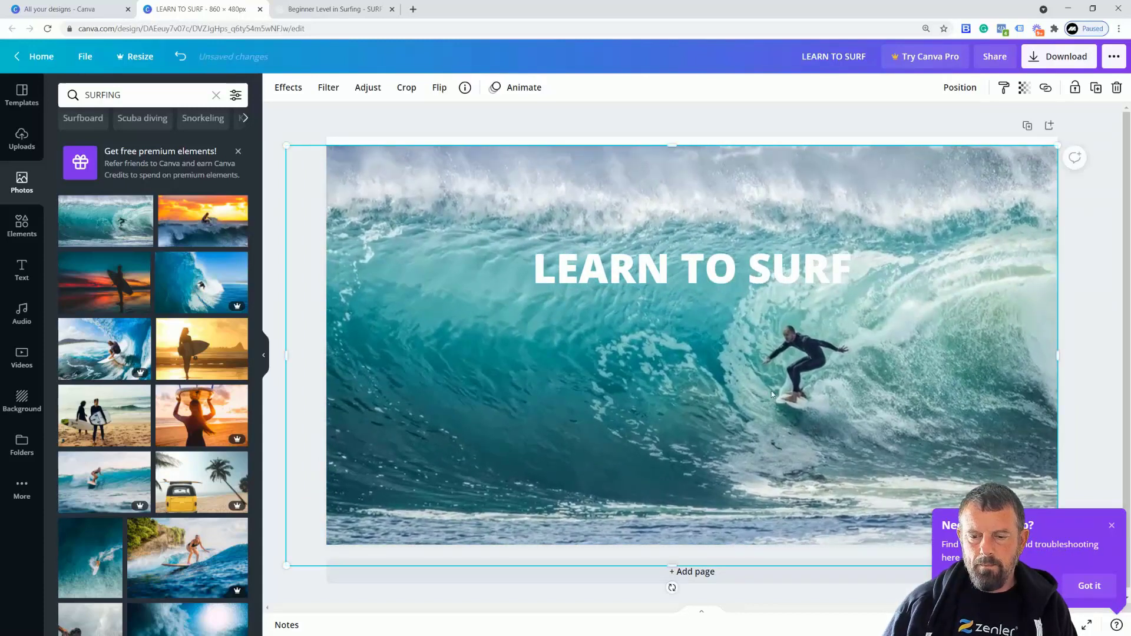
left_click_drag(867, 368, 942, 310)
right_click(943, 315)
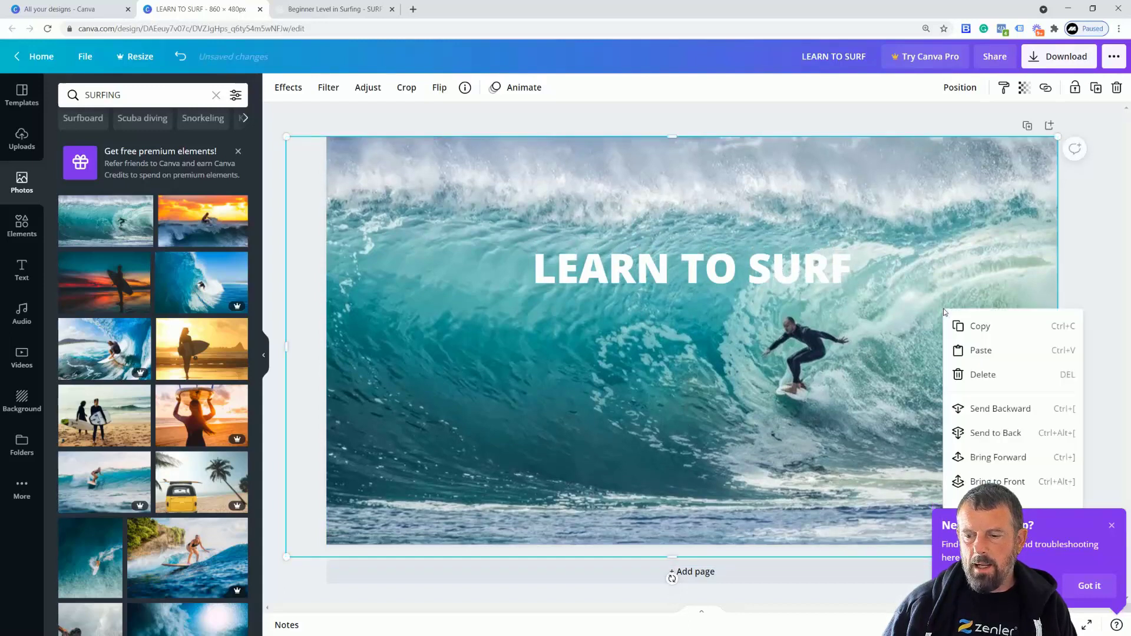
left_click(982, 408)
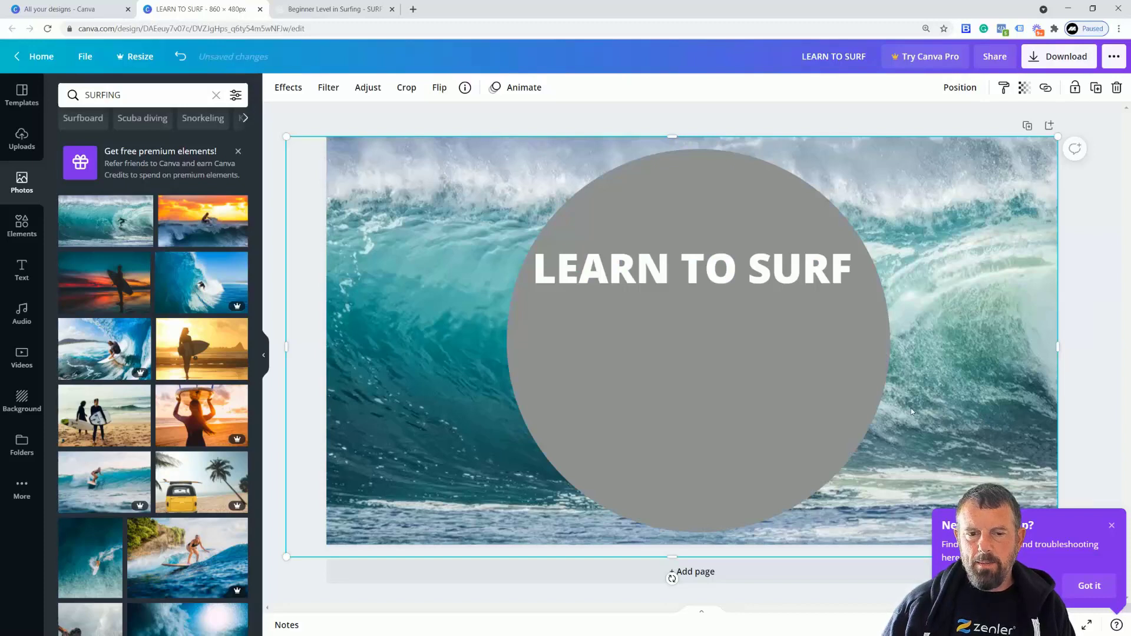
left_click(649, 400)
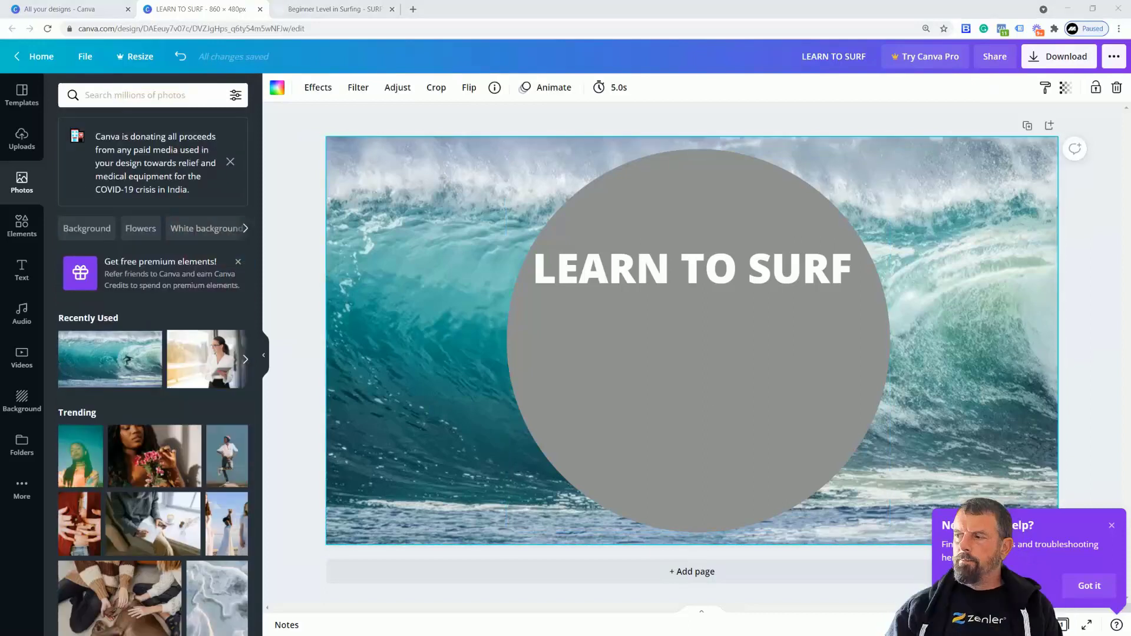
Recolour the circle behind the heading black and set its transparency to 43
left_click(677, 355)
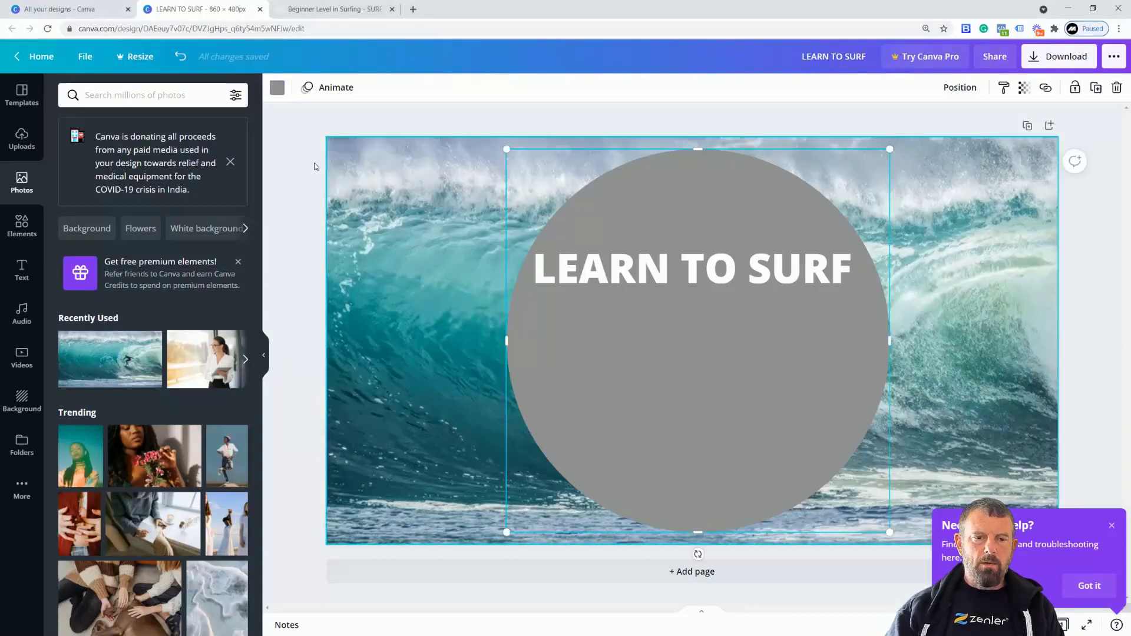
left_click(275, 89)
left_click(71, 280)
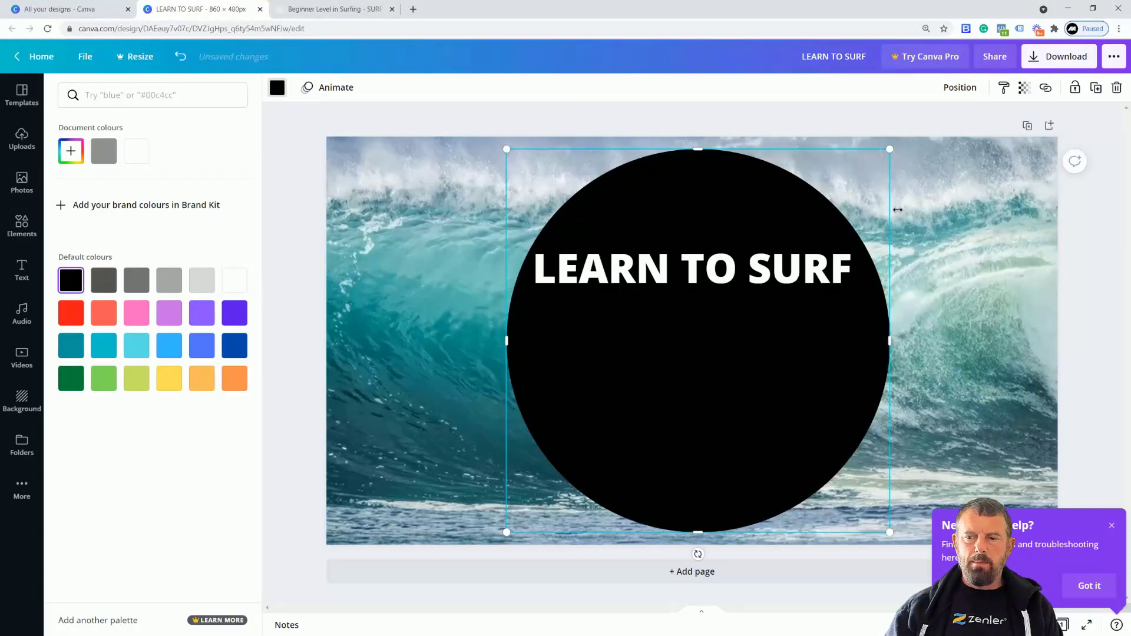
left_click(1026, 91)
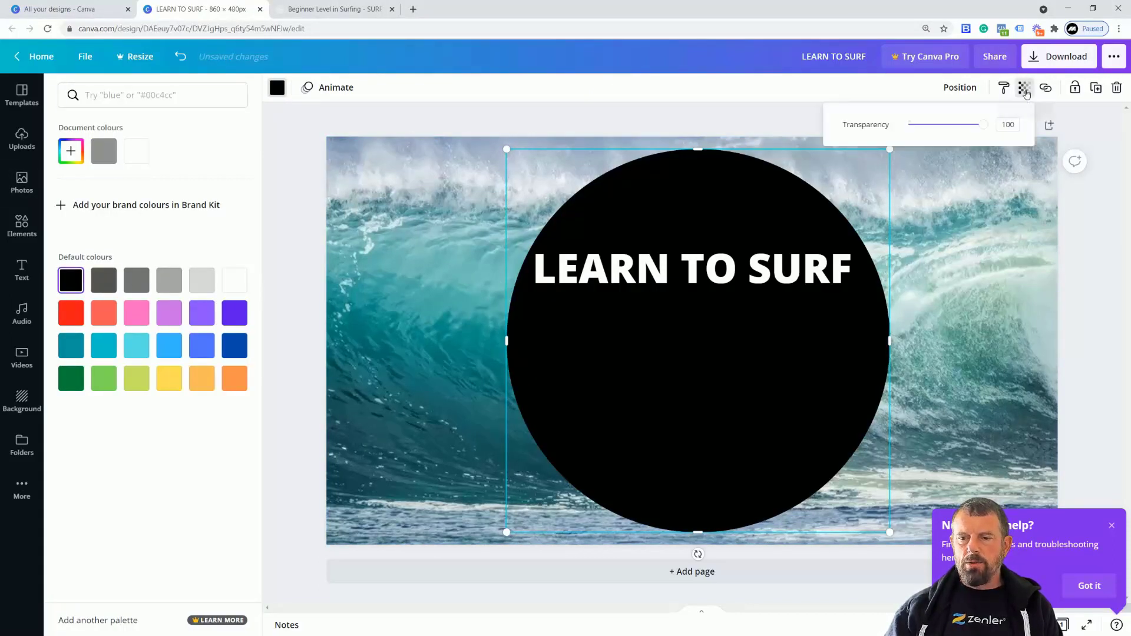
left_click_drag(978, 129, 941, 131)
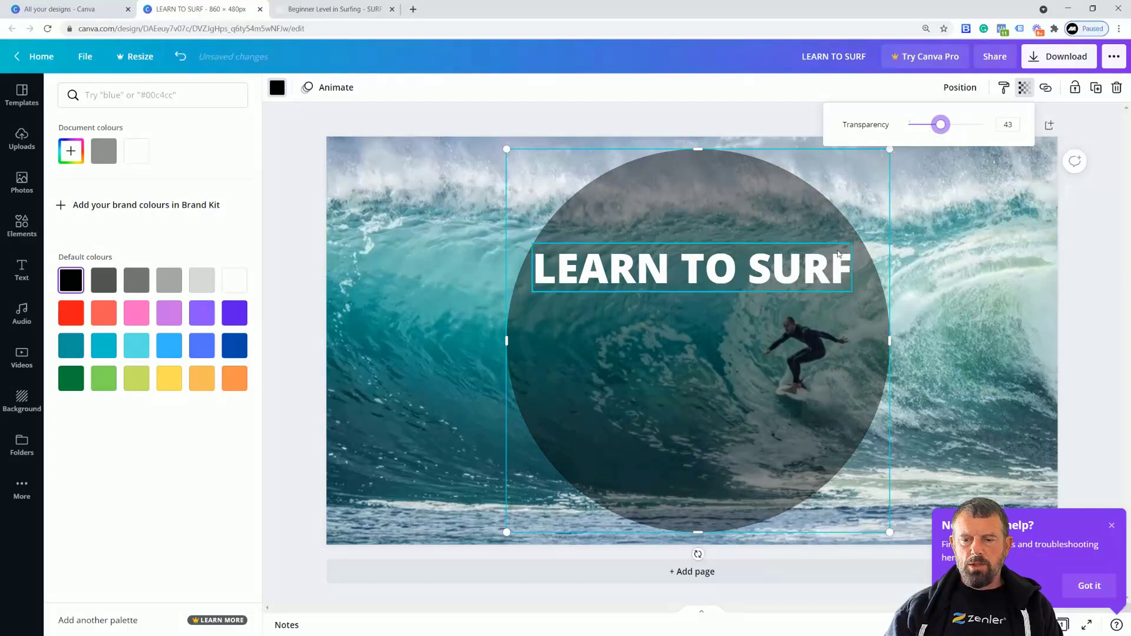
Duplicate the LEARN TO SURF heading directly below the original and set the copy's font size to 37
left_click(711, 281)
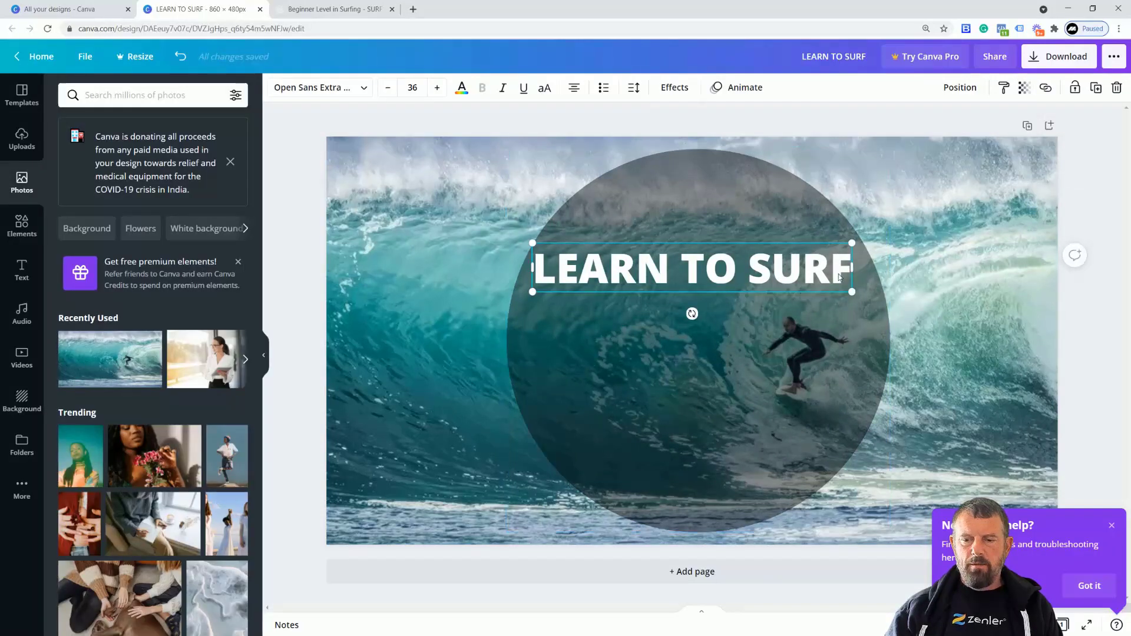
left_click_drag(692, 270, 683, 327)
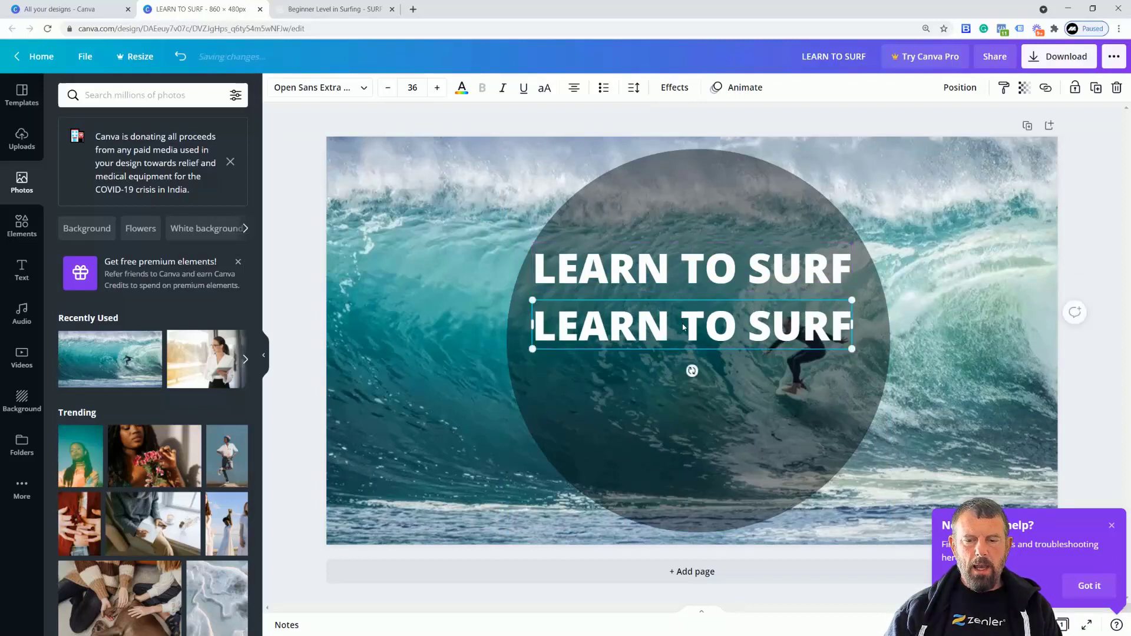
left_click(437, 89)
Change the lower heading's font to Poppins Light
left_click(364, 91)
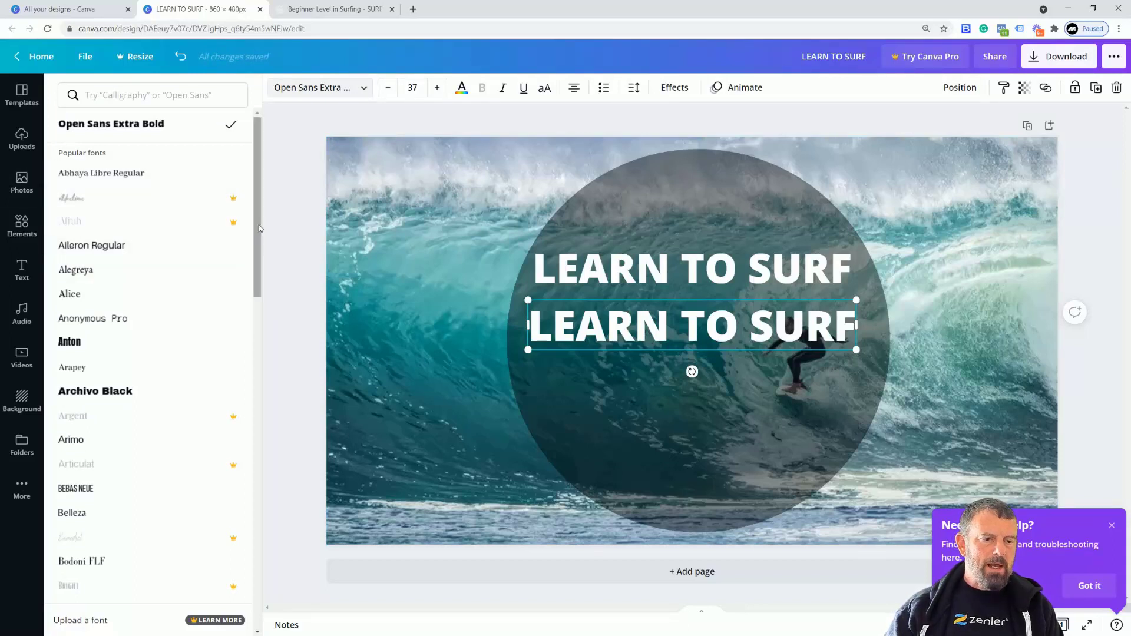
scroll(245, 310, "down", 10)
scroll(235, 445, "down", 20)
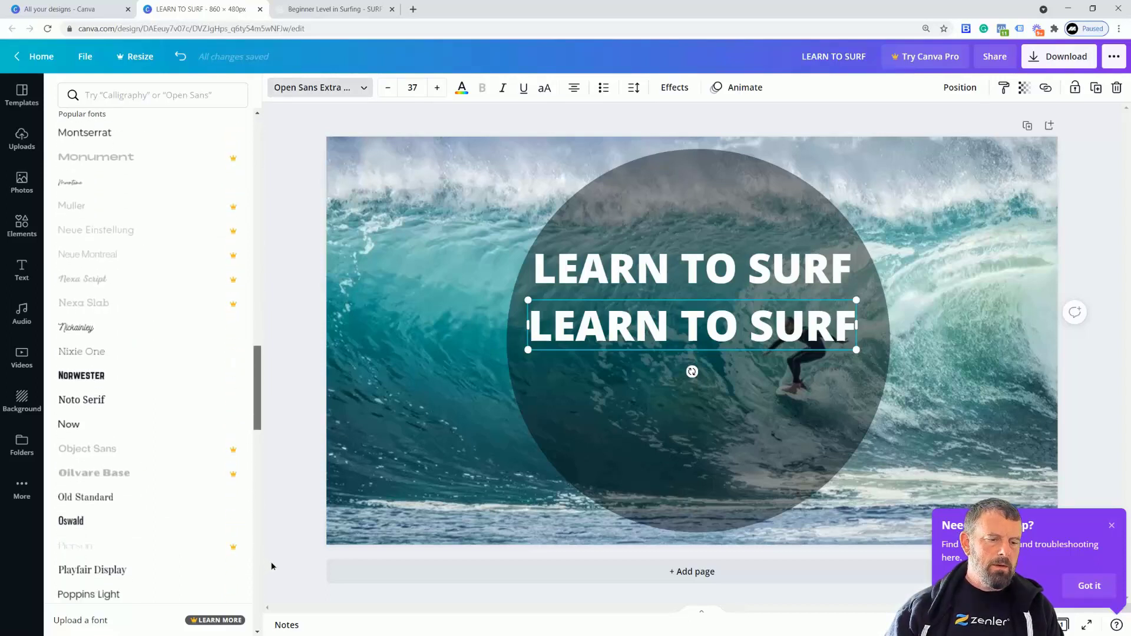
scroll(271, 566, "down", 5)
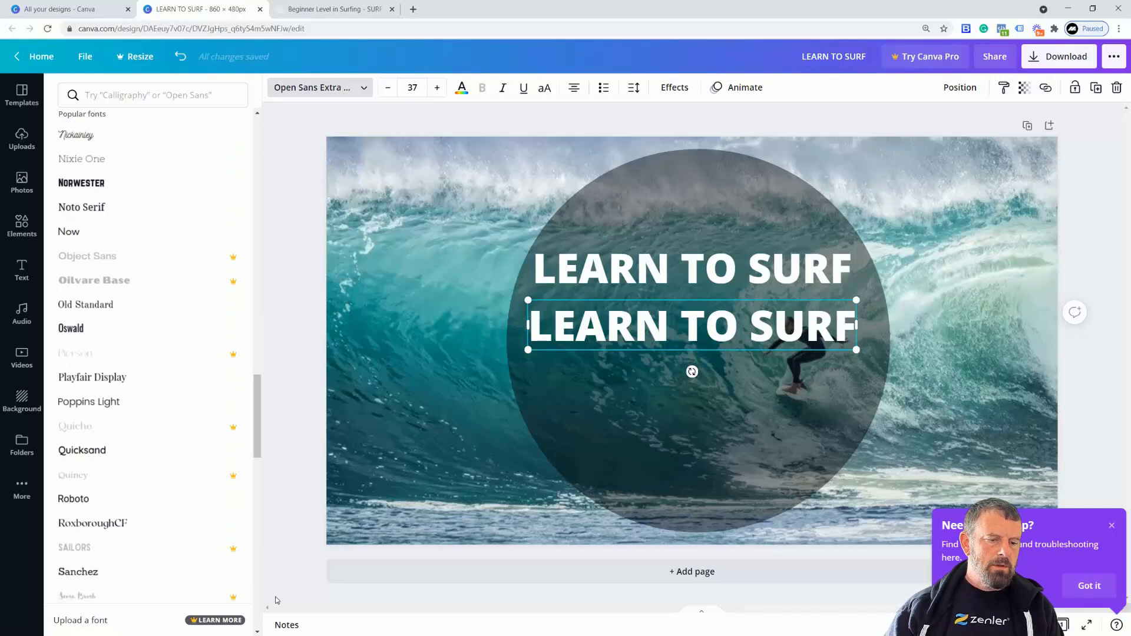
left_click(150, 406)
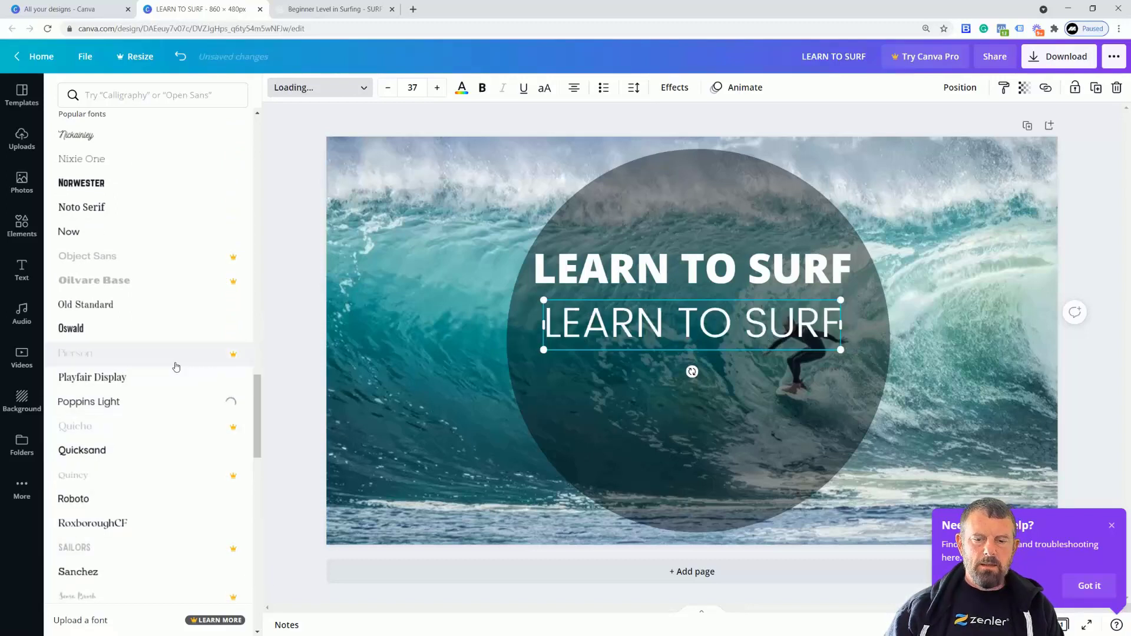
Replace the lower heading's text with "beginners guide"
double_click(796, 328)
left_click(796, 327)
left_click_drag(838, 322, 549, 321)
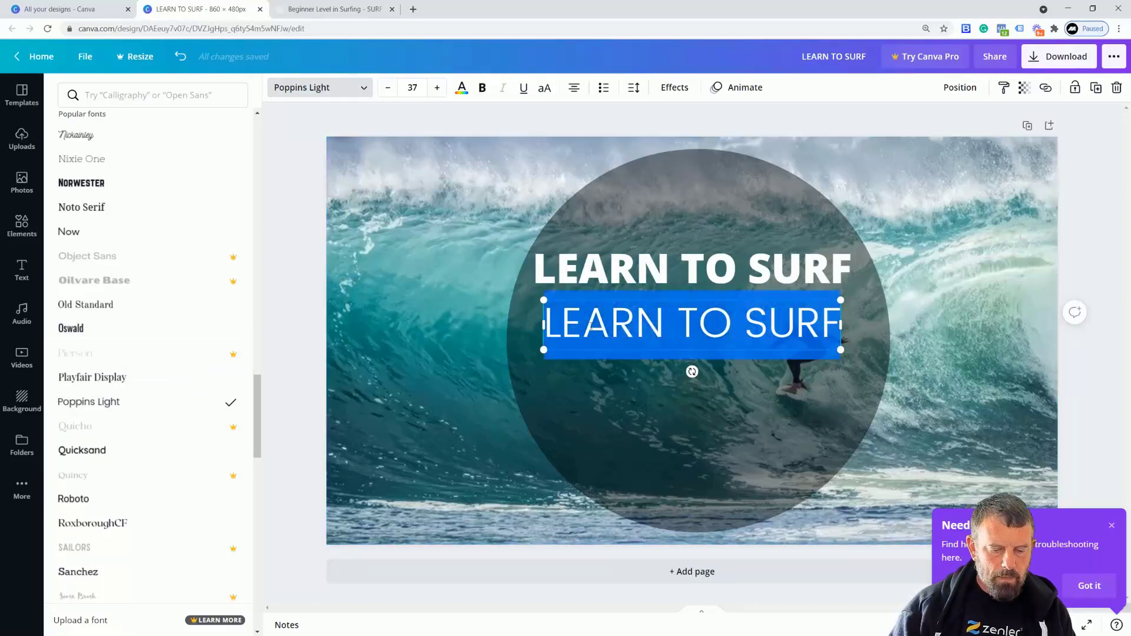
type("beginners guide")
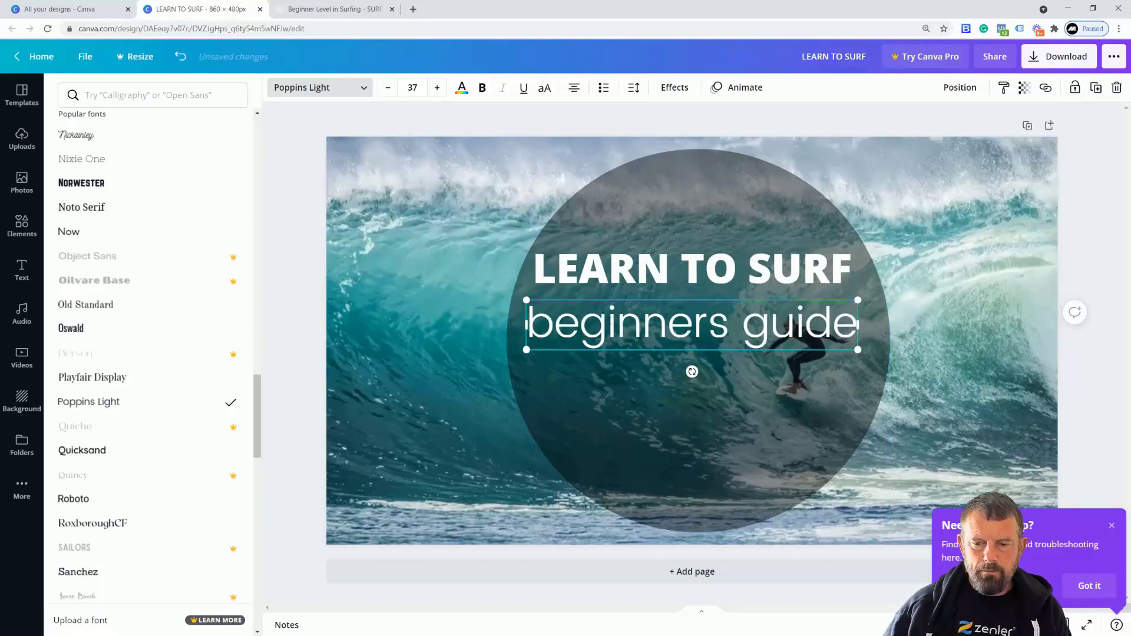
Reduce the whole "beginners guide" subtitle to font size 23
left_click_drag(854, 324, 668, 324)
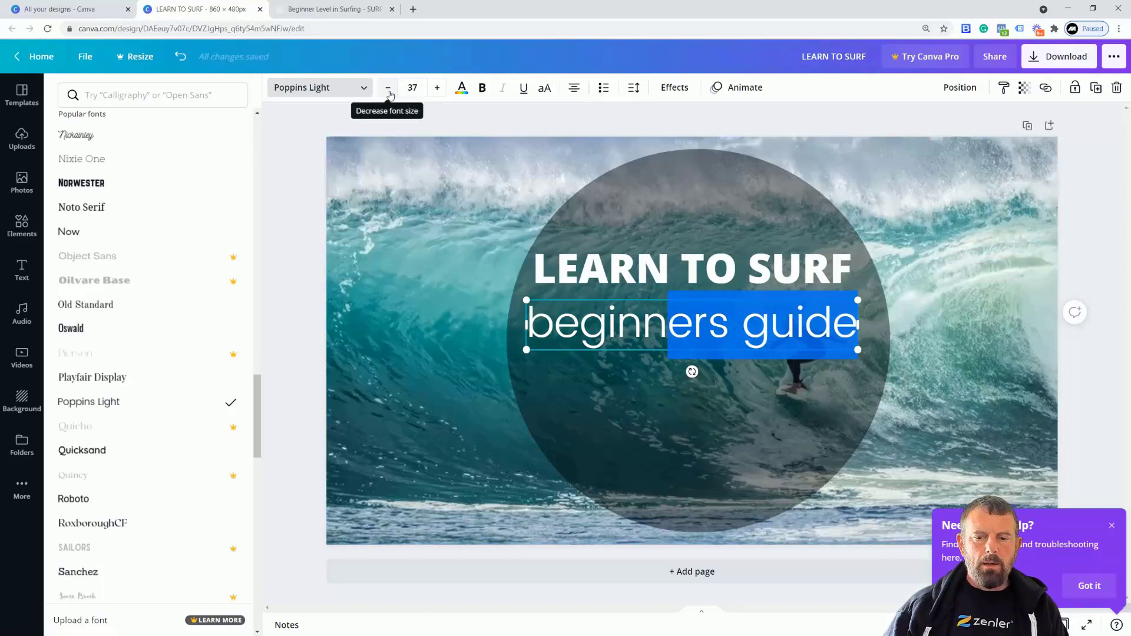
left_click(729, 324)
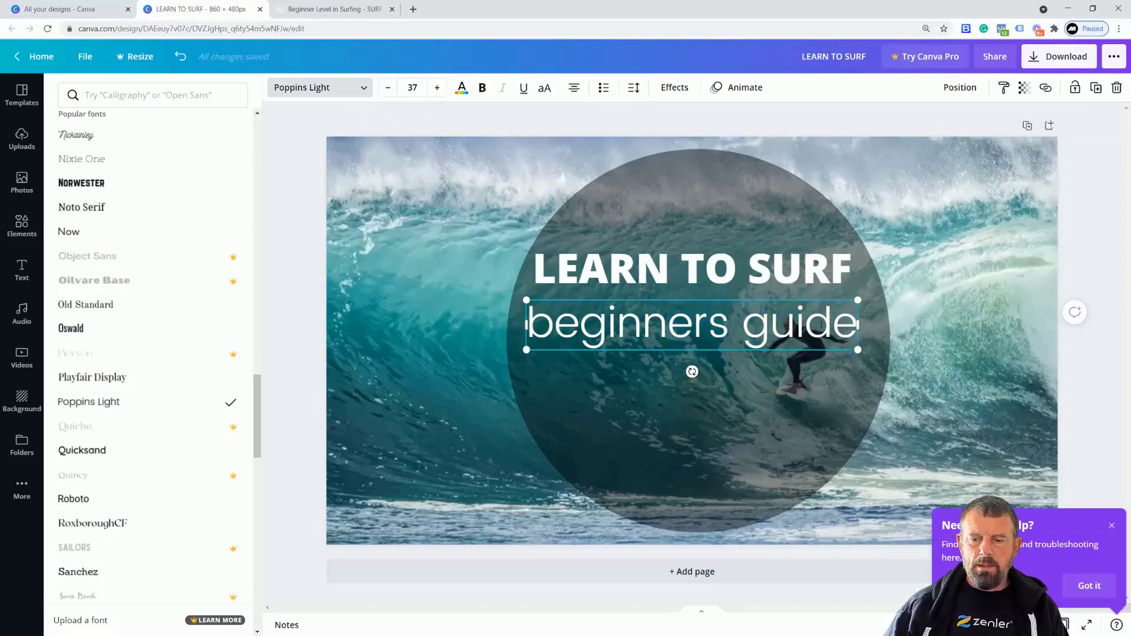
left_click_drag(854, 324, 512, 256)
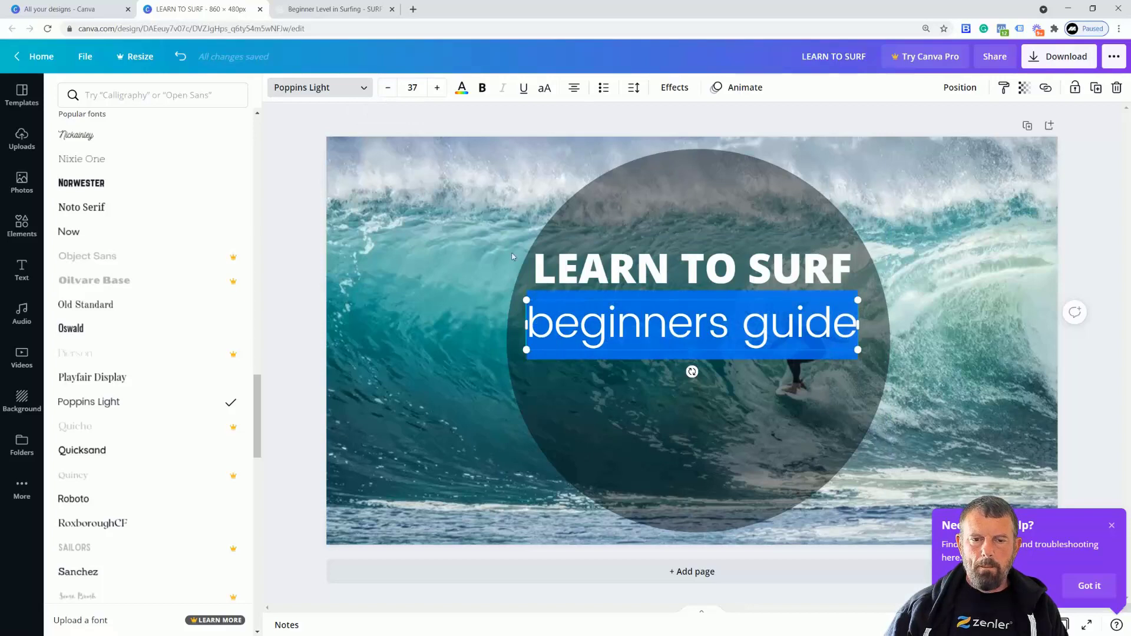
left_click(388, 88)
left_click(388, 87)
left_click(388, 88)
left_click(388, 87)
left_click(388, 88)
left_click(388, 87)
left_click(388, 87)
left_click(388, 87)
left_click(388, 88)
left_click(388, 87)
left_click(298, 207)
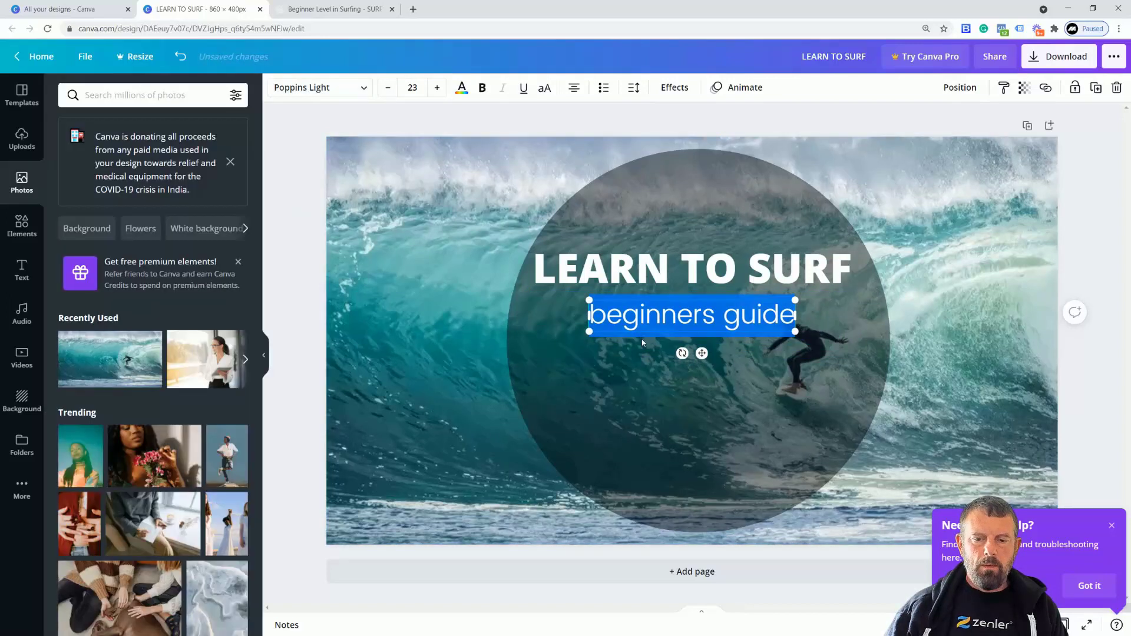
Move the "beginners guide" subtitle close beneath LEARN TO SURF, with its right end aligned to the heading's right end
left_click(1063, 349)
left_click(726, 316)
left_click_drag(726, 316, 787, 300)
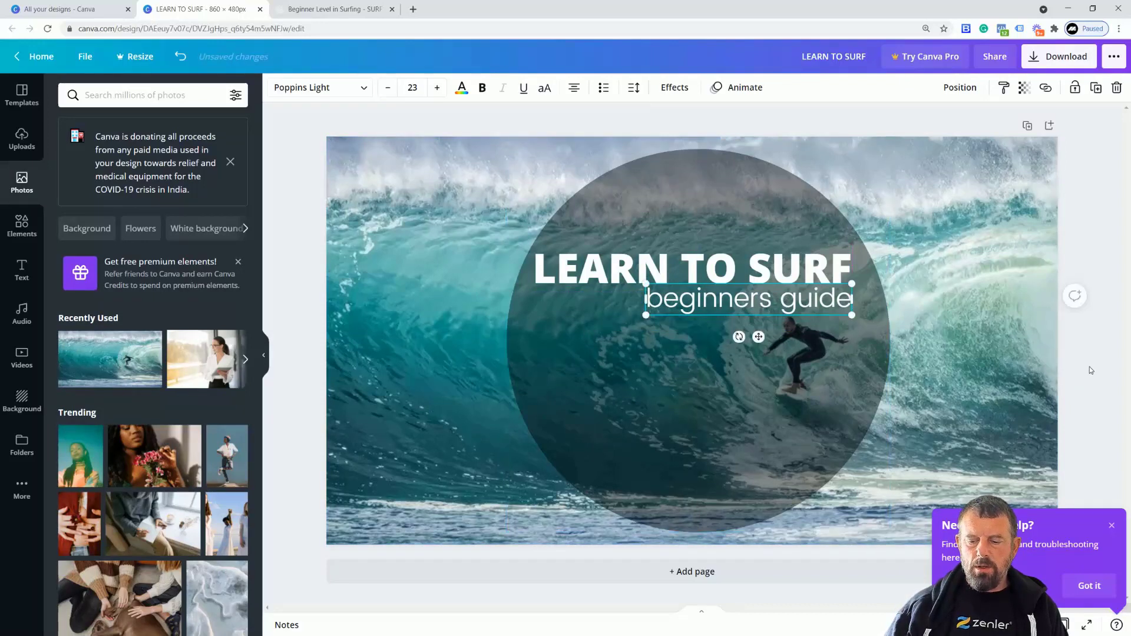
left_click(1092, 341)
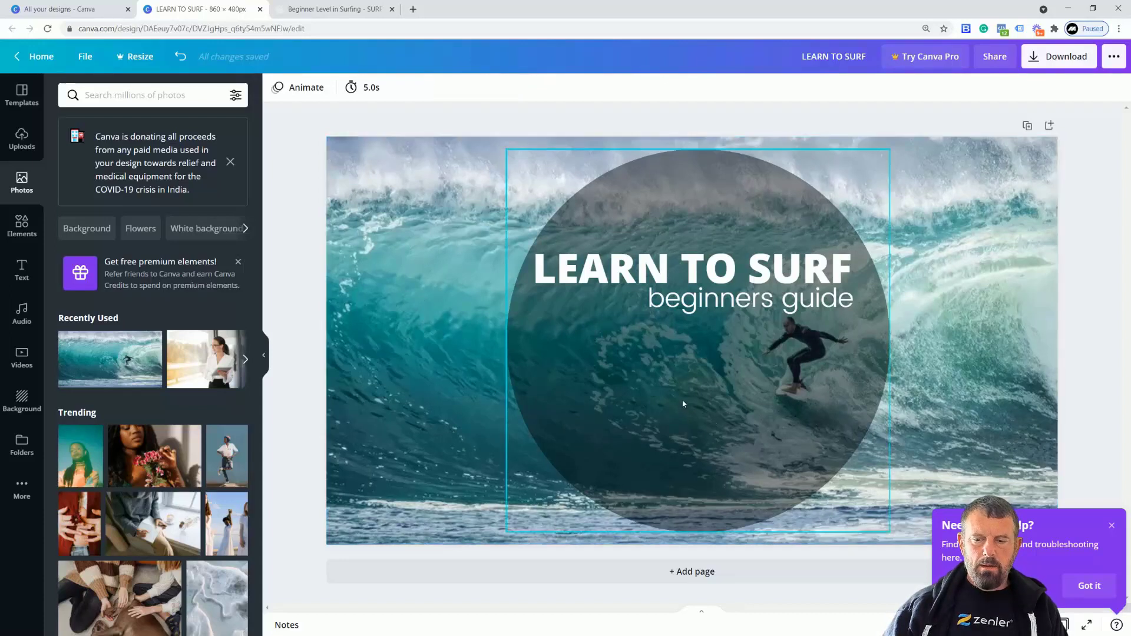
Duplicate the translucent black circle, enlarge the copy beyond the page height, and shift it left until its right edge lines up with the original's
left_click(707, 411)
left_click_drag(679, 403, 532, 339)
left_click_drag(741, 477, 869, 603)
left_click_drag(725, 461, 617, 392)
left_click_drag(766, 542, 892, 635)
left_click_drag(758, 406, 763, 389)
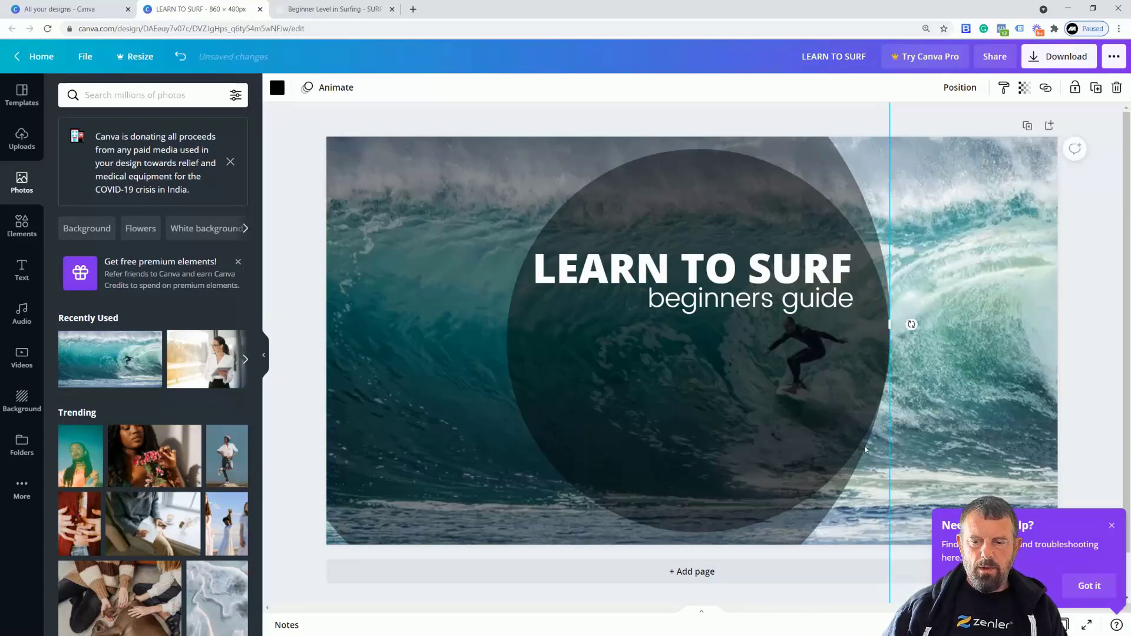
scroll(692, 341, "down", 5)
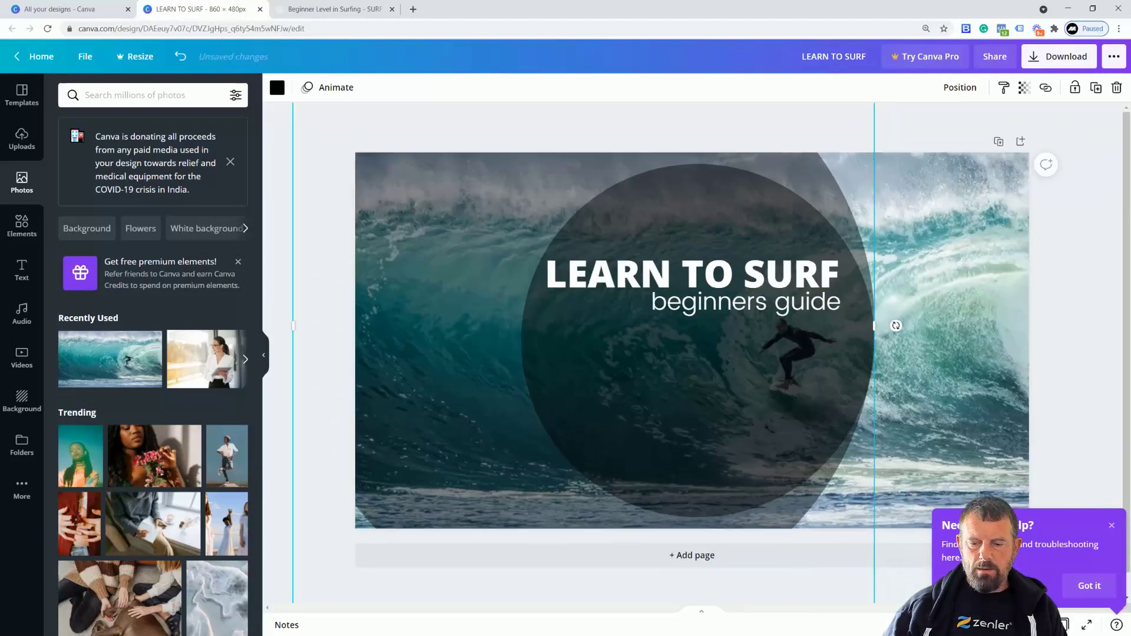
left_click_drag(779, 471, 817, 498)
left_click_drag(795, 386, 746, 374)
left_click(613, 525)
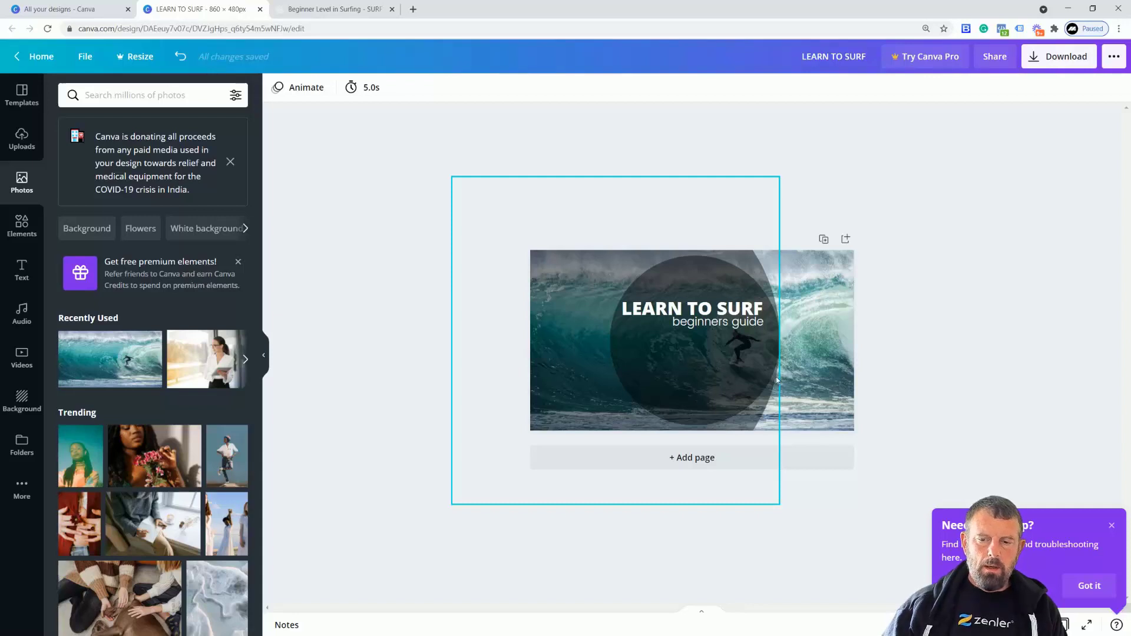
left_click(822, 388)
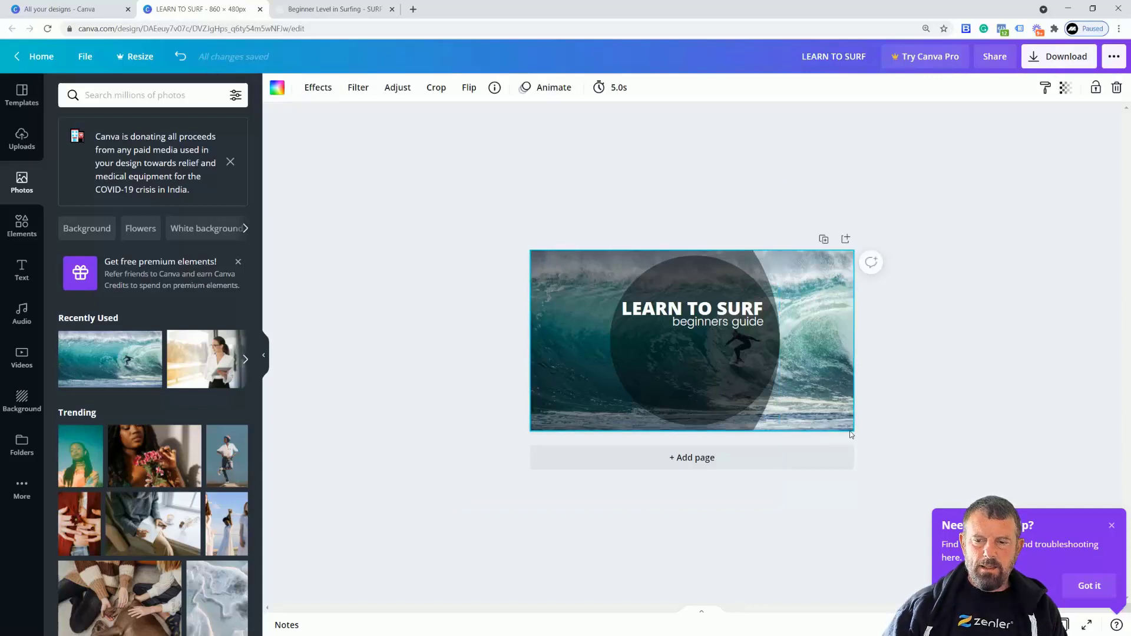
left_click(895, 399)
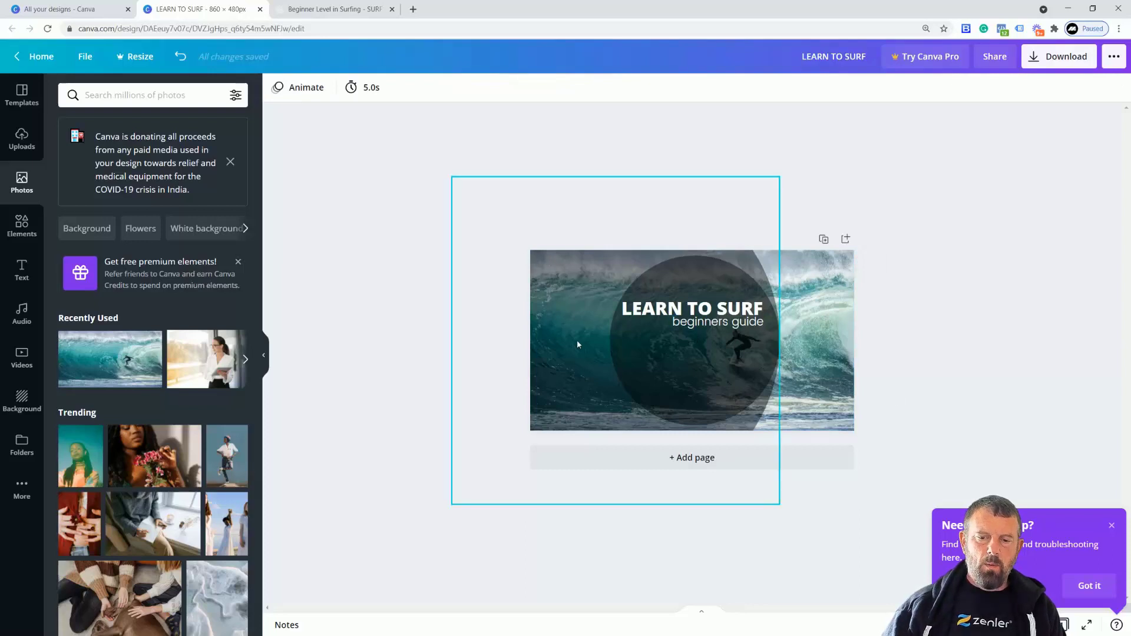
left_click(638, 313)
left_click(883, 461)
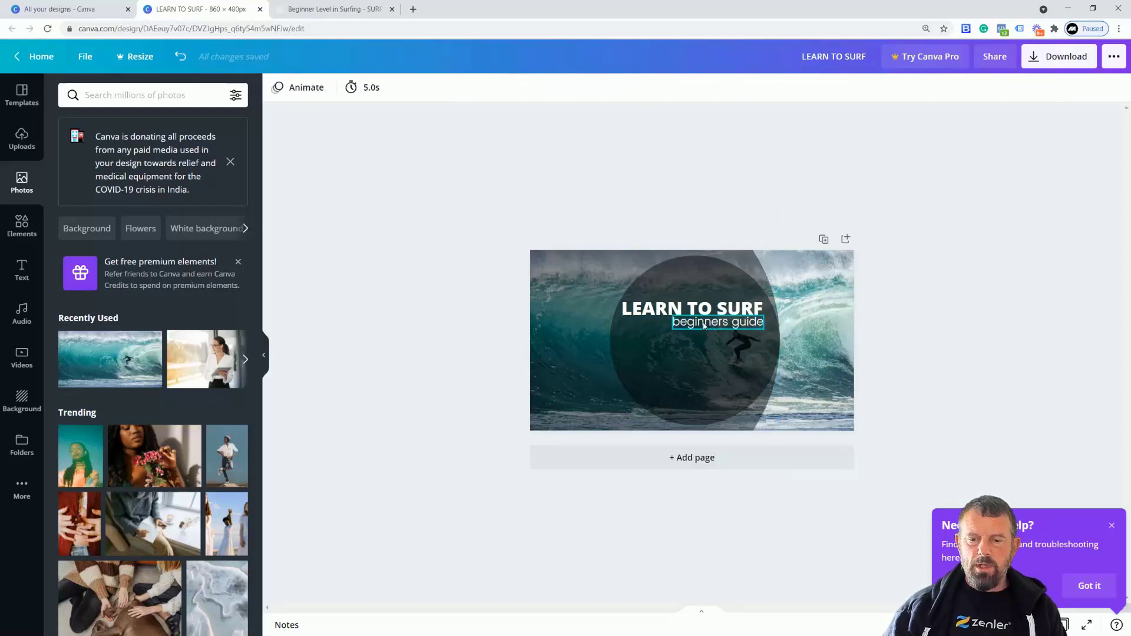
Scale down the heading and subtitle together and move them slightly up and inward within the smaller circle
left_click(678, 322)
left_click(654, 310, "shift")
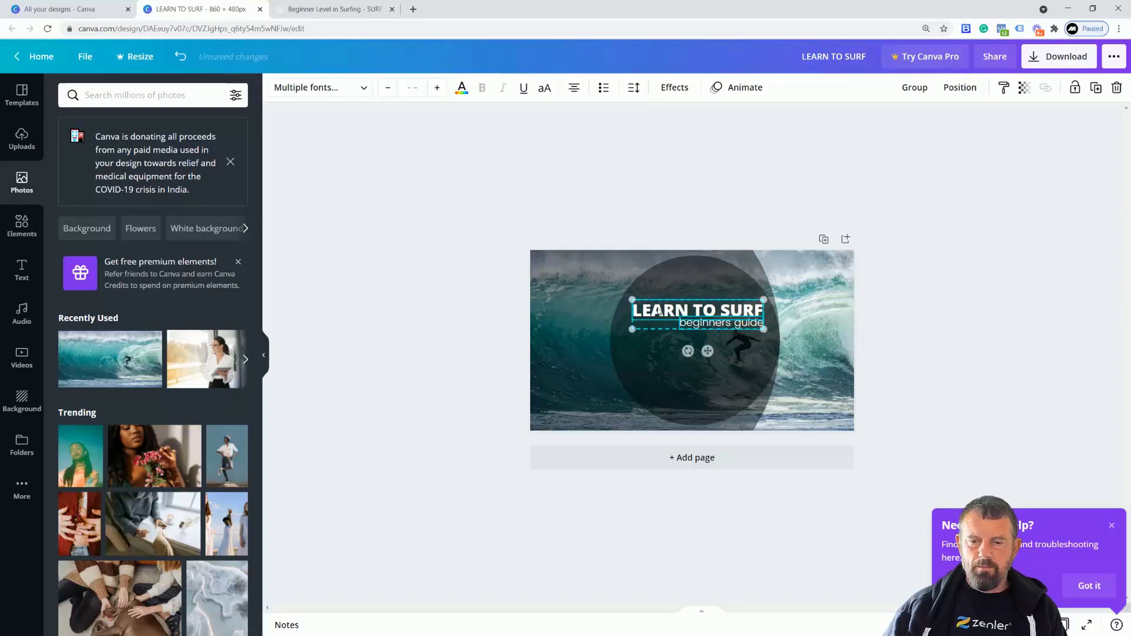
mouse_move(651, 312)
left_mouse_down()
mouse_move(656, 369)
mouse_move(660, 297)
left_mouse_up()
left_click(949, 307)
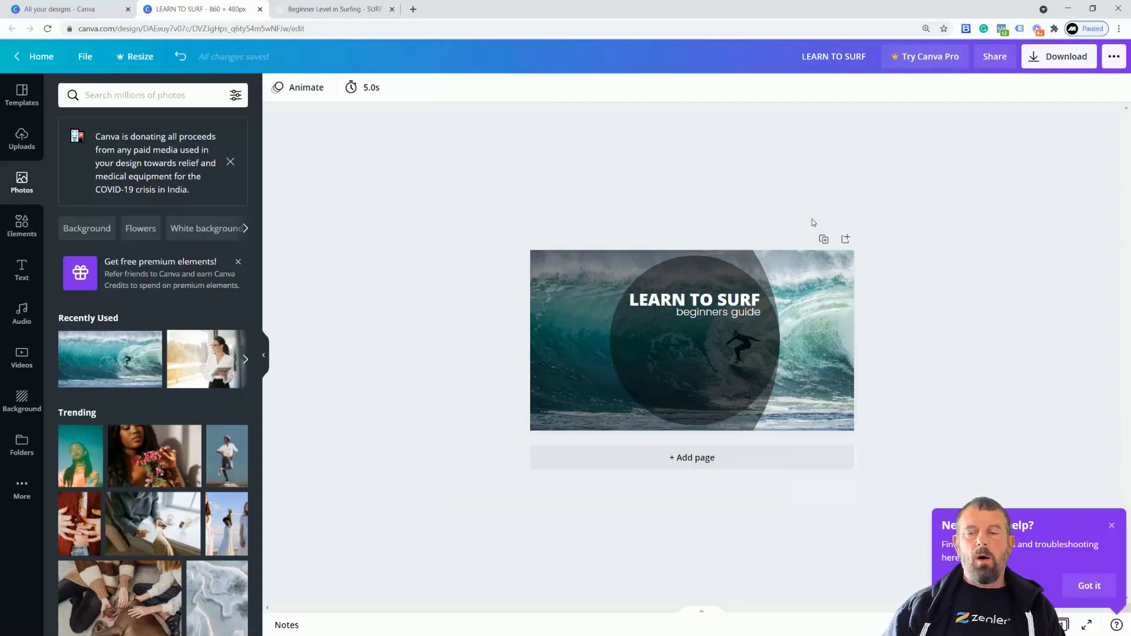
Download the design as a JPG file, and close the referral dialog and the help notice
left_click(1063, 64)
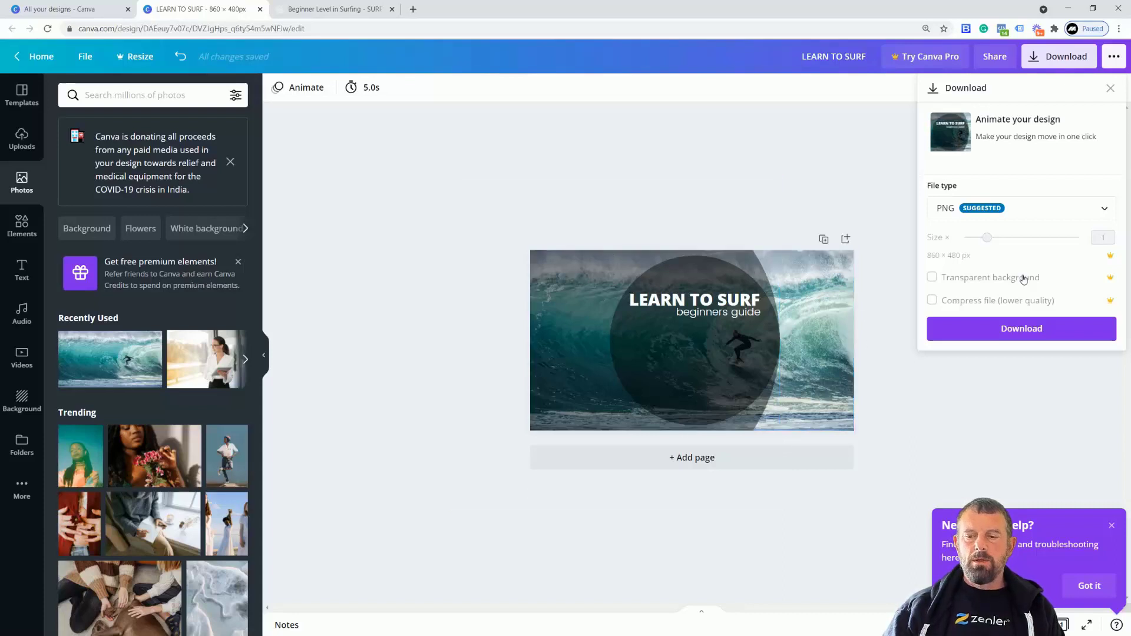
left_click(1104, 209)
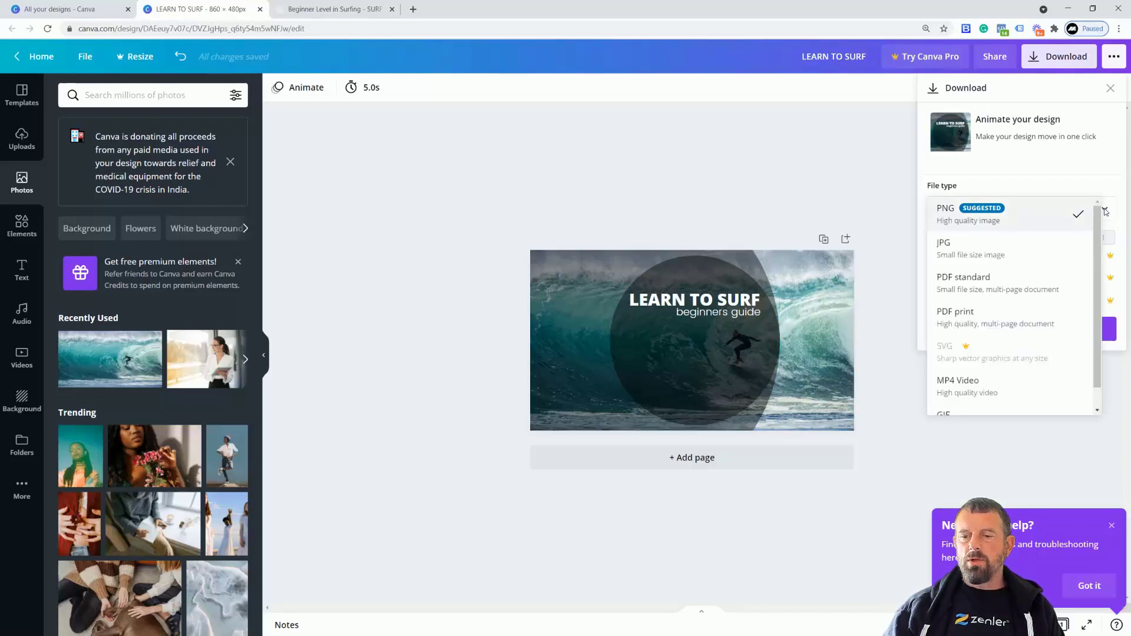
left_click(944, 252)
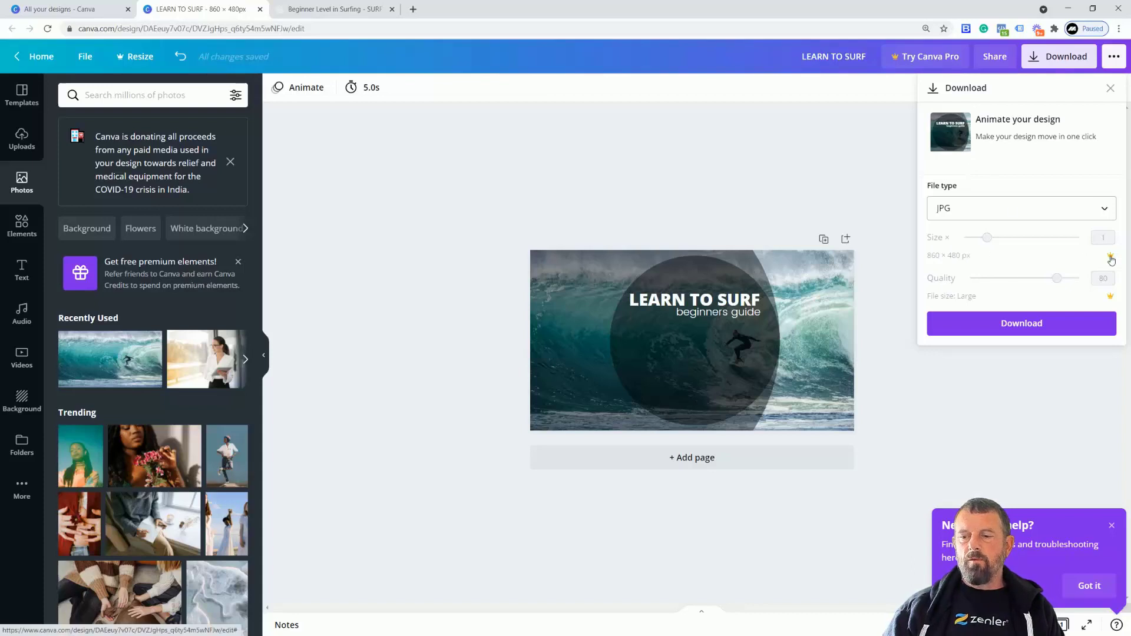
left_click(1013, 325)
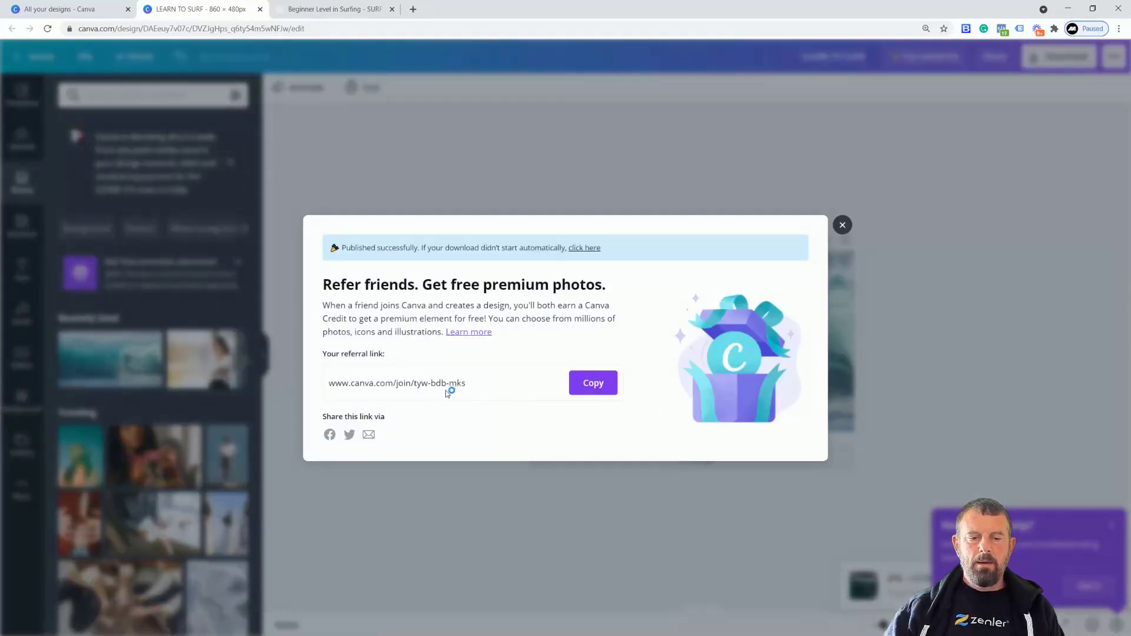
left_click(842, 225)
left_click(1110, 525)
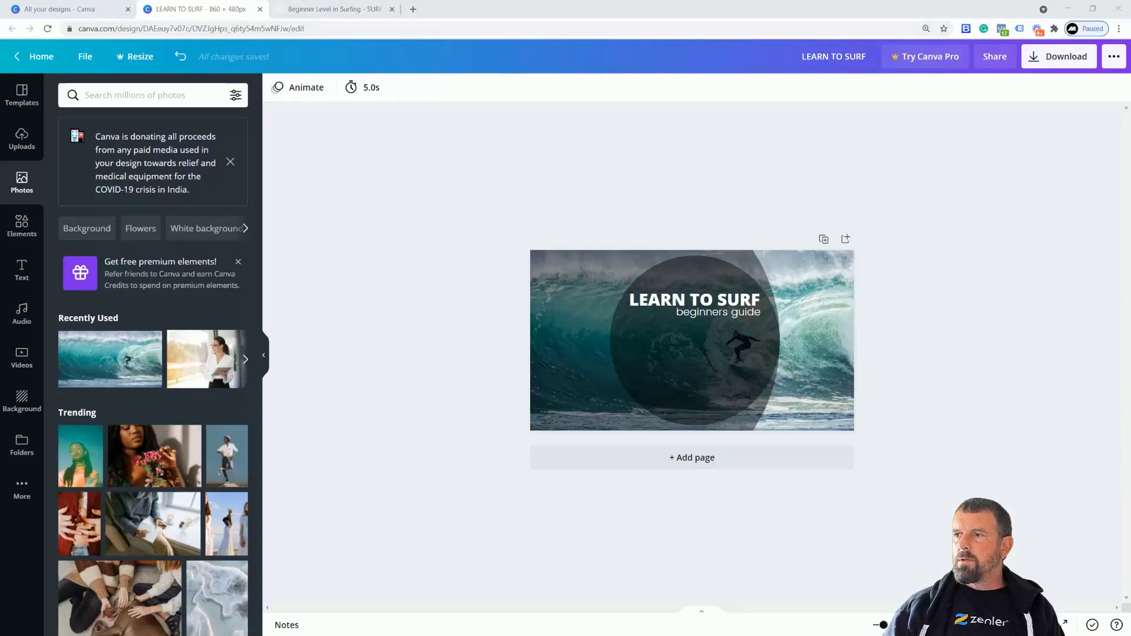
Open the Downloads folder, preview LEARN TO SURF.jpg in an enlarged preview pane, and minimize the folder window
left_click_drag(1130, 175, 510, 131)
left_click(453, 264)
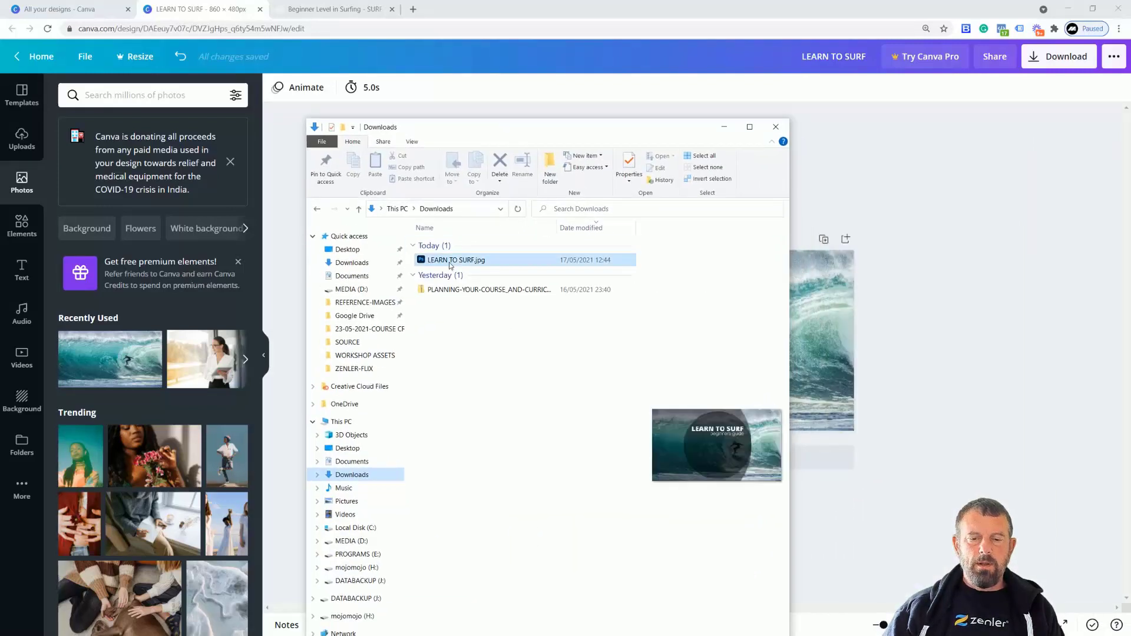
left_click(749, 126)
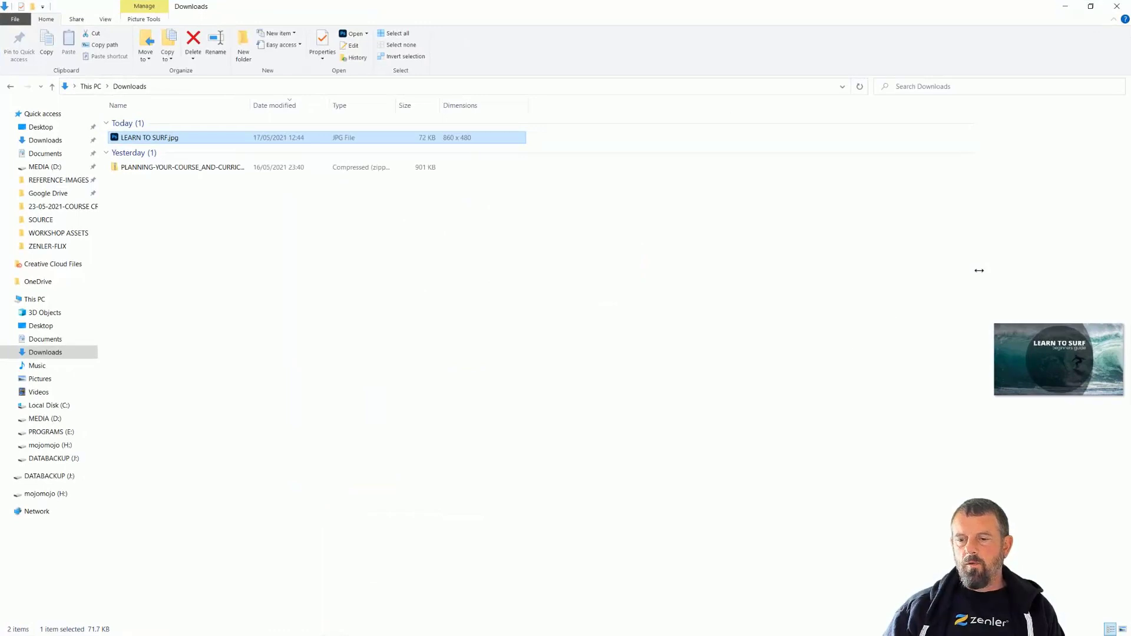
left_click_drag(979, 270, 565, 268)
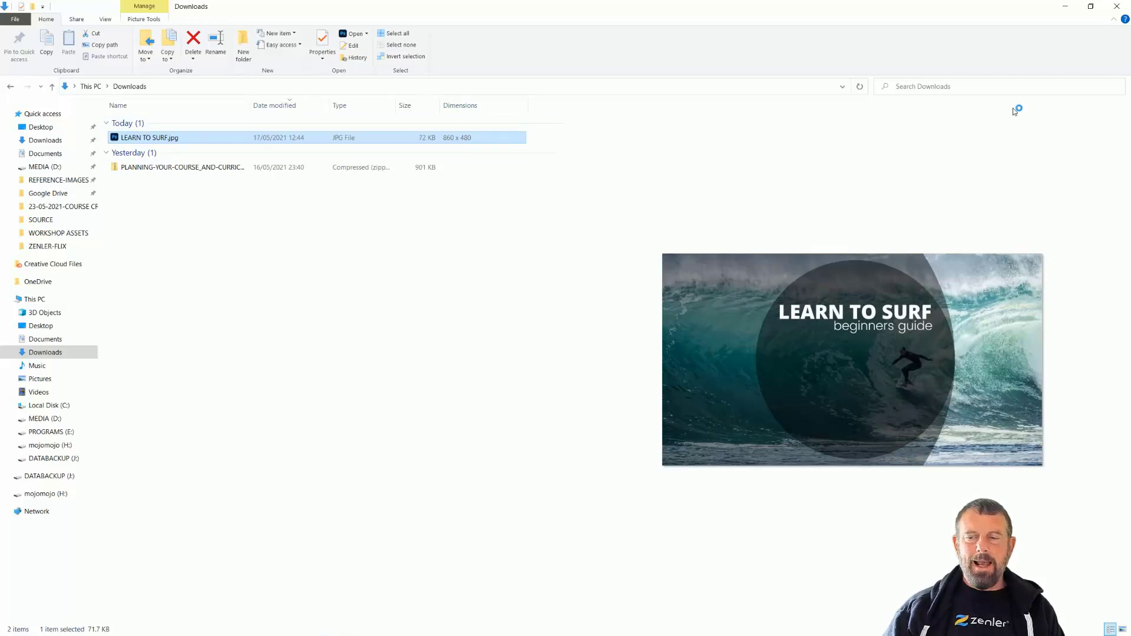
left_click(1065, 10)
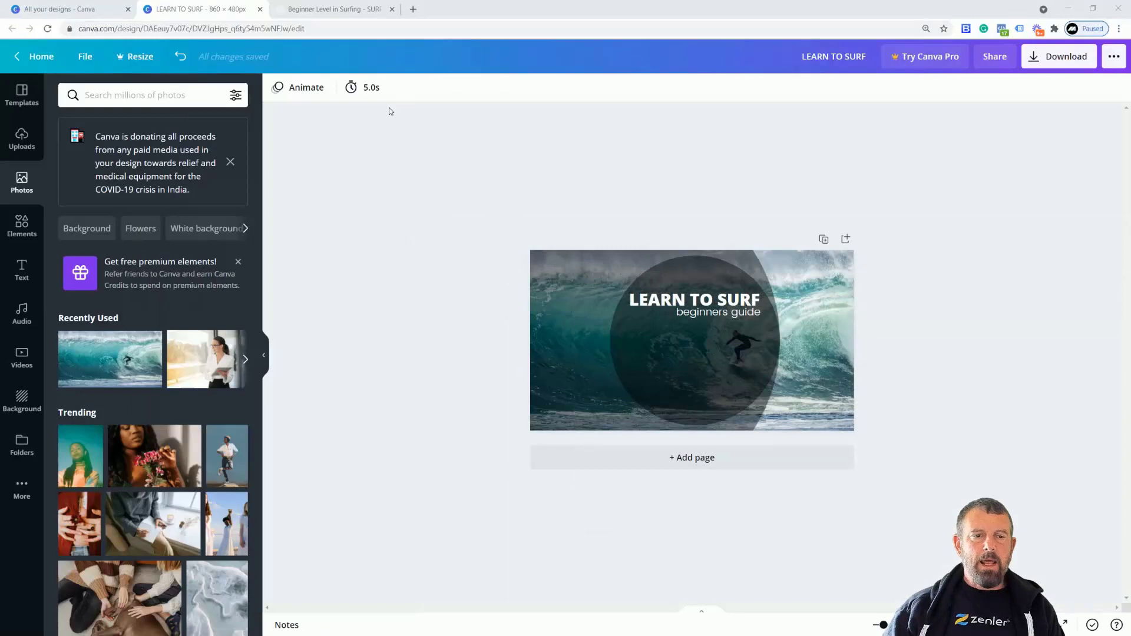
Switch to the Beginner Level in Surfing course in Zenler and choose LEARN TO SURF.jpg from Downloads as the course card image
left_click(317, 12)
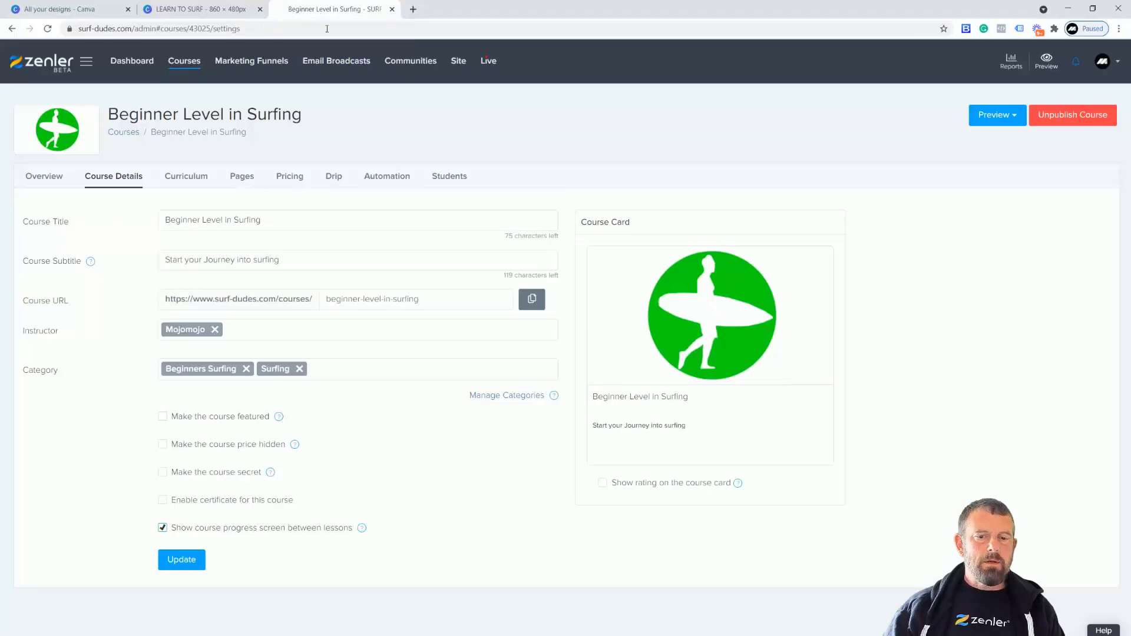
left_click(726, 315)
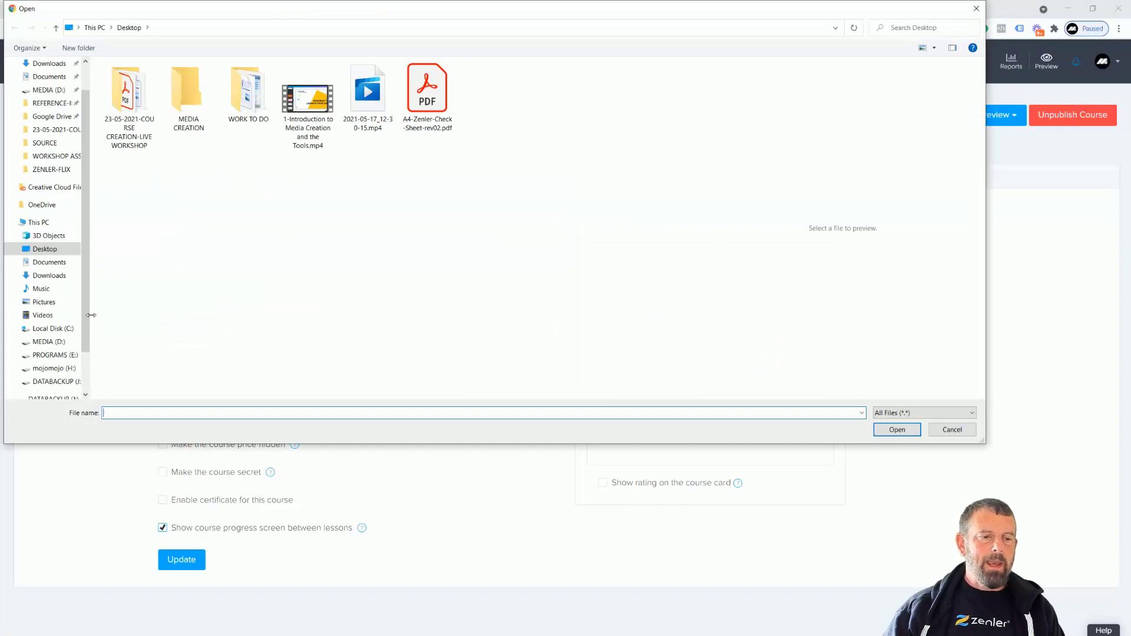
left_click(49, 275)
left_click(144, 96)
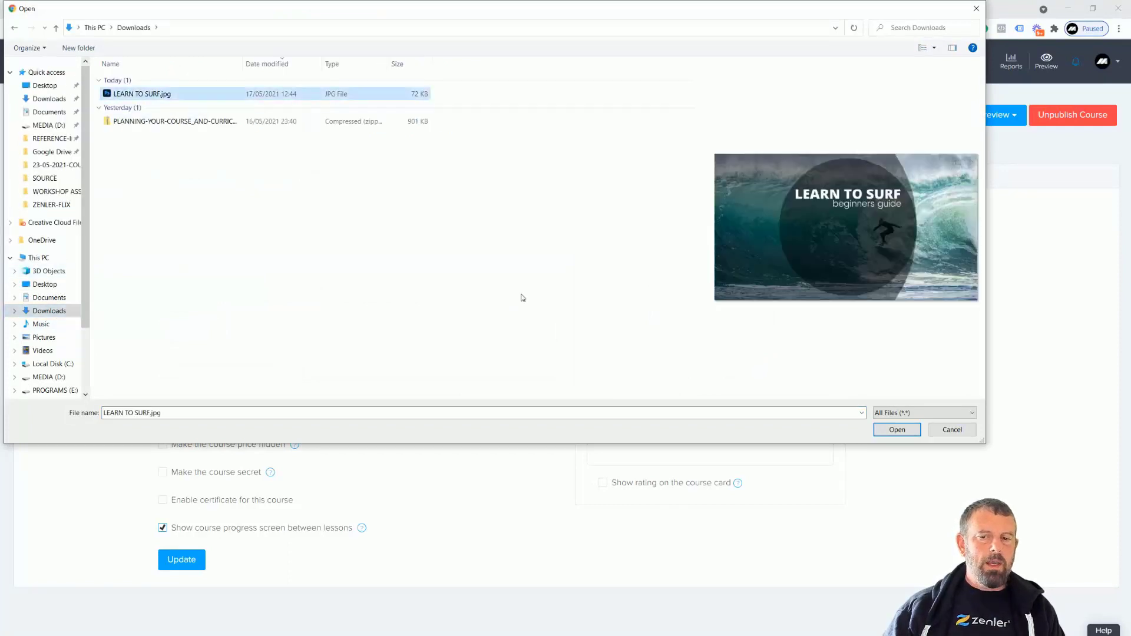
left_click(896, 430)
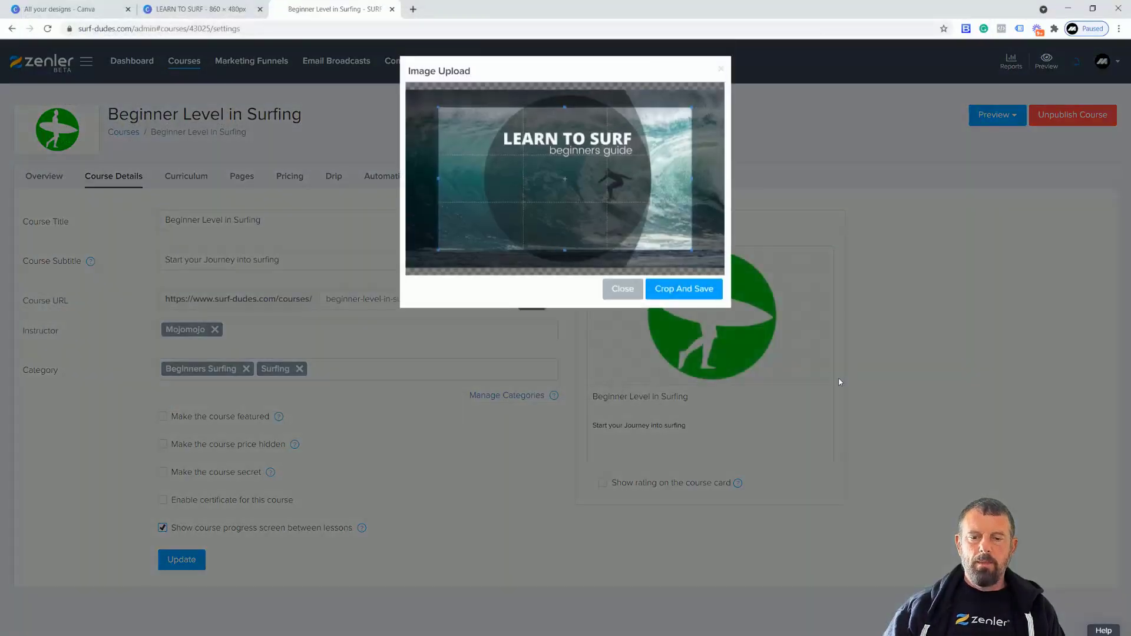
Expand the crop frame to cover the whole surf image, and save the crop as the course card thumbnail
left_click_drag(692, 248, 739, 287)
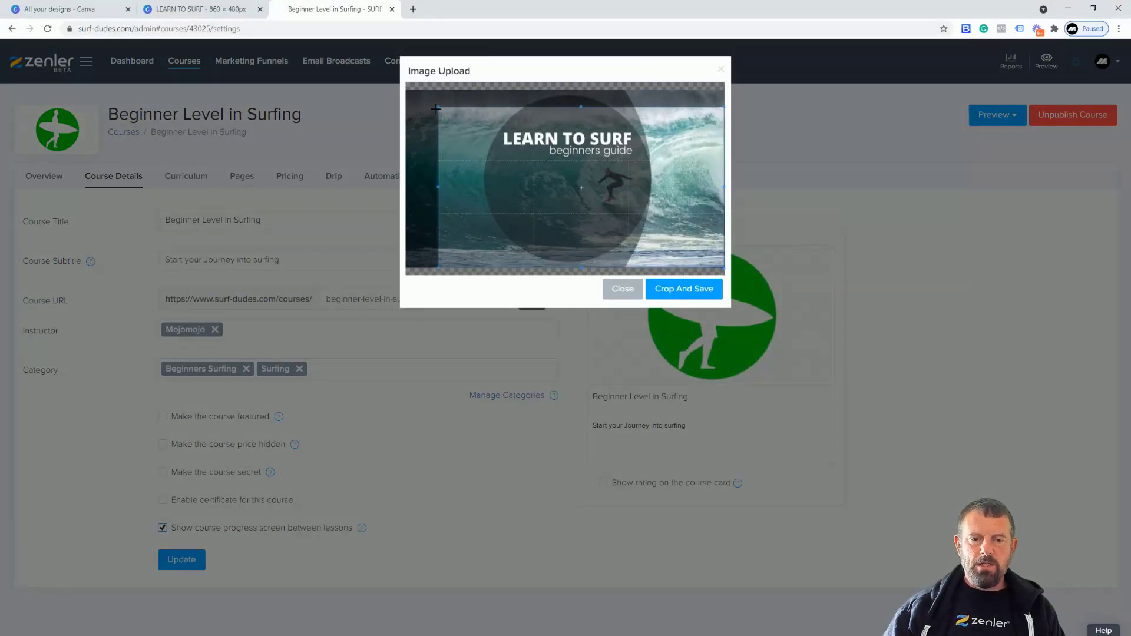
left_click_drag(437, 106, 410, 87)
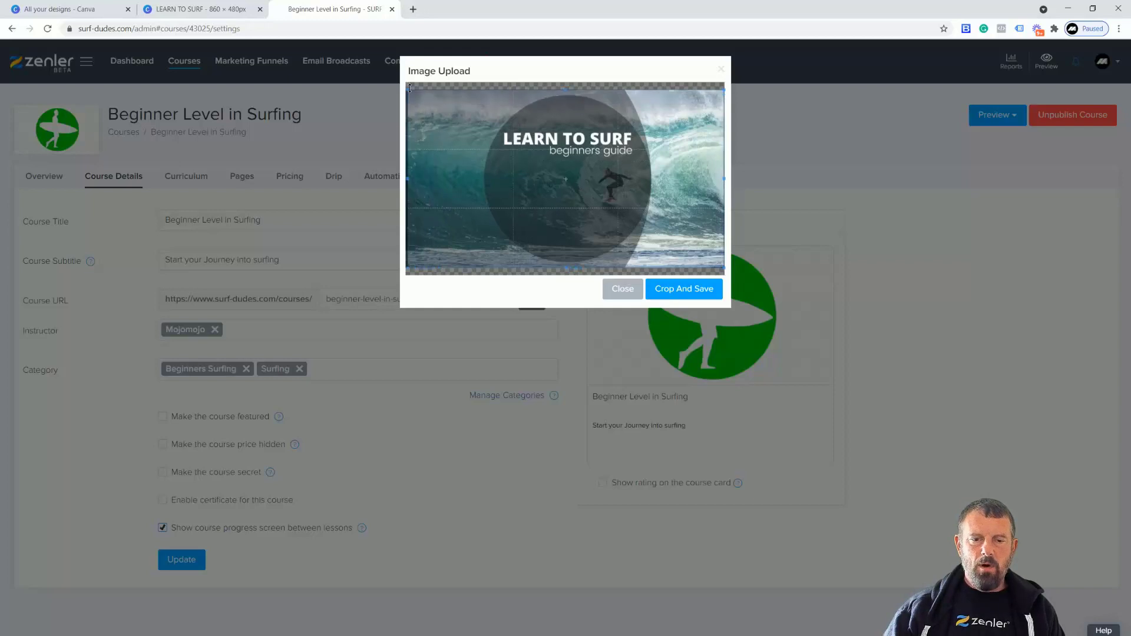
left_click(663, 294)
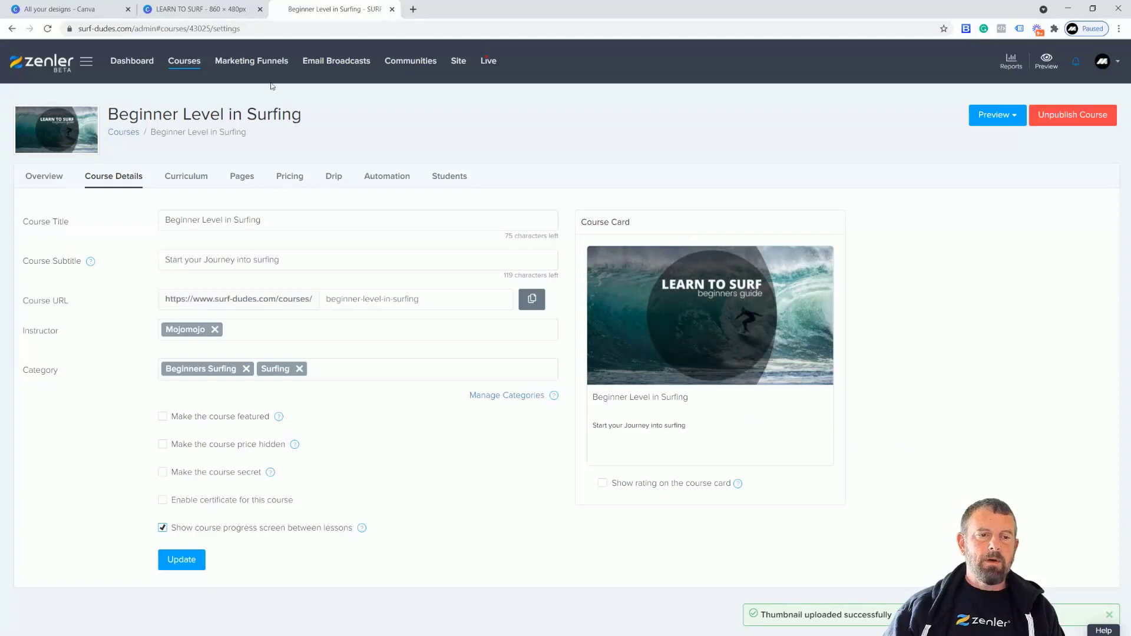
Return to the LEARN TO SURF design in Canva, browse the available templates, and deselect the large circle
left_click(193, 9)
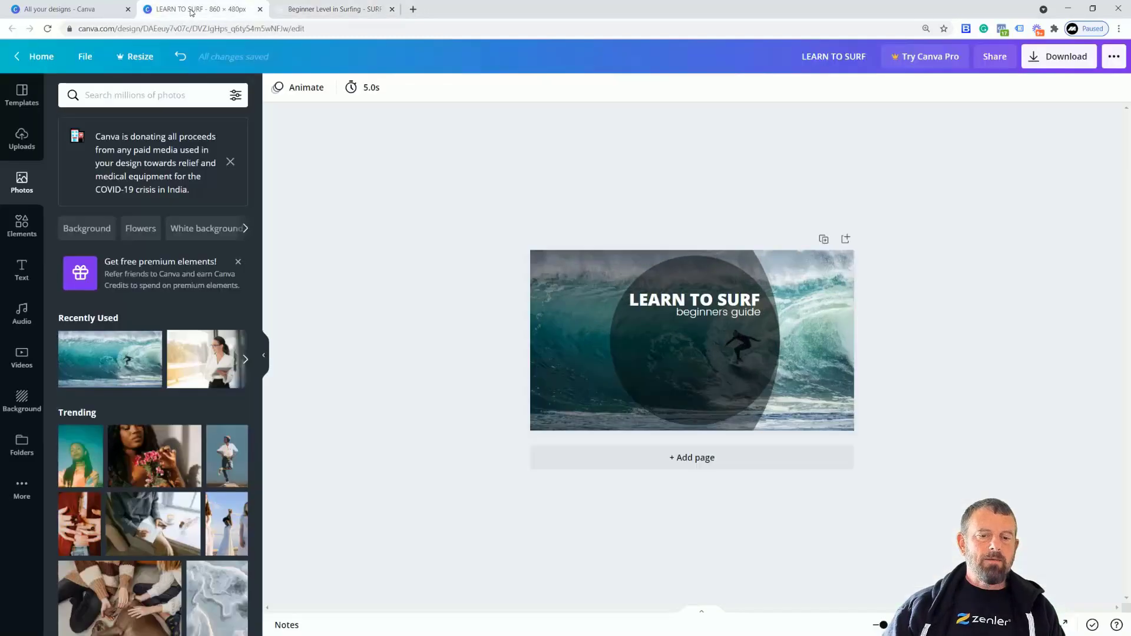
left_click(594, 306)
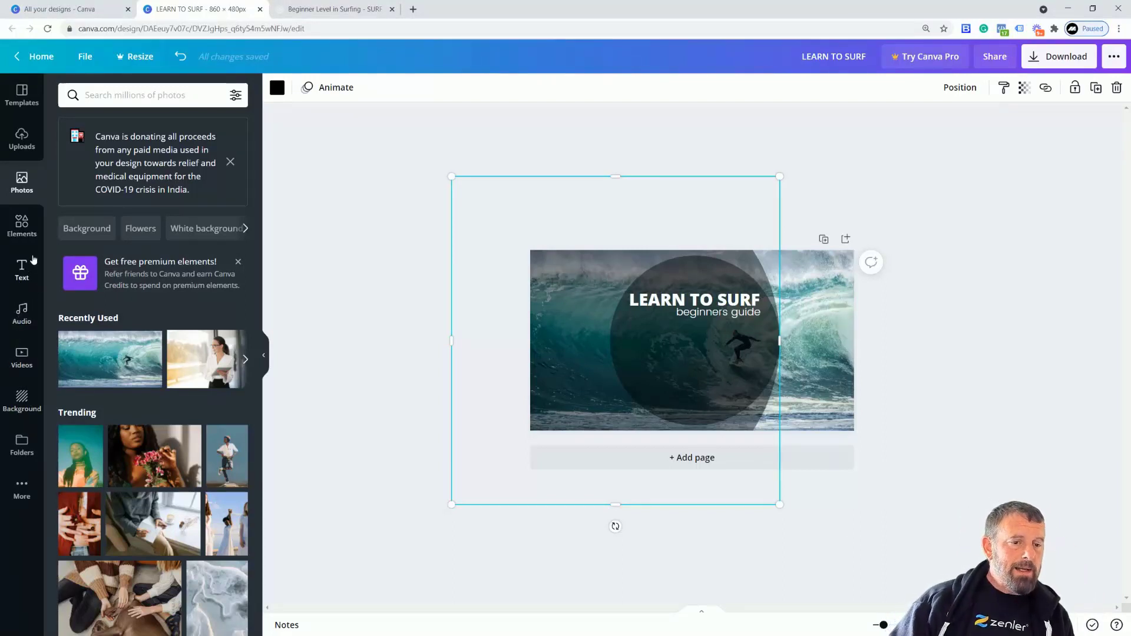
left_click(22, 94)
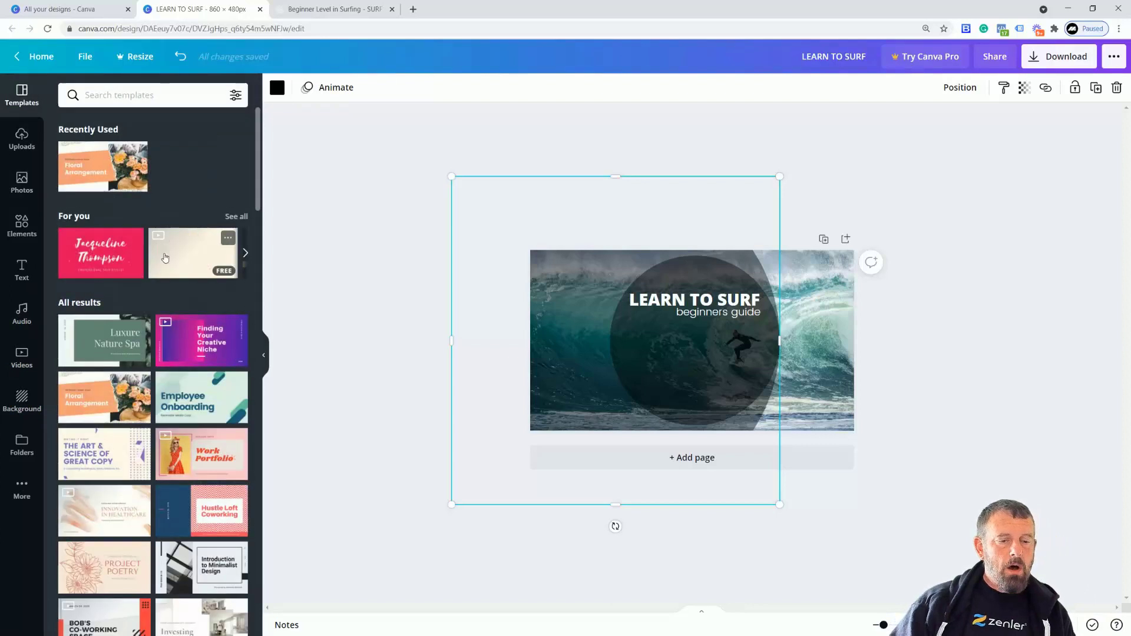
scroll(118, 392, "down", 1)
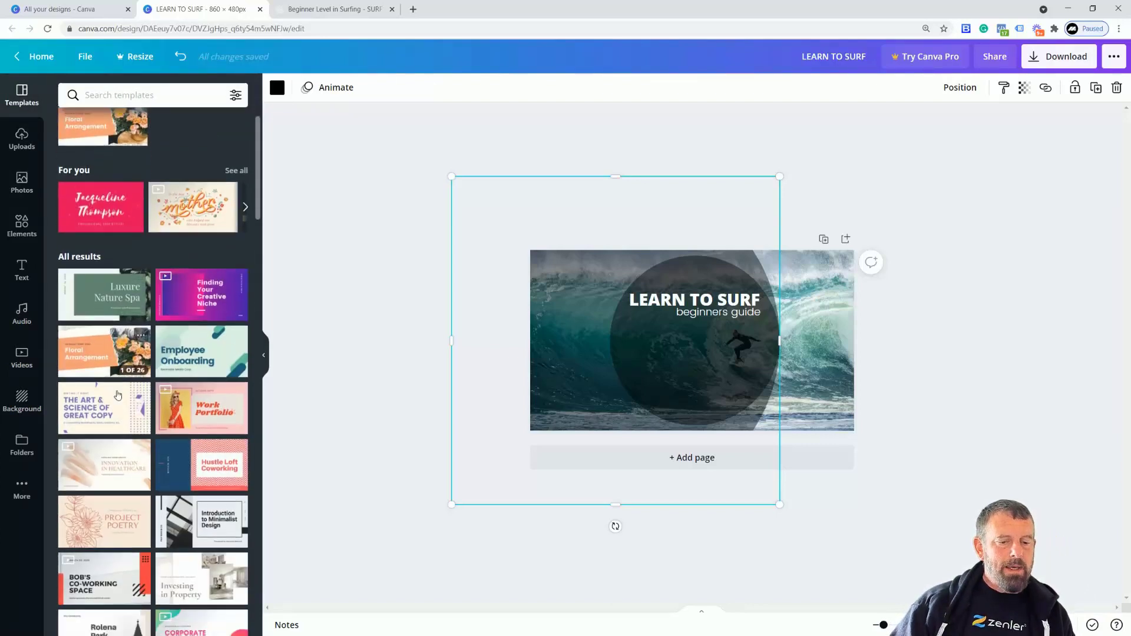
scroll(118, 395, "up", 1)
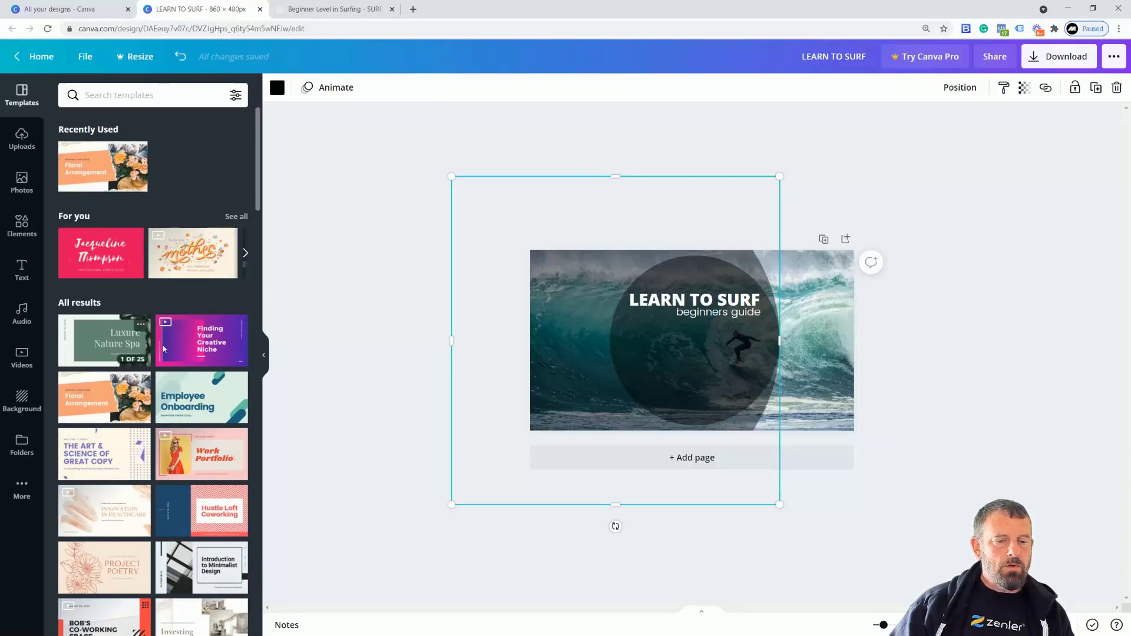
left_click(995, 370)
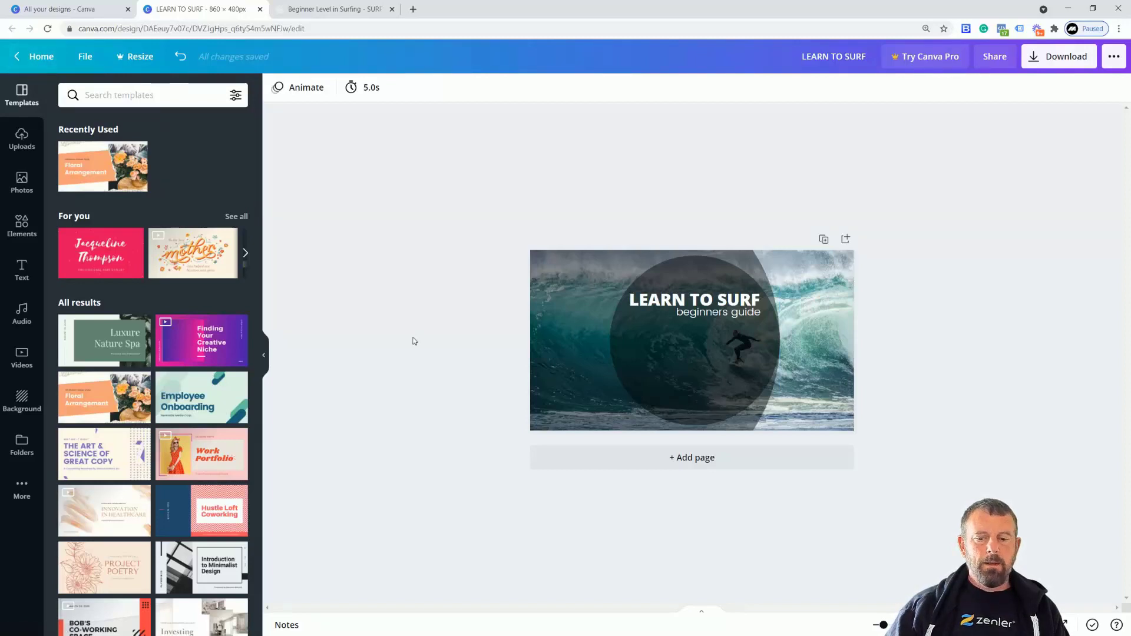
Reopen the LEARN TO SURF design from the list of all designs and look over its file options
left_click(36, 56)
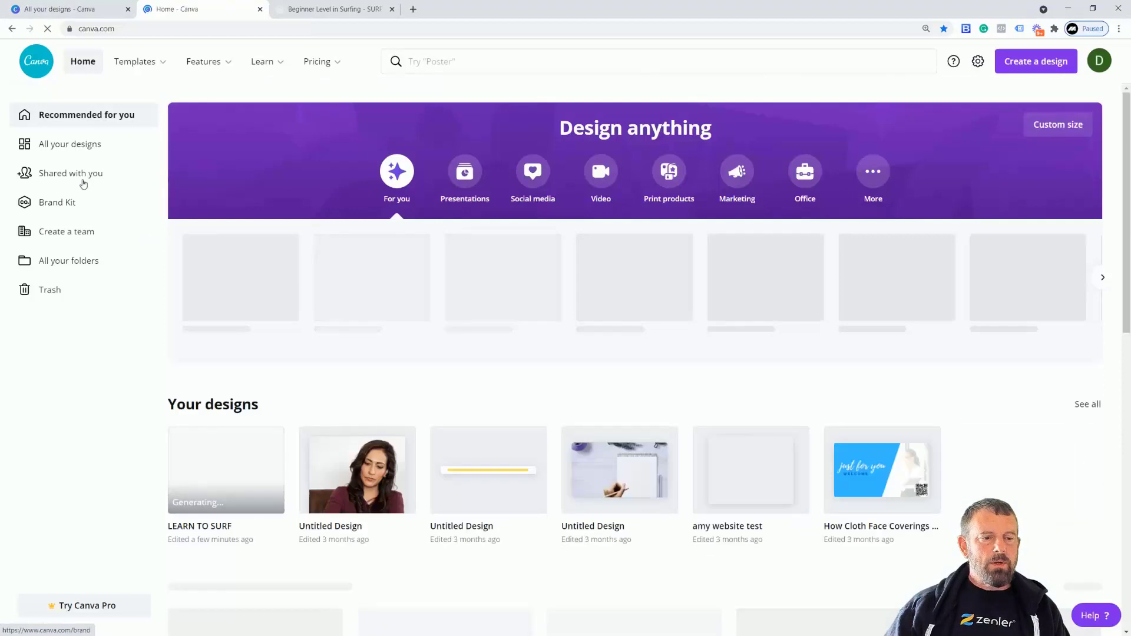
left_click(65, 148)
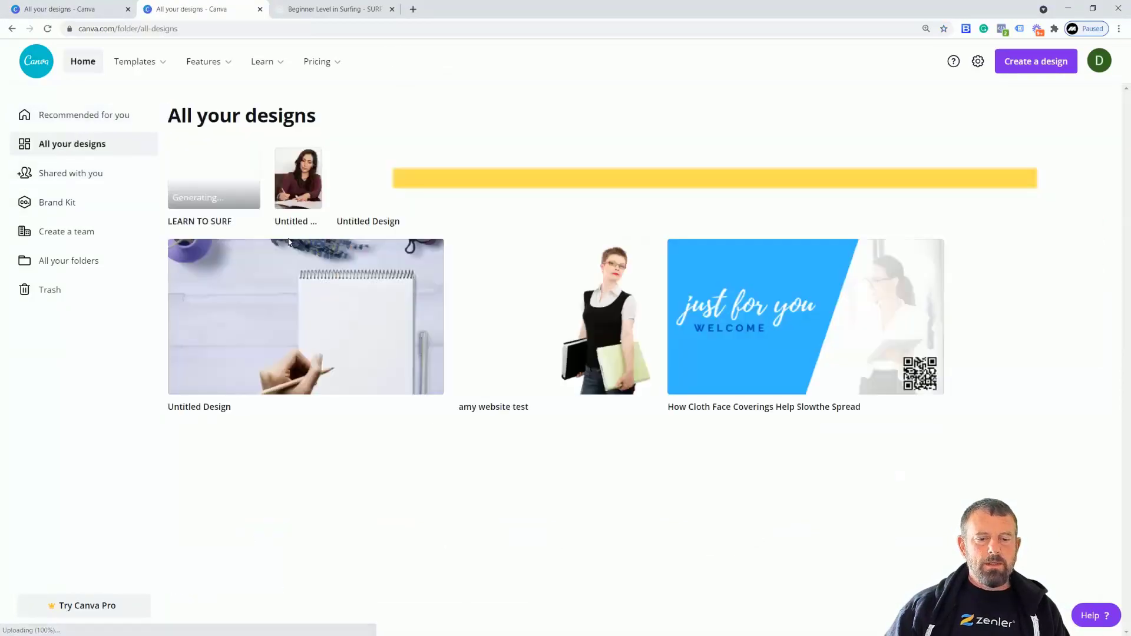
left_click(200, 182)
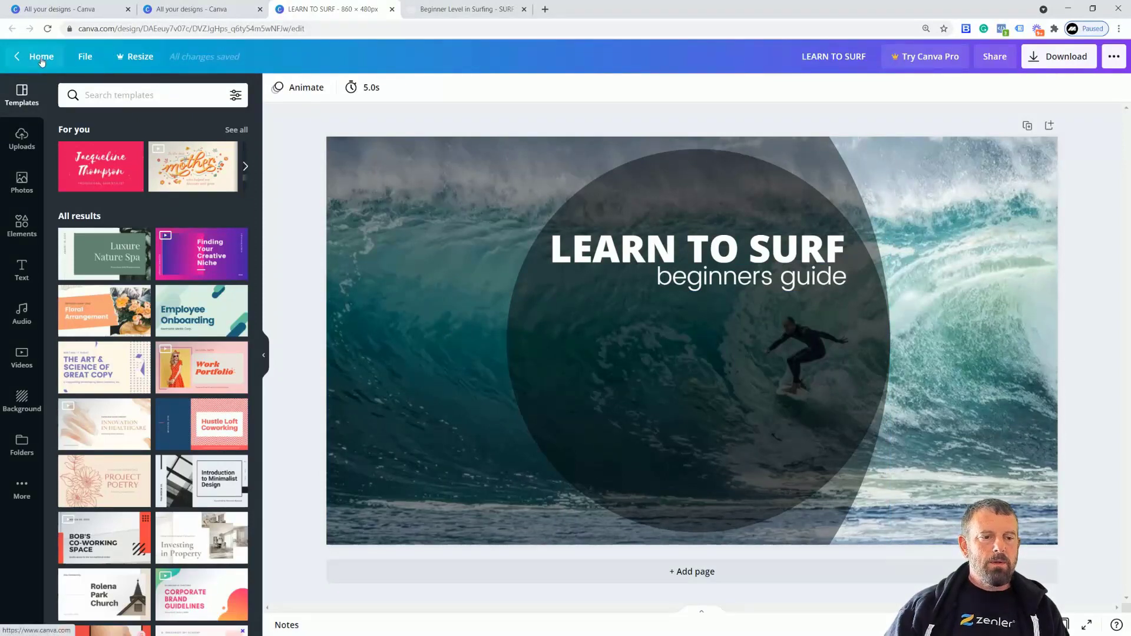
left_click(84, 57)
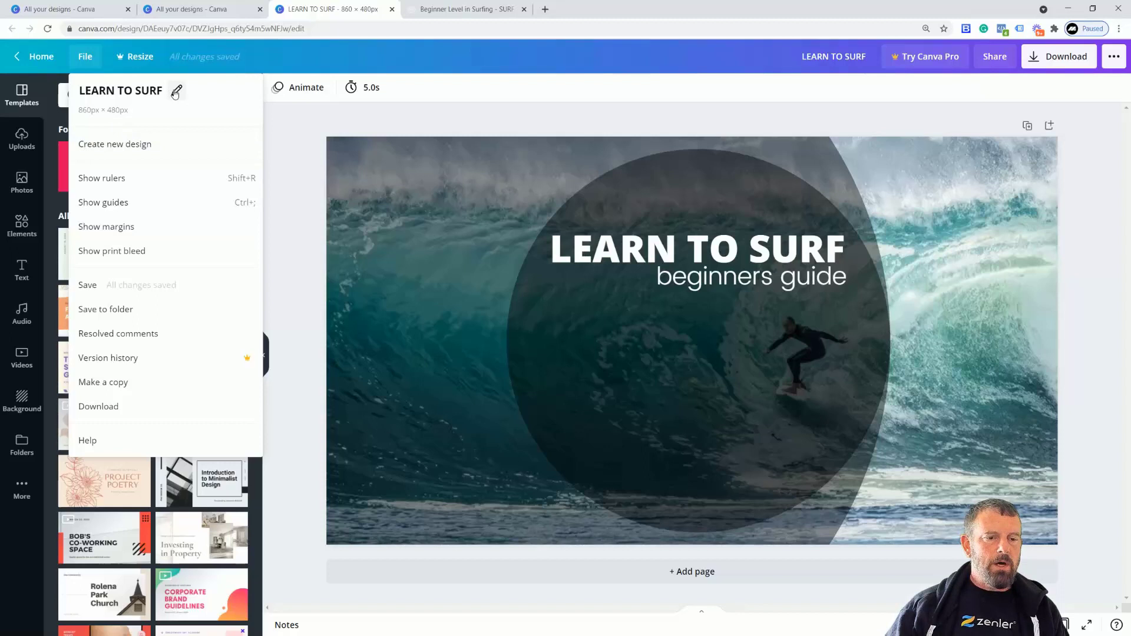
left_click(294, 139)
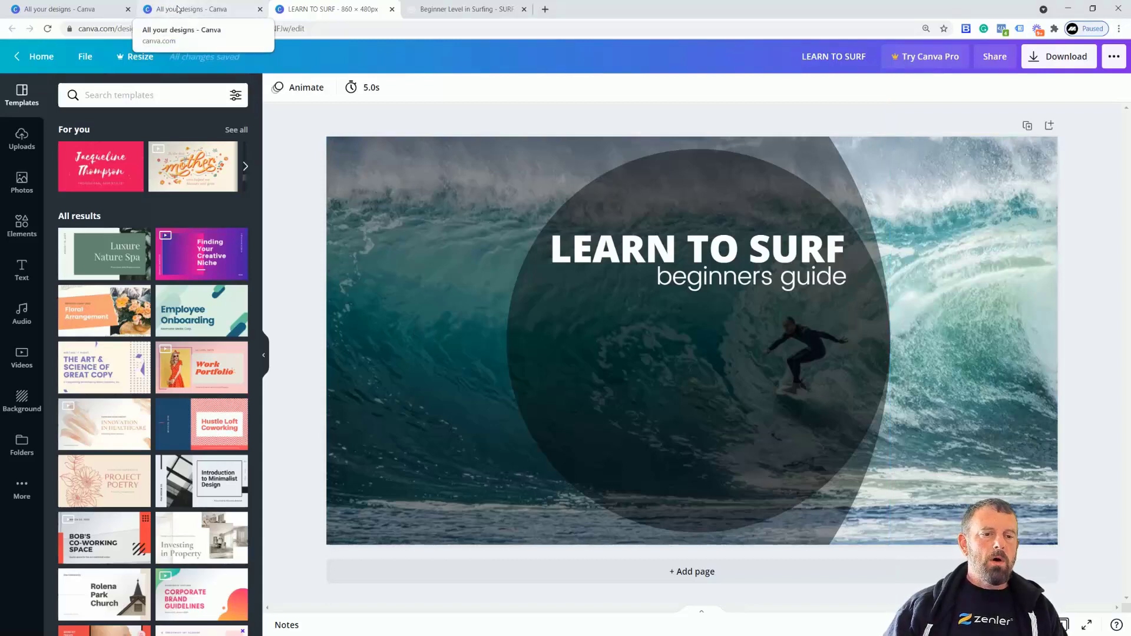
On the Surf Dudes home page, inspect the header's navigation bar element and examine its style rules for the colours used
left_click(439, 9)
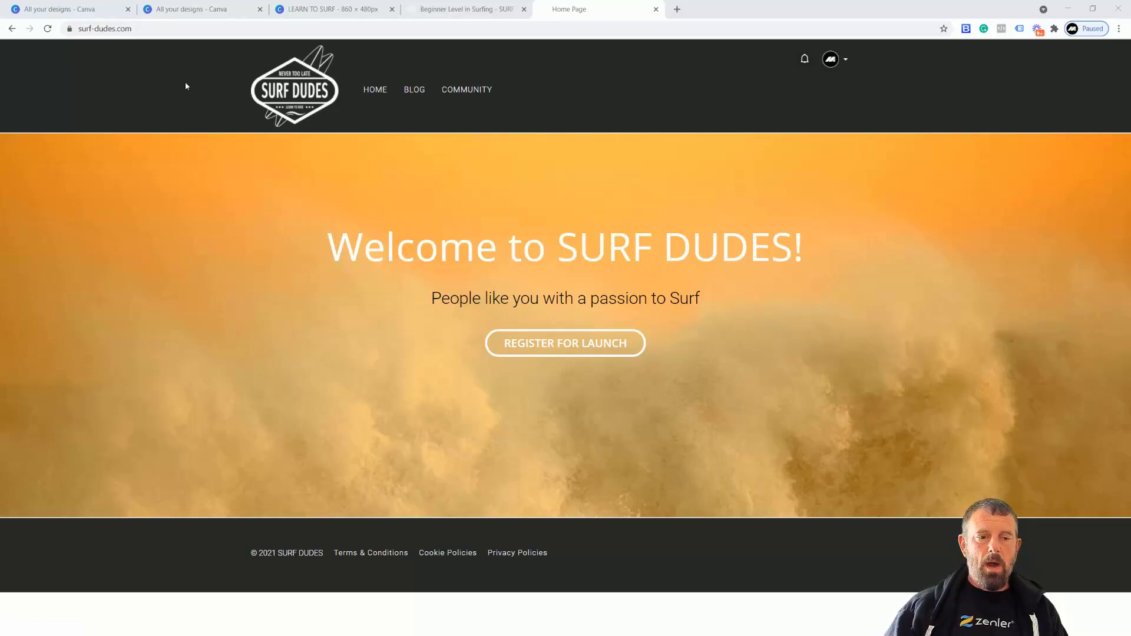
right_click(636, 90)
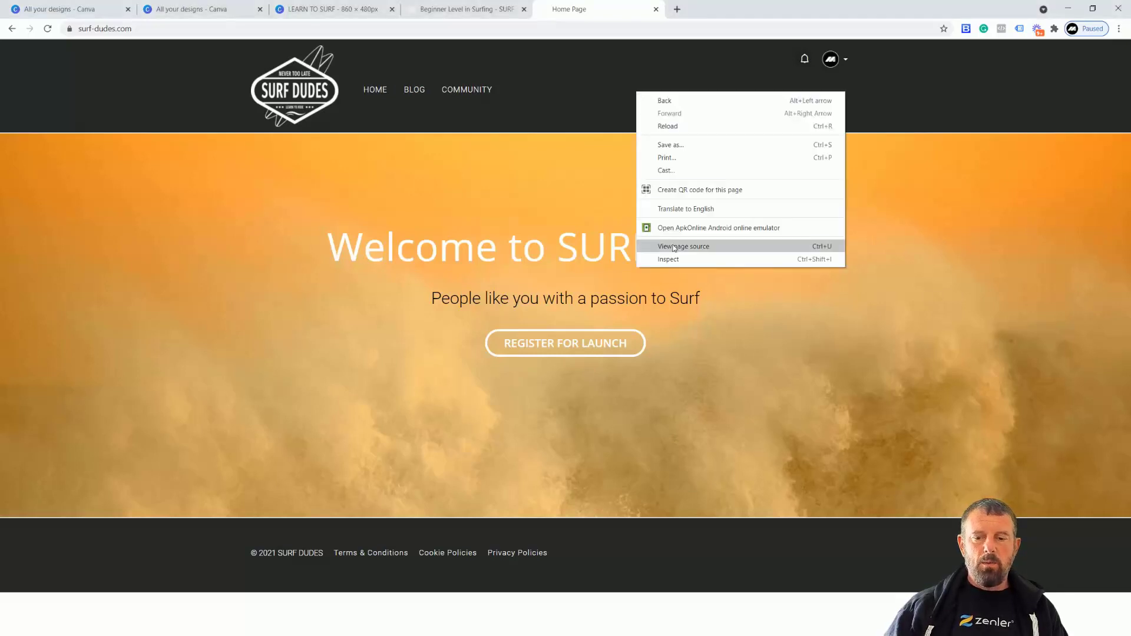
left_click(675, 266)
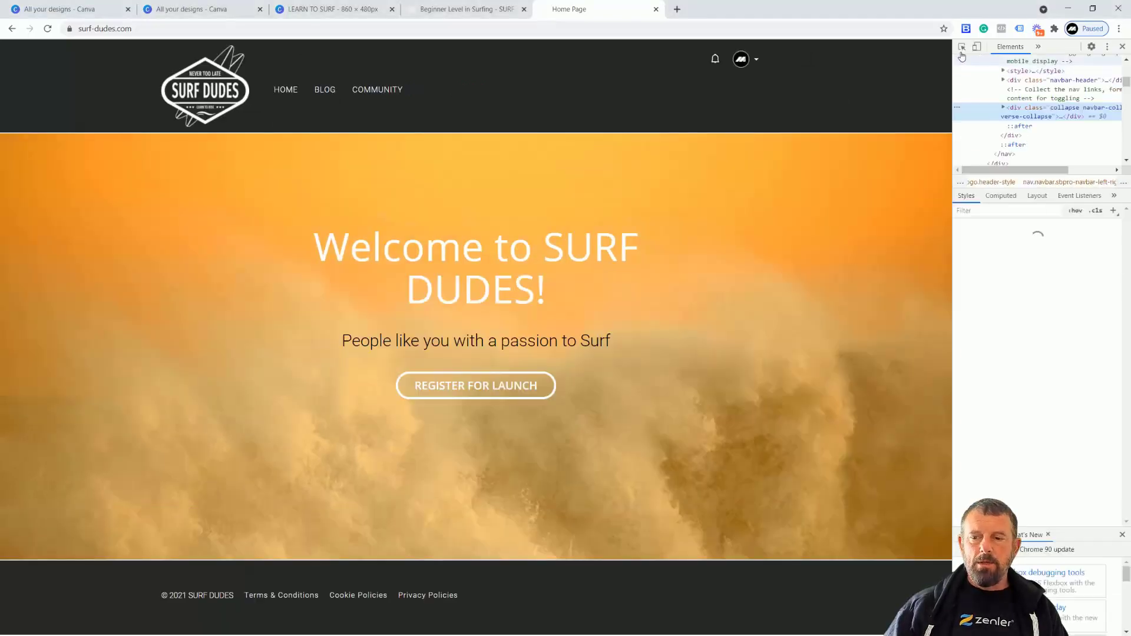
left_click(961, 47)
left_click(833, 110)
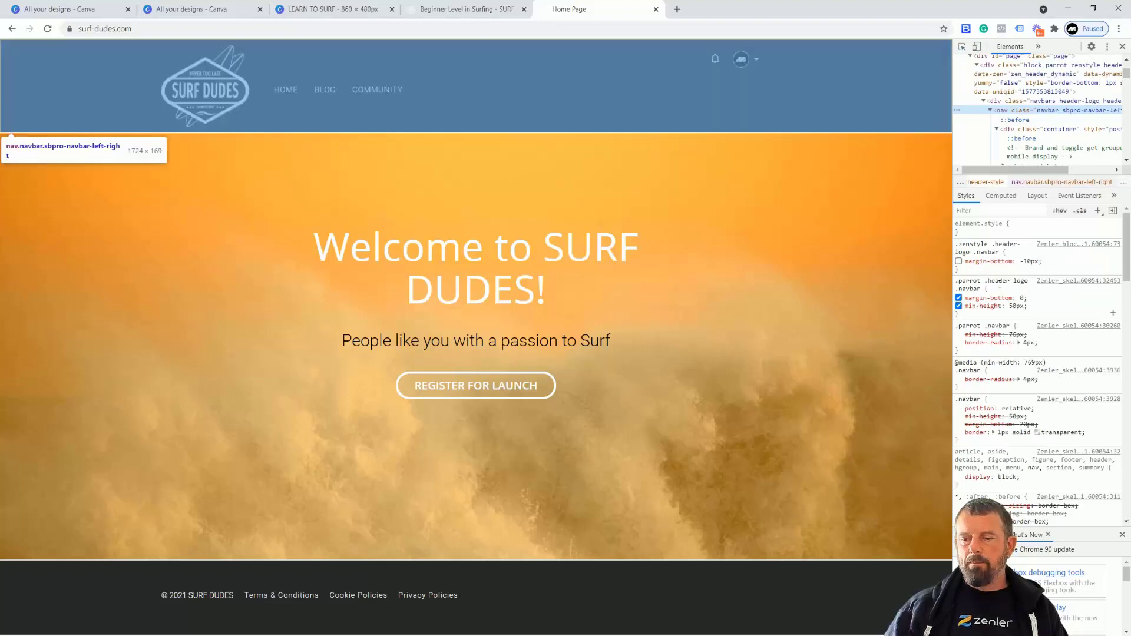
scroll(1025, 283, "down", 3)
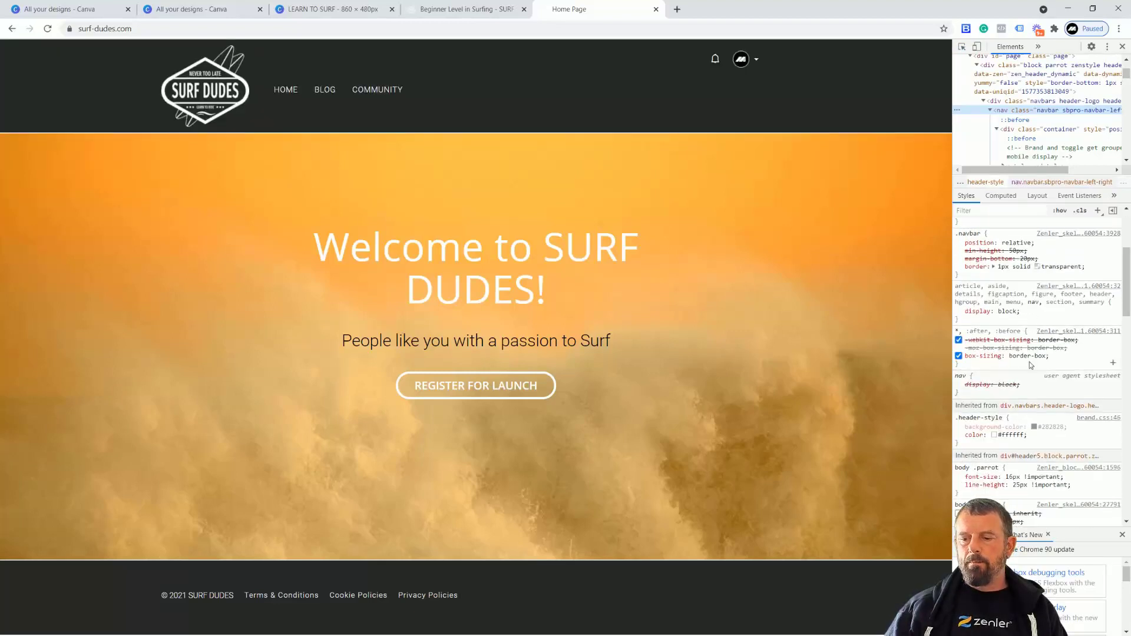
scroll(1030, 365, "up", 3)
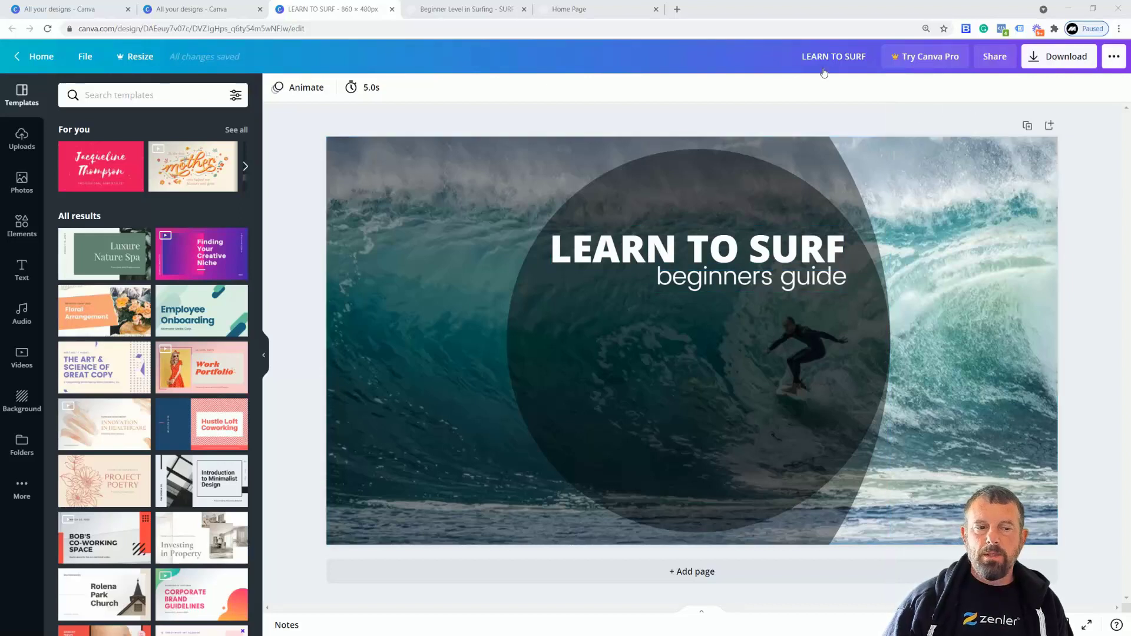
From the LEARN TO SURF design in Canva, create a new custom-size design of 800 × 800 px
left_click(90, 60)
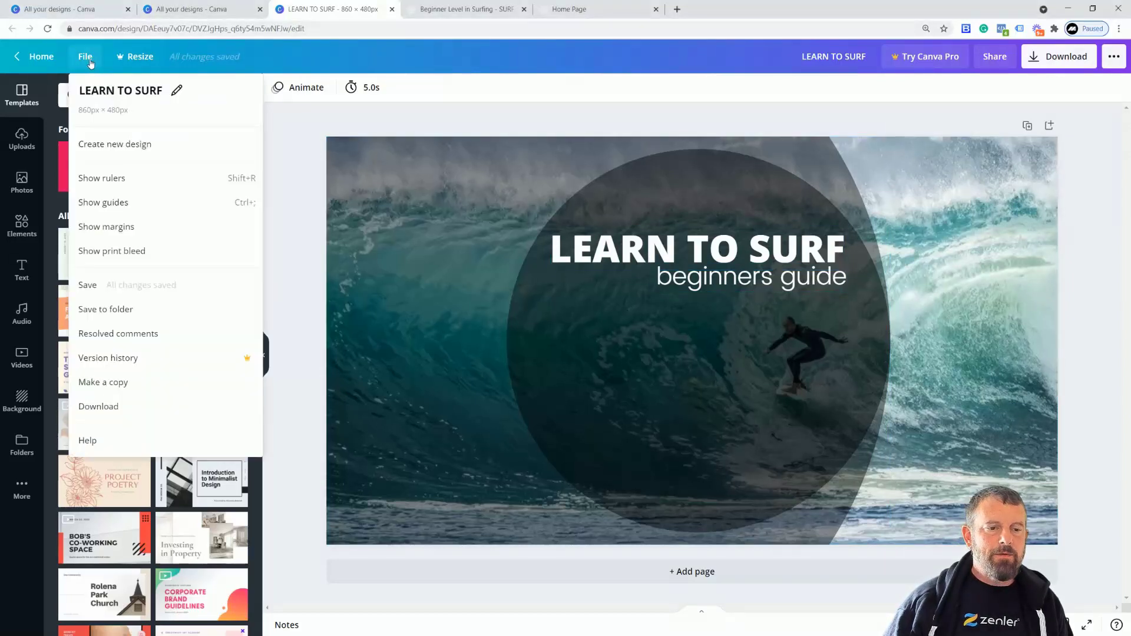
left_click(108, 147)
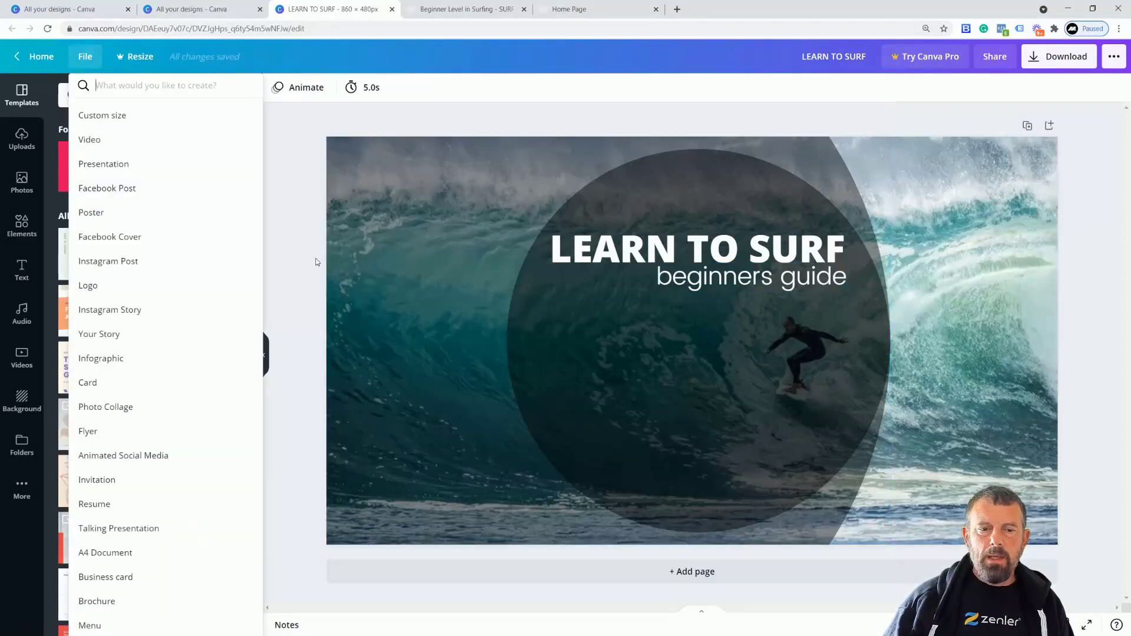
left_click(103, 116)
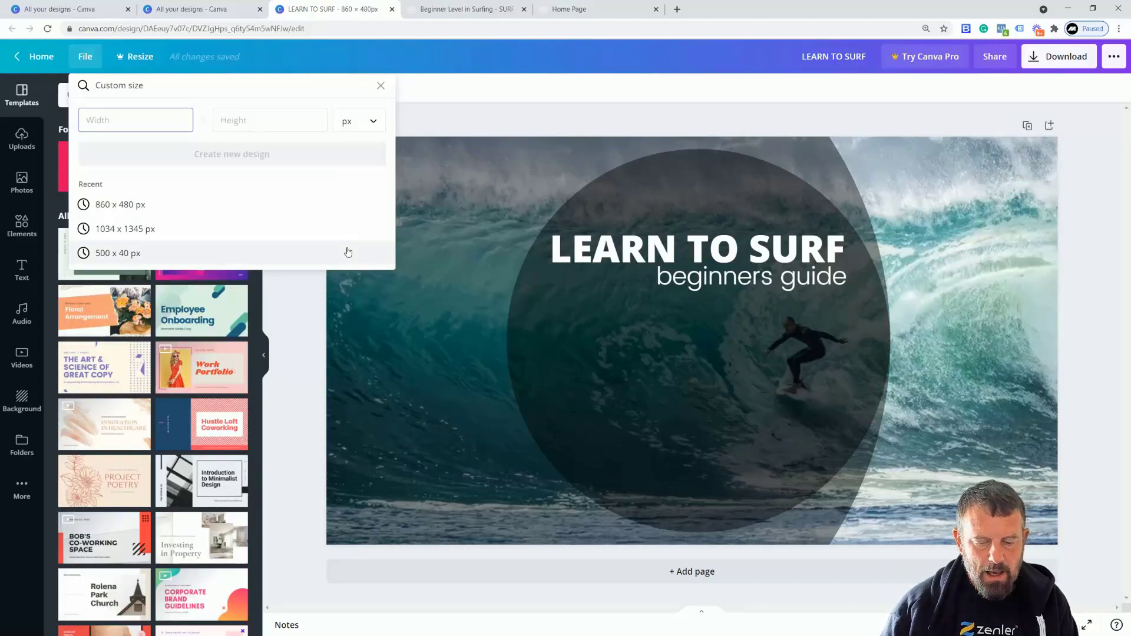
left_click(266, 119)
type("800")
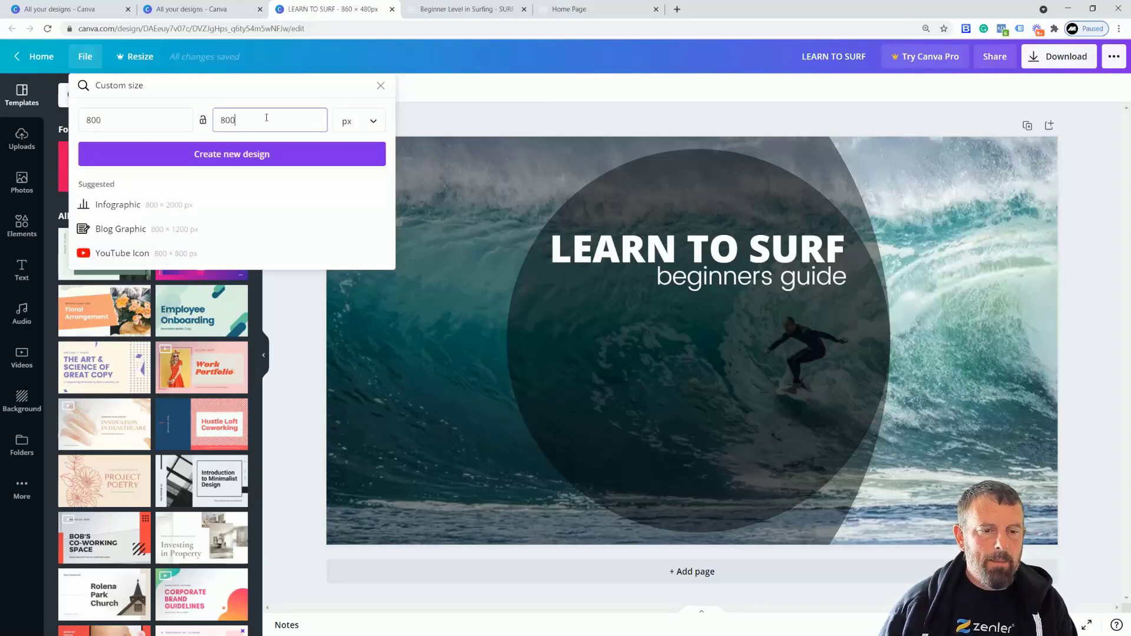
left_click(258, 160)
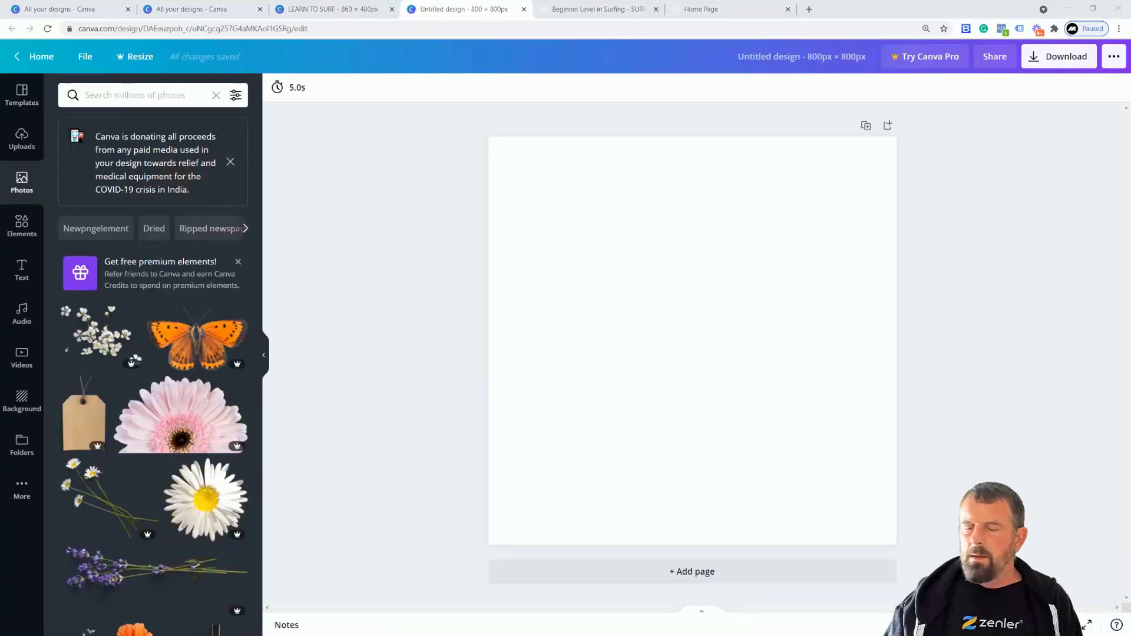
Search the photo library for "cutout"
left_click(119, 98)
type("cutout")
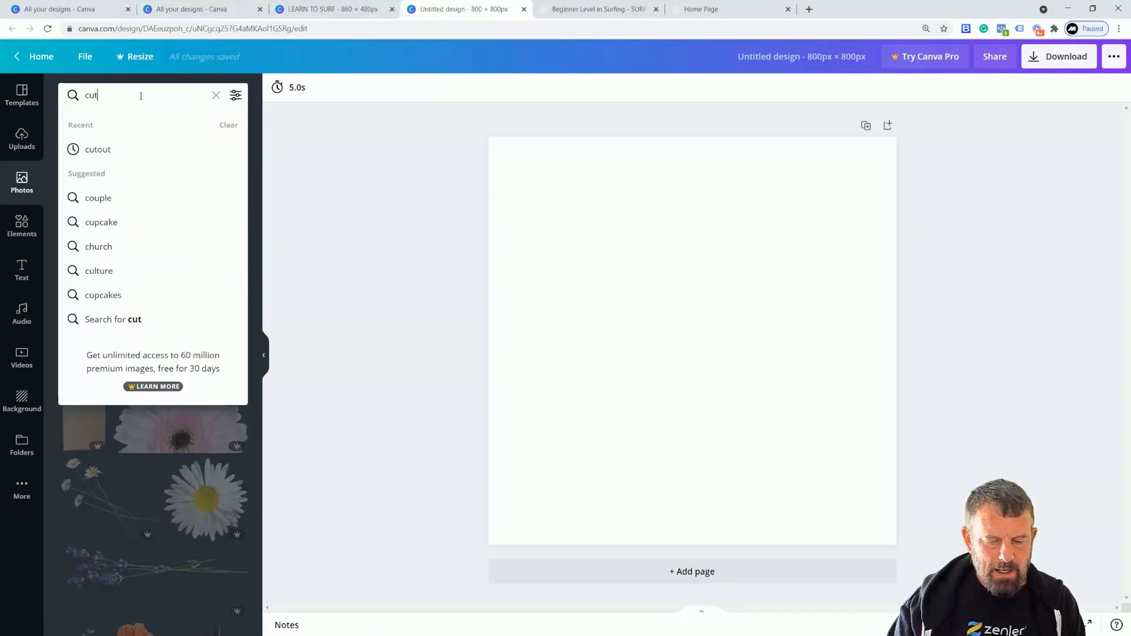
key("Return")
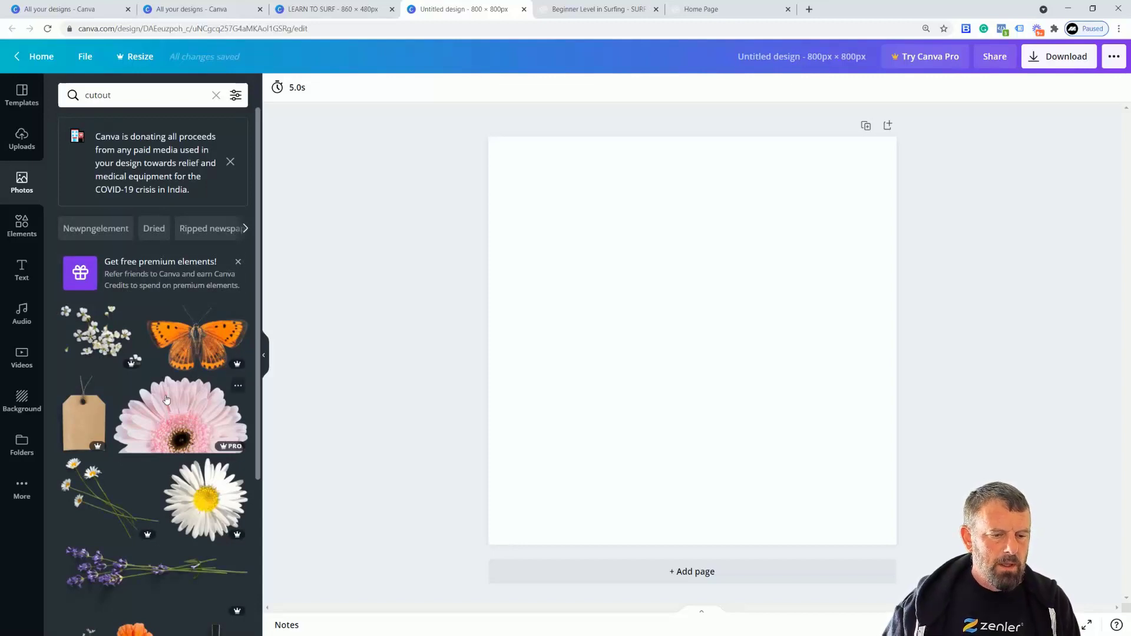
Browse the cutout photos and add the free grey outstretched-hand photo to the blank page
scroll(165, 400, "down", 5)
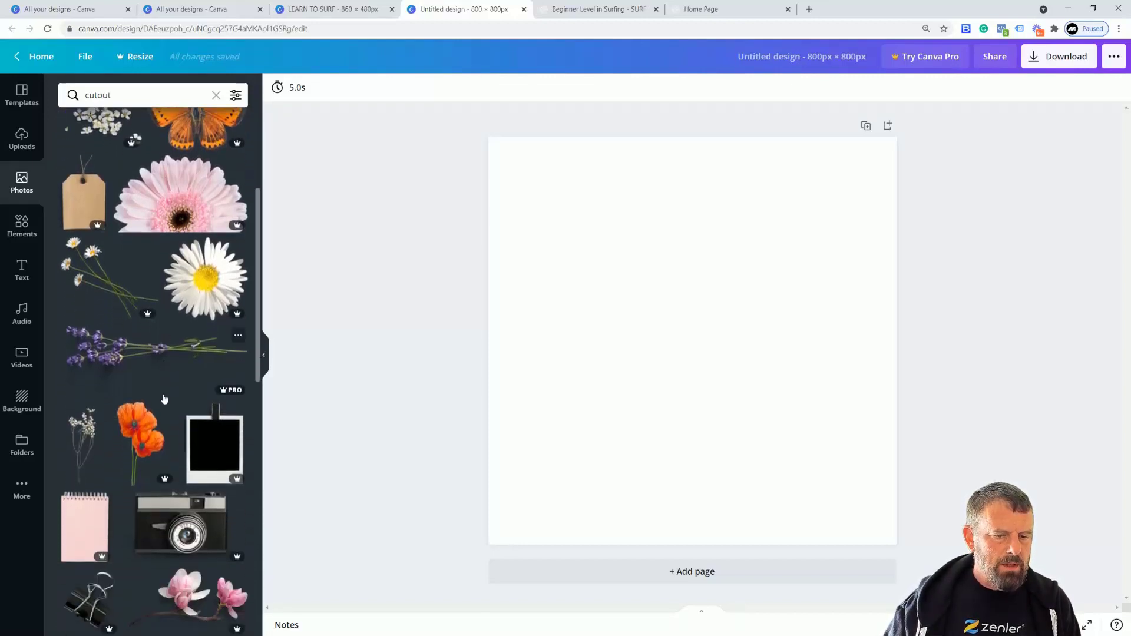
scroll(154, 362, "down", 1)
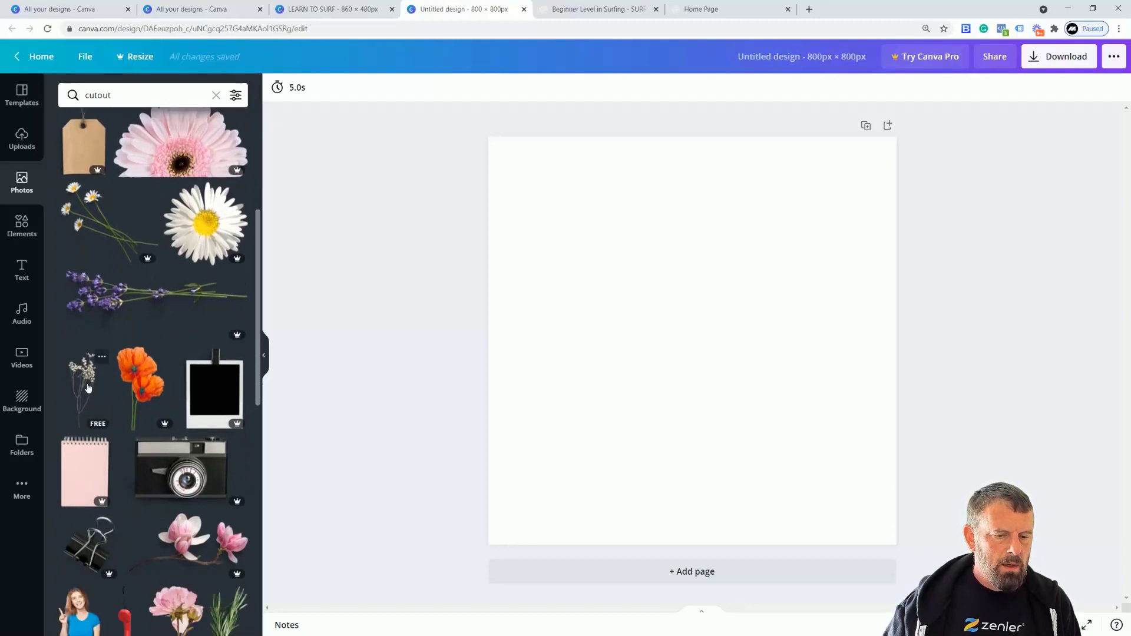
scroll(170, 391, "down", 4)
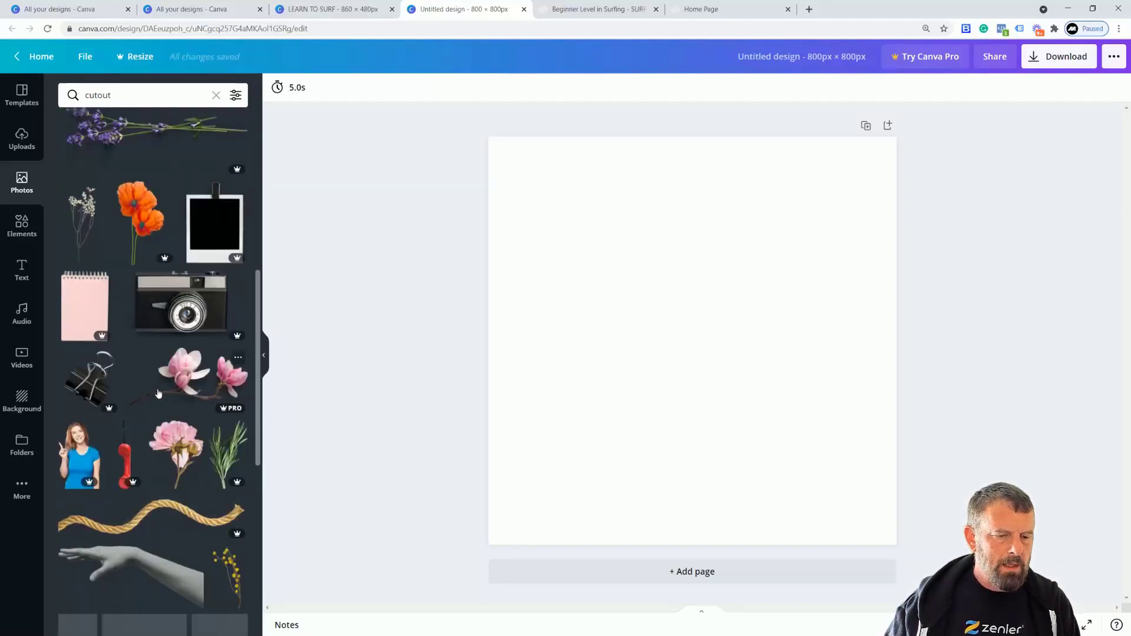
scroll(162, 386, "down", 3)
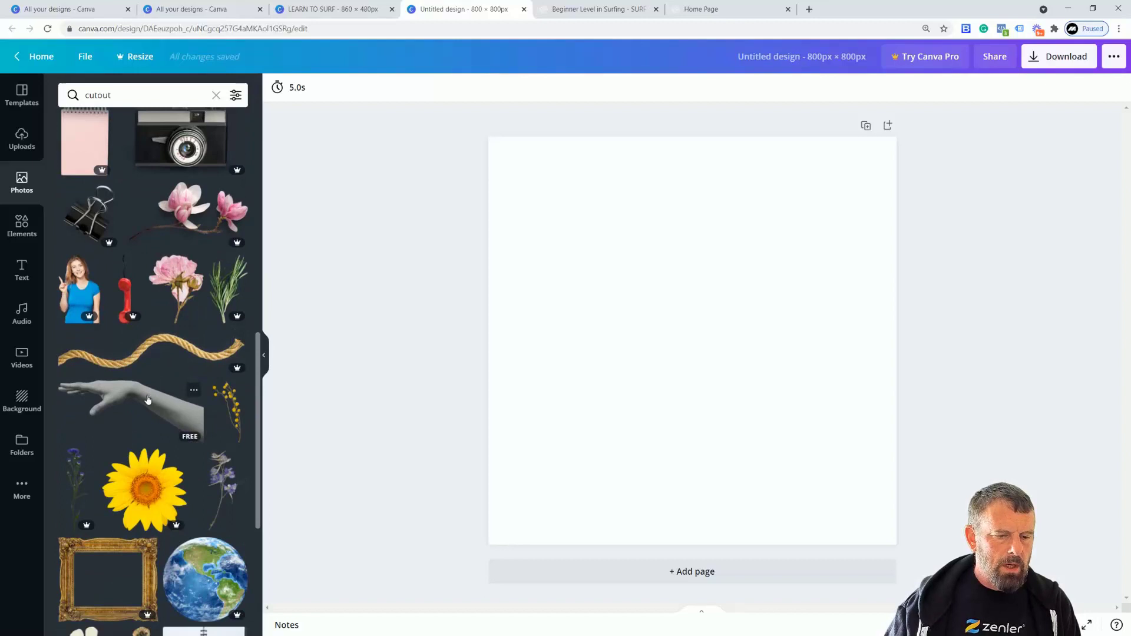
left_click_drag(147, 400, 658, 246)
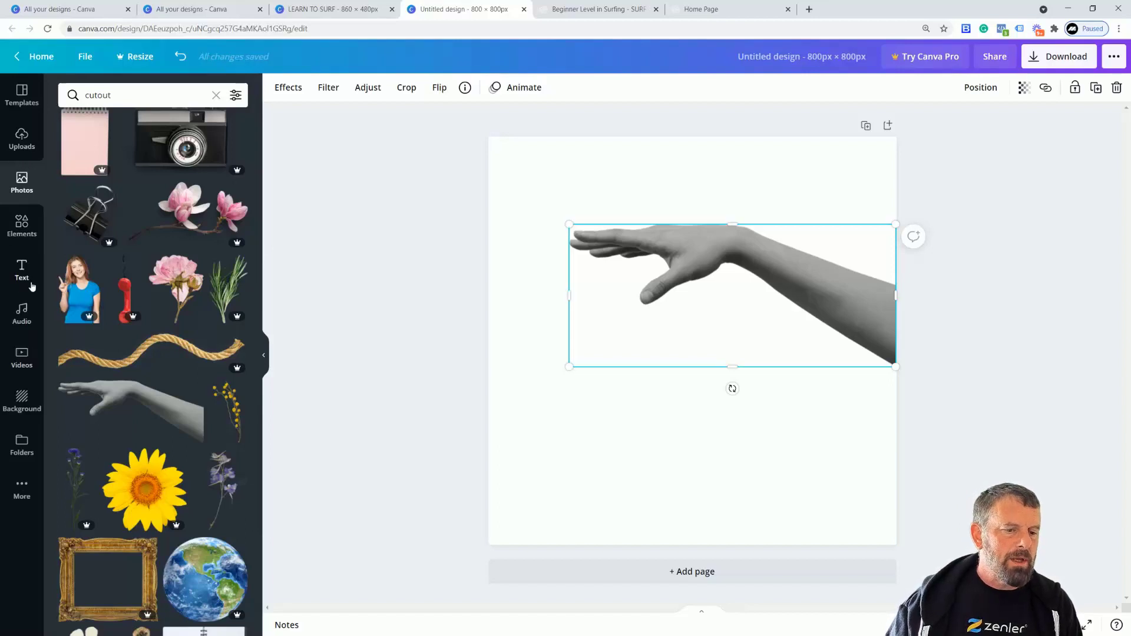
Add a circle shape to the page, send it to the back behind the hand photo, and shift it slightly upward
left_click(23, 228)
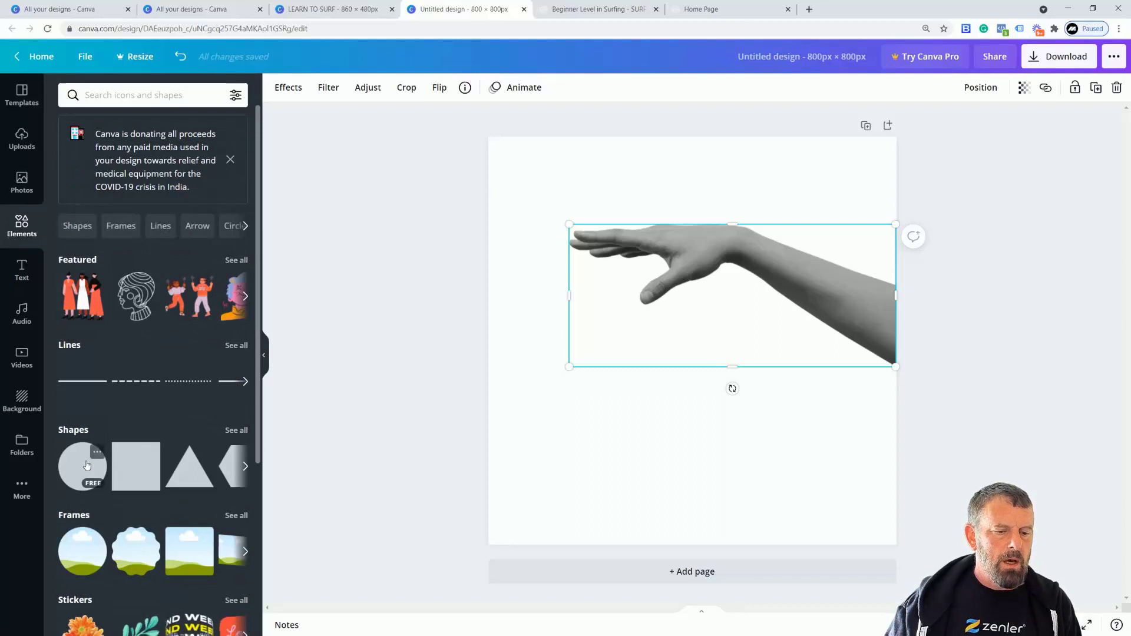
left_click_drag(82, 466, 562, 211)
right_click(660, 280)
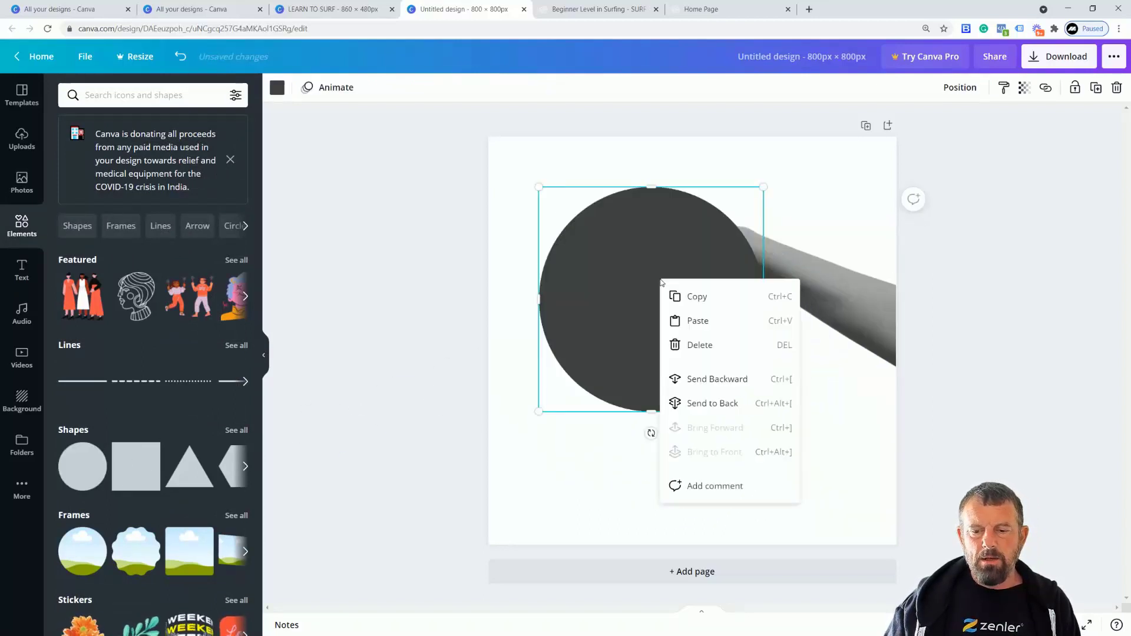
left_click(704, 403)
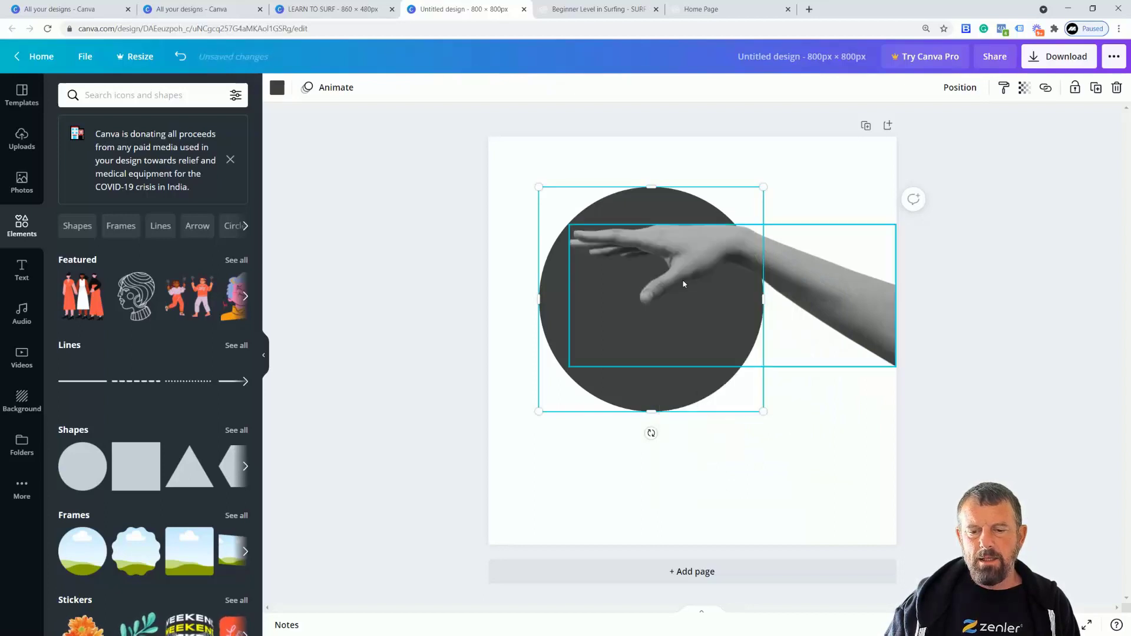
left_click_drag(652, 387, 652, 359)
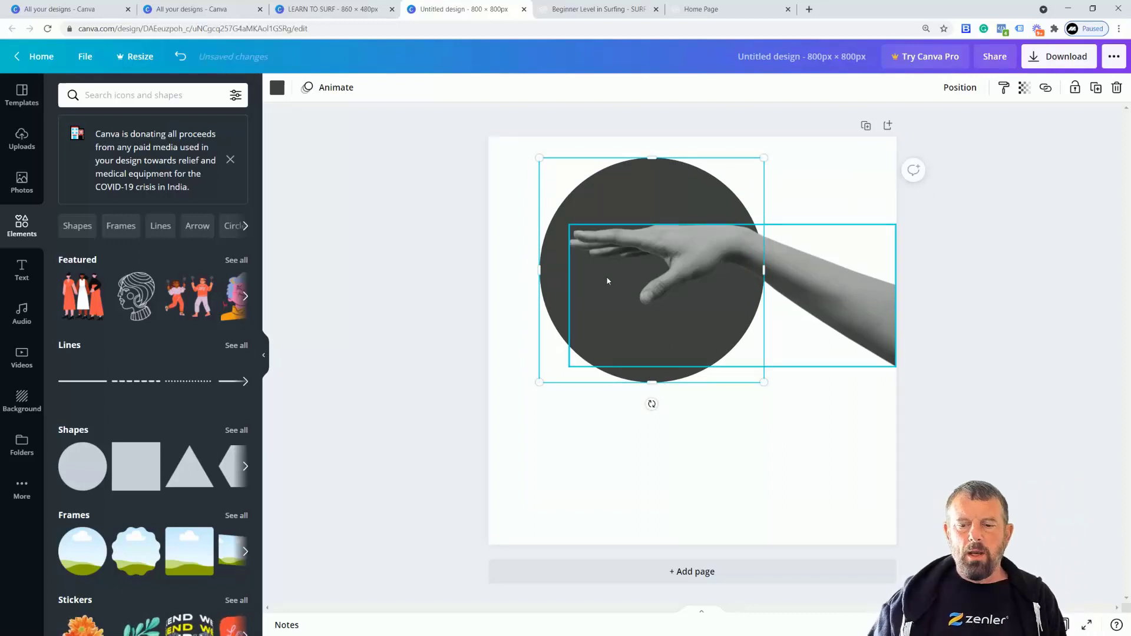
Enlarge the hand photo so the arm runs off the page edge, and move it slightly lower
left_click(803, 316)
left_click_drag(895, 366, 969, 423)
left_click_drag(843, 304, 835, 342)
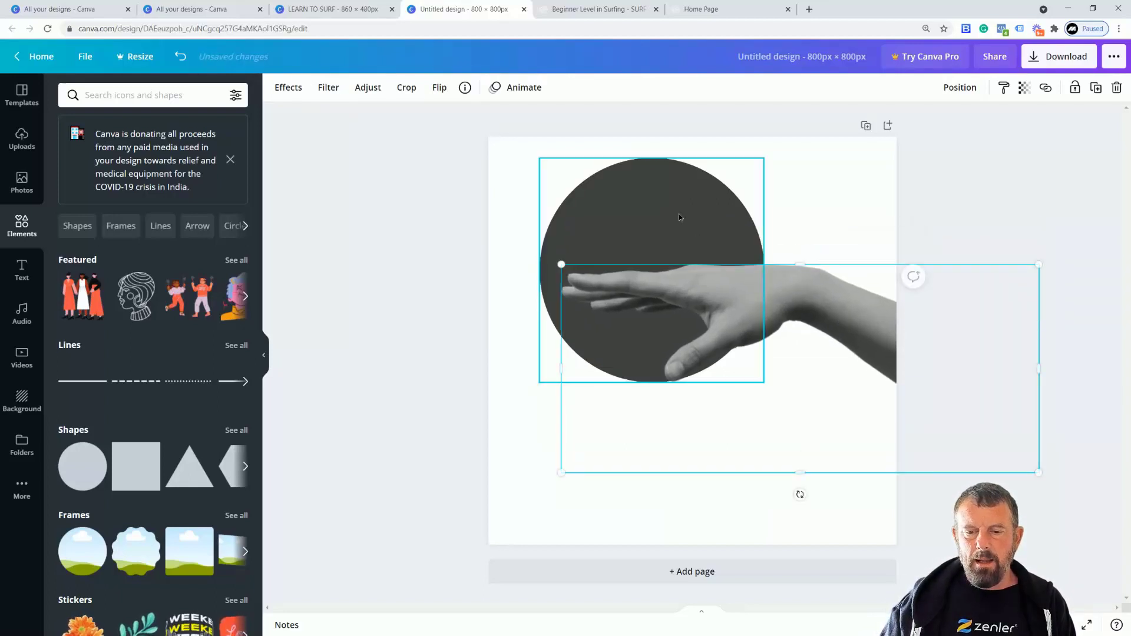
Enlarge the dark circle and position it behind the hand so the fingertips extend past its edge
left_click(648, 207)
left_click_drag(648, 207, 674, 245)
left_click_drag(790, 198, 827, 165)
mouse_move(750, 228)
left_mouse_down()
mouse_move(717, 227)
mouse_move(746, 227)
left_mouse_up()
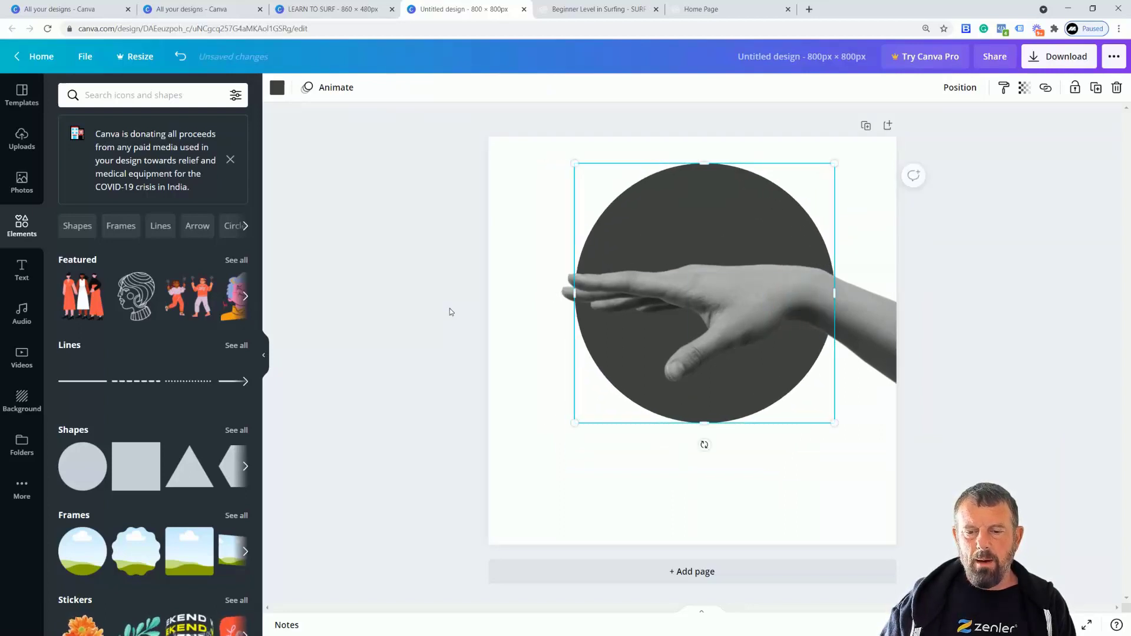
left_click_drag(675, 223, 673, 236)
left_click(471, 305)
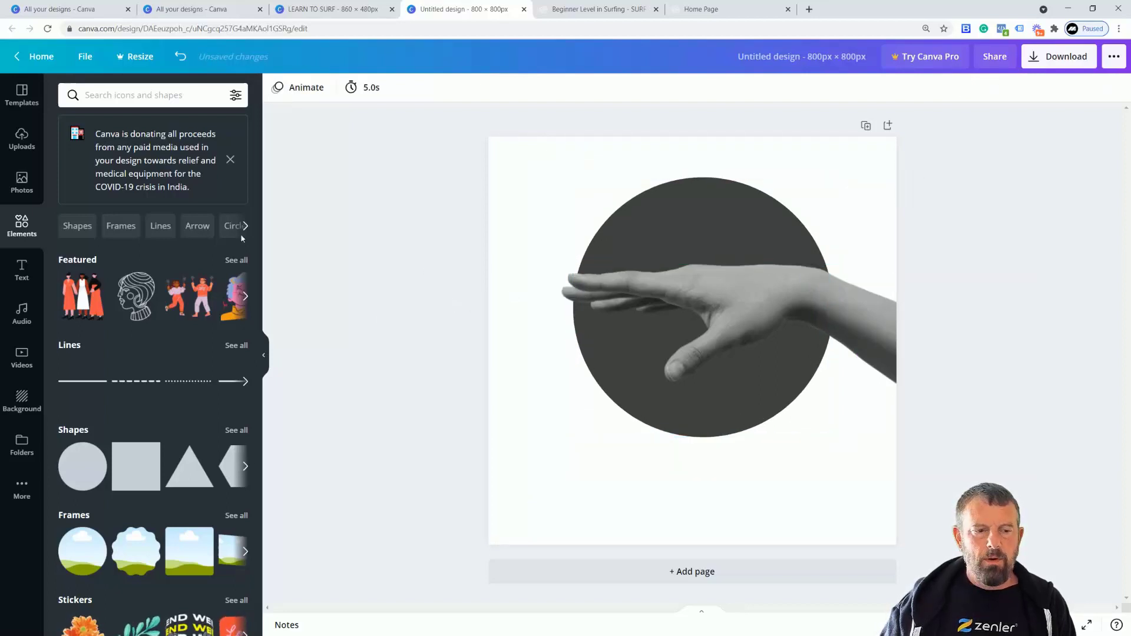
Add the recently used "A GIFT just for you" font combination, scale it down and place it over the circle's upper half
left_click(21, 270)
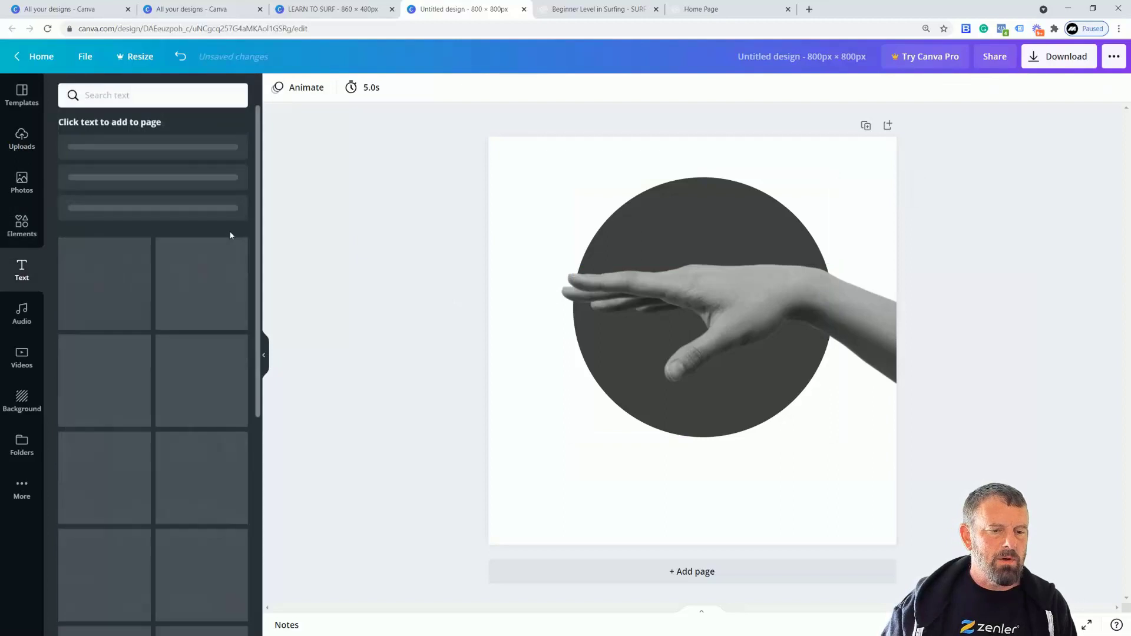
left_click_drag(89, 330, 625, 361)
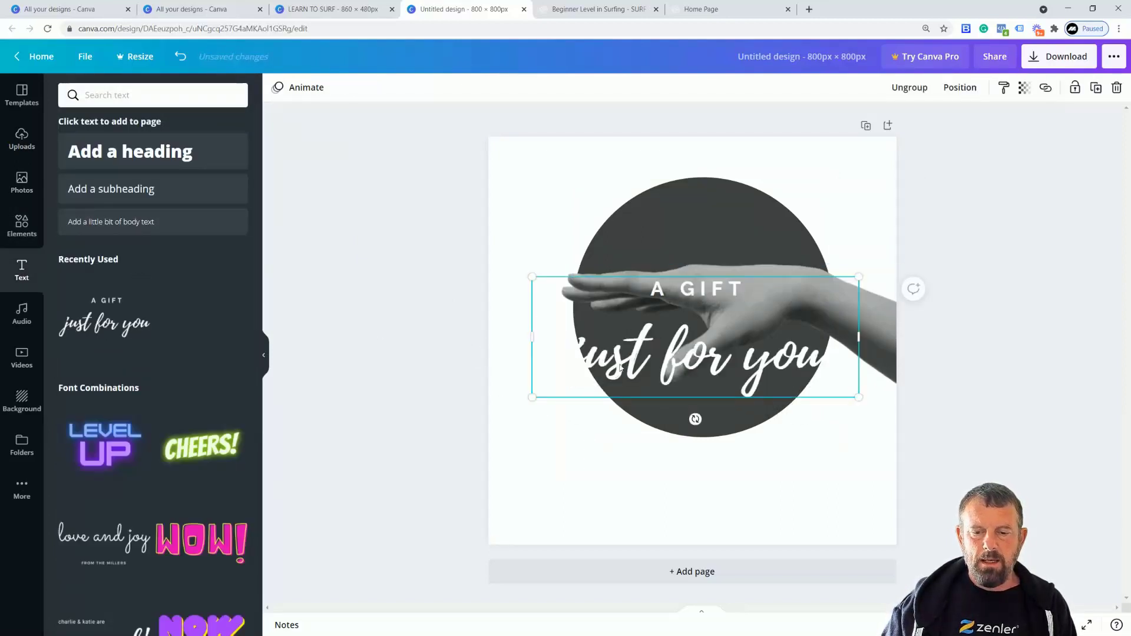
left_click_drag(859, 396, 788, 365)
left_click_drag(710, 345, 752, 286)
Replace the small heading with "DROP" and the script line beneath it with "The Mic"
double_click(703, 228)
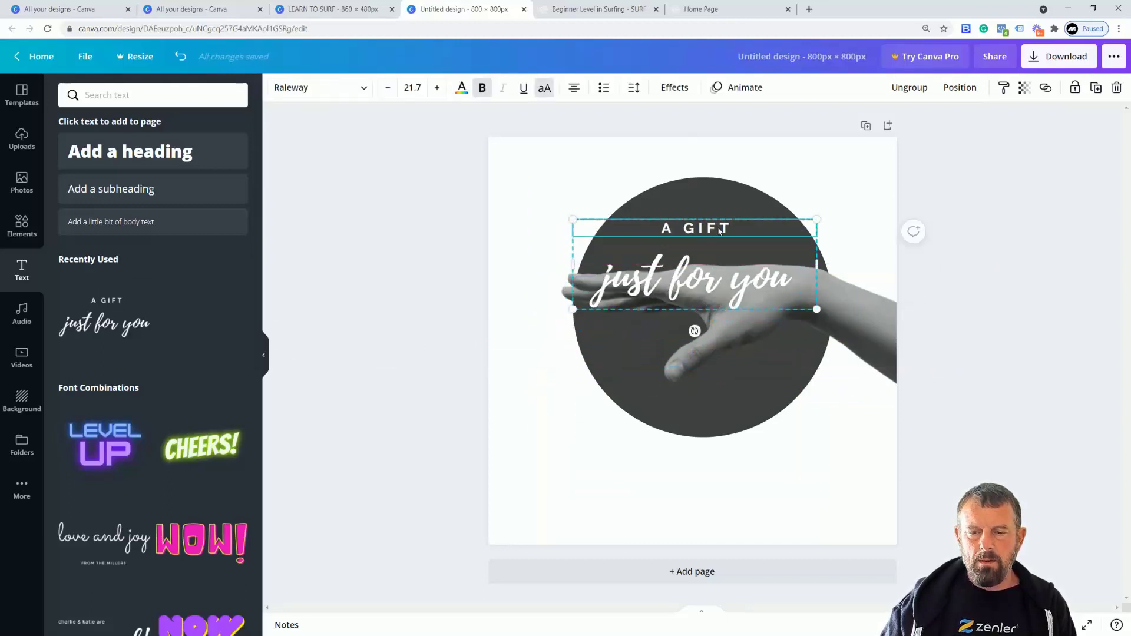
type("DROP")
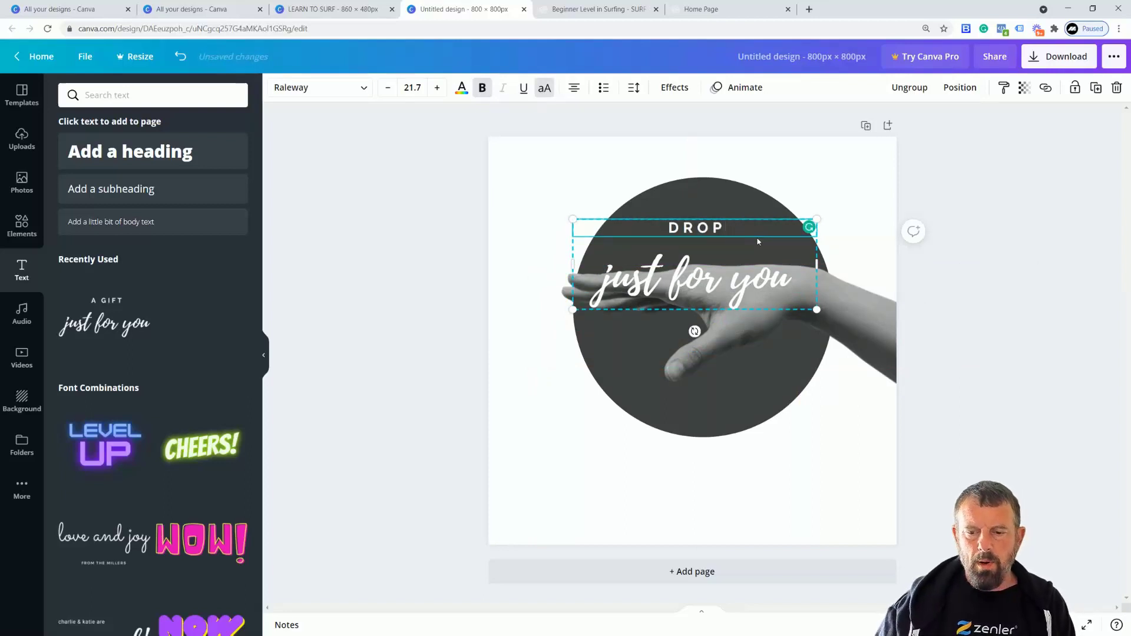
left_click(777, 279)
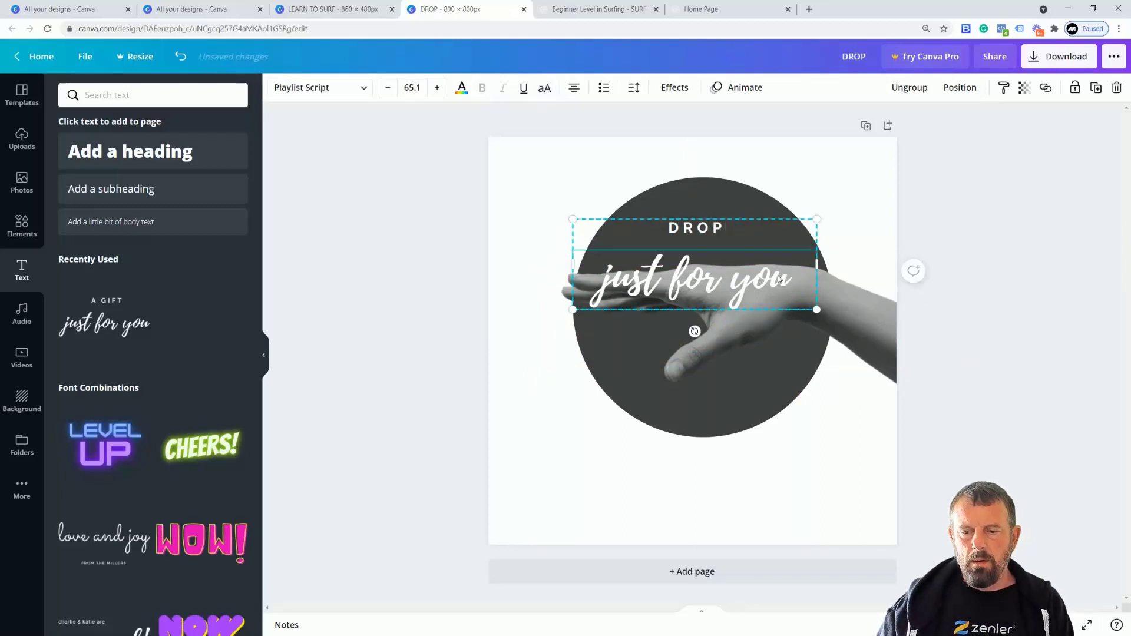
double_click(781, 282)
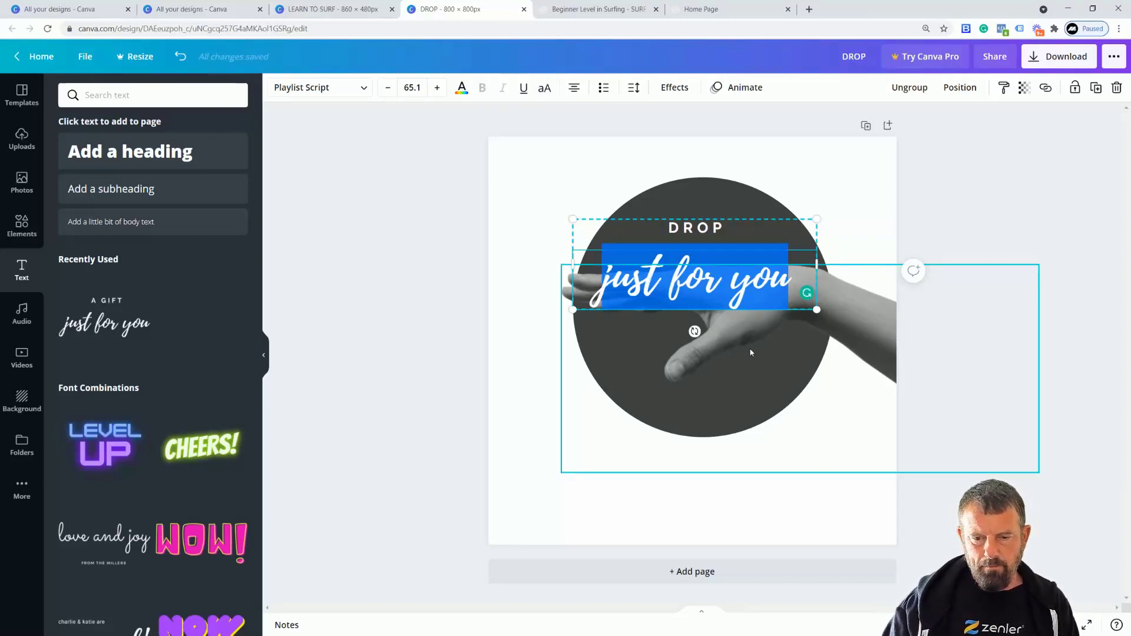
type("THE MIC")
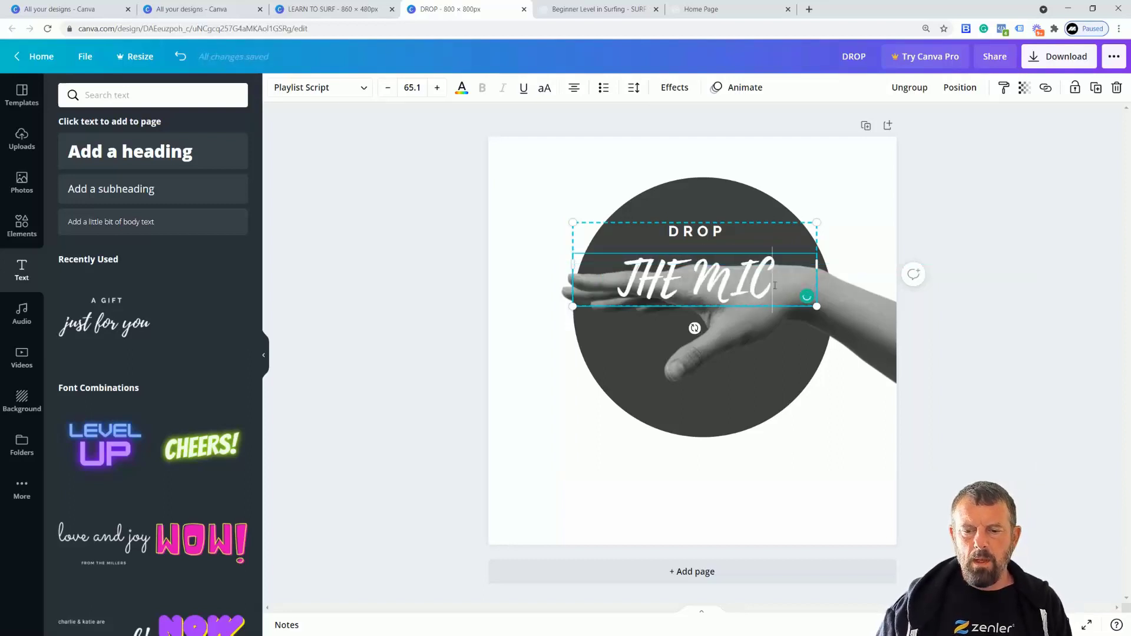
left_click_drag(775, 285, 606, 285)
type("The Mic")
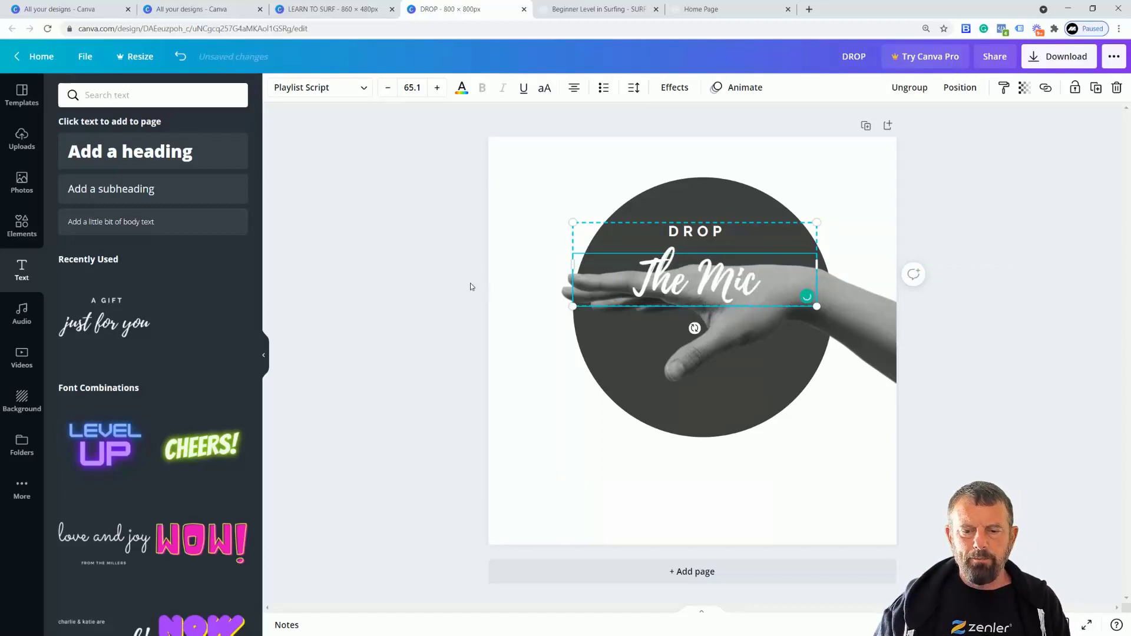
left_click(400, 277)
Group the hand photo with the circle and nudge the group slightly to the right
left_click(618, 278)
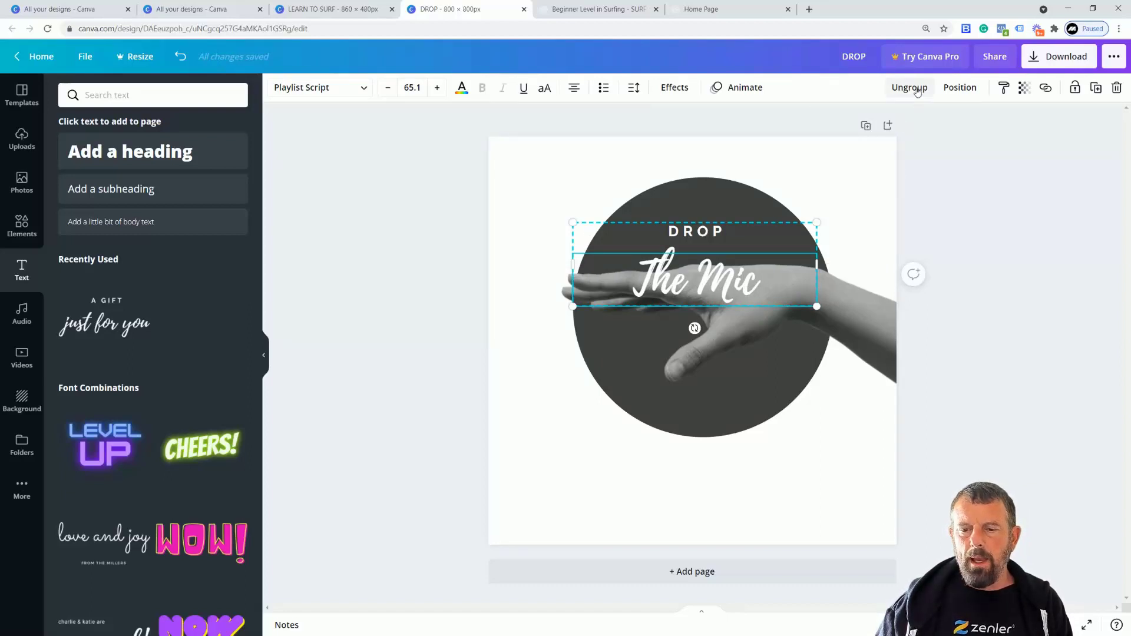
left_click(746, 324)
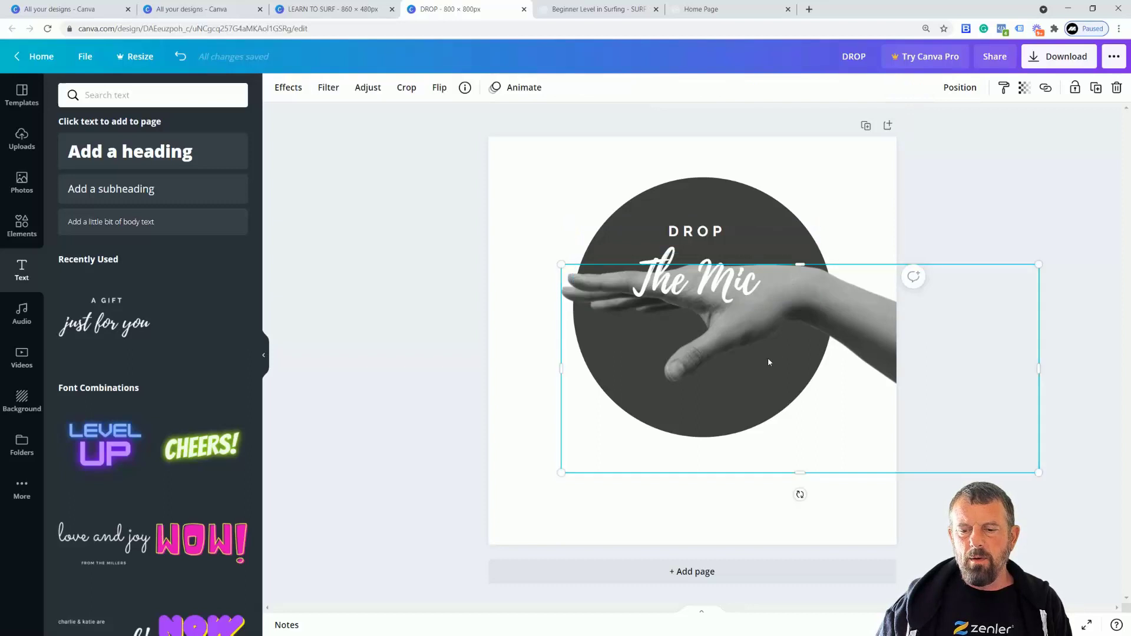
left_click(740, 193, "shift")
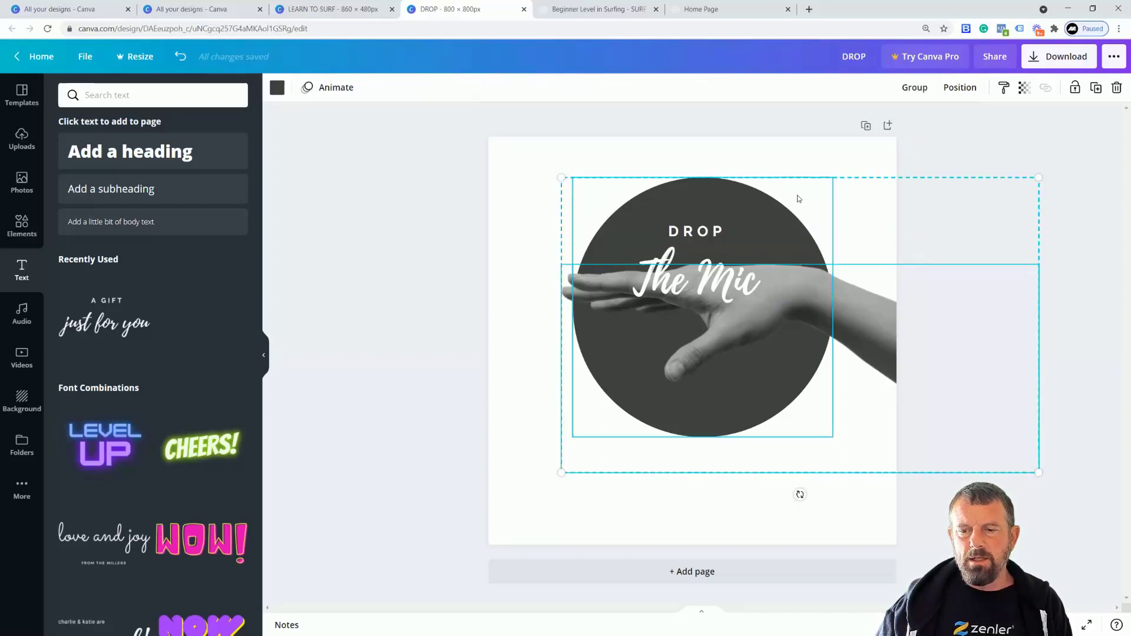
left_click(913, 88)
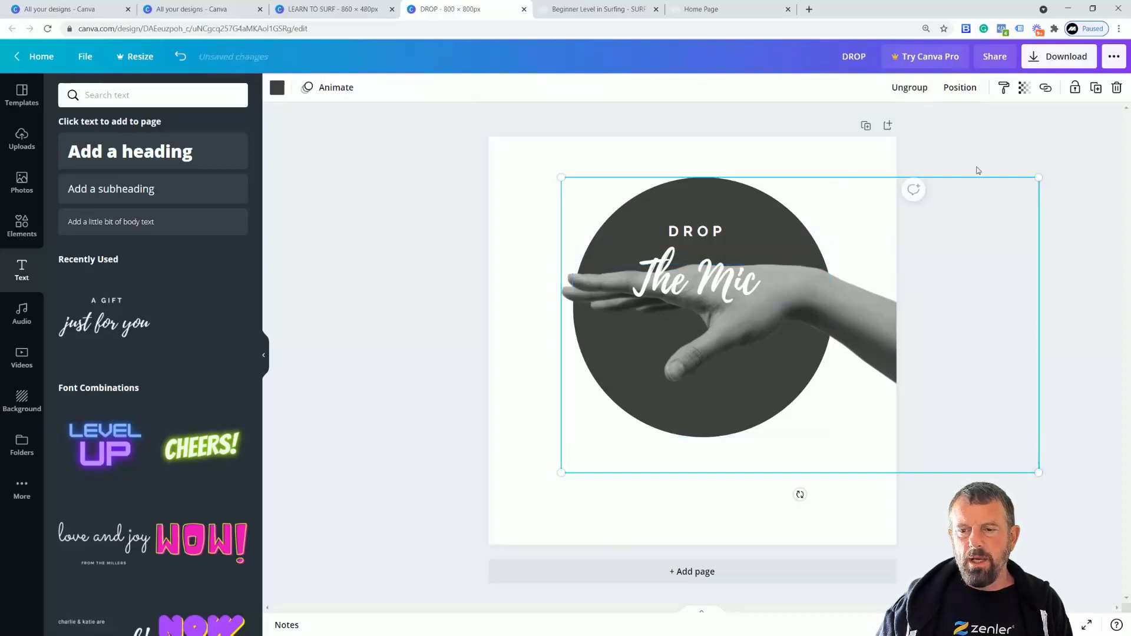
mouse_move(773, 207)
left_mouse_down()
mouse_move(833, 203)
mouse_move(779, 208)
left_mouse_up()
Ungroup the two text lines, move "The Mic" to the circle's lower half and enlarge it slightly
left_click(700, 288)
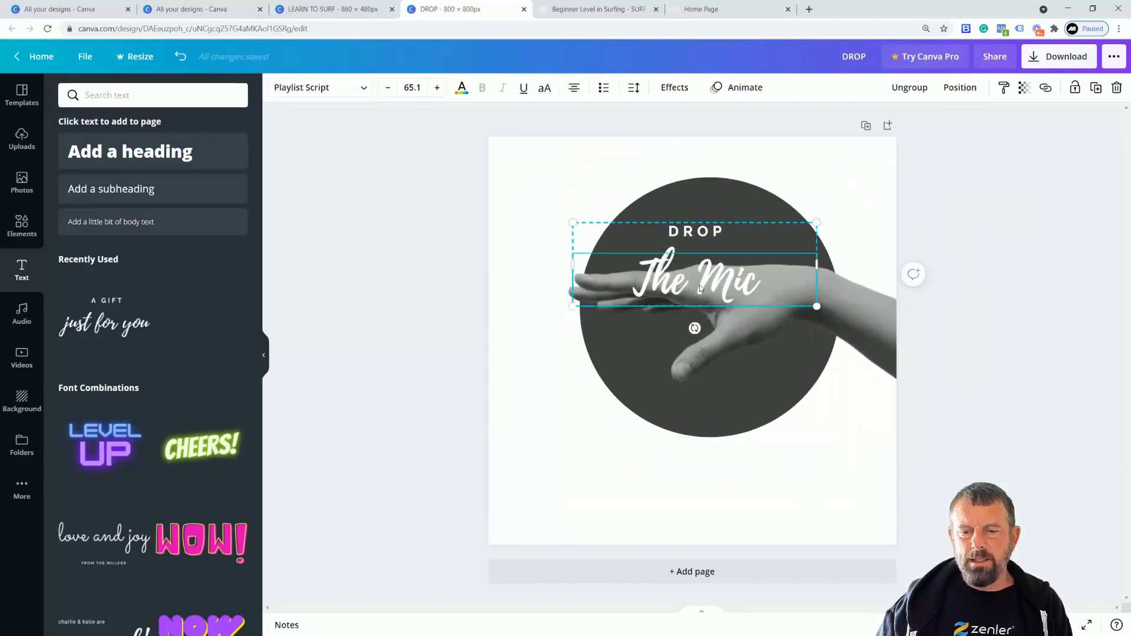
left_click(909, 89)
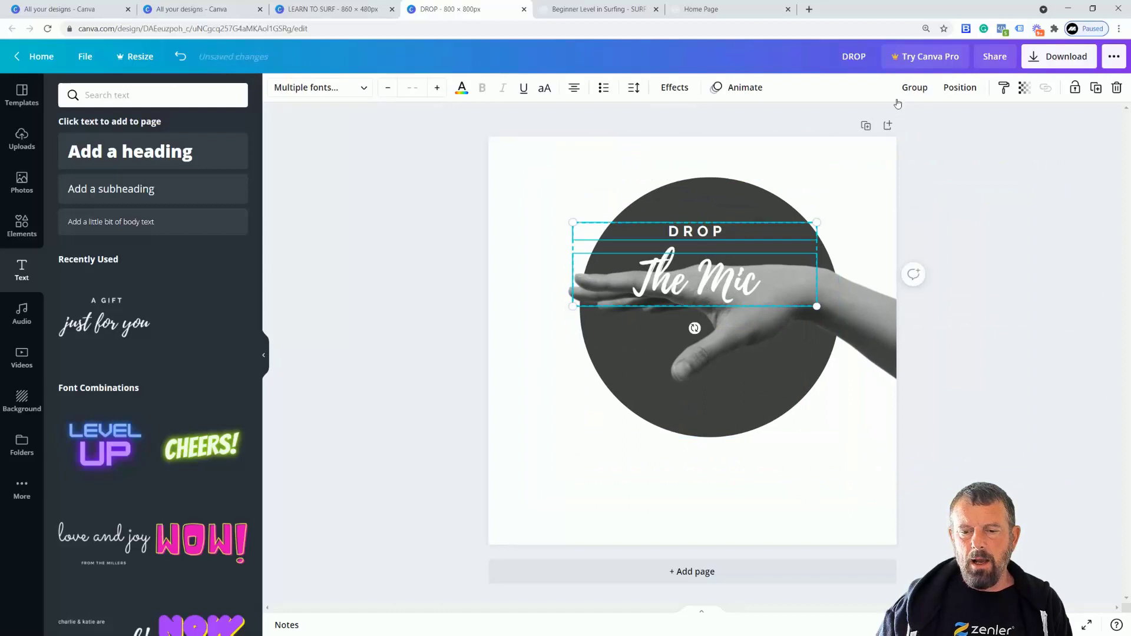
left_click(447, 319)
left_click_drag(656, 287, 655, 364)
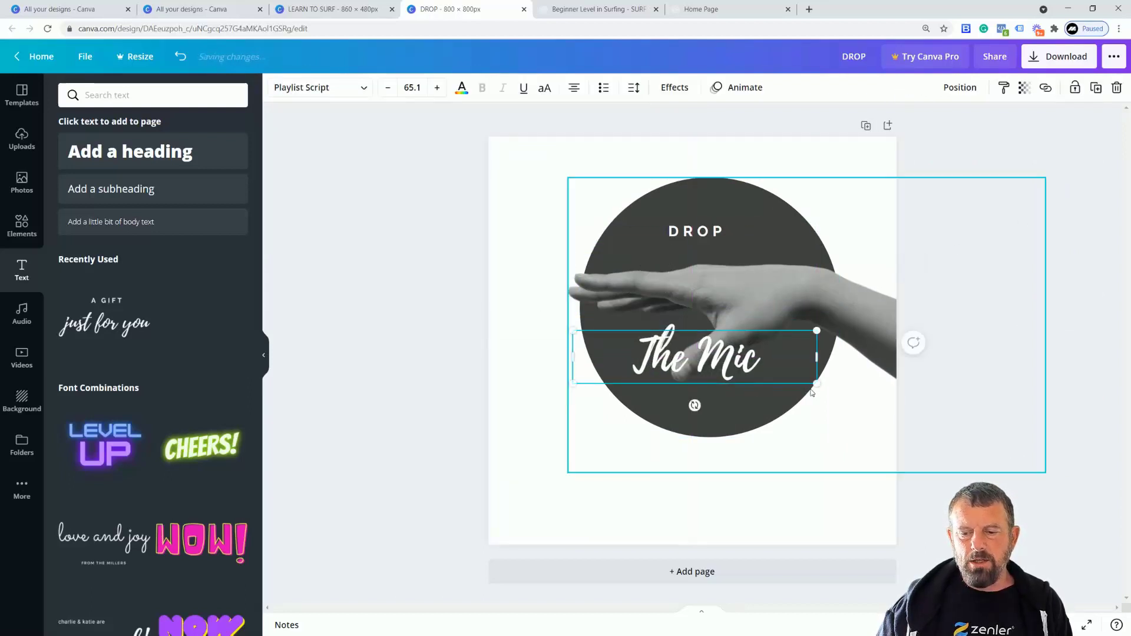
left_click_drag(817, 383, 869, 394)
left_click_drag(782, 369, 767, 368)
left_click(393, 370)
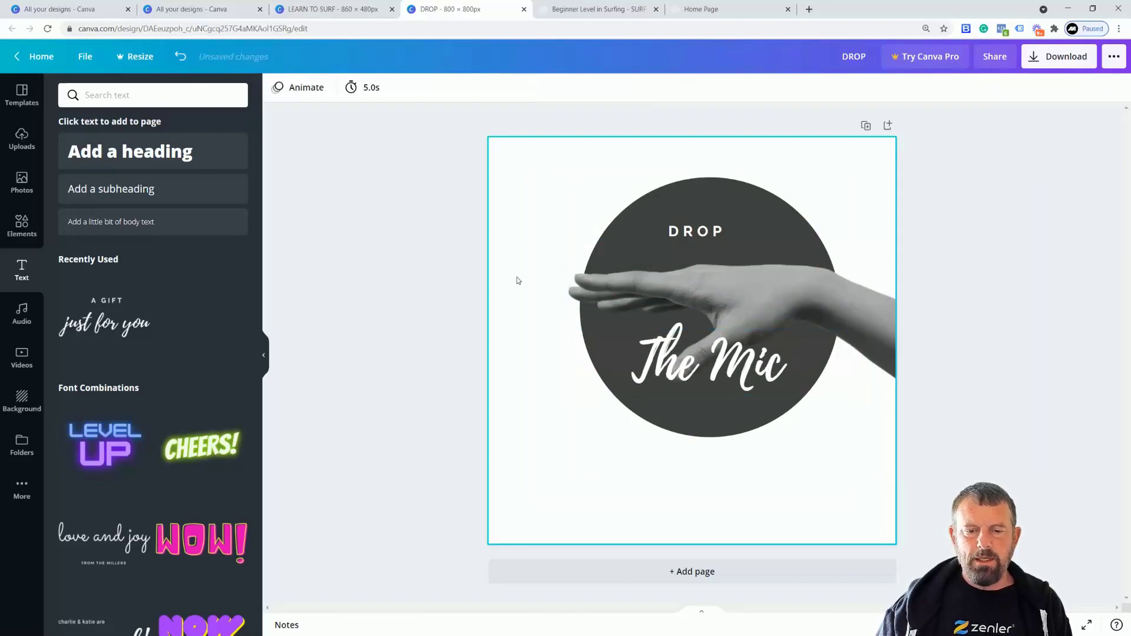
Try to enable a transparent background for the PNG download, and dismiss the Canva Pro offer
left_click(546, 512)
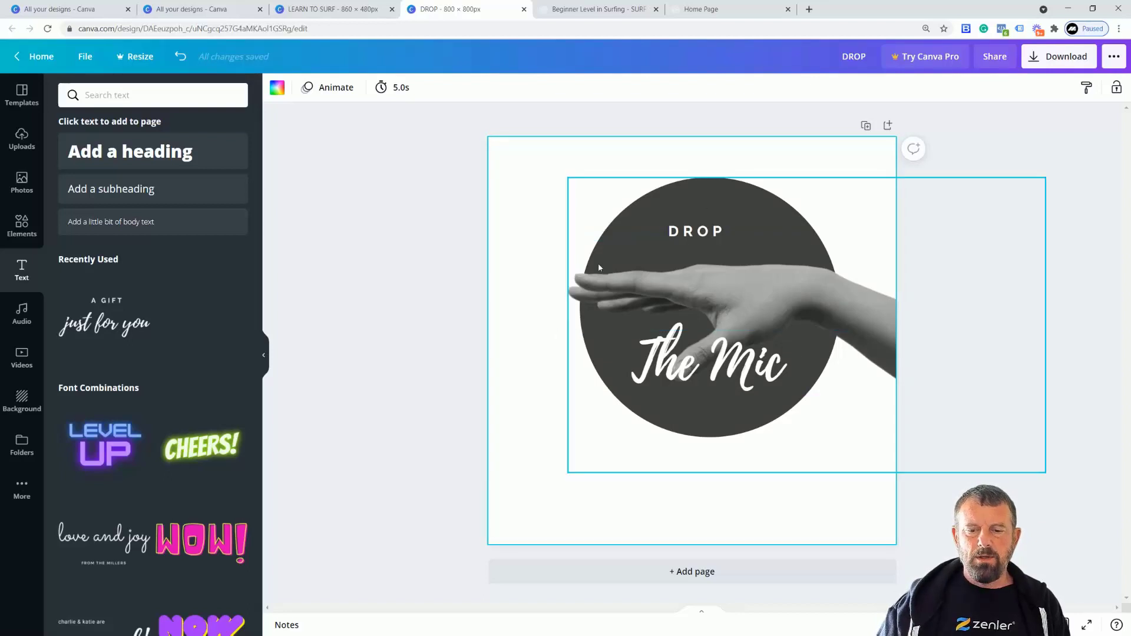
left_click(1065, 63)
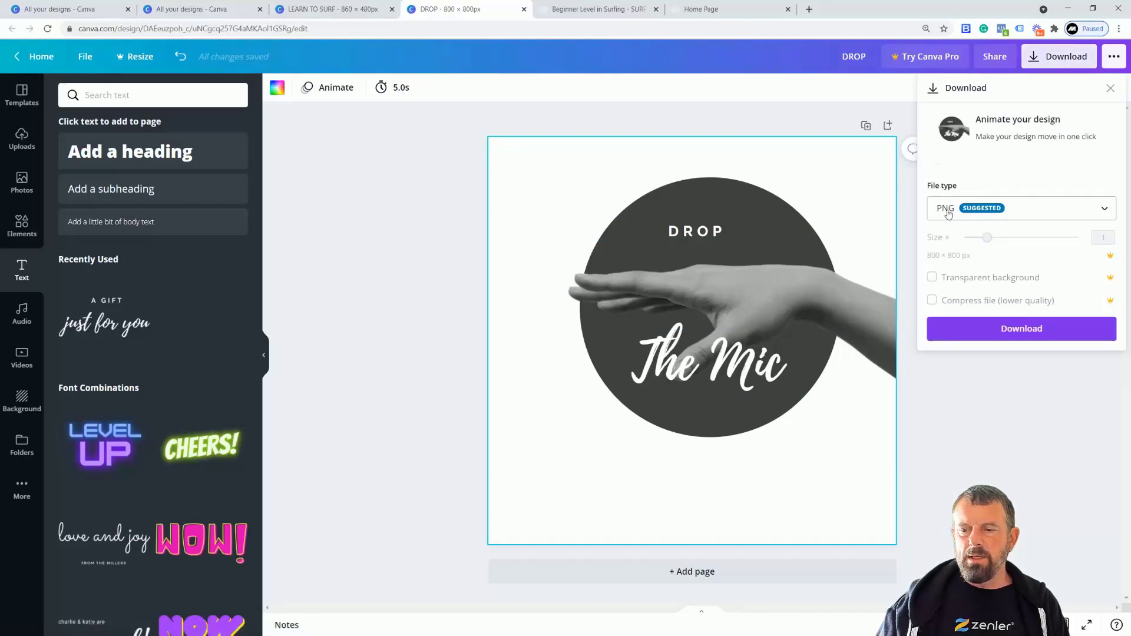
left_click(940, 277)
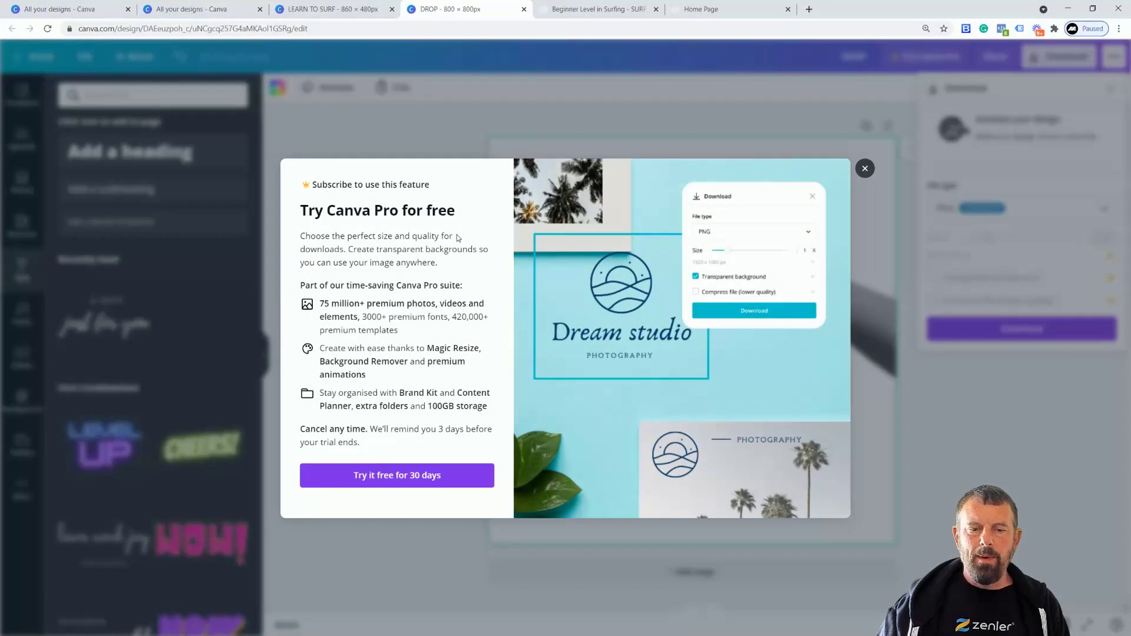
left_click(864, 170)
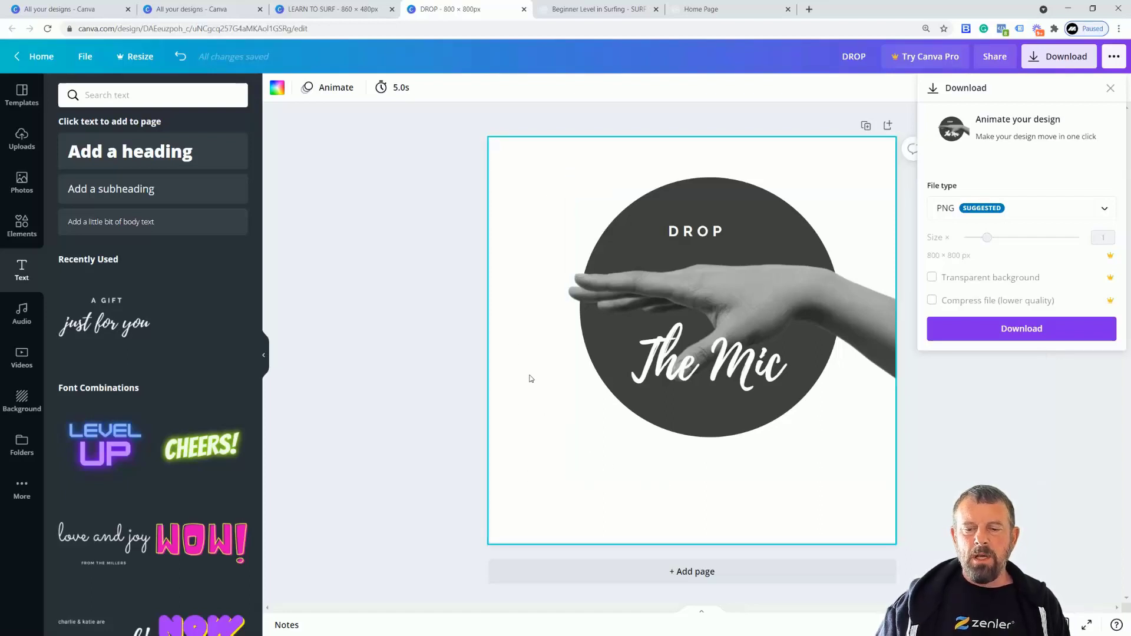
Set the download file type to JPG and download the design
left_click(1024, 215)
left_click(954, 252)
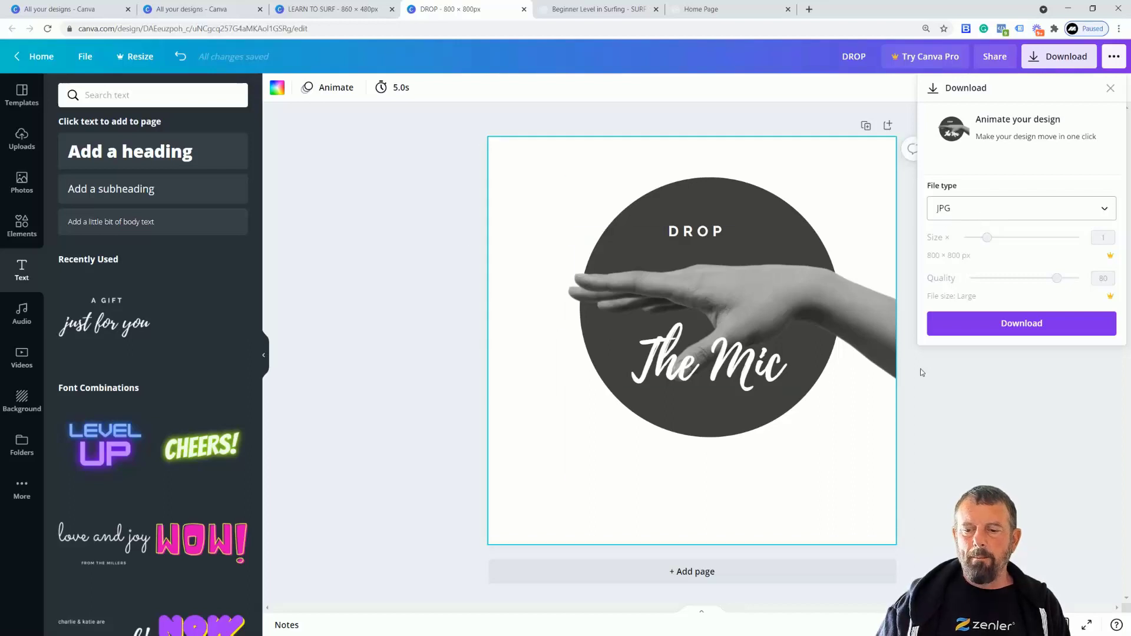
left_click(998, 329)
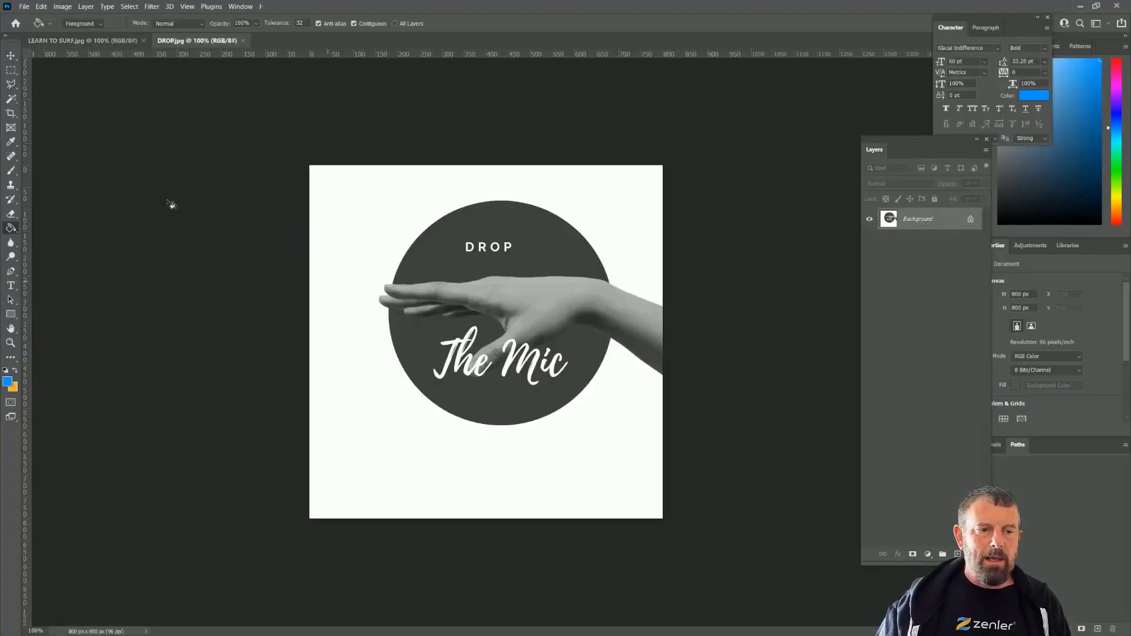
Select the white background of DROP.jpg with the Magic Wand, convert the background to a normal layer, and delete the selected area
left_click(10, 99)
left_click(354, 238)
double_click(918, 219)
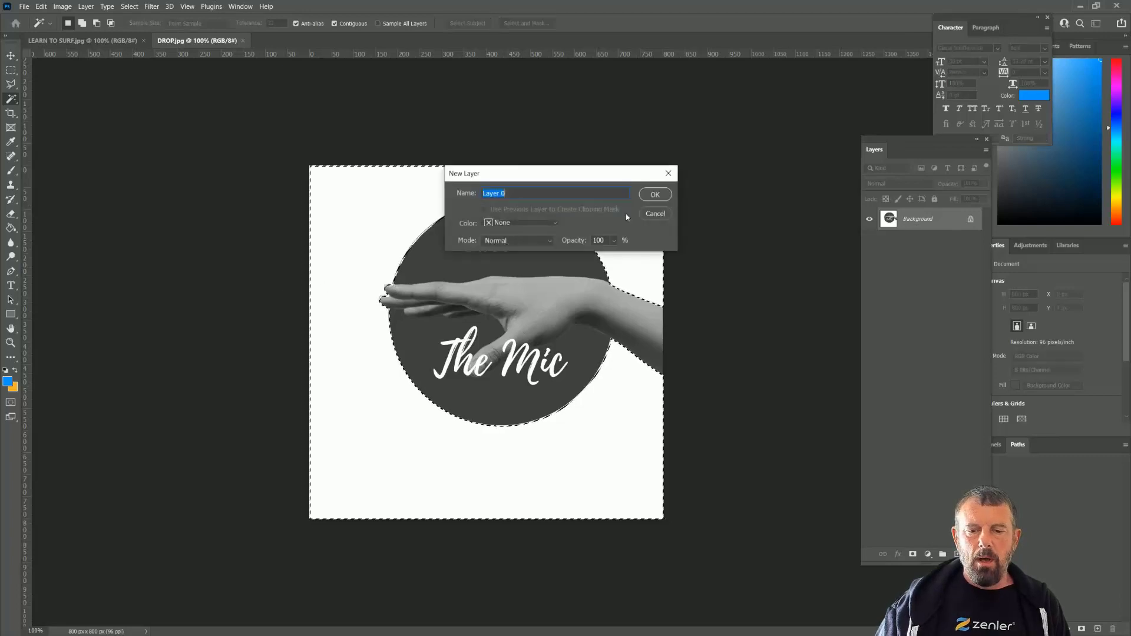
key("Return")
key("Delete")
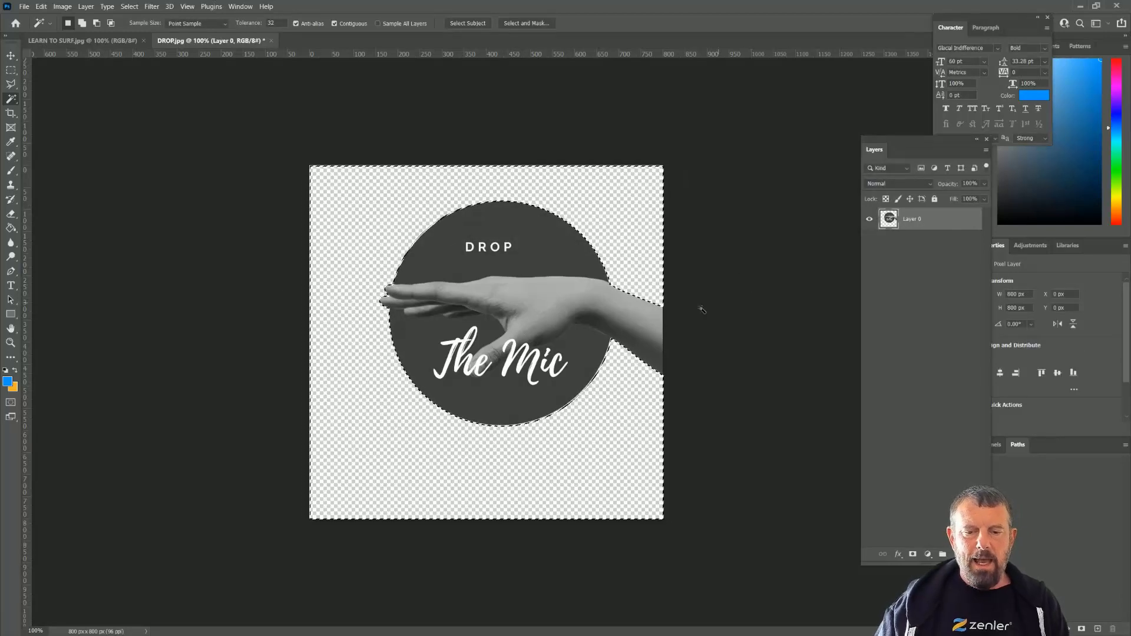
key("ctrl+d")
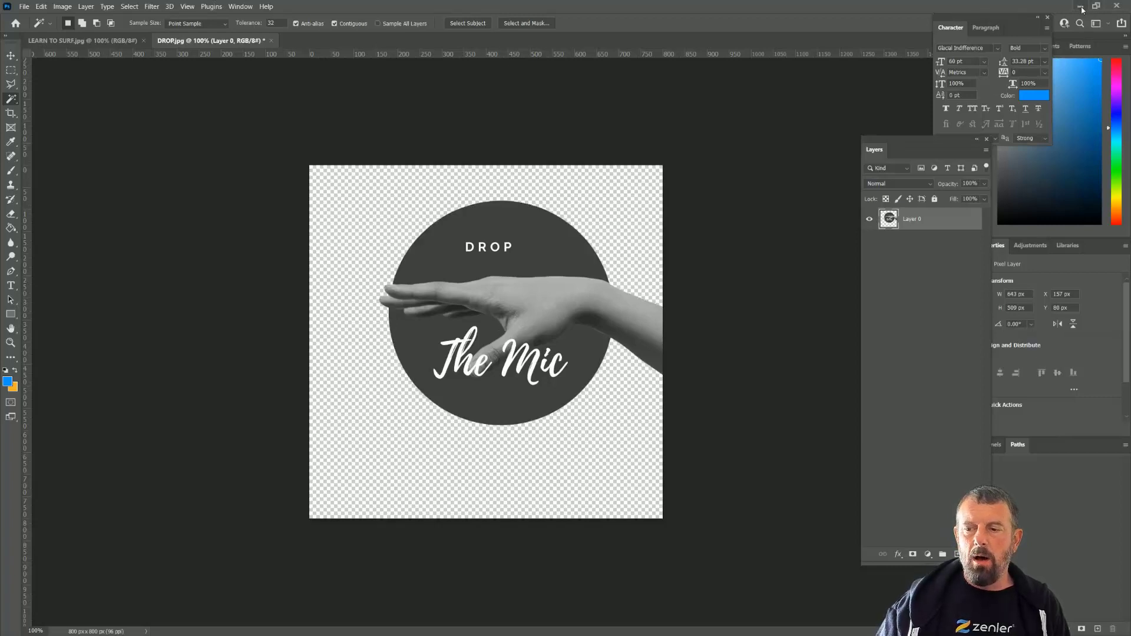
Quit Photoshop without saving DROP.jpg, return to Canva and dismiss the download confirmation
left_click(1116, 7)
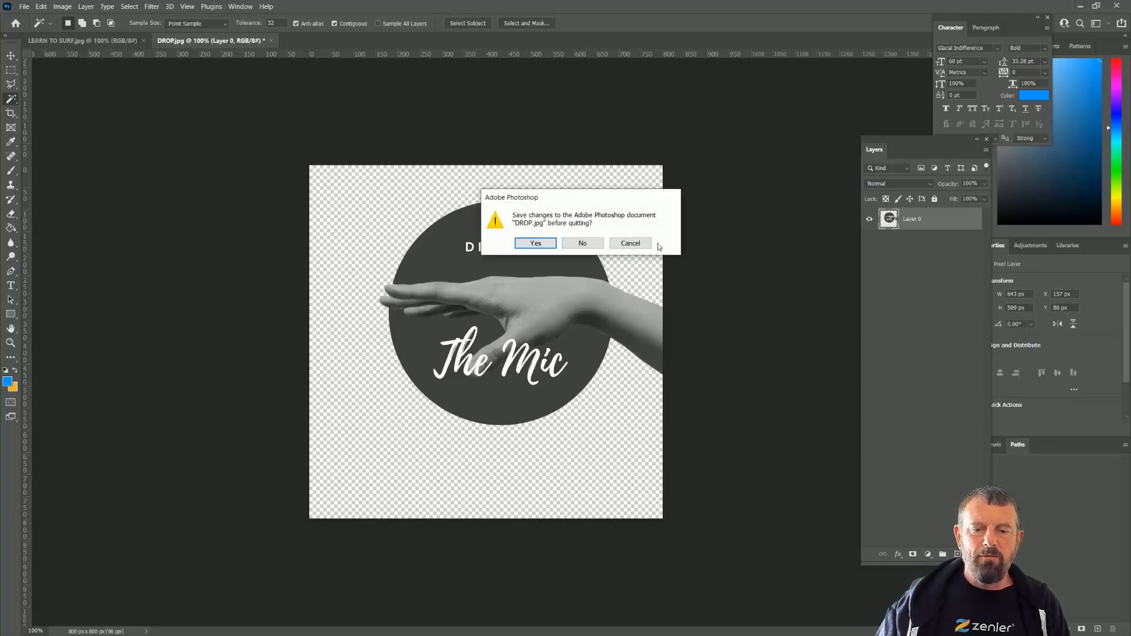
left_click(580, 242)
key("alt+Tab")
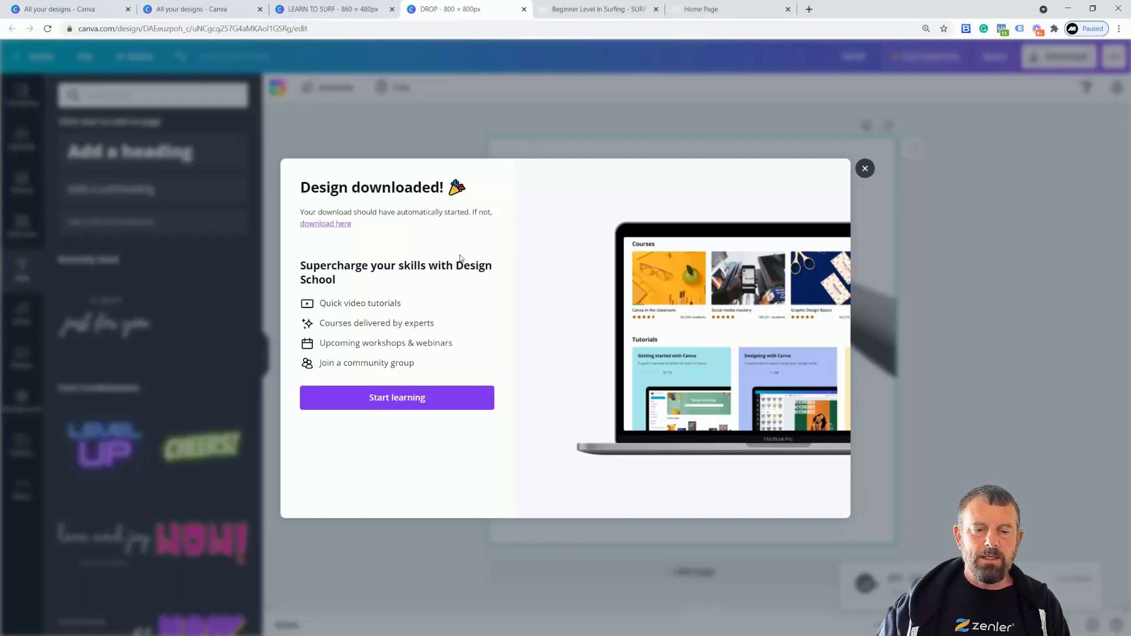
left_click(863, 168)
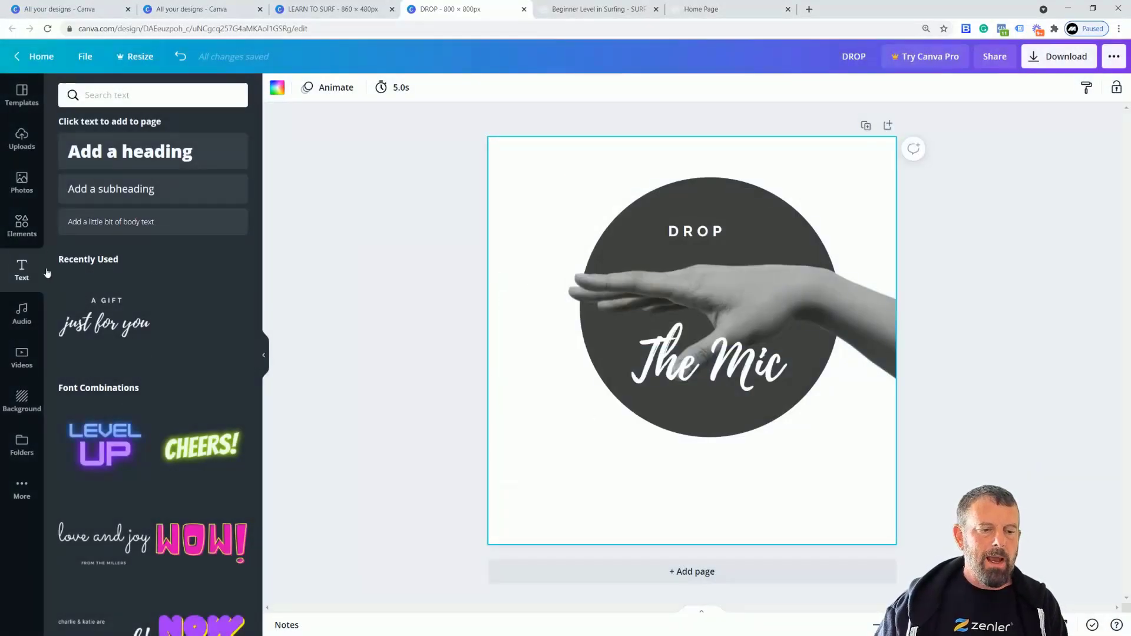
left_click(660, 360)
right_click(659, 359)
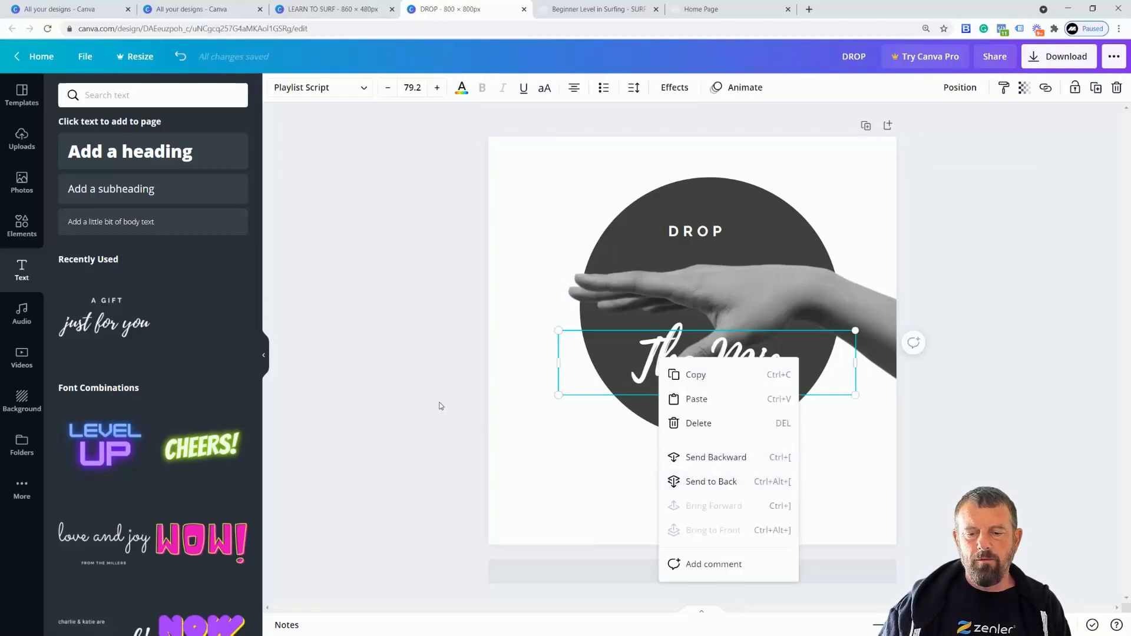
left_click(438, 383)
left_click(559, 394)
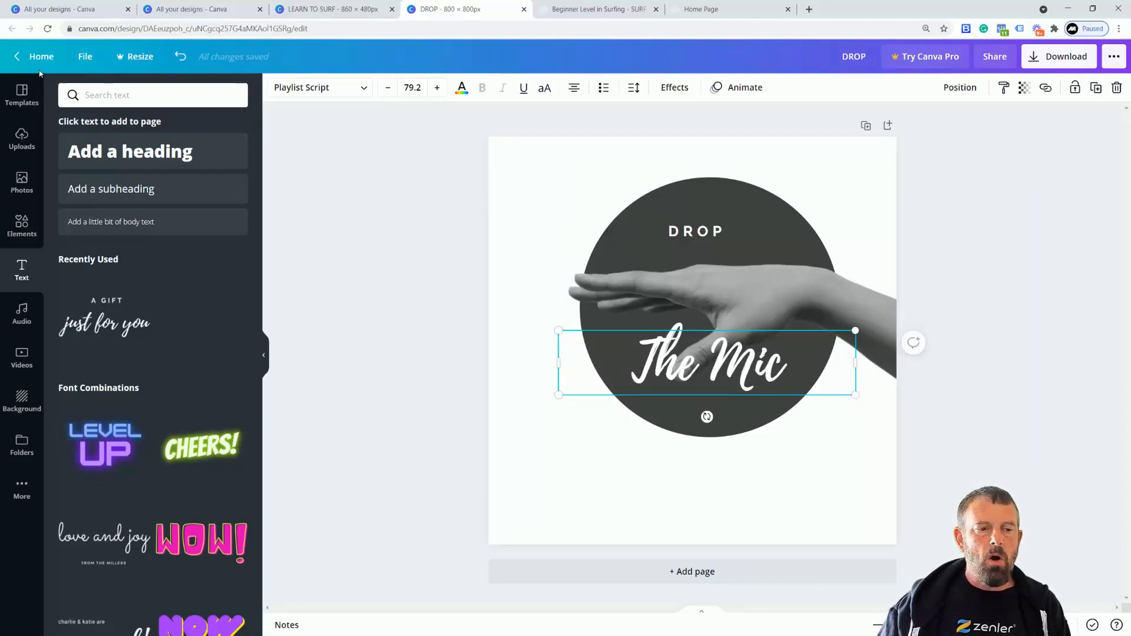
left_click(84, 59)
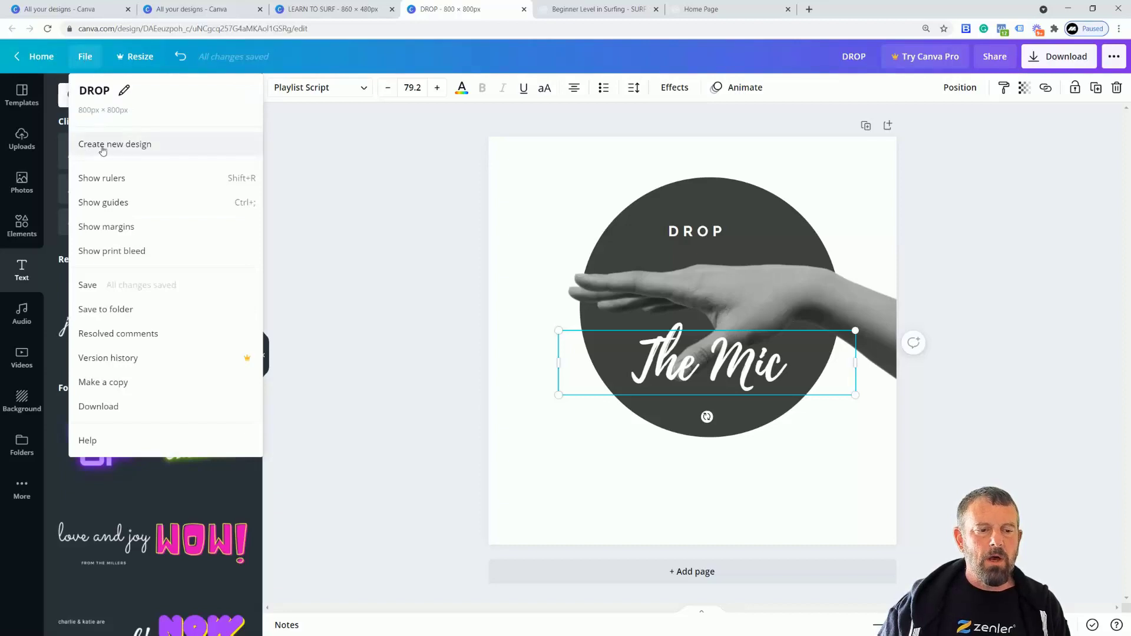
left_click(346, 233)
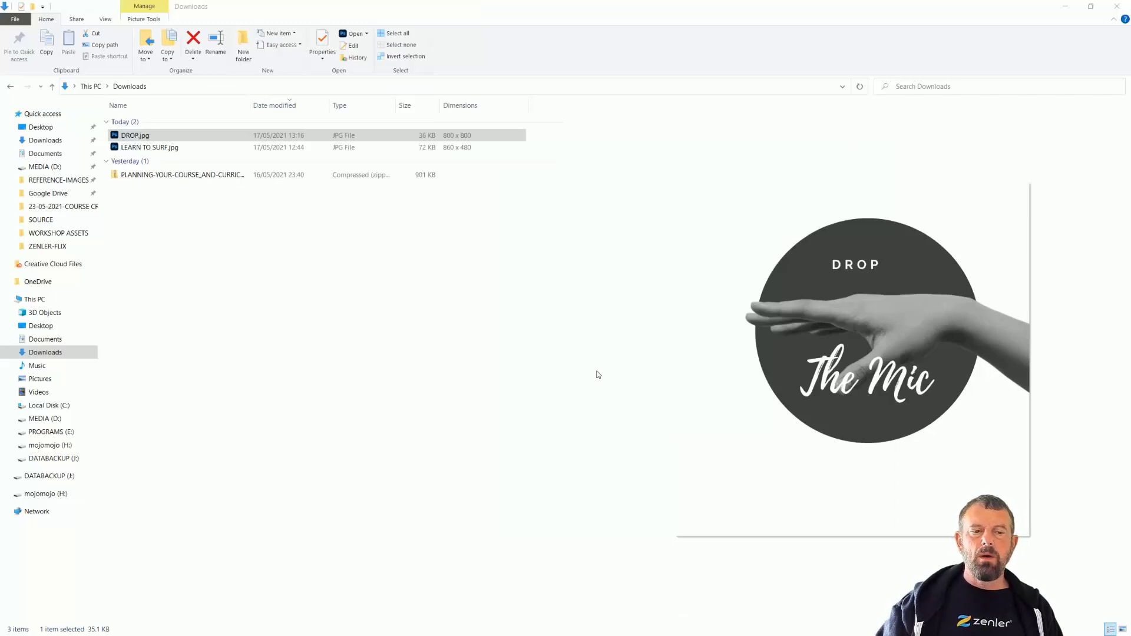
Switch to Pixlr E and open DROP.jpg from the Downloads folder in the editor
left_click(141, 139)
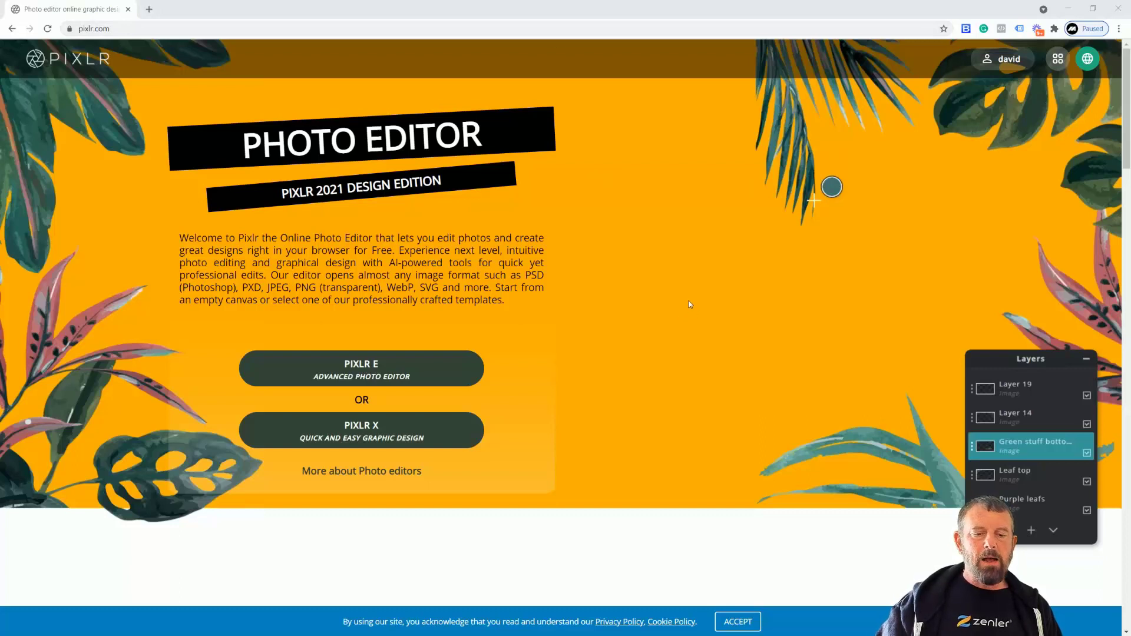
left_click(358, 369)
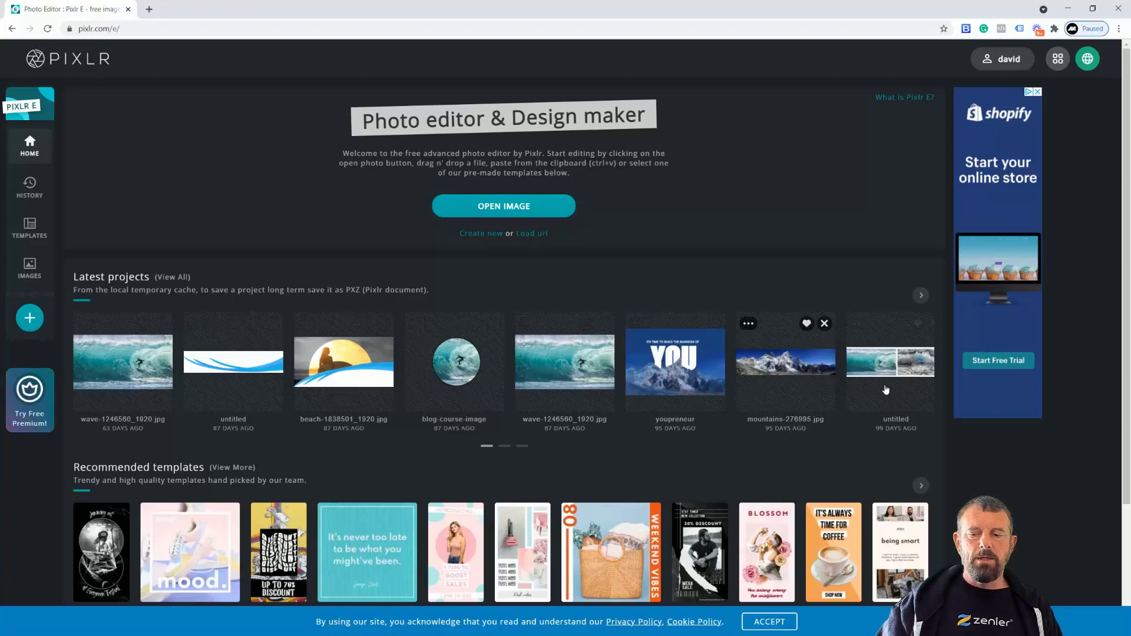
left_click(504, 208)
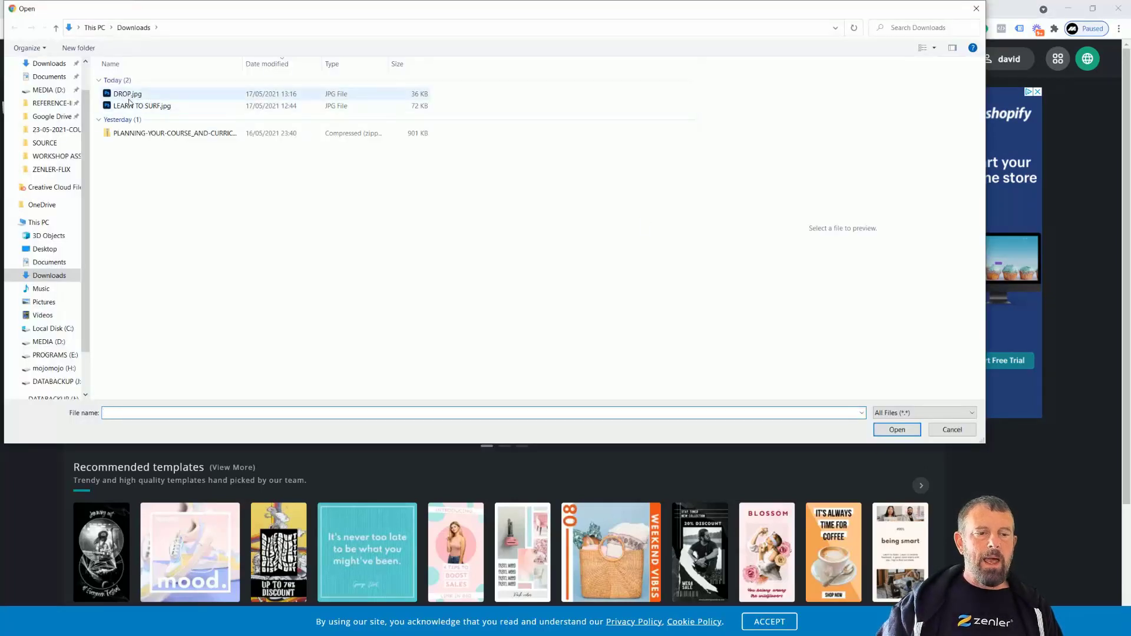
left_click(126, 94)
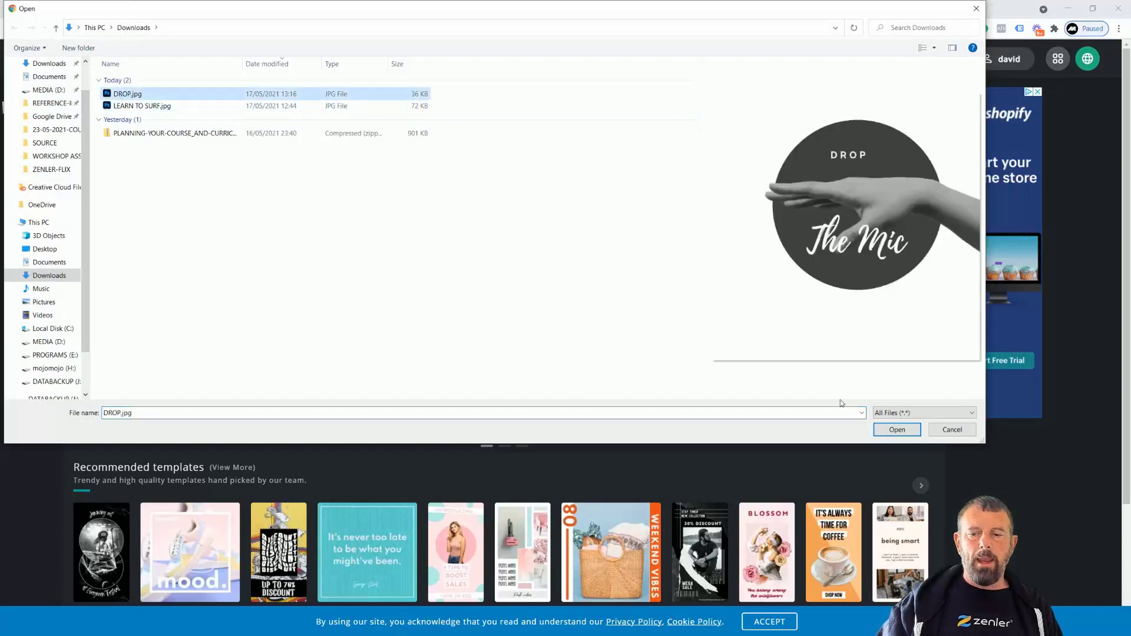
left_click(891, 430)
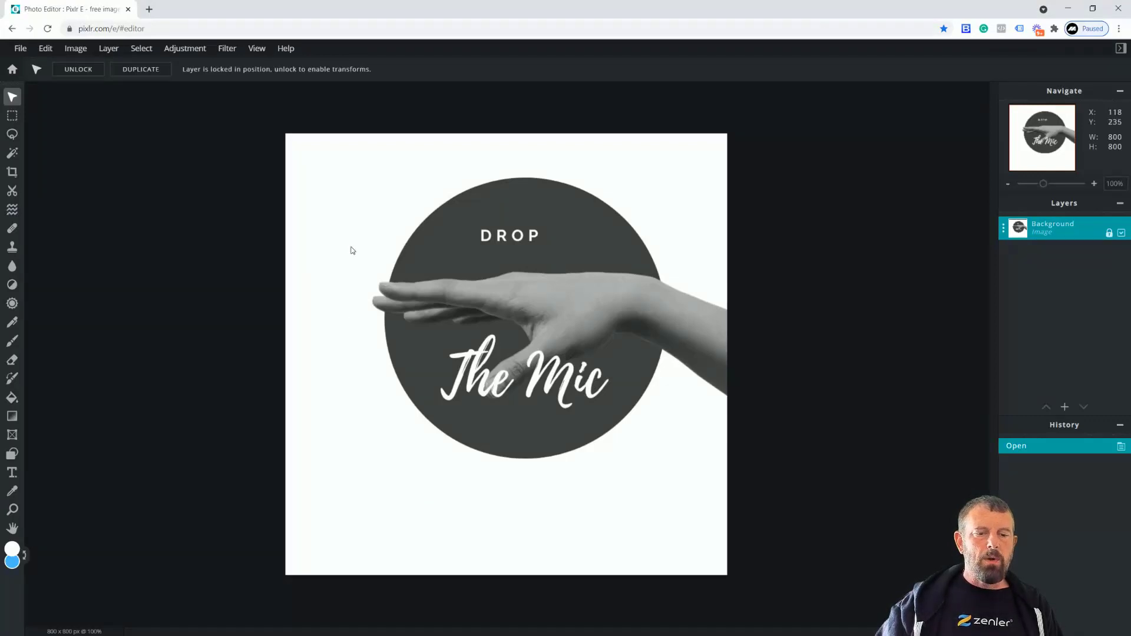
Select the white background around the circle and hand with the Wand and clear it
left_click(12, 155)
left_click(335, 208)
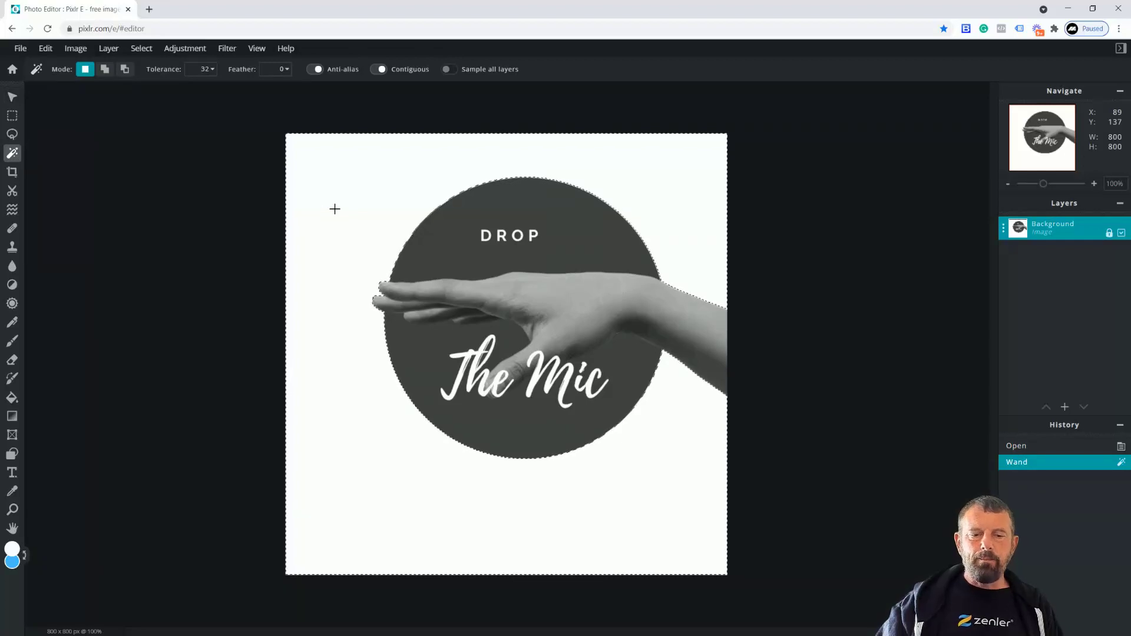
key("Delete")
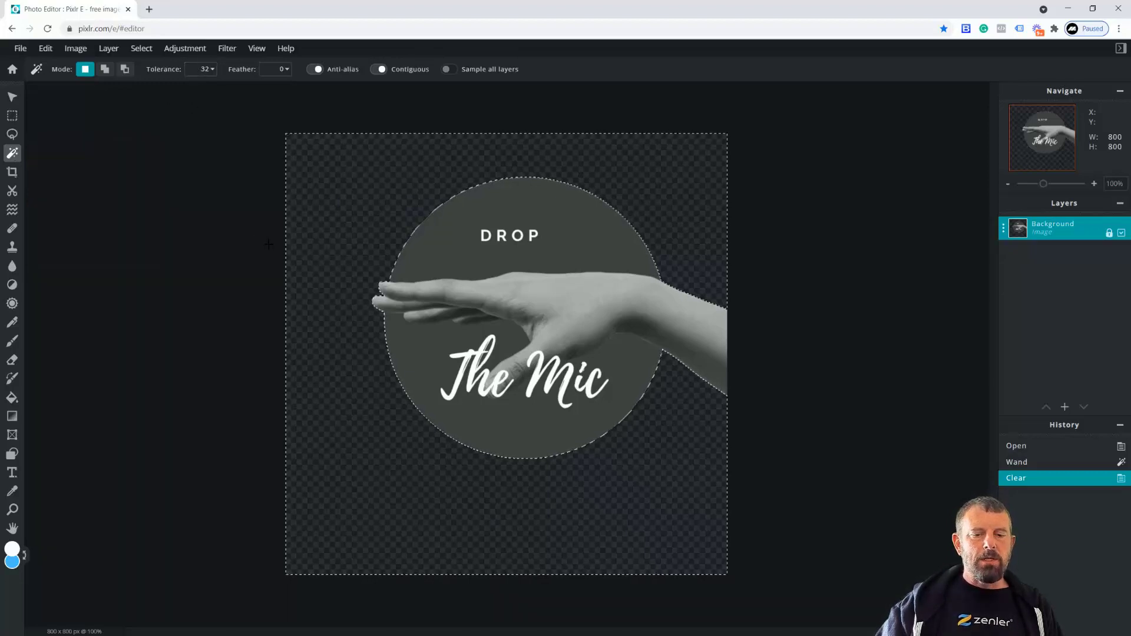
Try selecting the hand with the Wand, then repeat the selection with the tolerance raised to 167
left_click(556, 302)
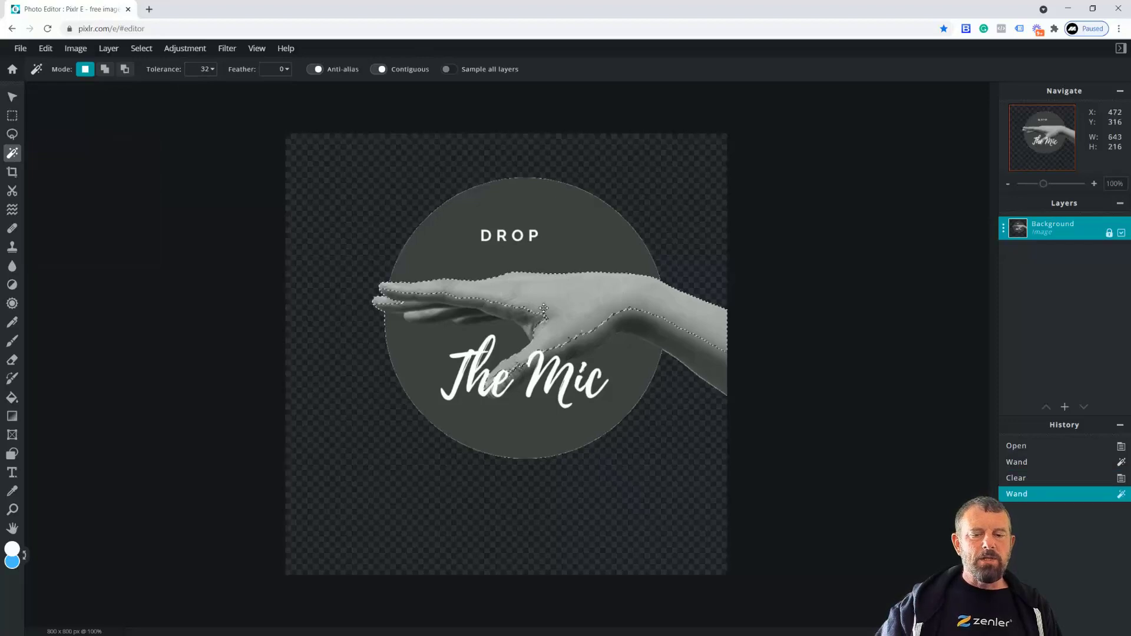
left_click(547, 339)
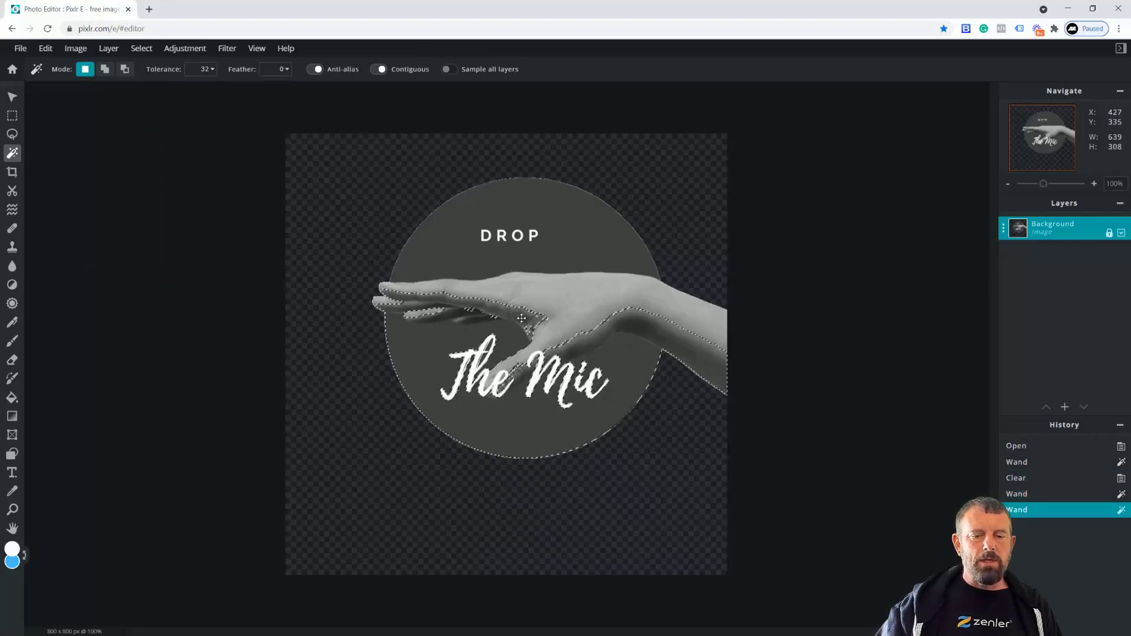
left_click(549, 306)
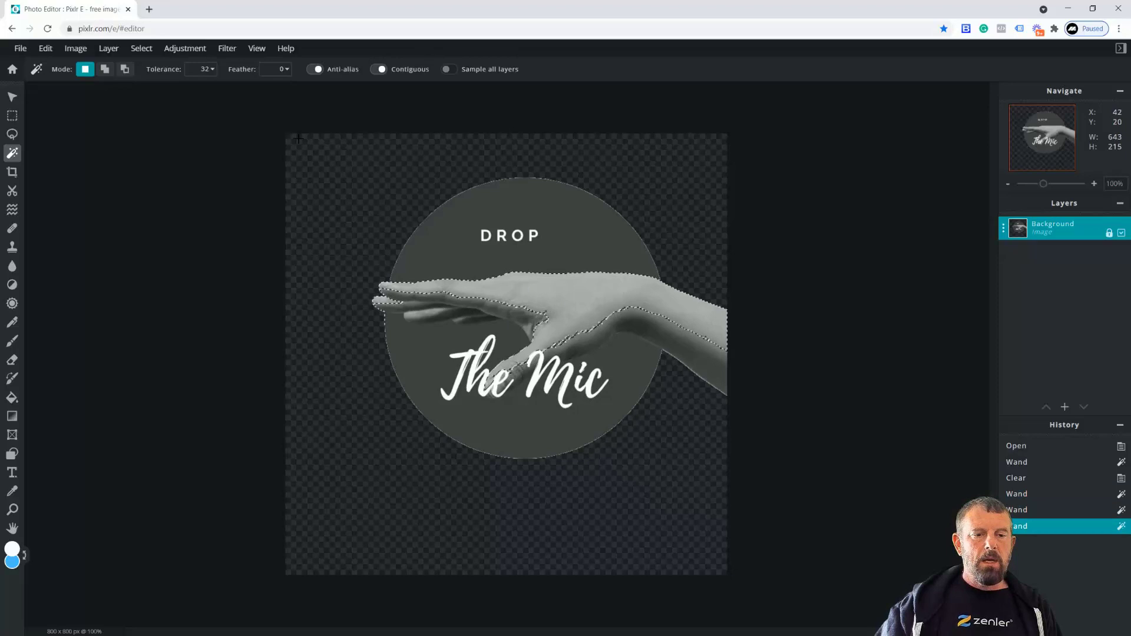
left_click(206, 71)
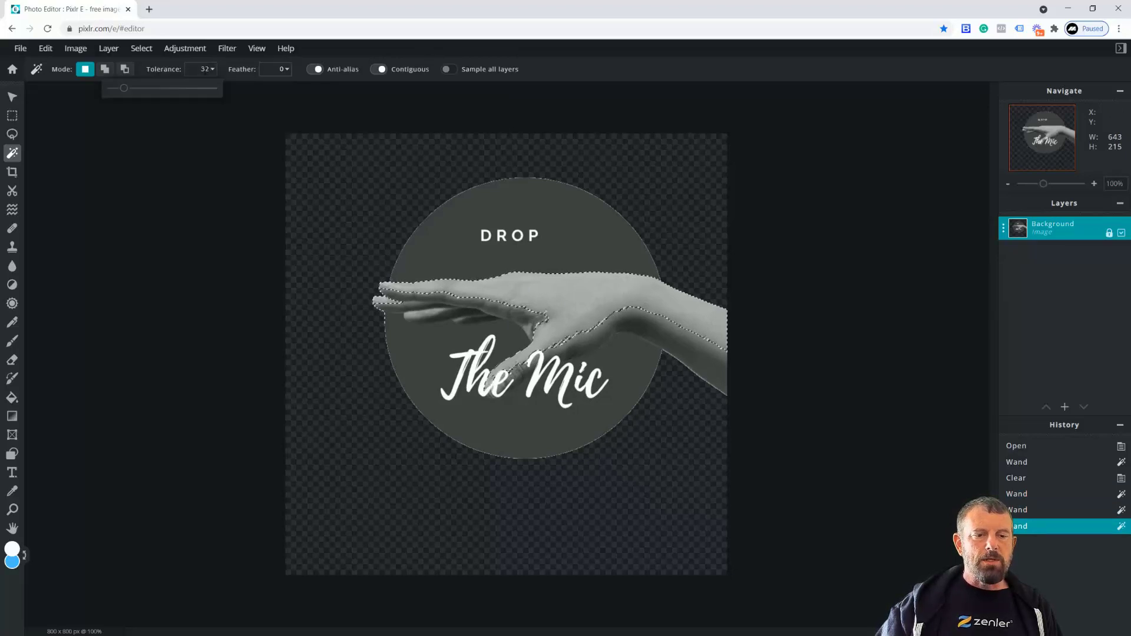
left_click_drag(124, 90, 179, 89)
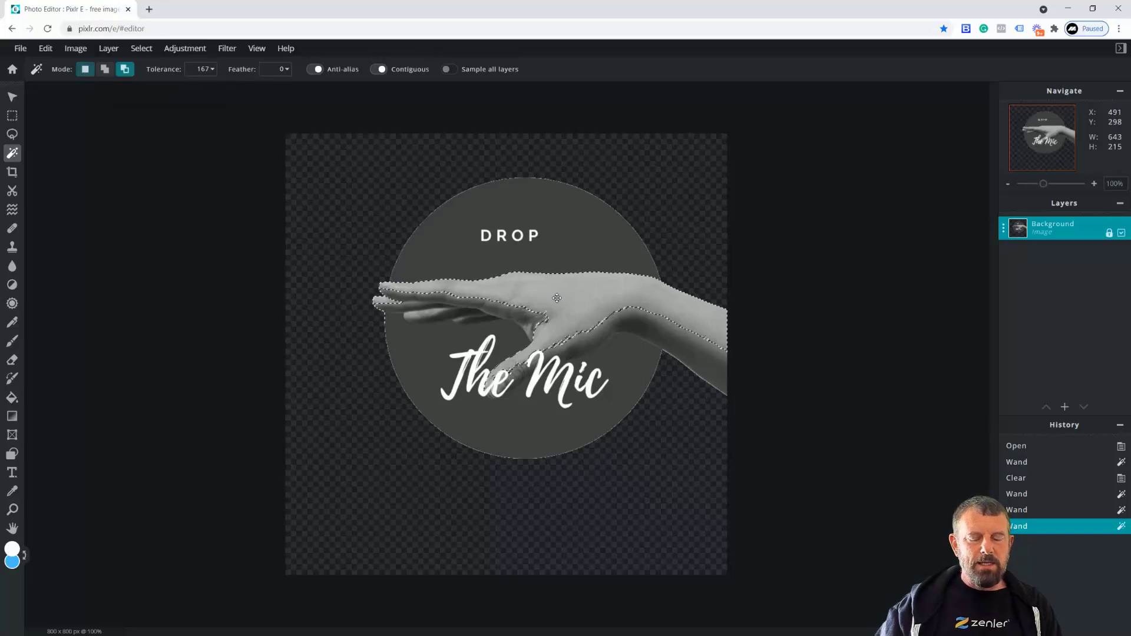
key("ctrl+d")
left_click(535, 295)
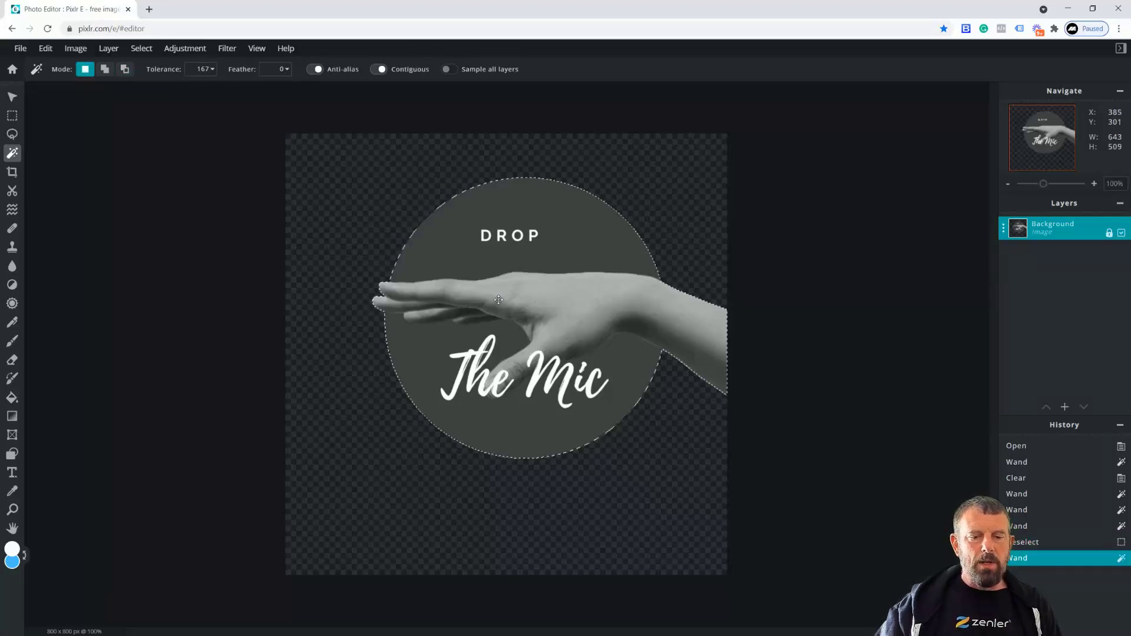
Set the Wand tolerance to 82, try to deselect the artwork, and dismiss the browser's bookmark dialog
left_click(209, 74)
left_click_drag(181, 89, 145, 89)
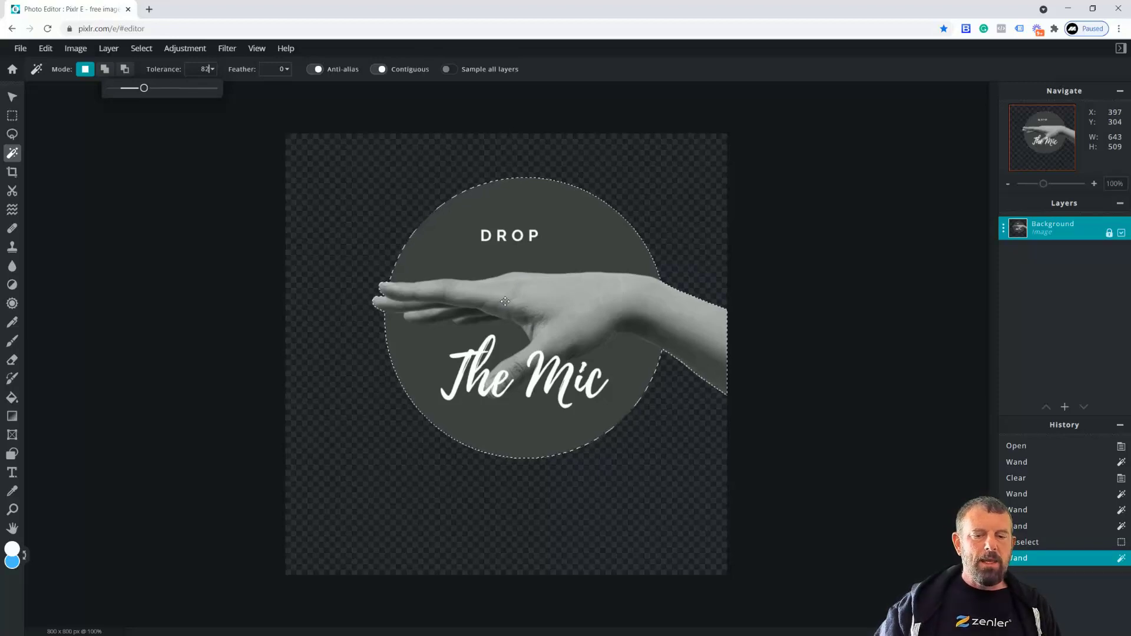
key("ctrl+d")
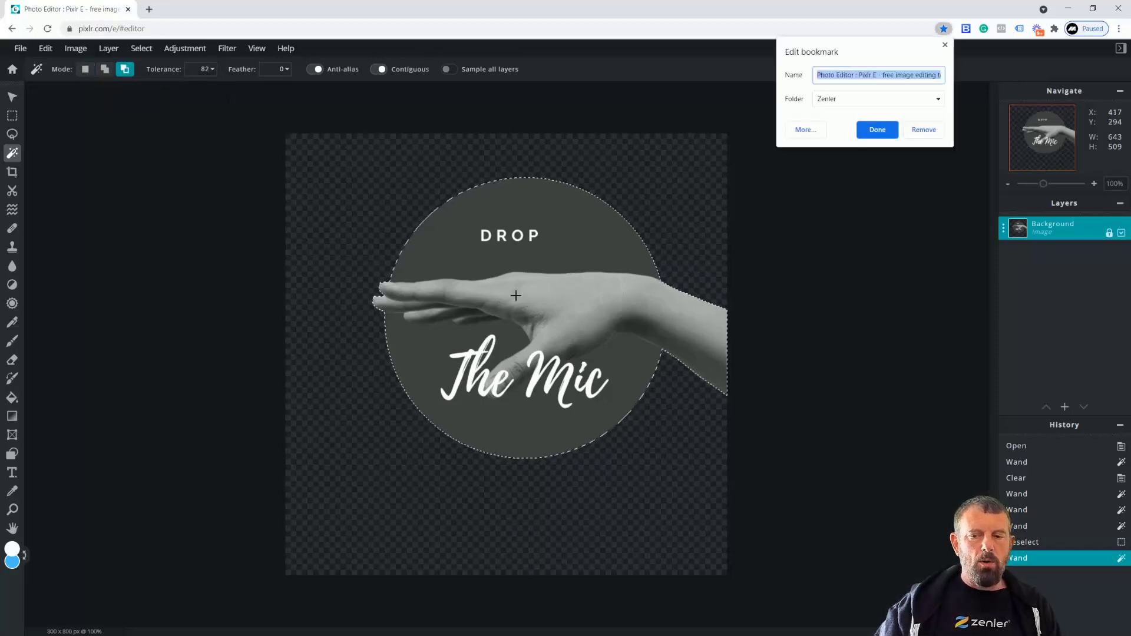
left_click(946, 46)
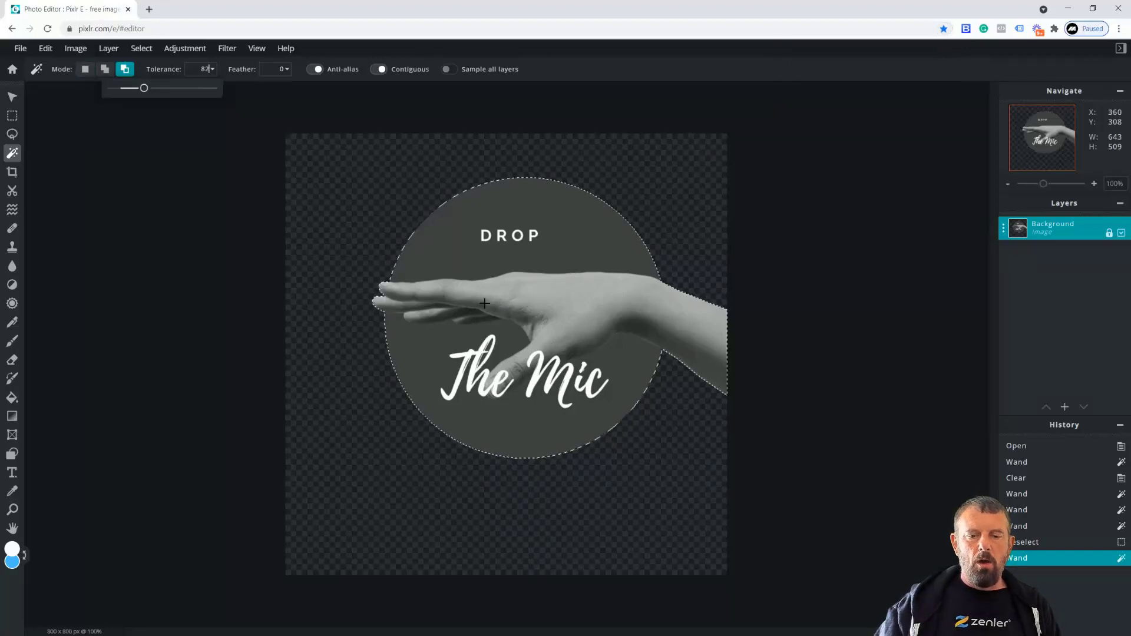
key("ctrl+d")
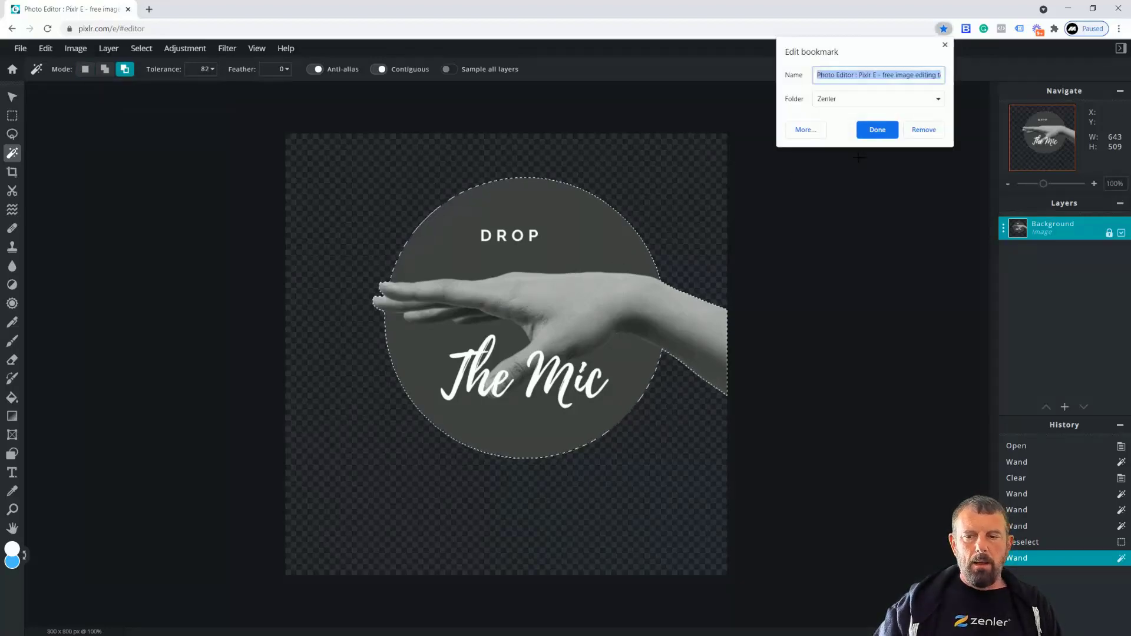
left_click(946, 45)
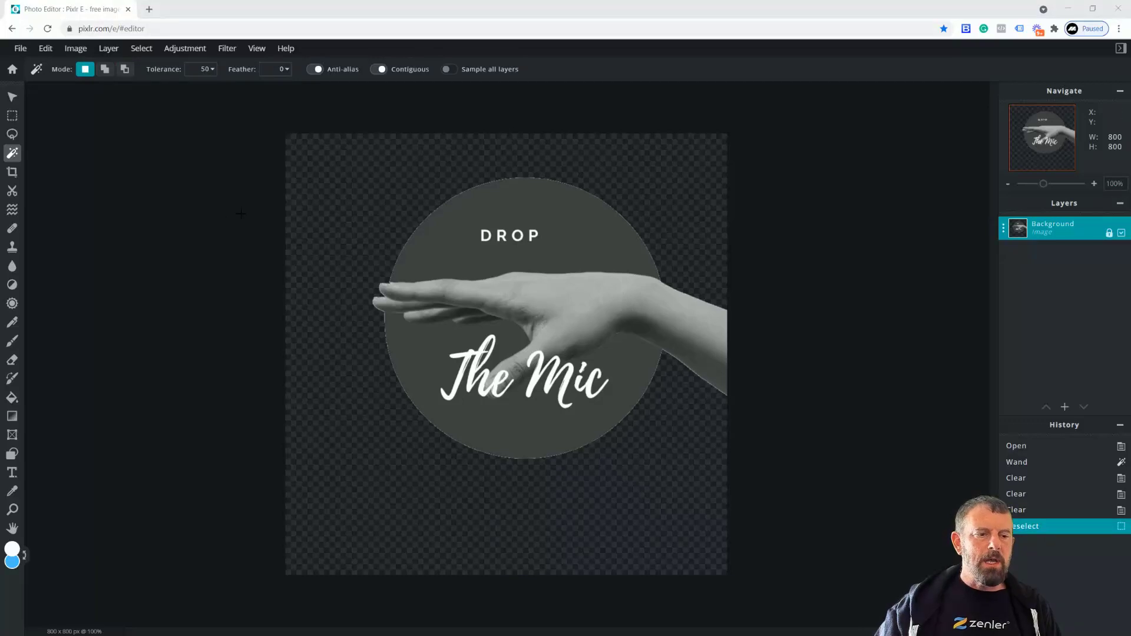
Try to crop the canvas to about 682 × 553 px around the circle and hand
left_click(11, 172)
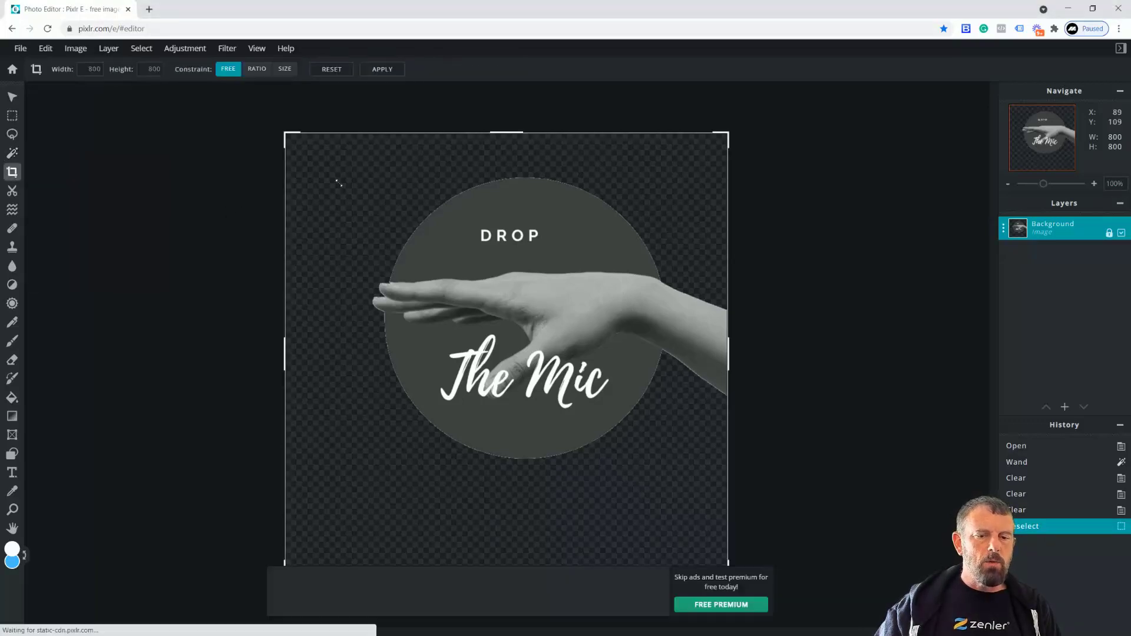
left_click_drag(505, 131, 492, 164)
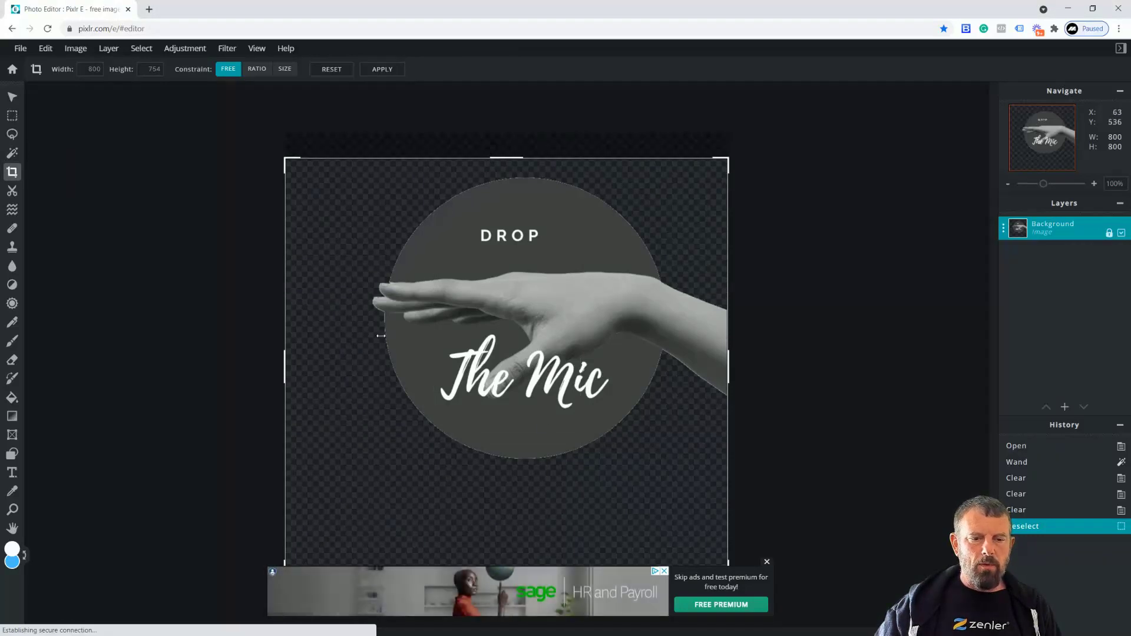
left_click(767, 563)
left_click_drag(513, 578, 512, 471)
left_click_drag(287, 325, 351, 321)
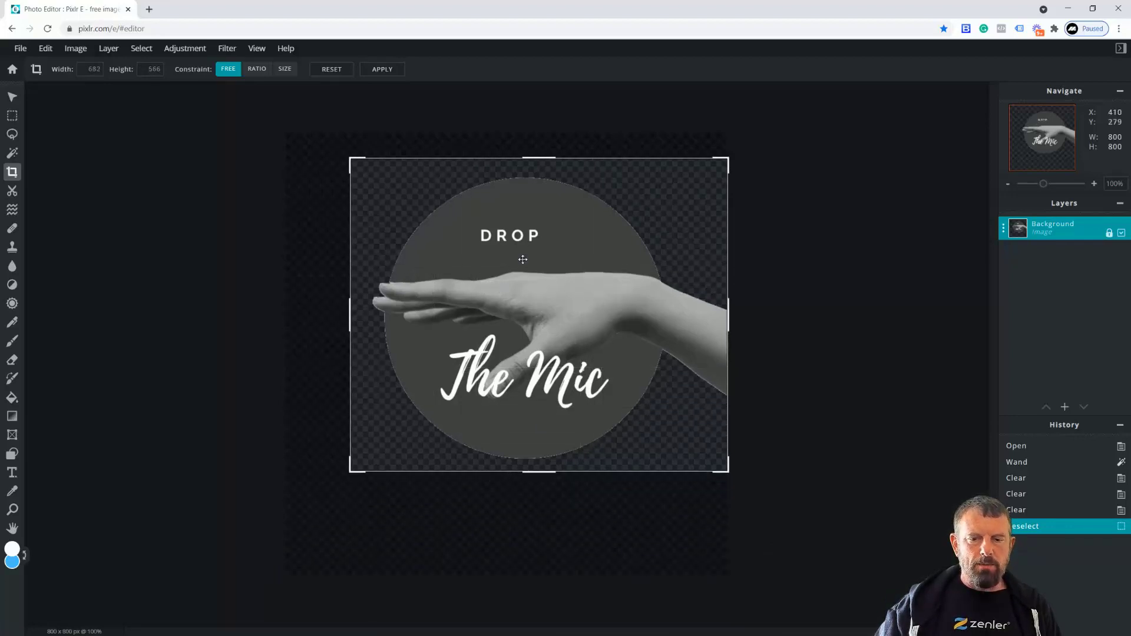
left_click_drag(537, 153, 537, 160)
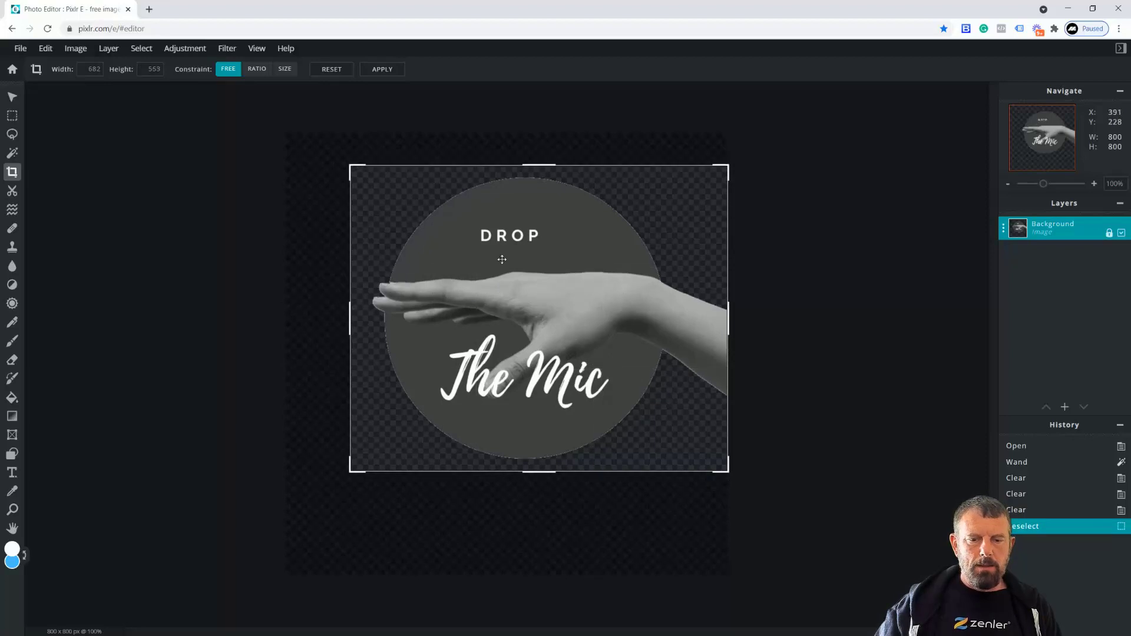
key("Return")
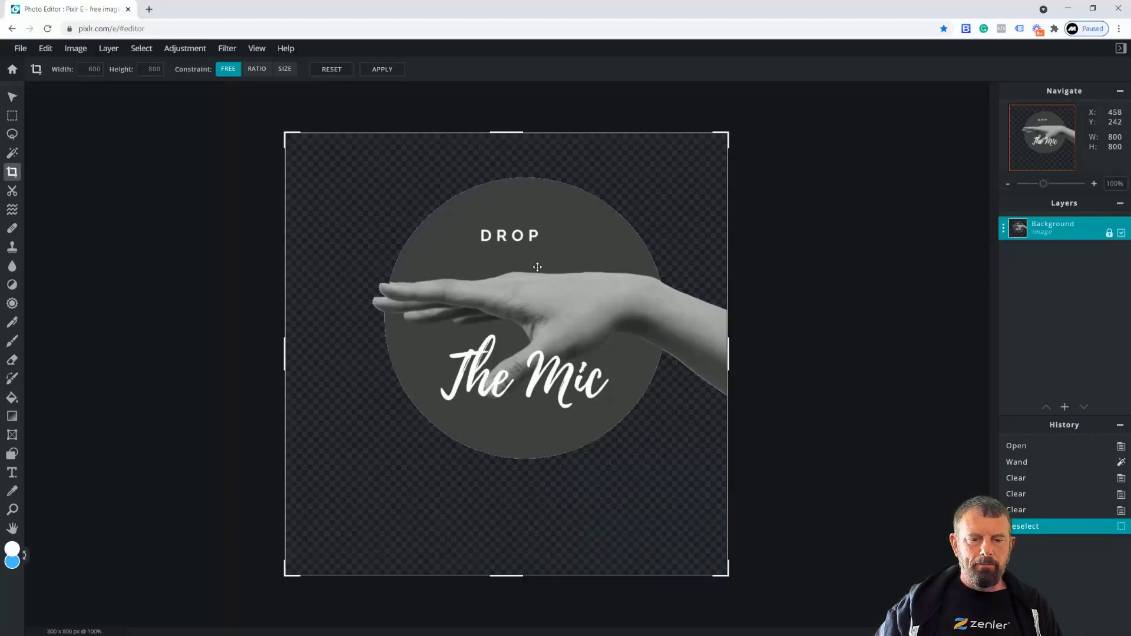
key("ctrl+z")
Crop the canvas to about 666 × 550 px around the circle and hand, and clear the active selection
left_click_drag(510, 574, 507, 470)
left_click_drag(505, 133, 502, 168)
left_click_drag(285, 308, 363, 311)
key("Return")
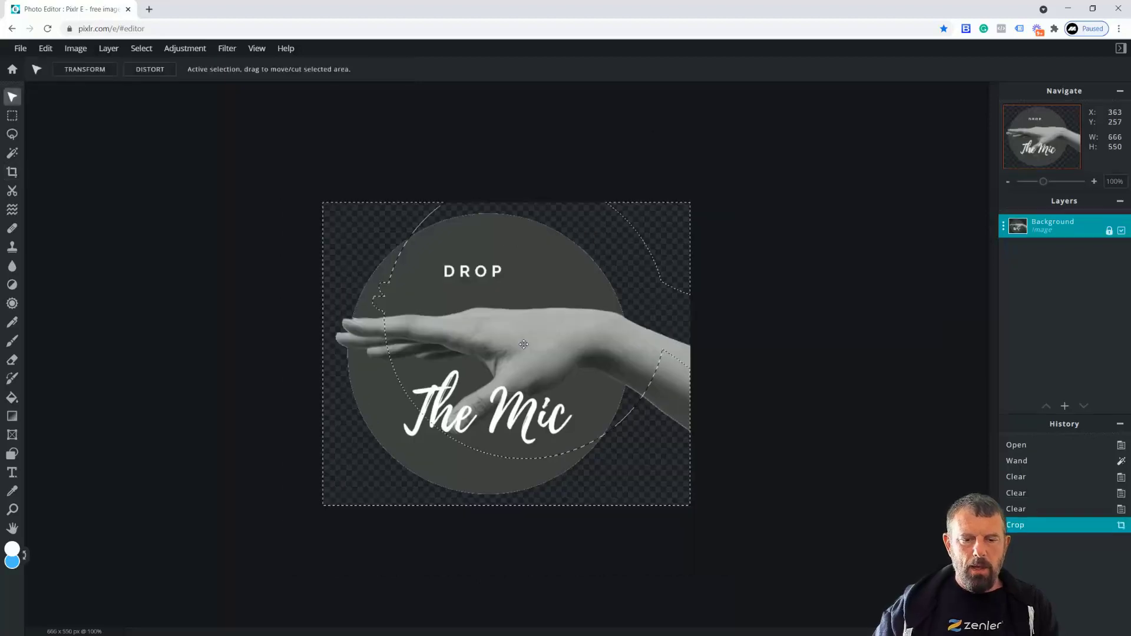
key("ctrl+d")
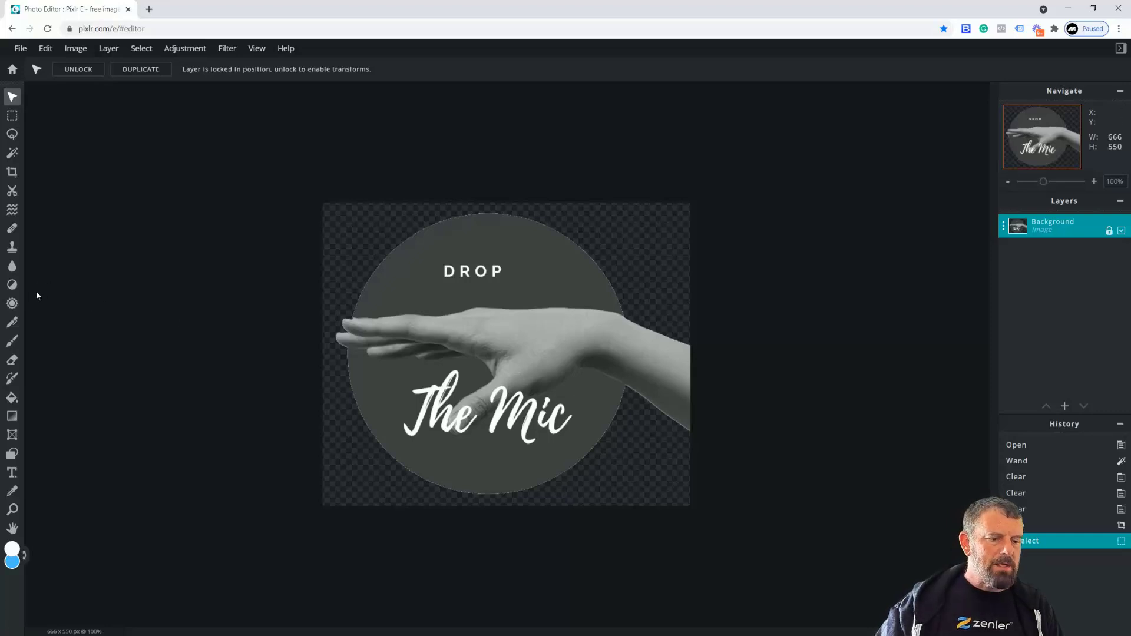
Erase a short test stroke across the wrist with the 40 px Eraser brush and undo it
left_click(13, 360)
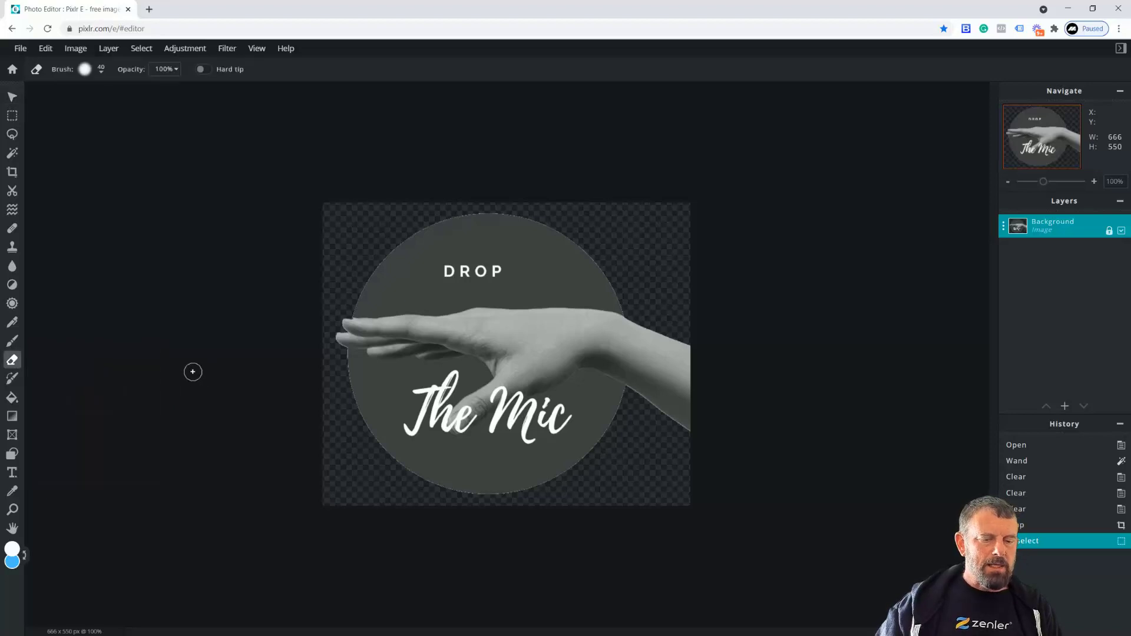
left_click_drag(616, 343, 628, 333)
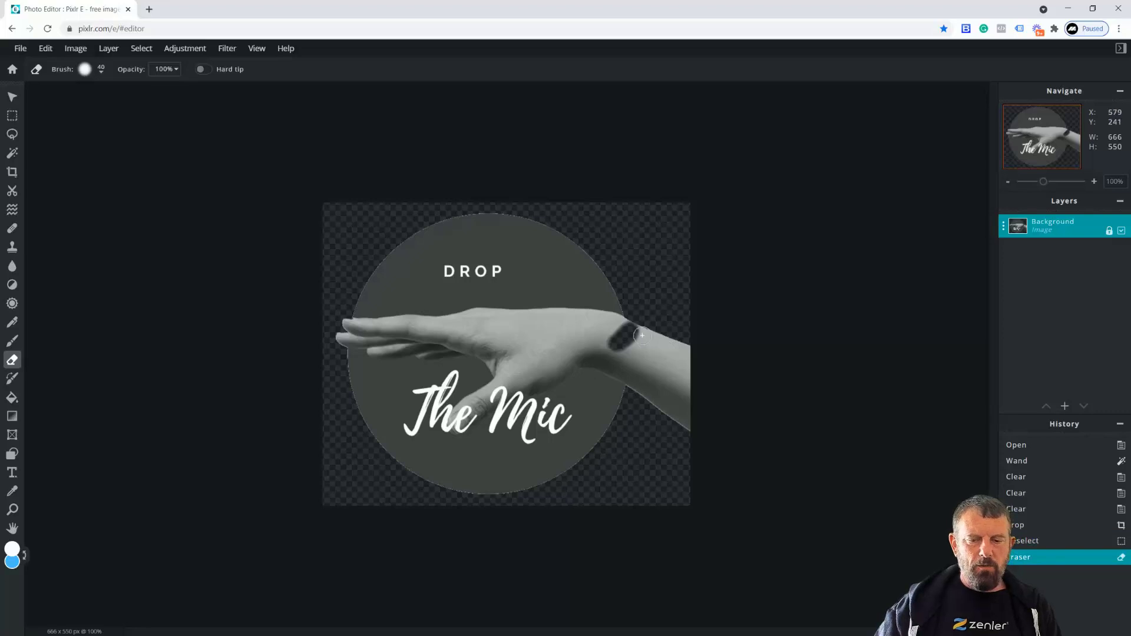
key("ctrl+z")
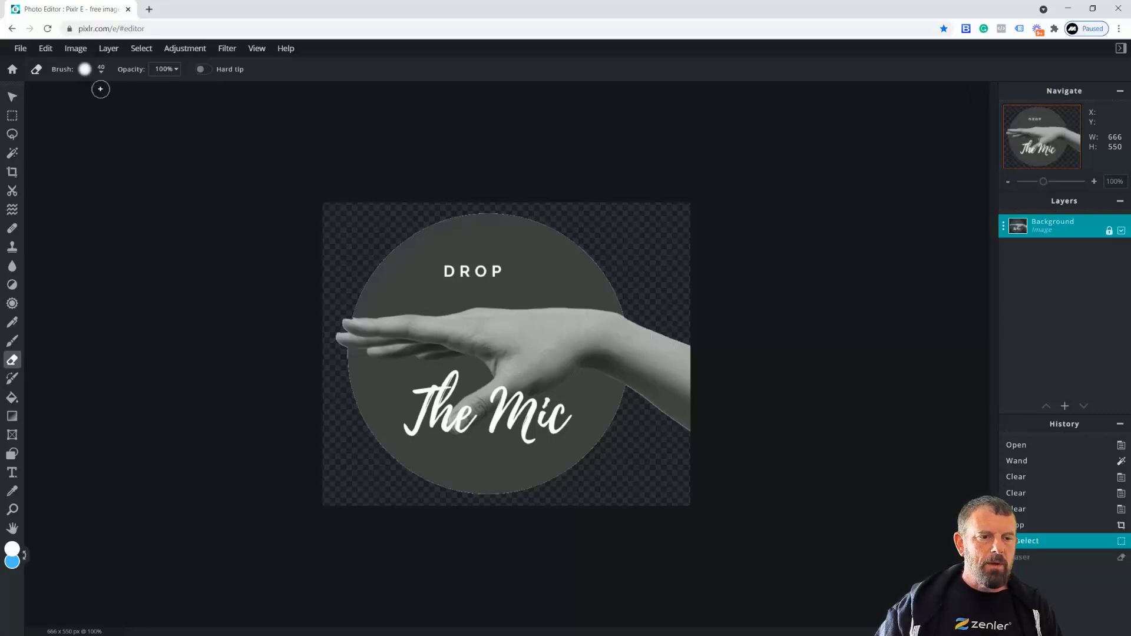
Open the Eraser's brush settings
left_click(102, 71)
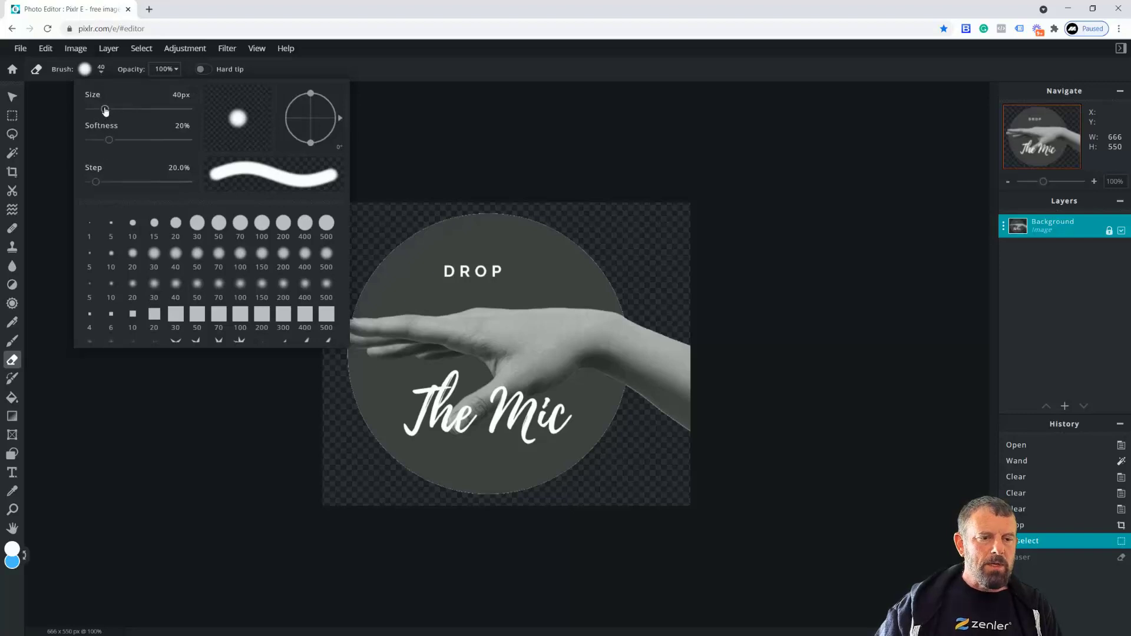
Set the eraser brush to 66% softness and 91 px, and fade out the cut-off edge of the forearm
left_click_drag(109, 139, 153, 139)
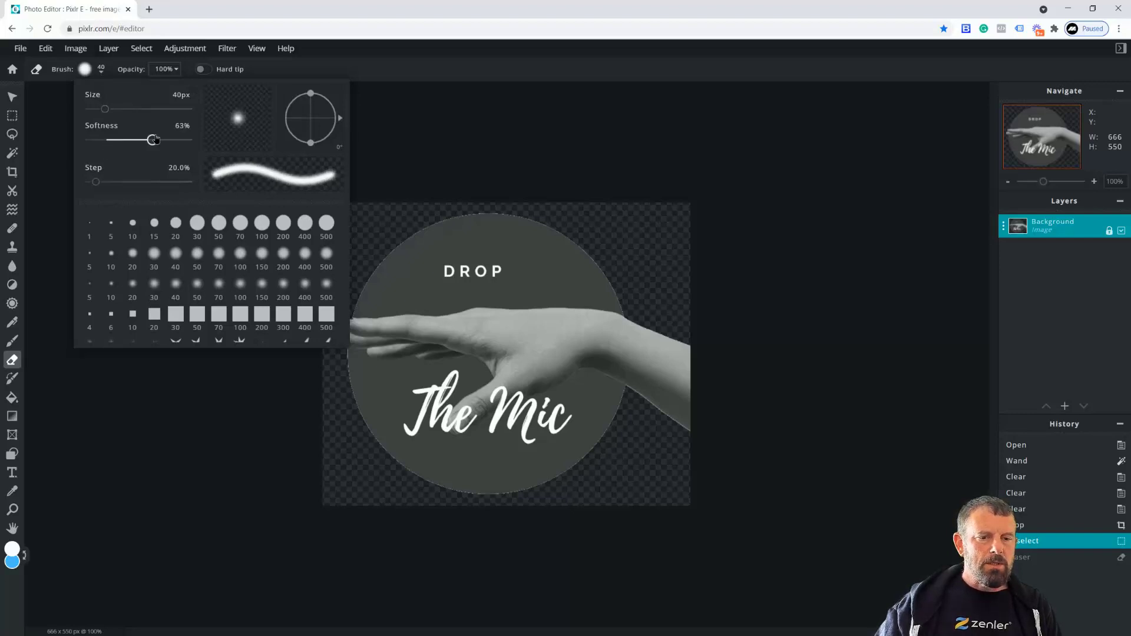
left_click(705, 316)
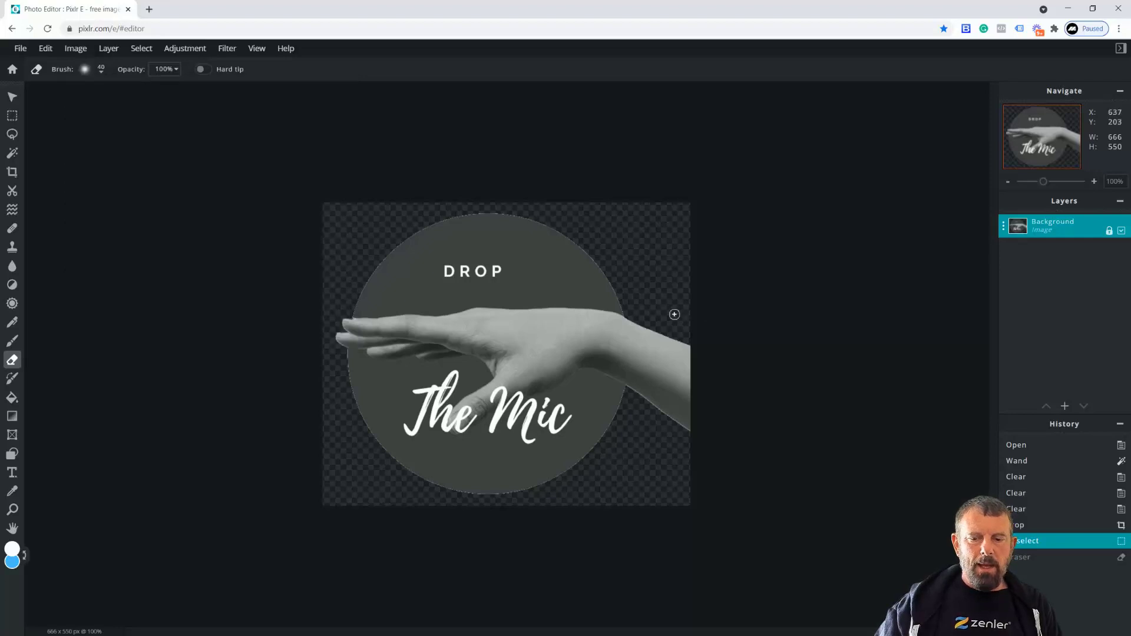
left_click(100, 73)
left_click_drag(103, 111, 125, 110)
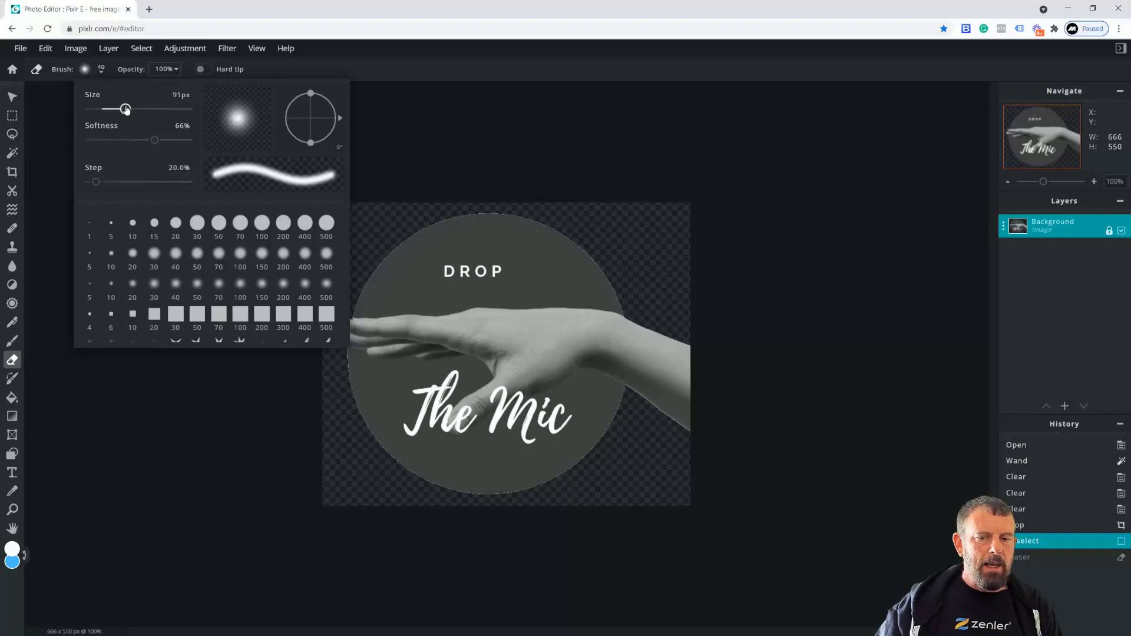
left_click(674, 291)
mouse_move(691, 323)
left_mouse_down()
mouse_move(687, 438)
mouse_move(691, 323)
mouse_move(688, 454)
mouse_move(687, 346)
mouse_move(676, 434)
mouse_move(669, 409)
mouse_move(740, 368)
mouse_move(732, 358)
mouse_move(682, 368)
mouse_move(672, 426)
left_mouse_up()
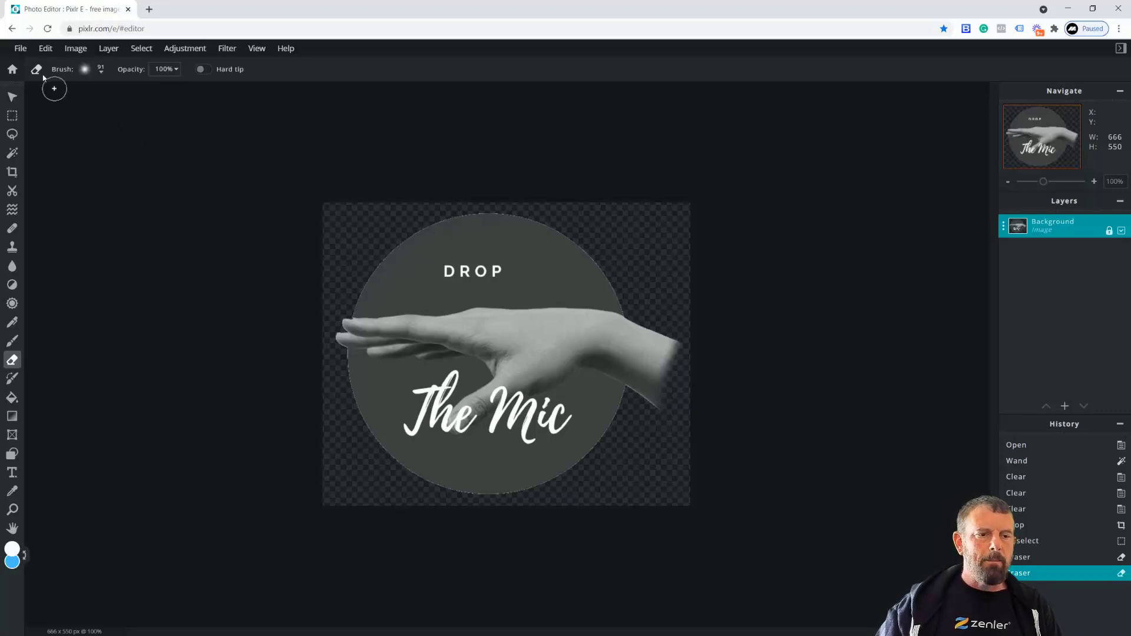
Export the edited image as a PNG
left_click(25, 52)
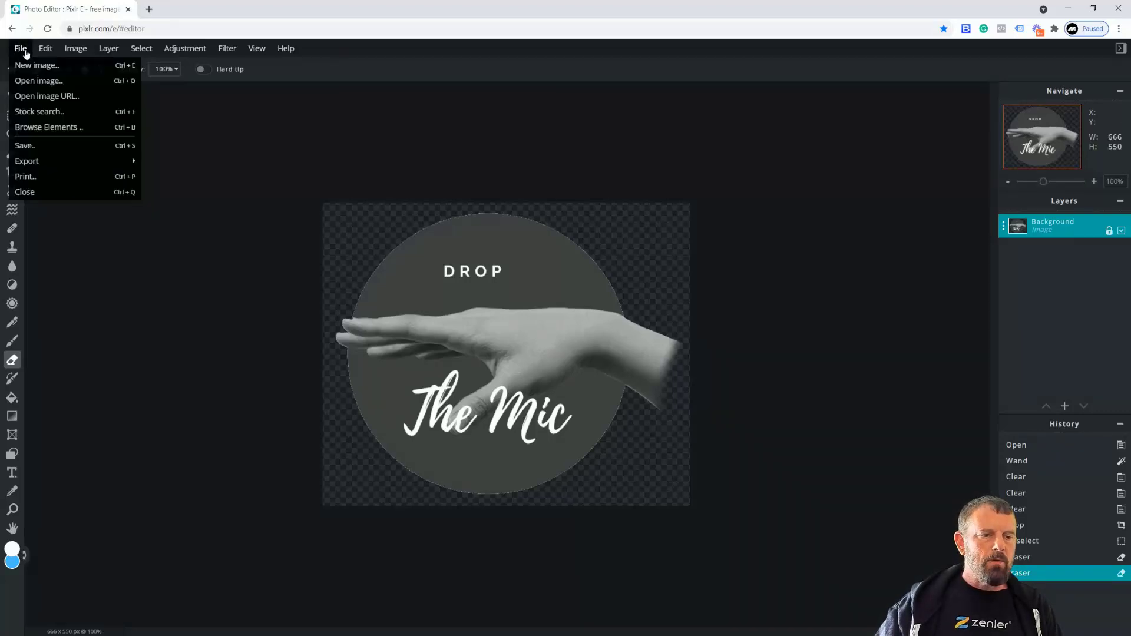
mouse_move(49, 167)
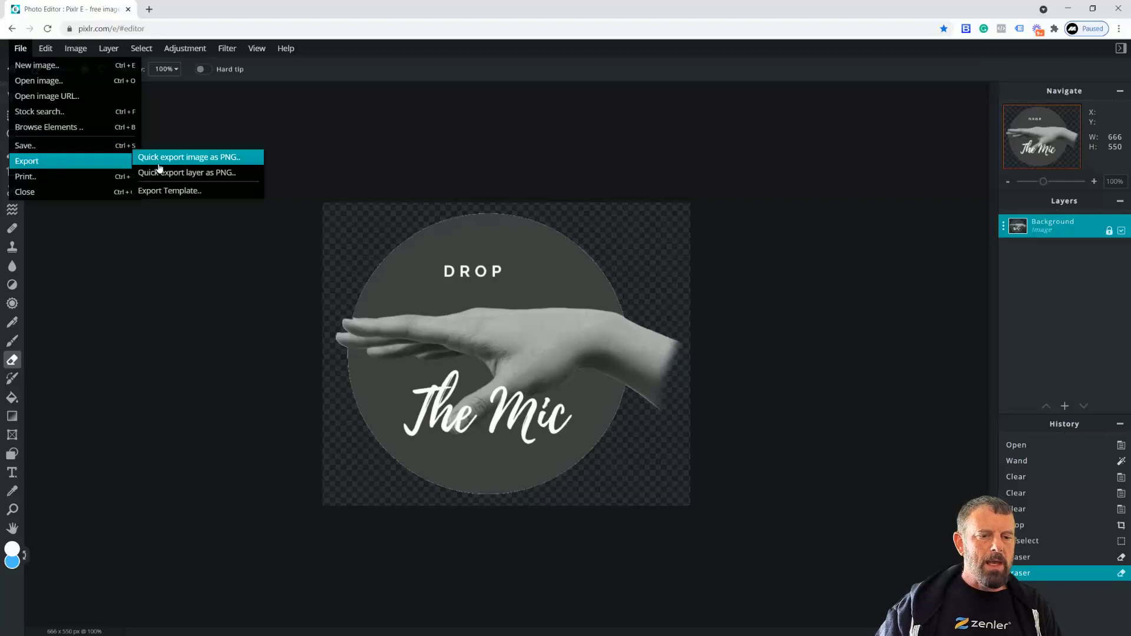
left_click(198, 158)
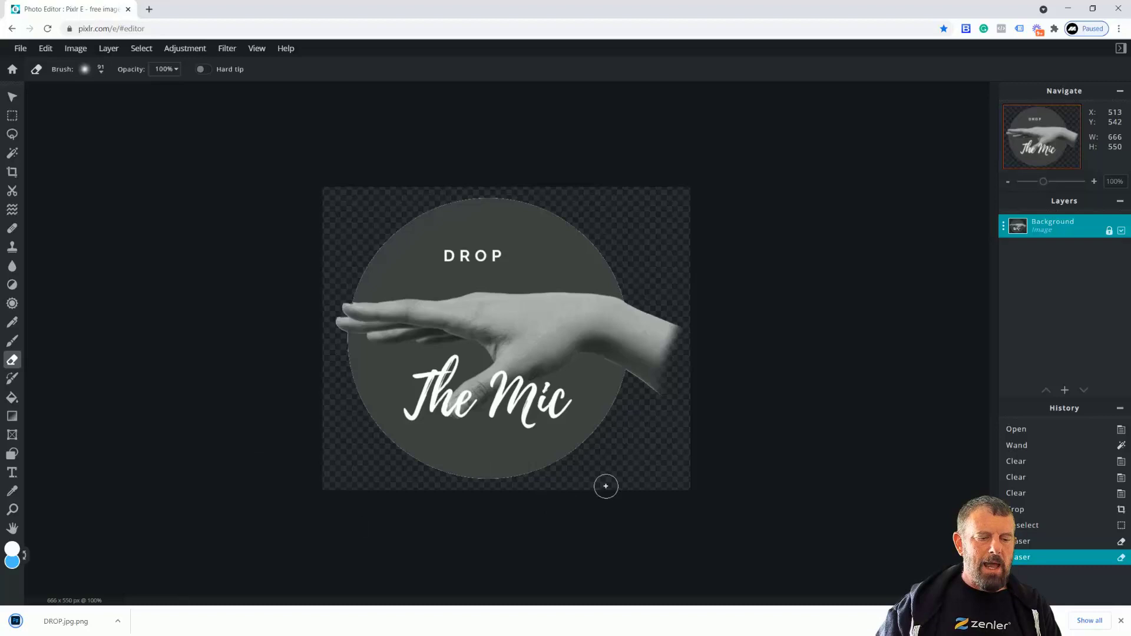
Show the exported DROP.jpg.png in its folder and compare its preview with the original DROP.jpg
left_click(120, 625)
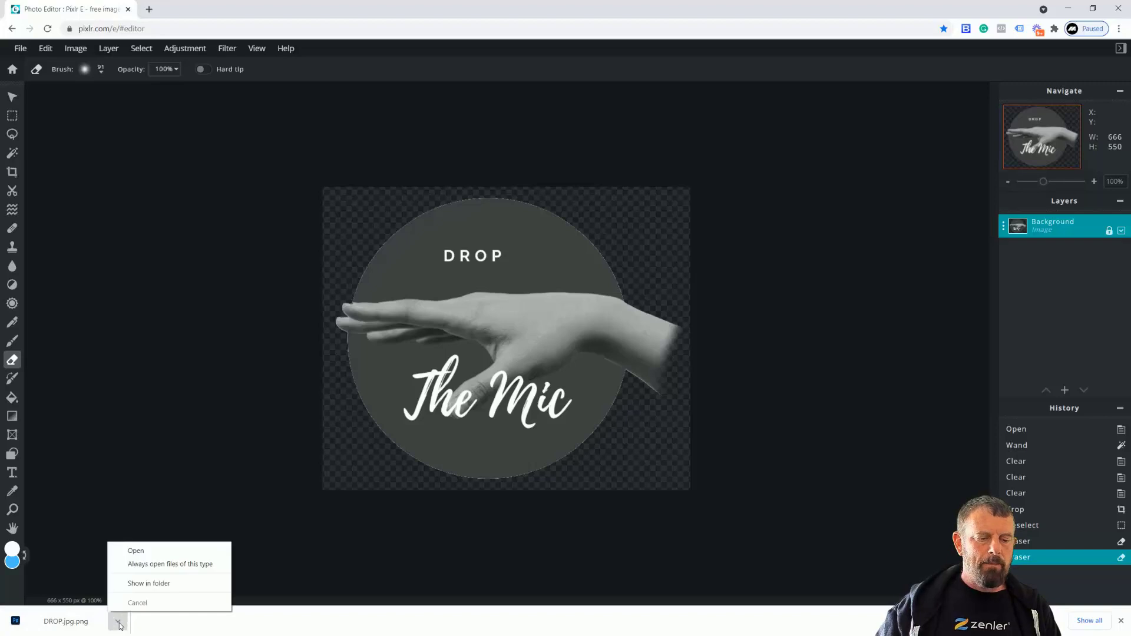
left_click(142, 585)
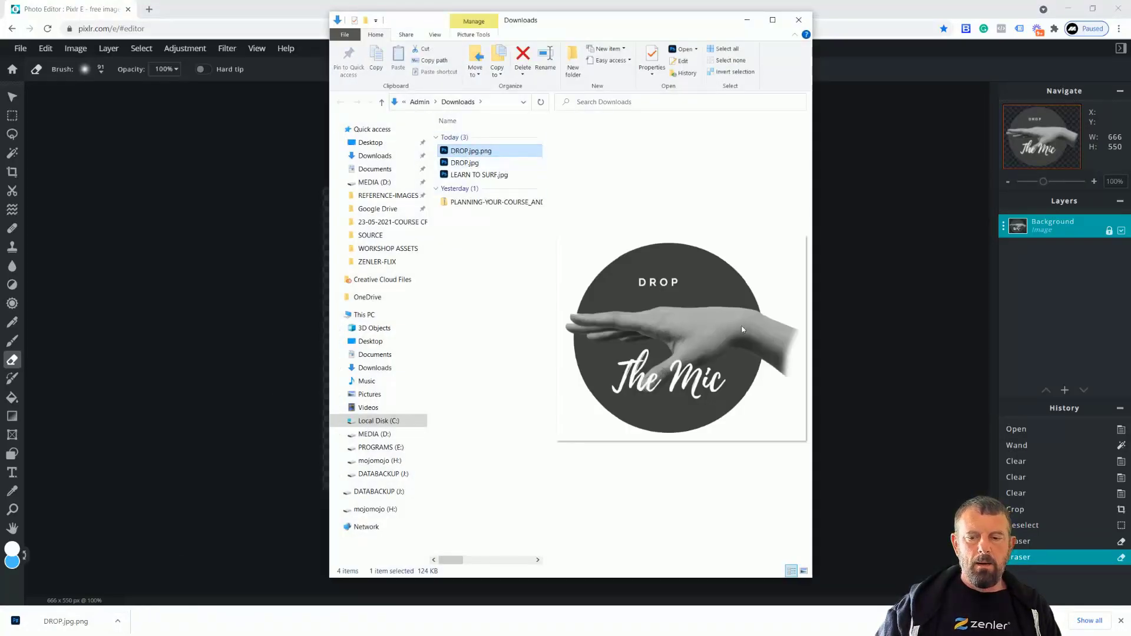
left_click(461, 164)
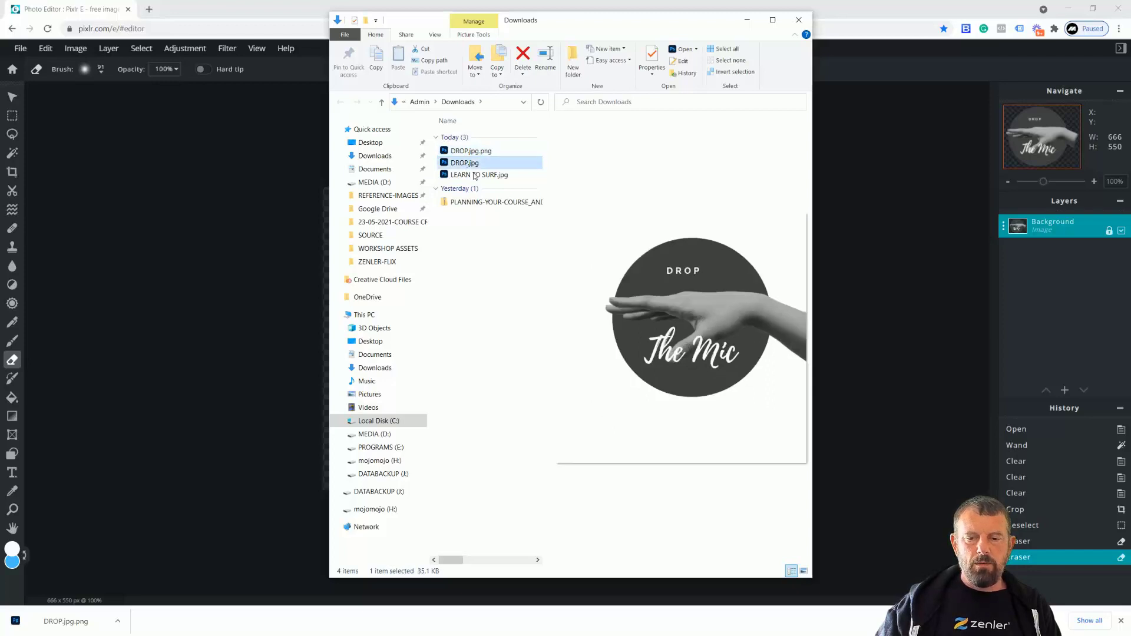
left_click(481, 153)
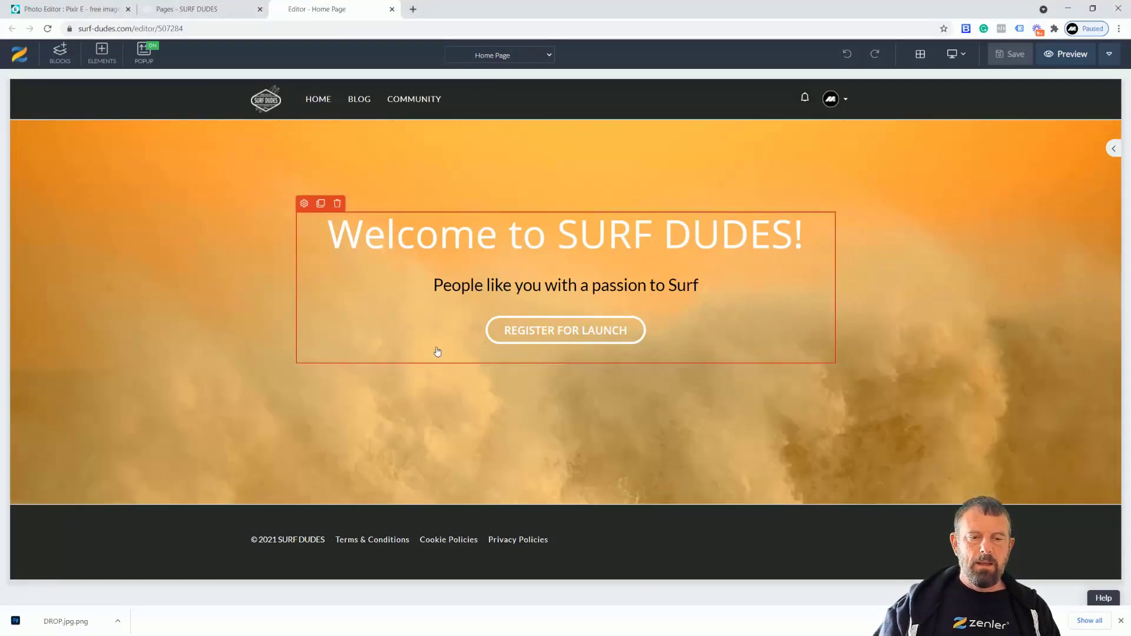
Insert DROP.jpg from Downloads as an image below the REGISTER FOR LAUNCH button, cropped to a square around the circle
left_click(566, 344)
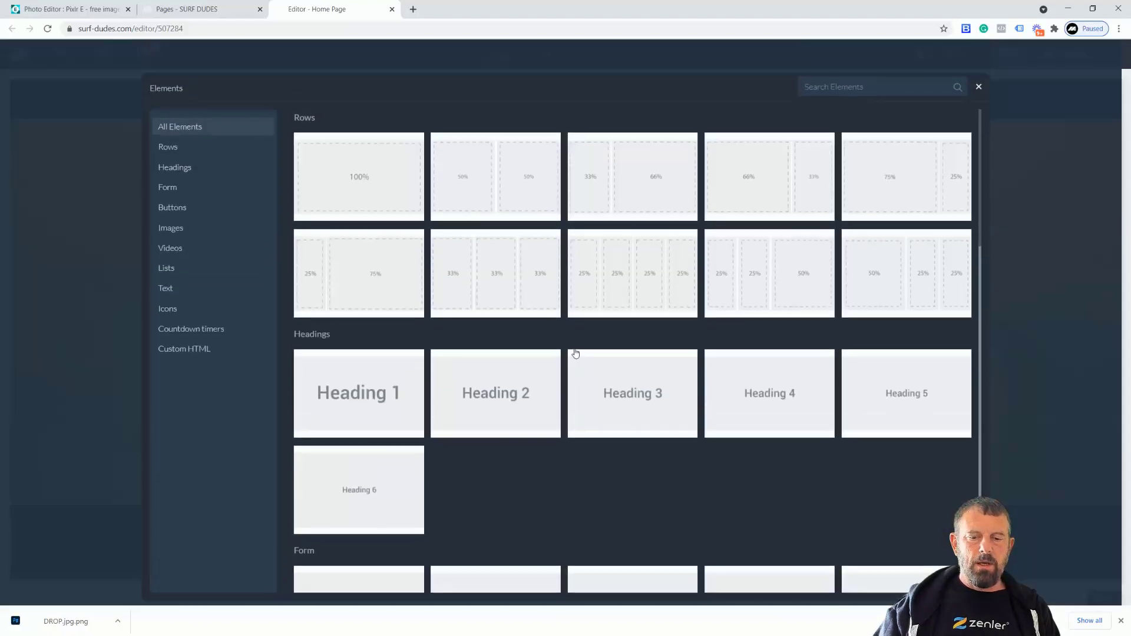
left_click(203, 233)
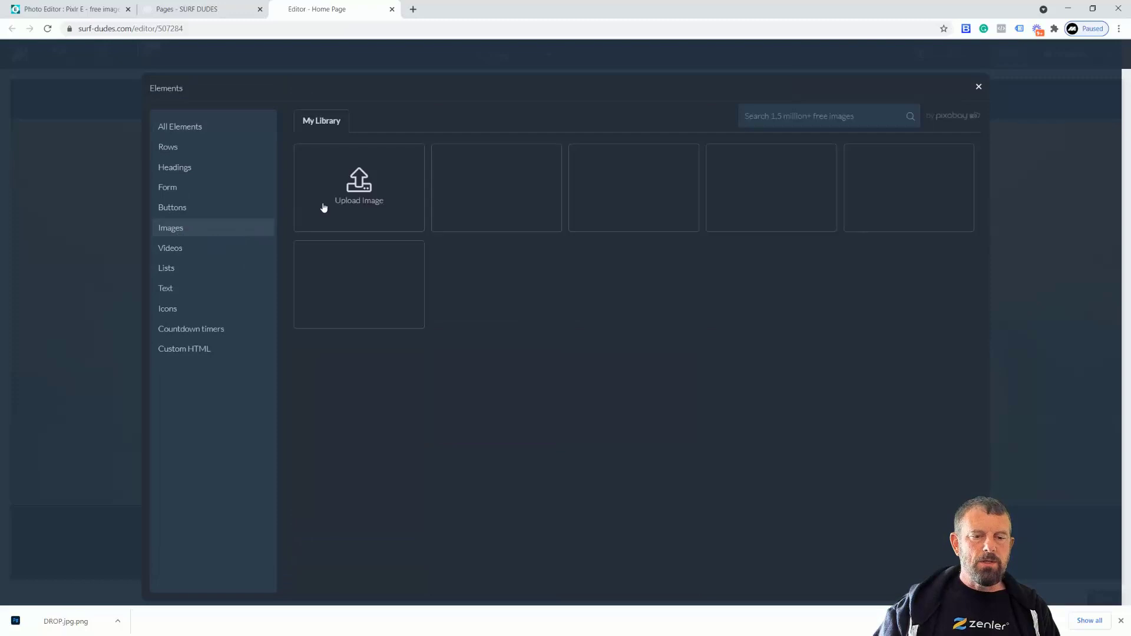
left_click(359, 183)
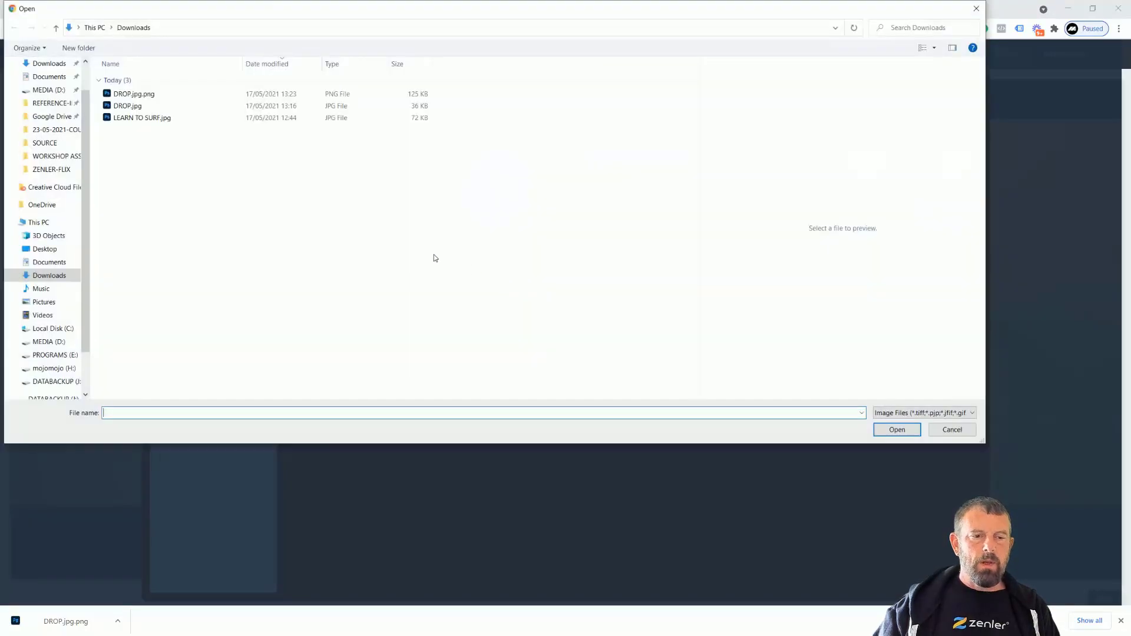
left_click(130, 108)
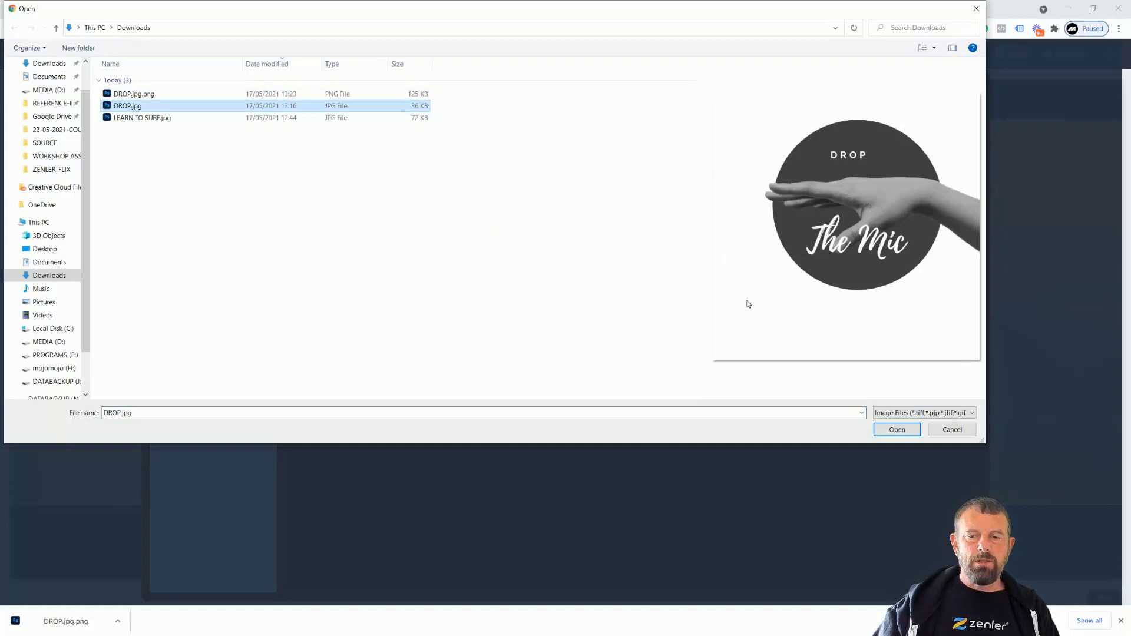
left_click(896, 429)
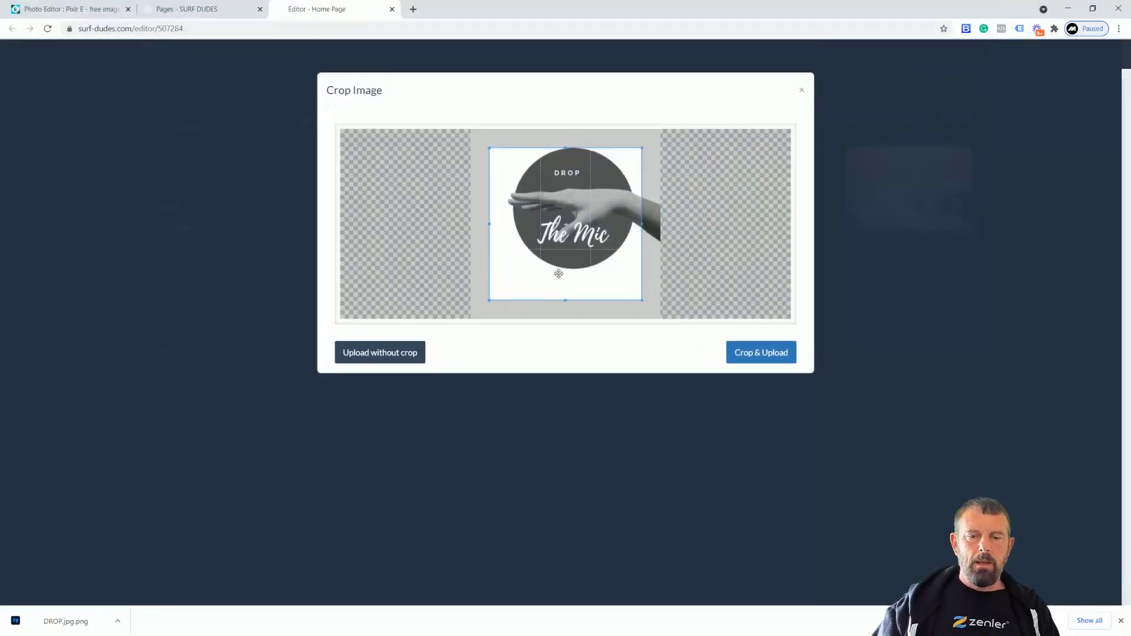
left_click_drag(589, 282, 601, 271)
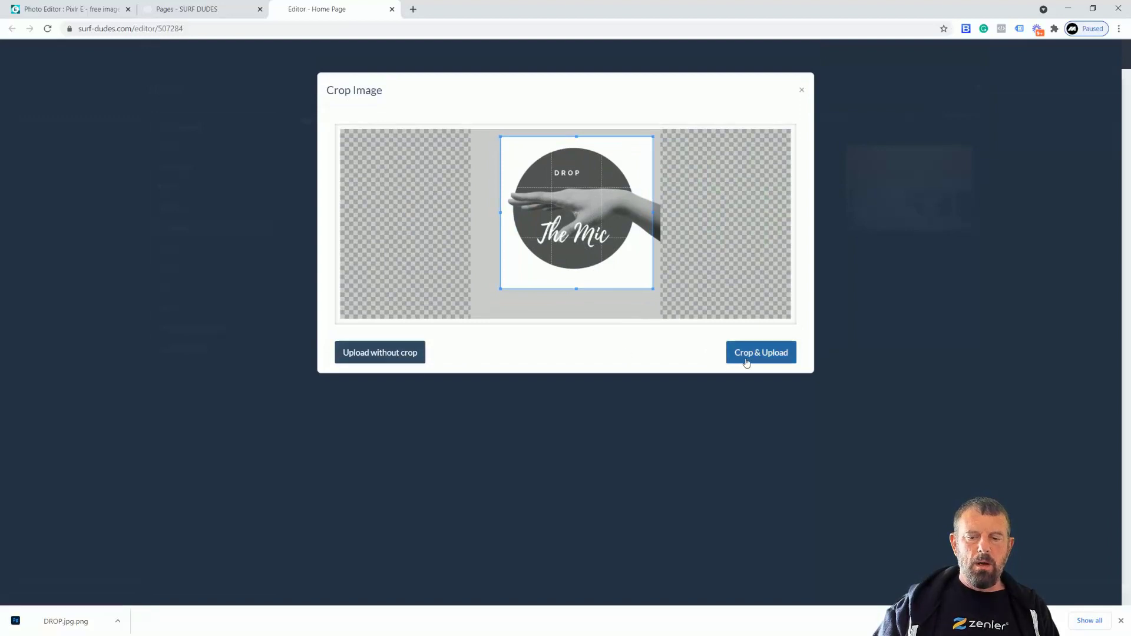
left_click(767, 350)
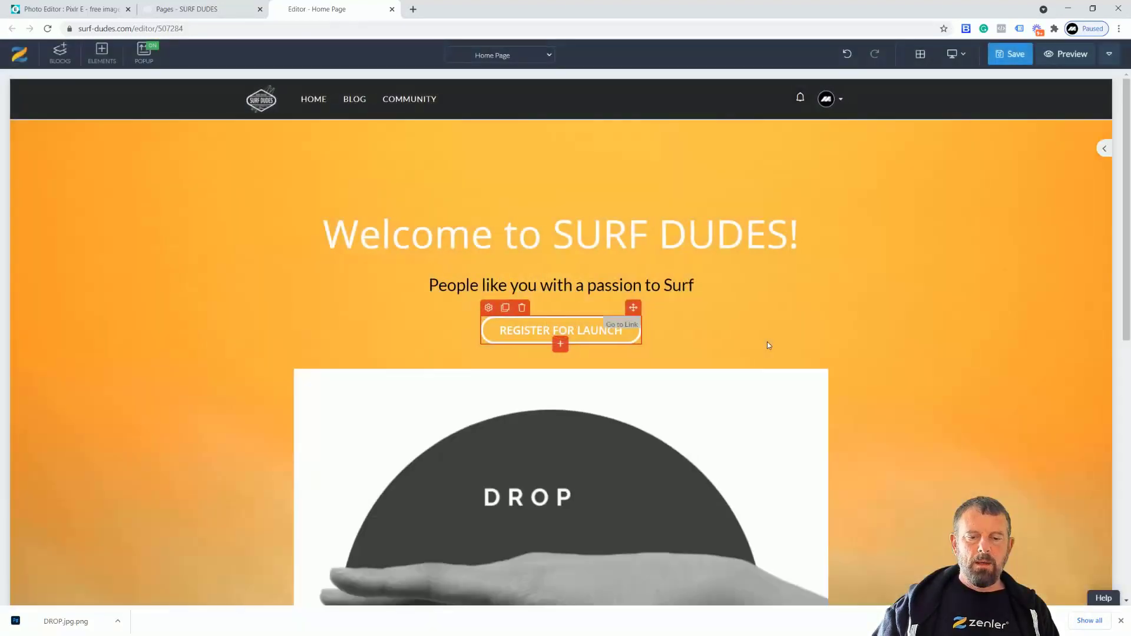
Shrink the inserted DROP image to about a third of its width and duplicate it
scroll(919, 391, "down", 4)
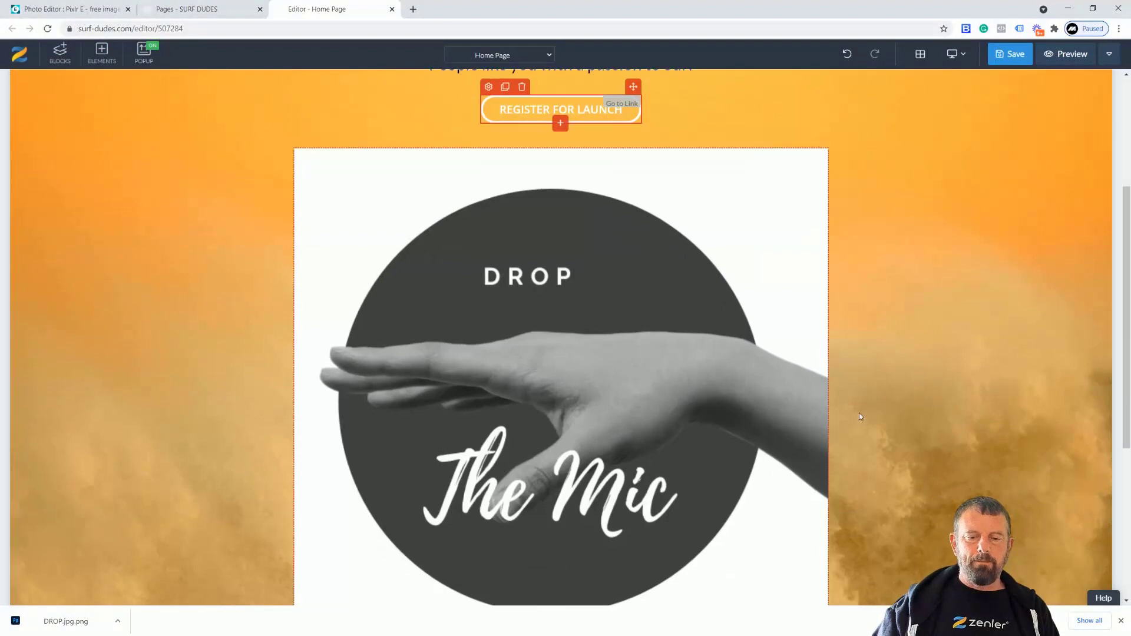
scroll(859, 412, "down", 3)
scroll(851, 416, "down", 1)
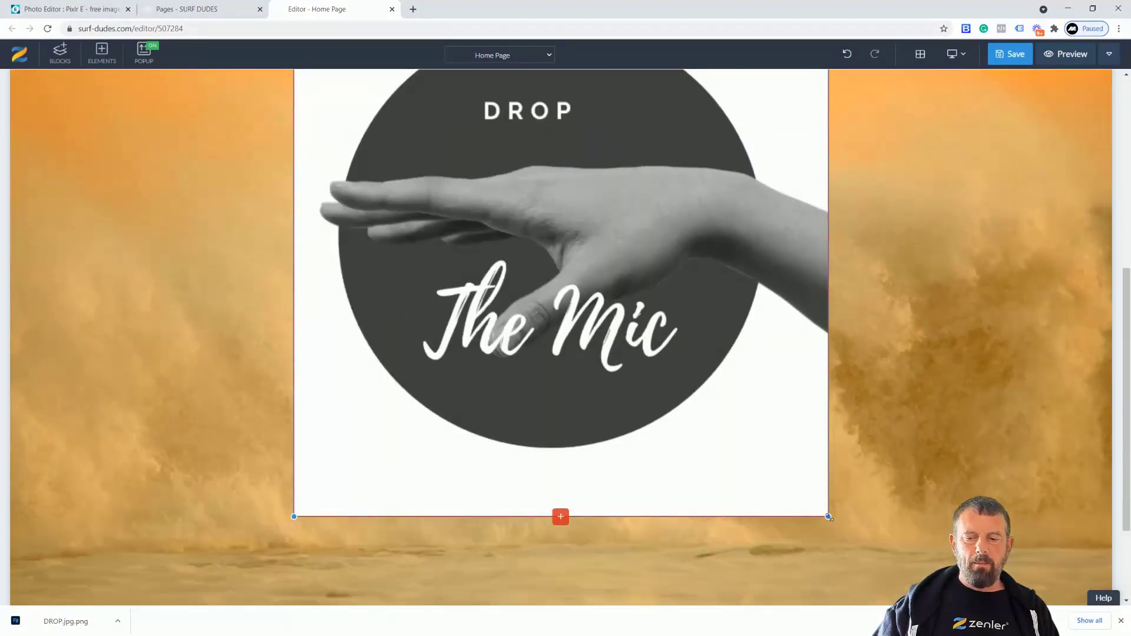
left_click_drag(827, 516, 651, 281)
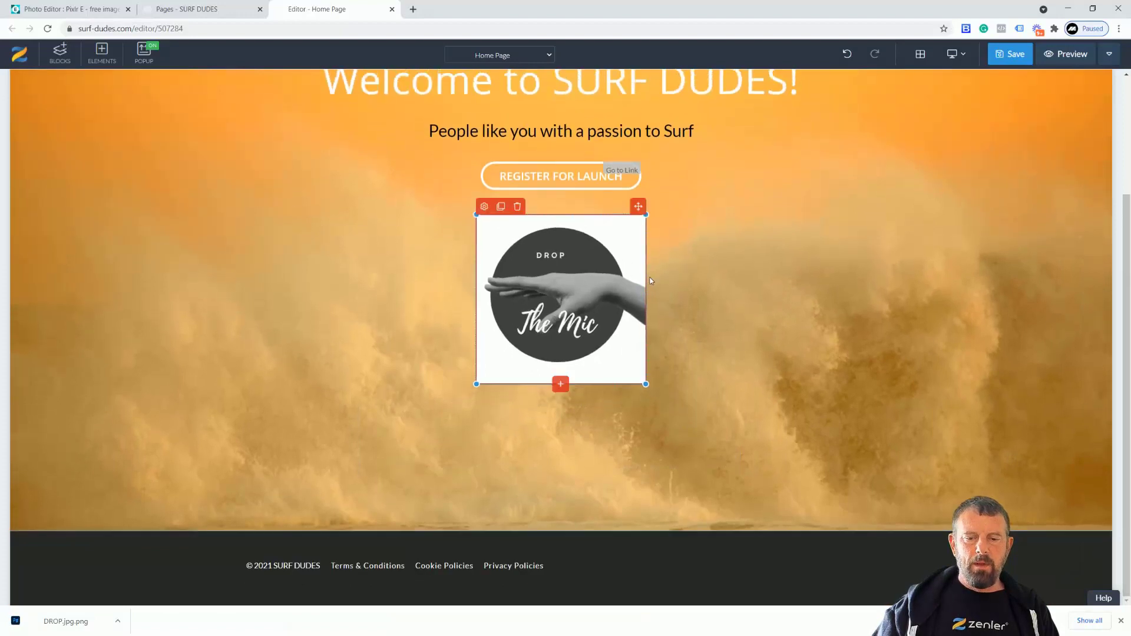
left_click(501, 206)
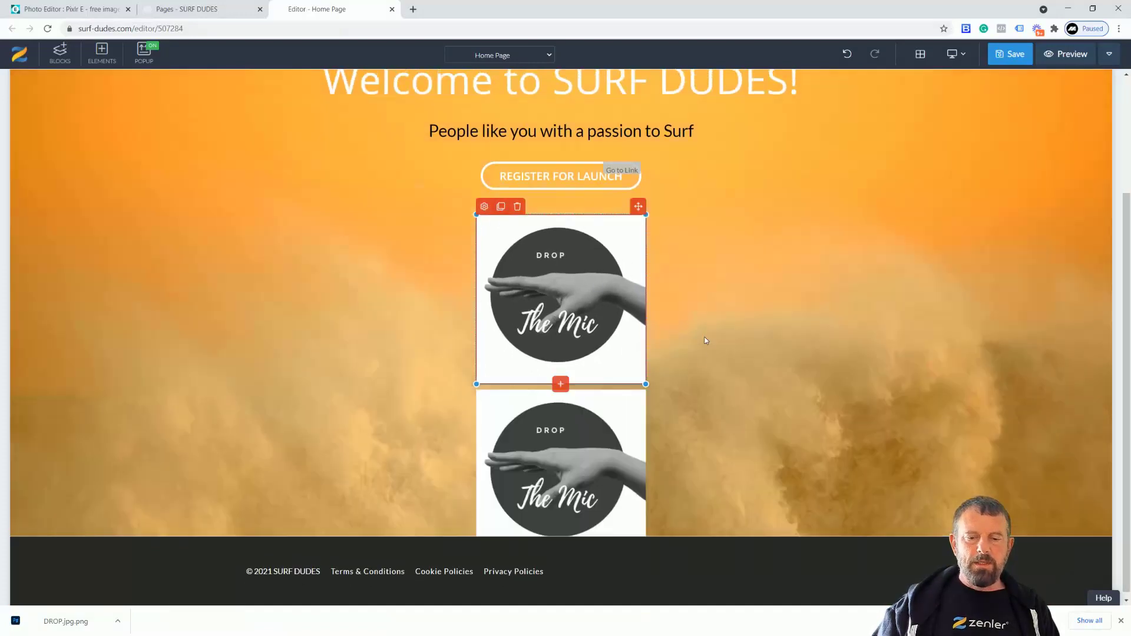
Choose DROP.jpg.png from Downloads as the replacement picture for the lower copy
left_click(559, 429)
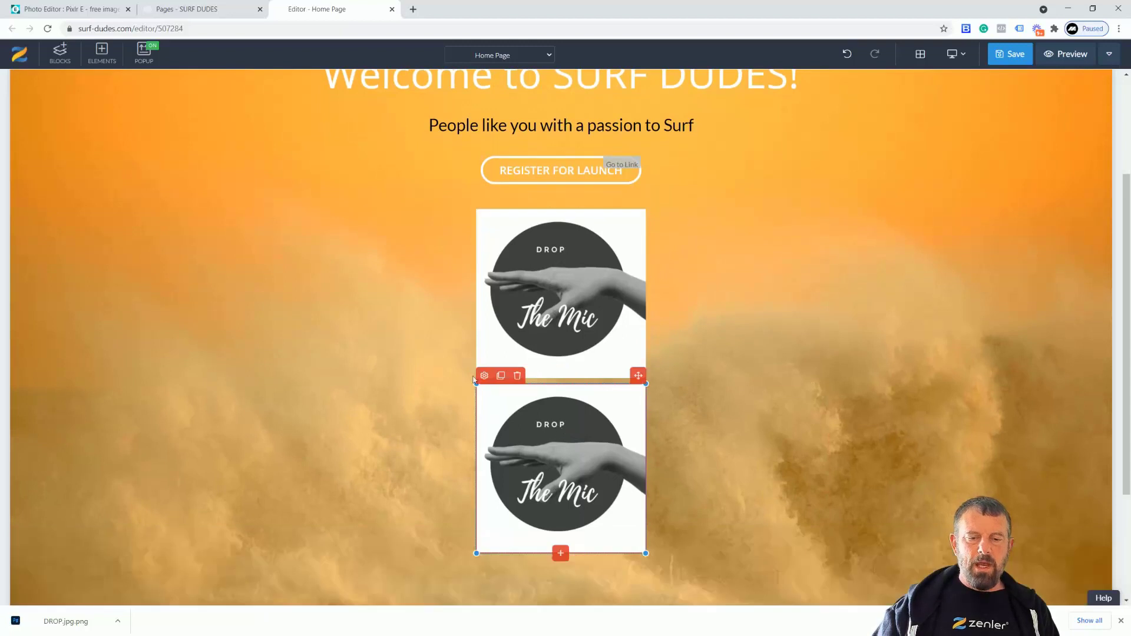
left_click(484, 376)
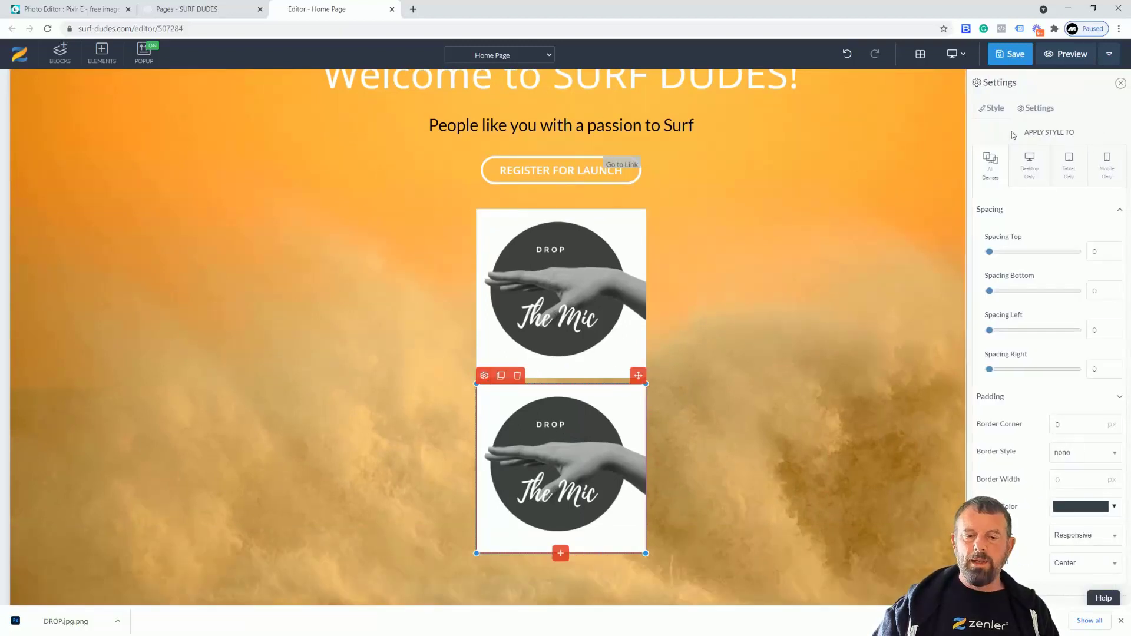
left_click(1037, 108)
left_click(1114, 142)
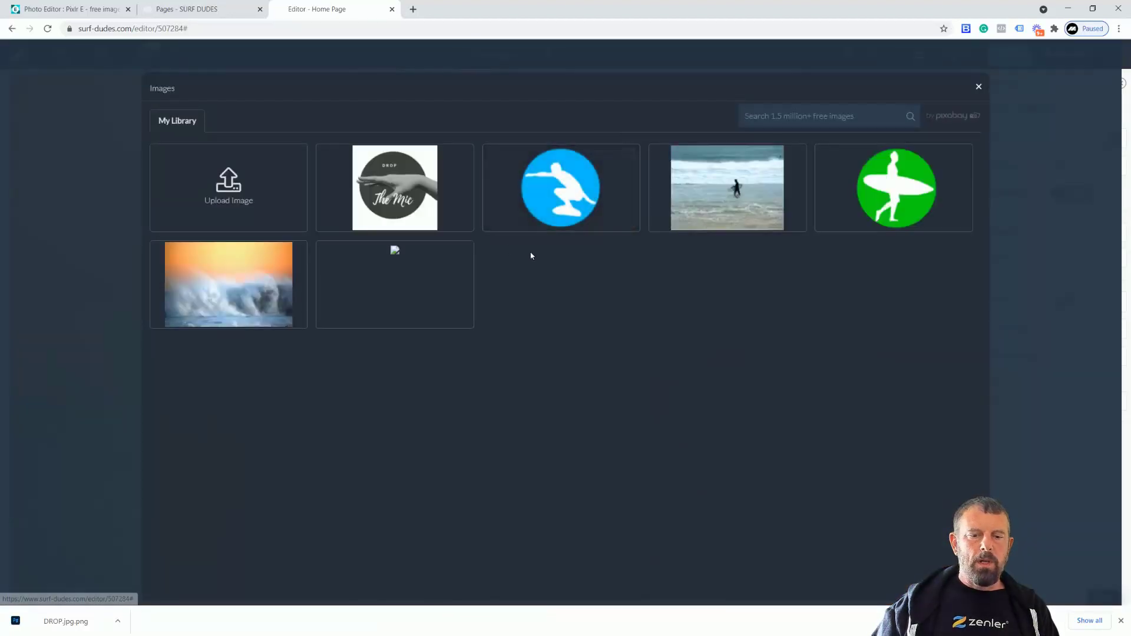
left_click(245, 193)
left_click(133, 94)
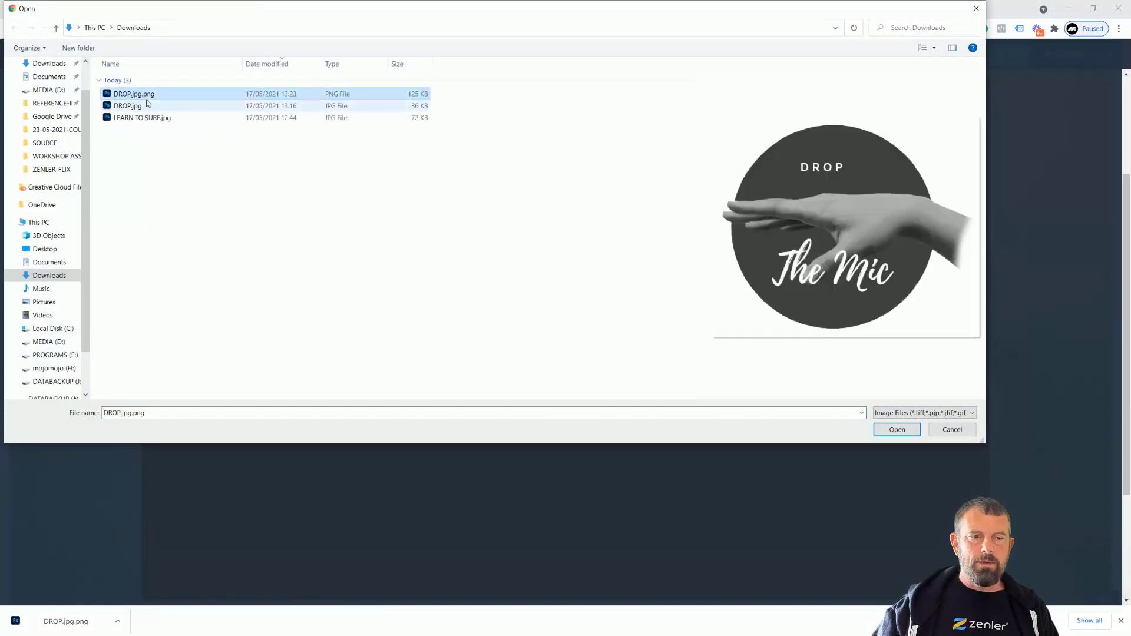
left_click(891, 430)
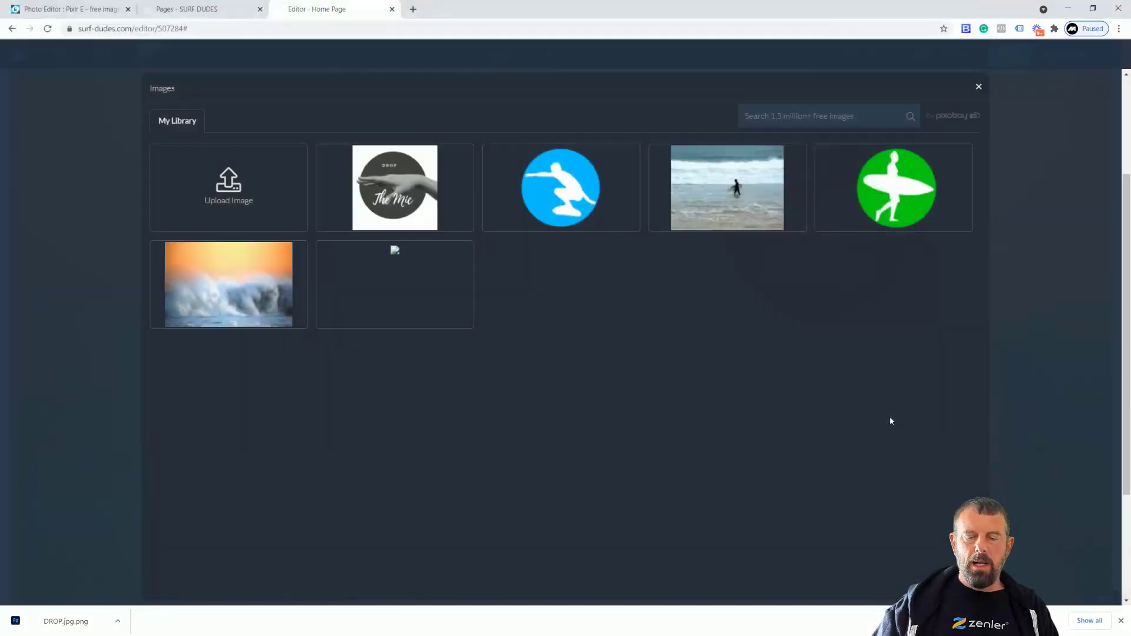
Enlarge the crop frame around the whole circle and hand, and upload the cropped transparent image
left_click_drag(656, 298, 671, 318)
left_click_drag(472, 148, 423, 131)
left_click_drag(489, 182, 493, 182)
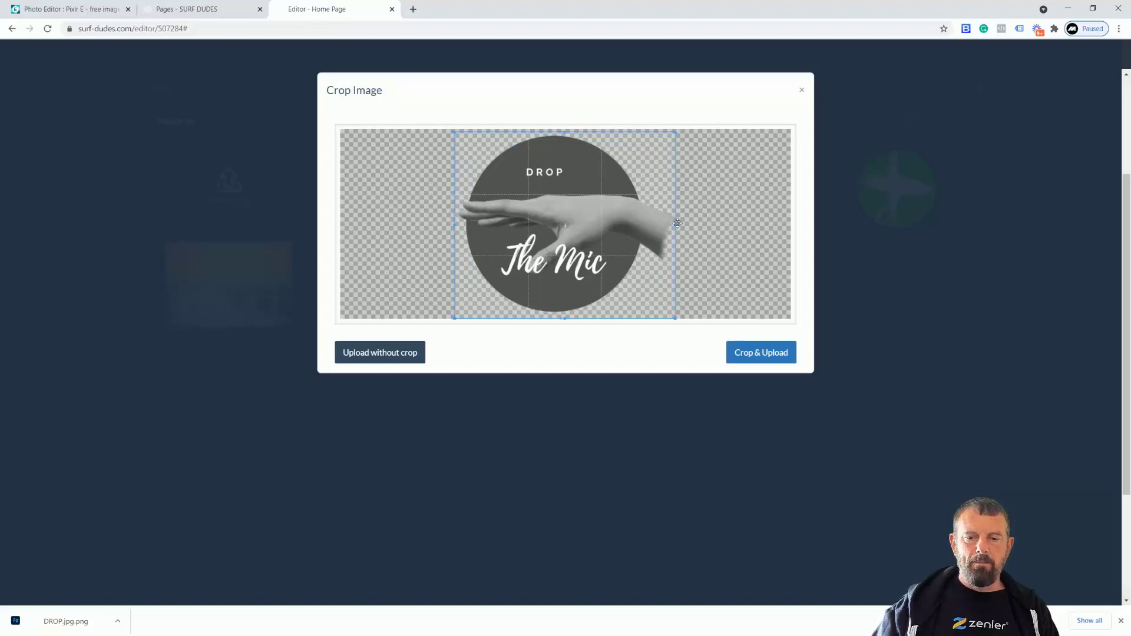
left_click_drag(675, 224, 685, 225)
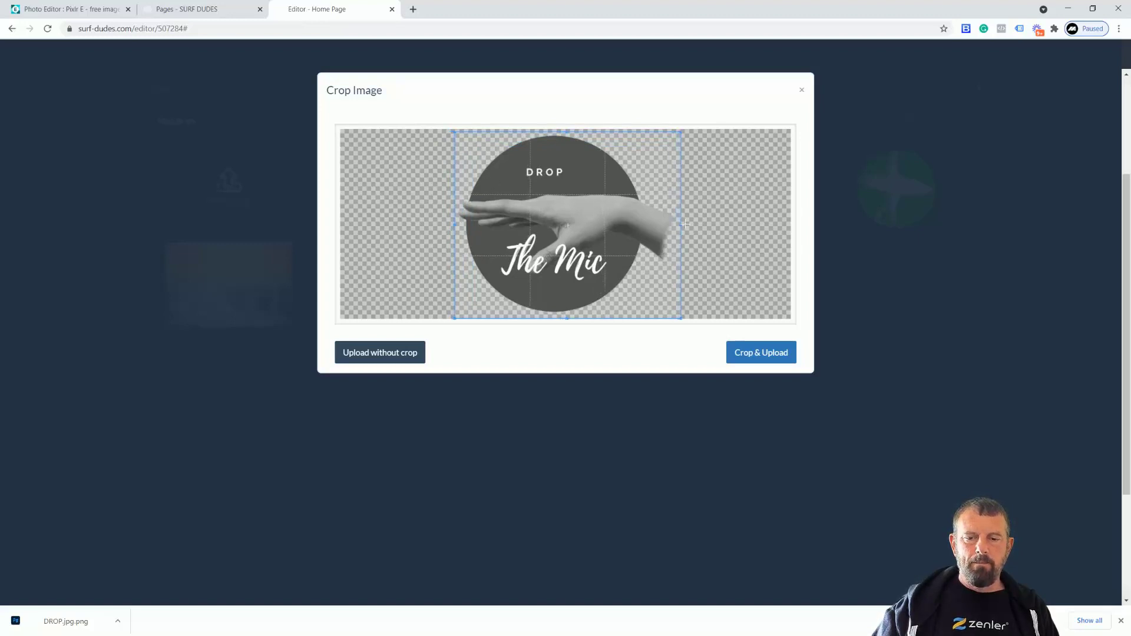
left_click_drag(456, 221, 450, 221)
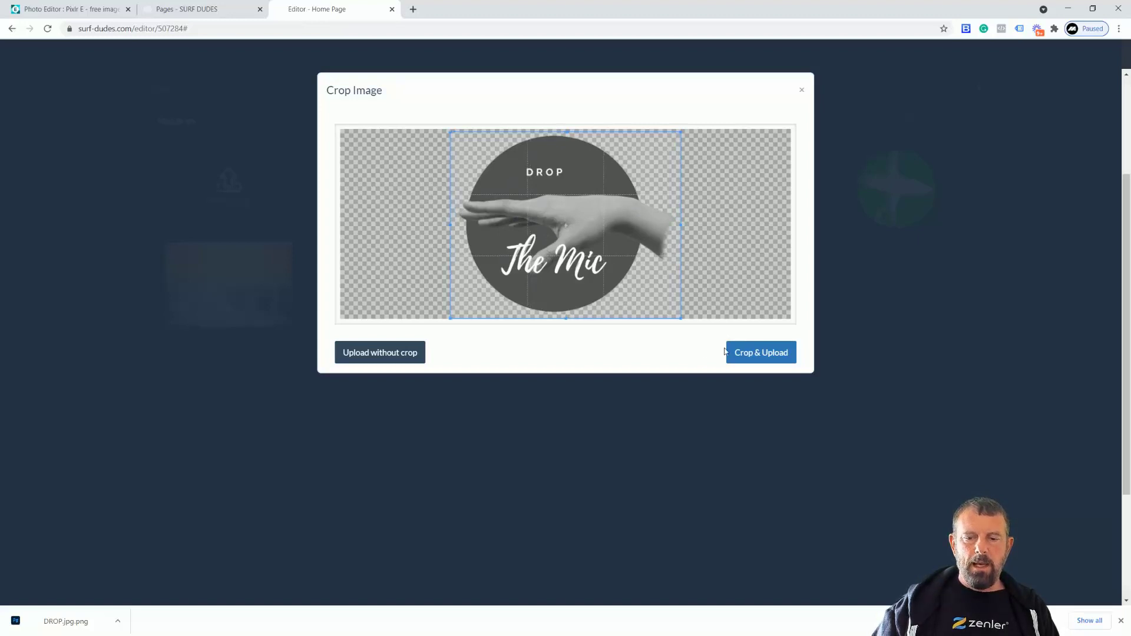
left_click(759, 358)
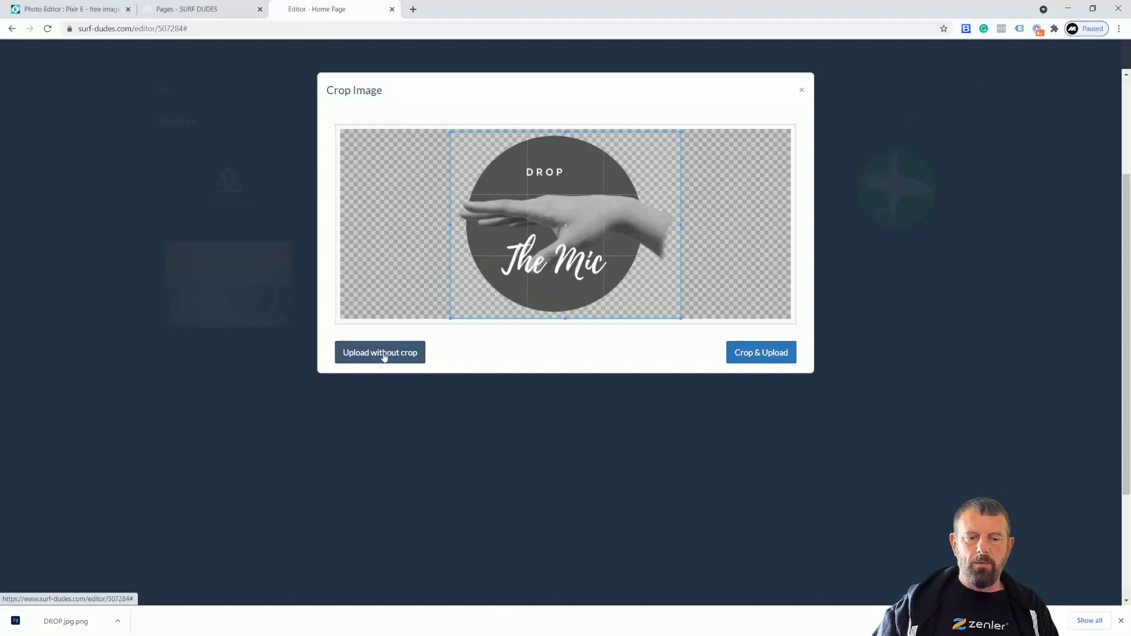
left_click(747, 357)
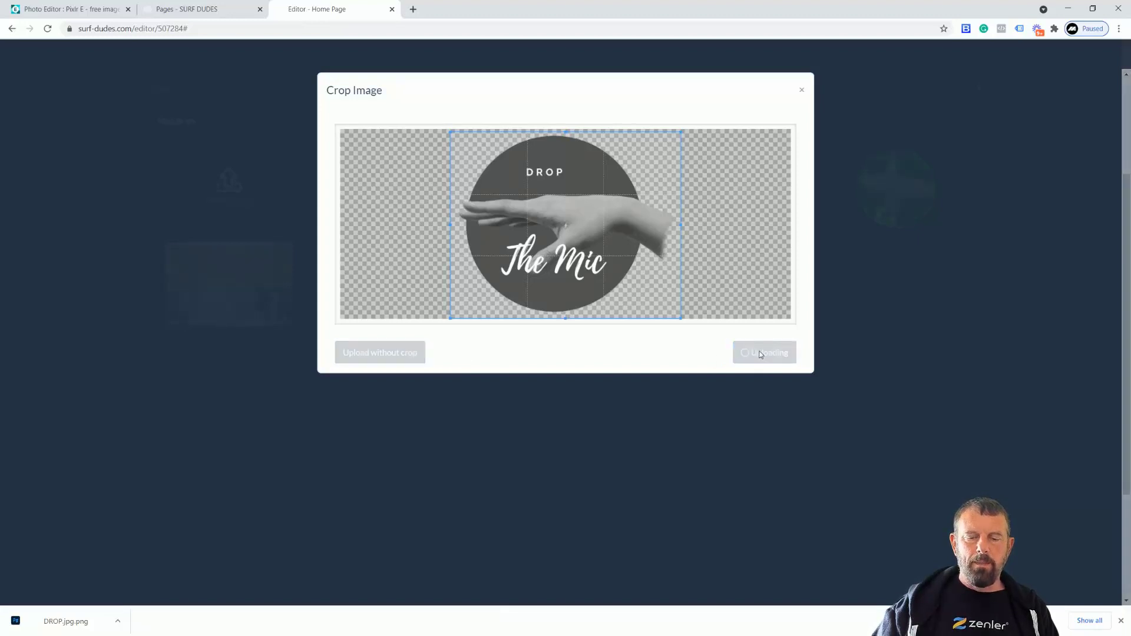
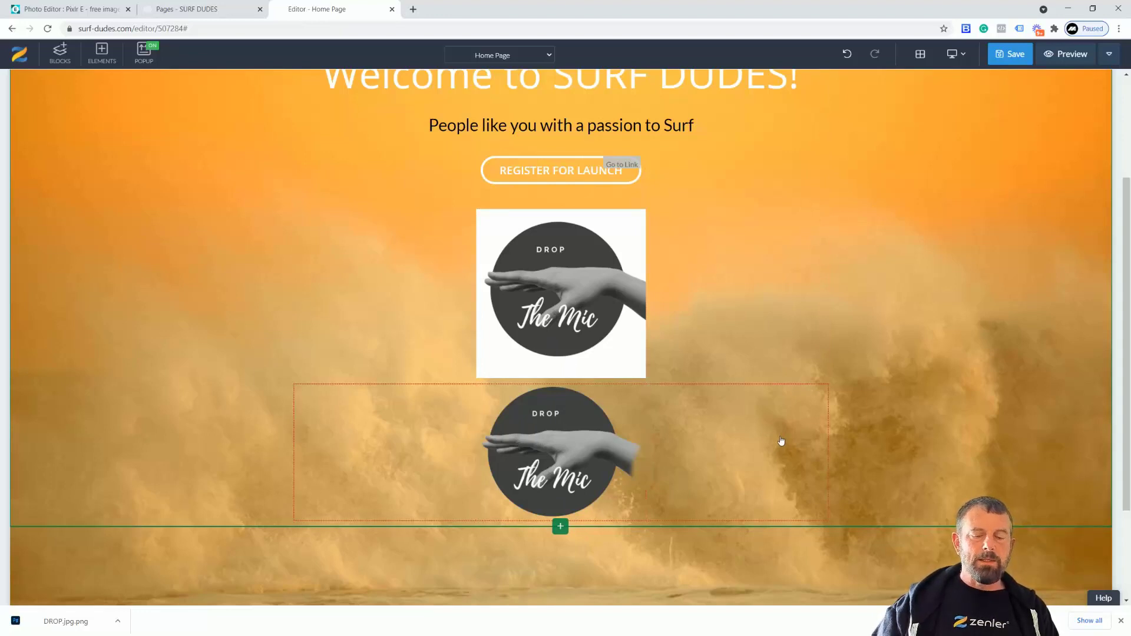
Switch to Pixlr E to view the edited image and return to the Home Page editor
left_click(87, 10)
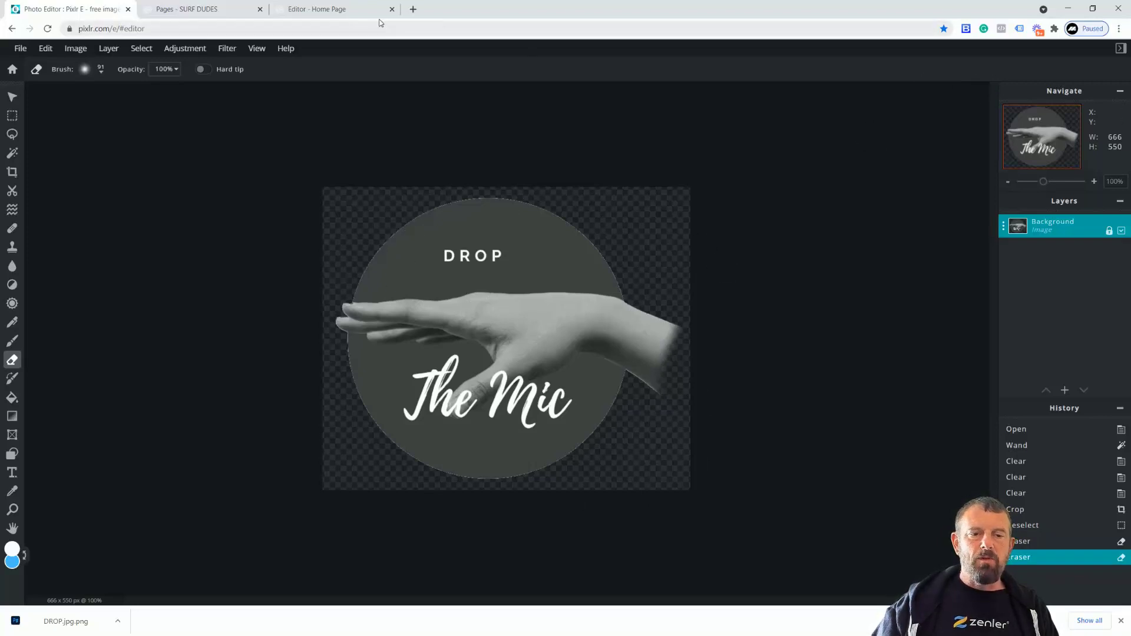
left_click(310, 10)
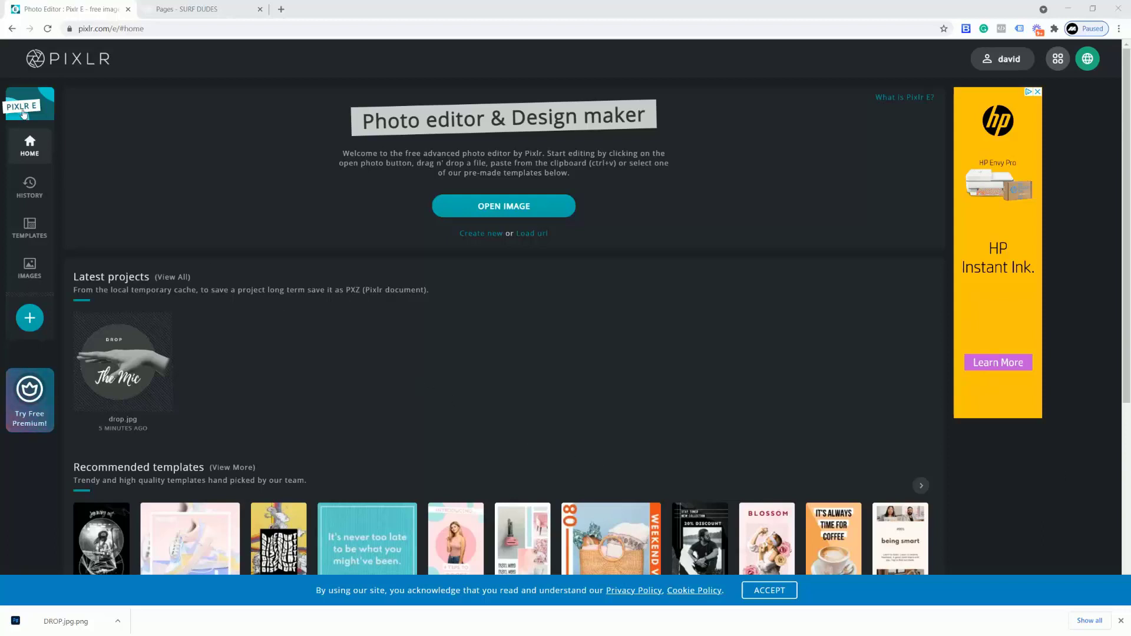
Search Pixlr's stock images for mountain
left_click(29, 268)
type("mountain")
key("Return")
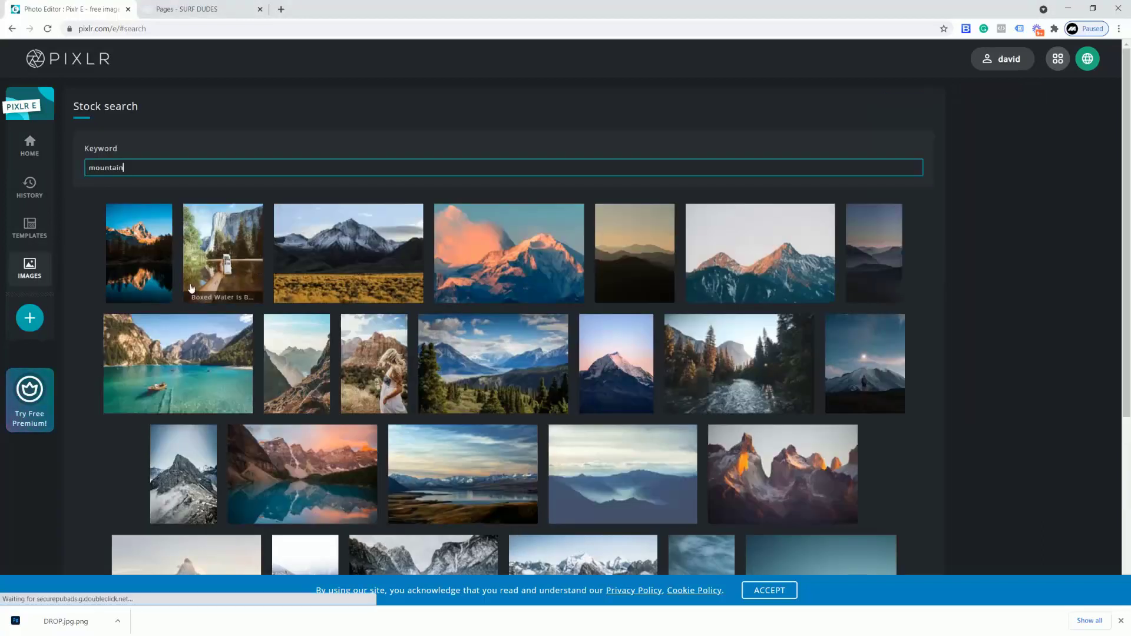
Search the stock images for Surfing and open the photo of the surfer crouching inside the turquoise wave
double_click(133, 173)
type("Surfing")
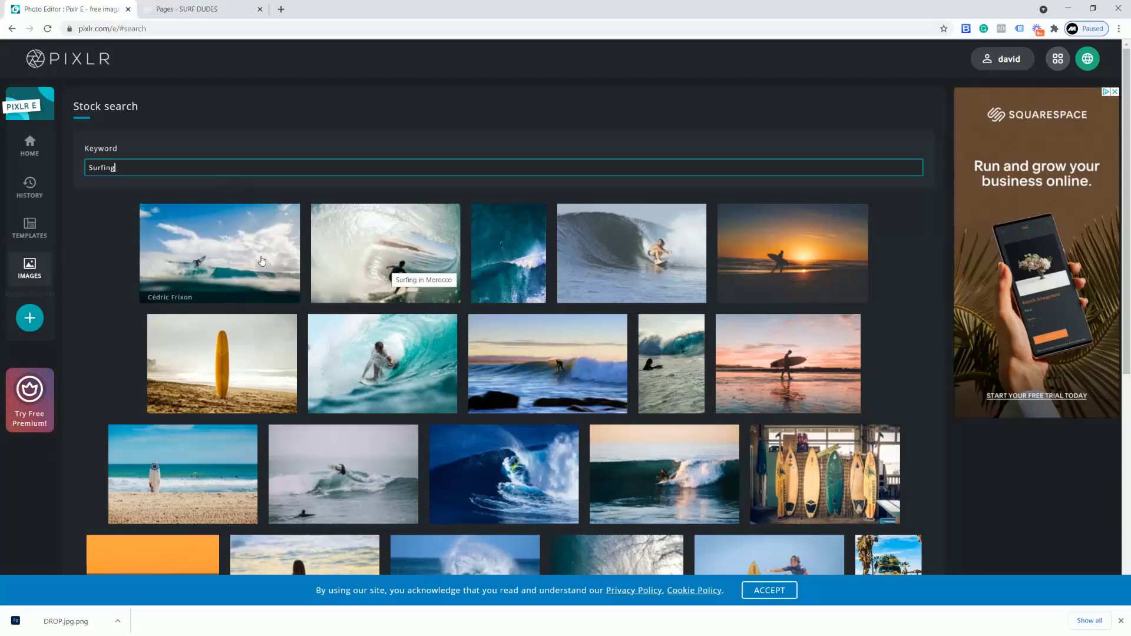
left_click(386, 365)
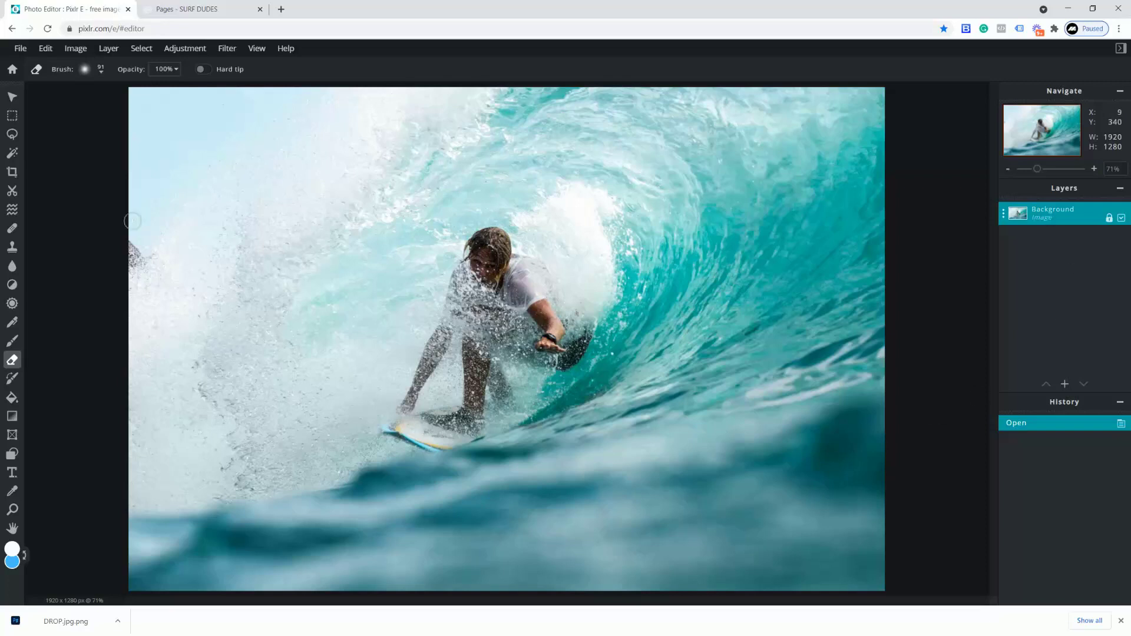
Make a circular marquee selection about 1121 px across and position it around the surfer
left_click(13, 121)
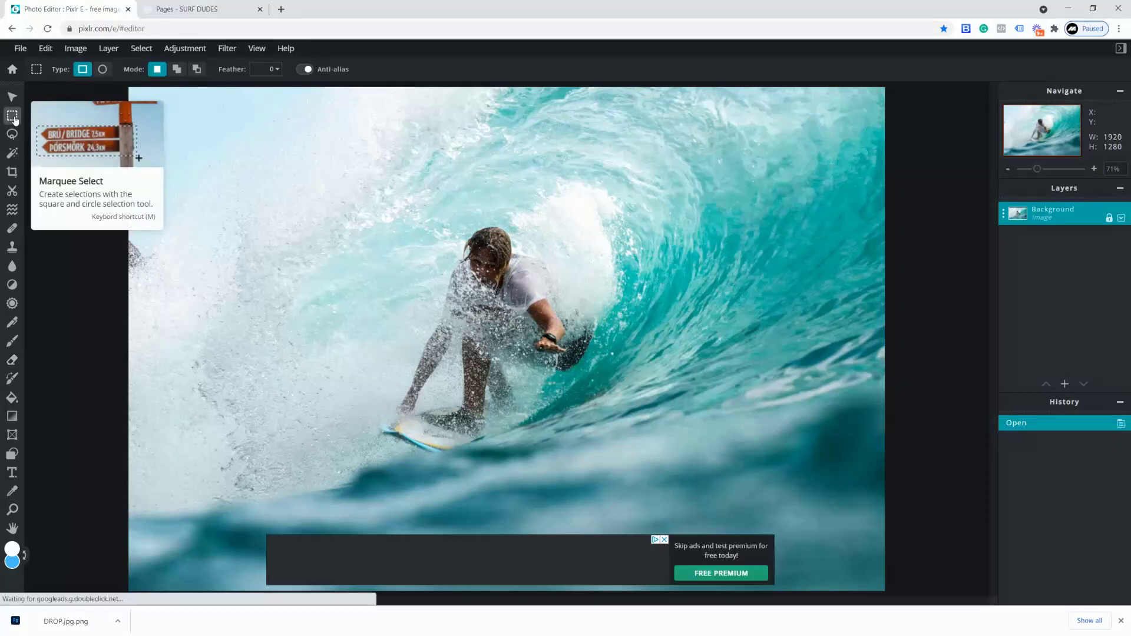
left_click(103, 70)
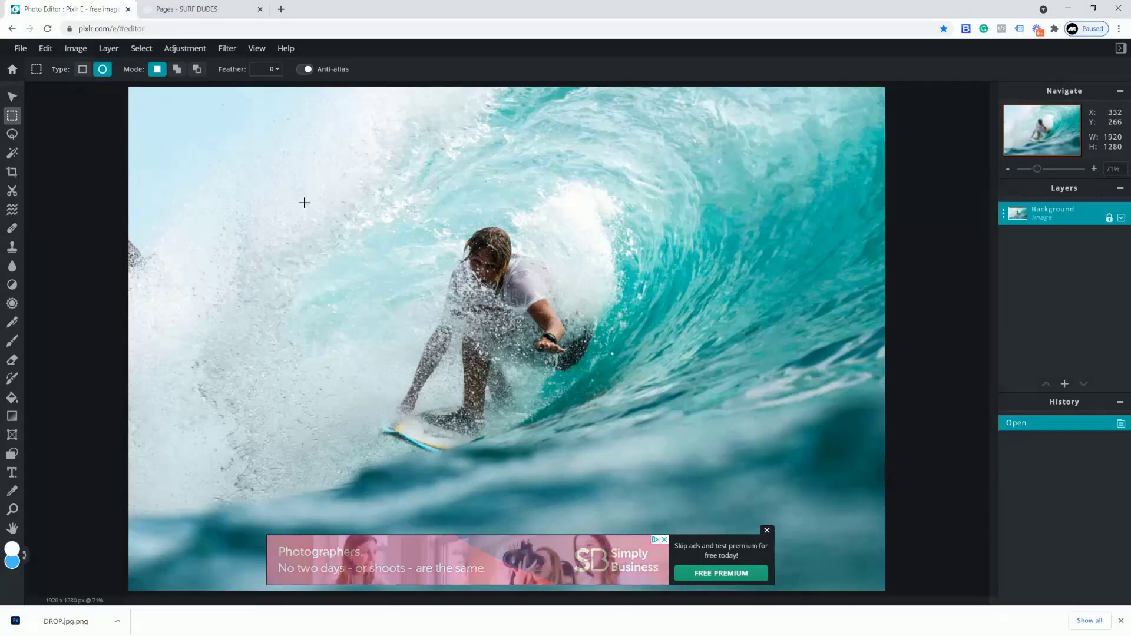
left_click(767, 532)
left_click_drag(312, 146, 766, 566)
left_click_drag(588, 449, 555, 420)
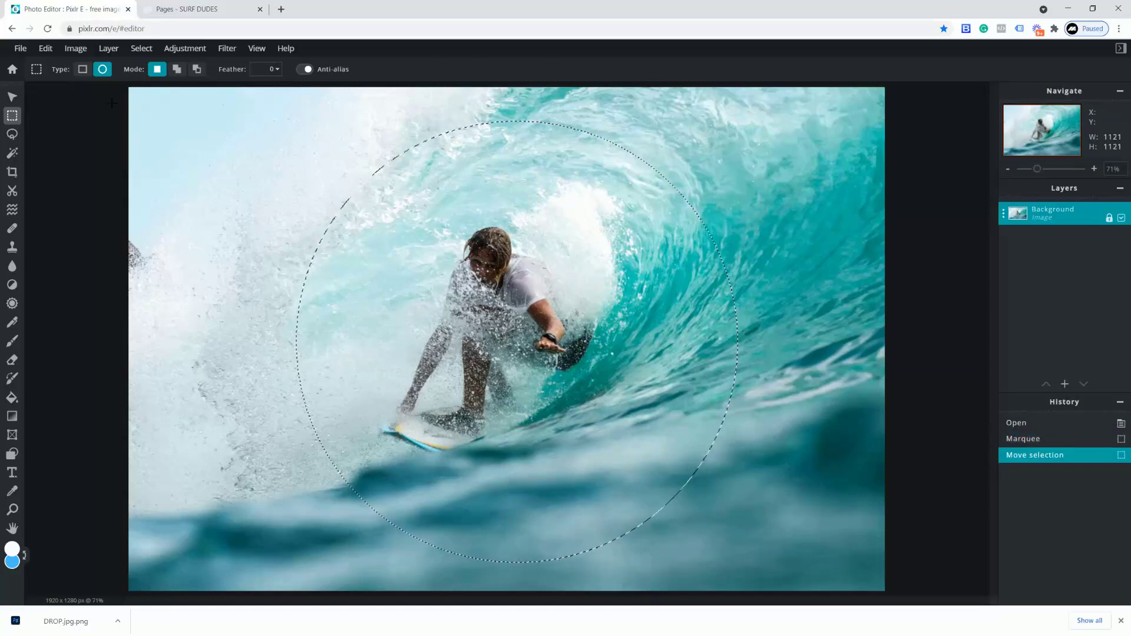
Invert the circular selection, delete the area outside the circle, and deselect
left_click(139, 51)
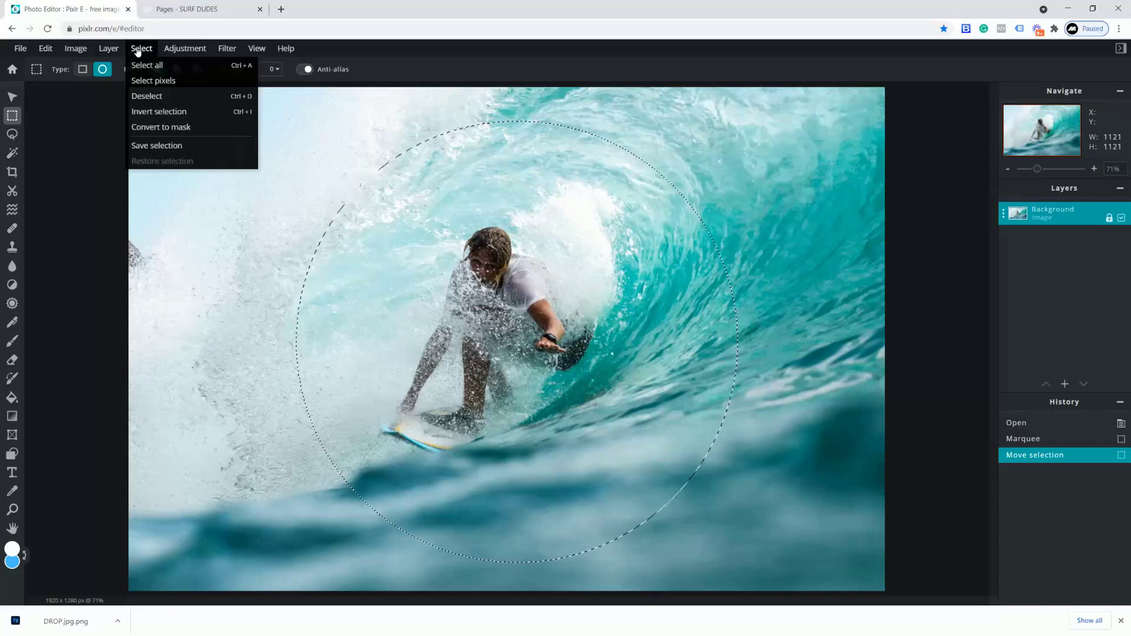
key("ctrl+i")
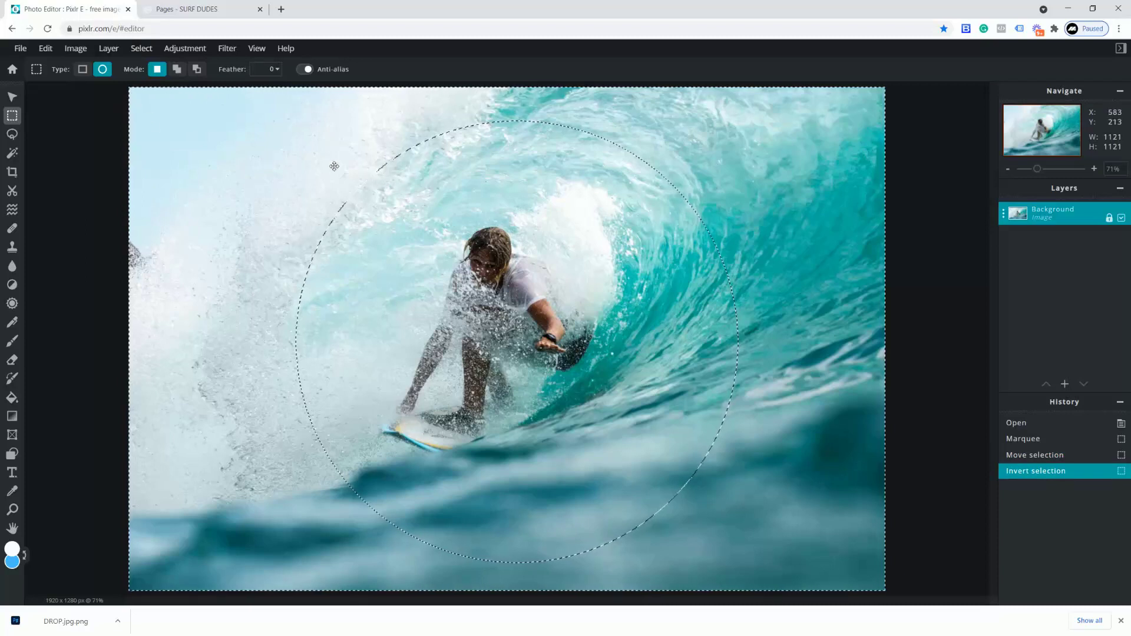
key("Delete")
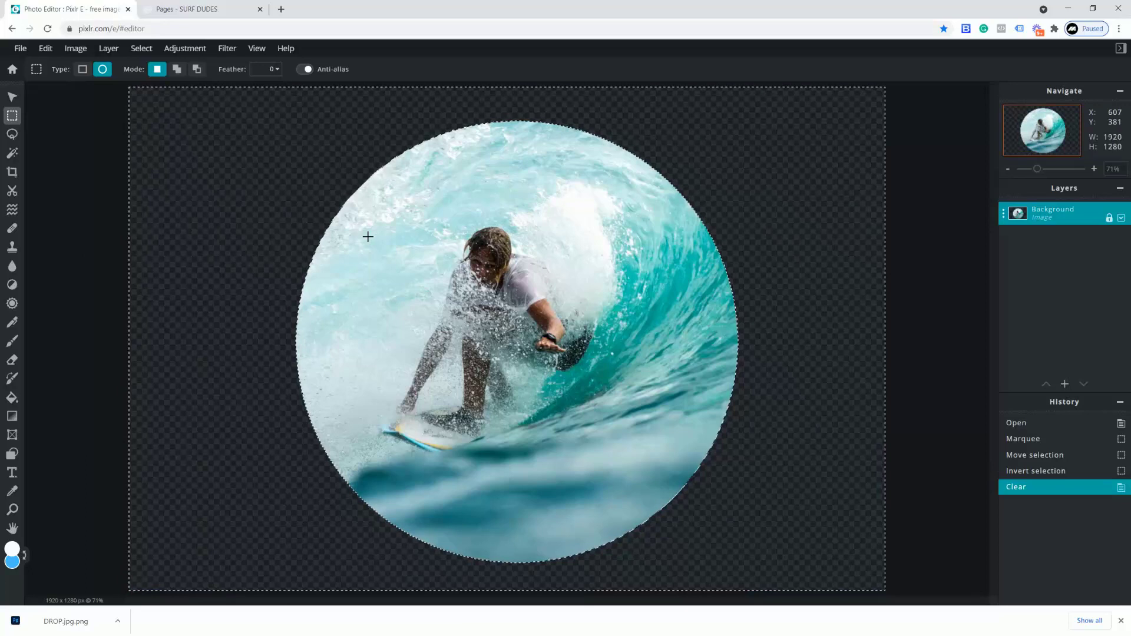
key("alt")
key("ctrl+d")
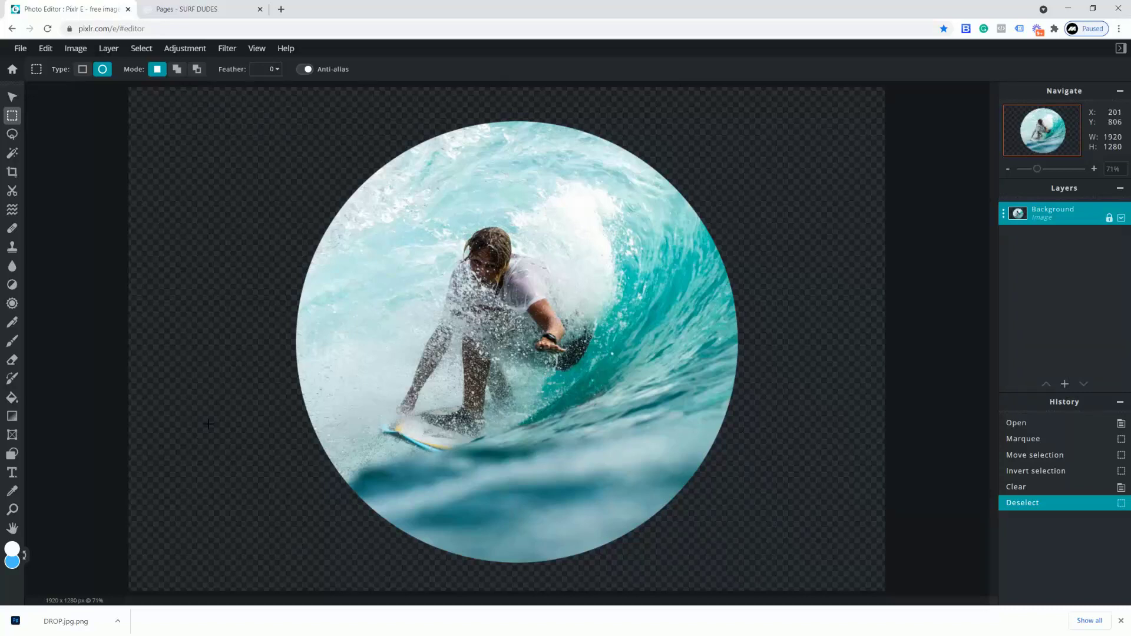
Crop the empty sides of the canvas closer to the circle, to about 1292 px wide
left_click(11, 171)
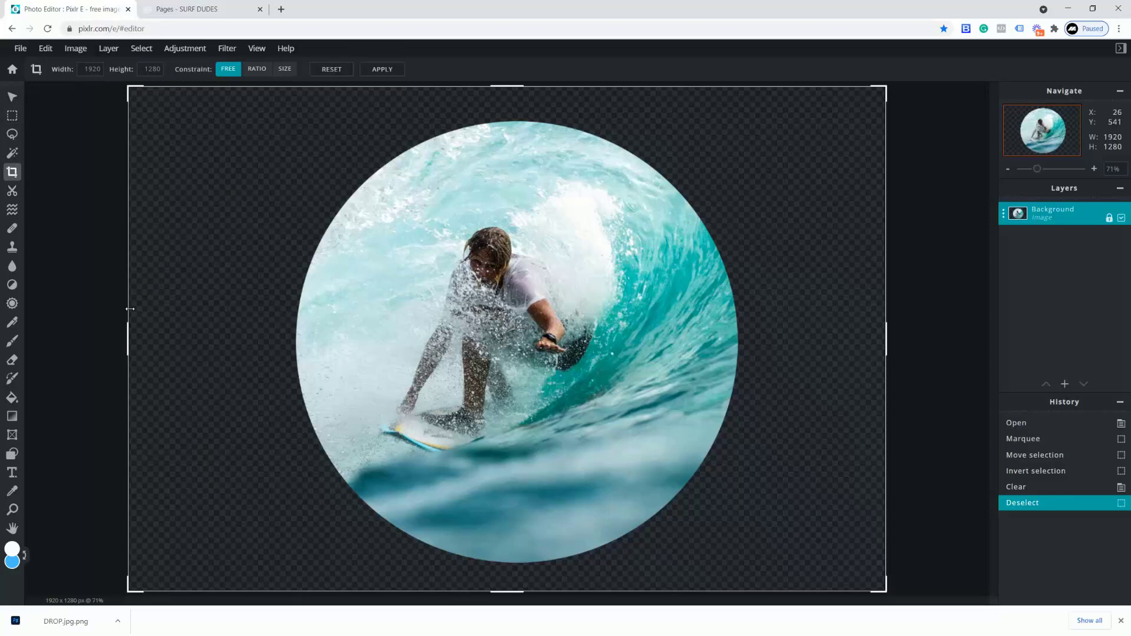
left_click_drag(129, 331, 264, 333)
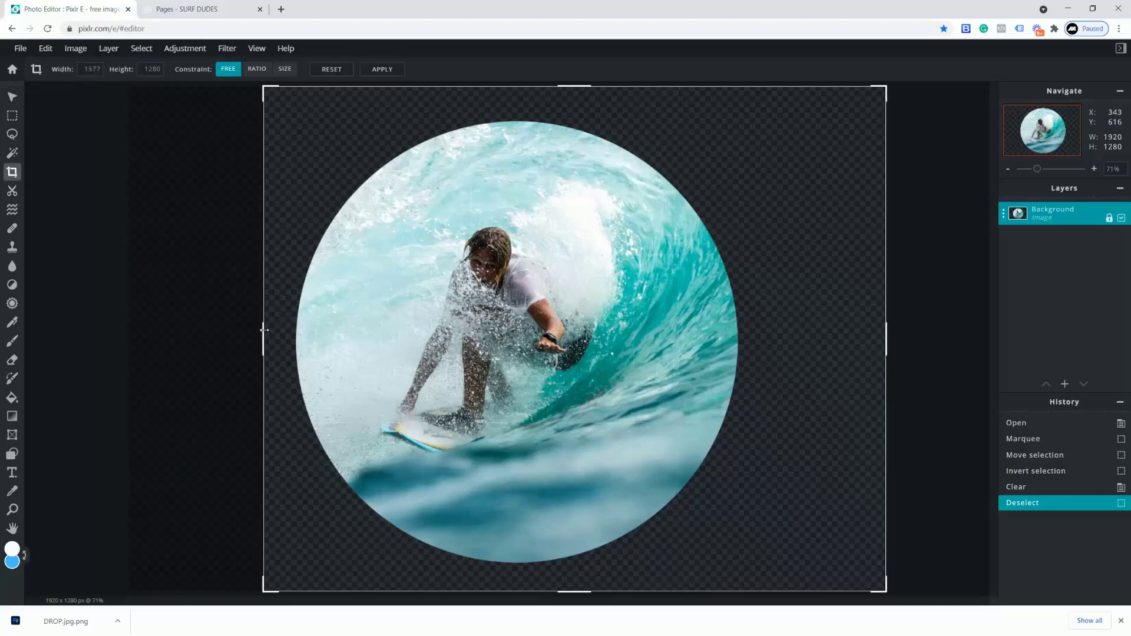
left_click_drag(881, 336, 780, 334)
key("Return")
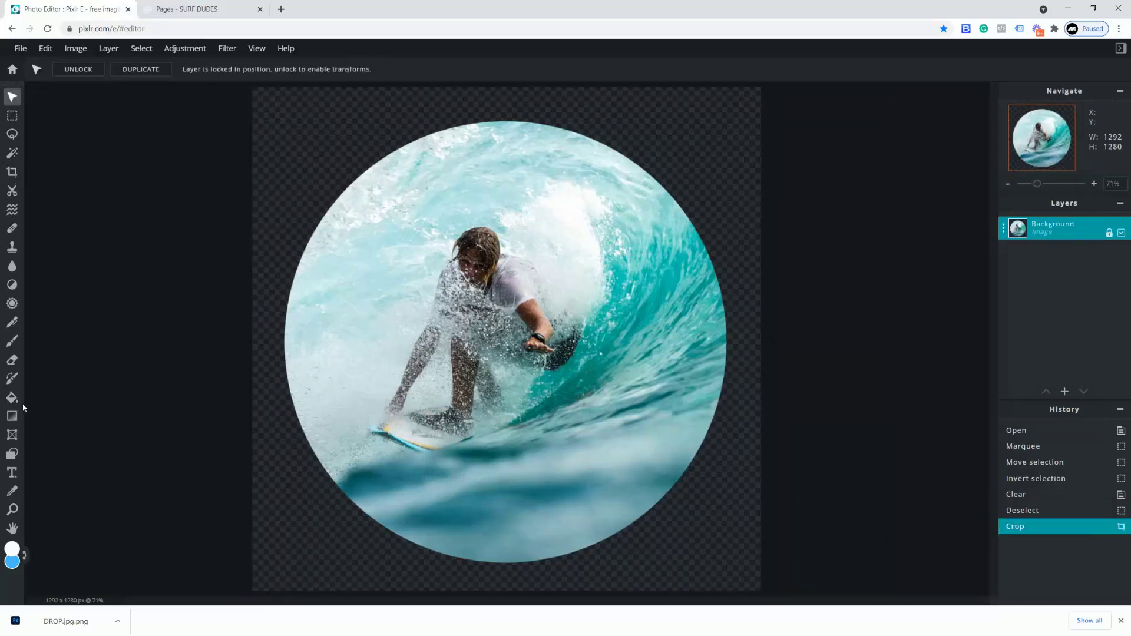
Add a text layer reading SURFING FOR BEGINNERS
left_click(12, 473)
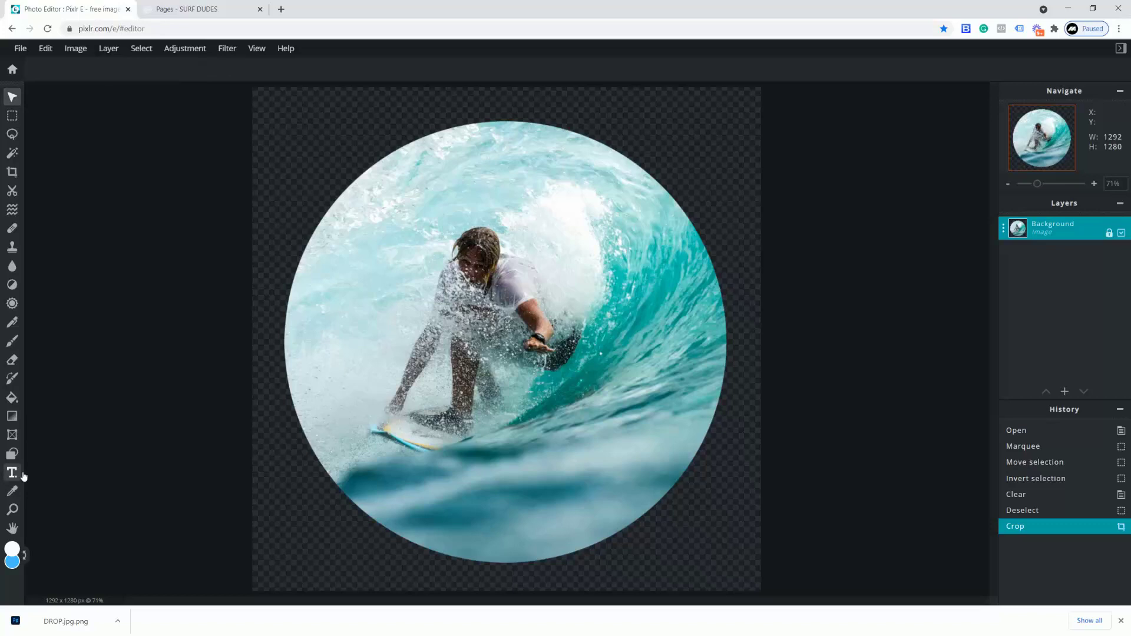
left_click(338, 201)
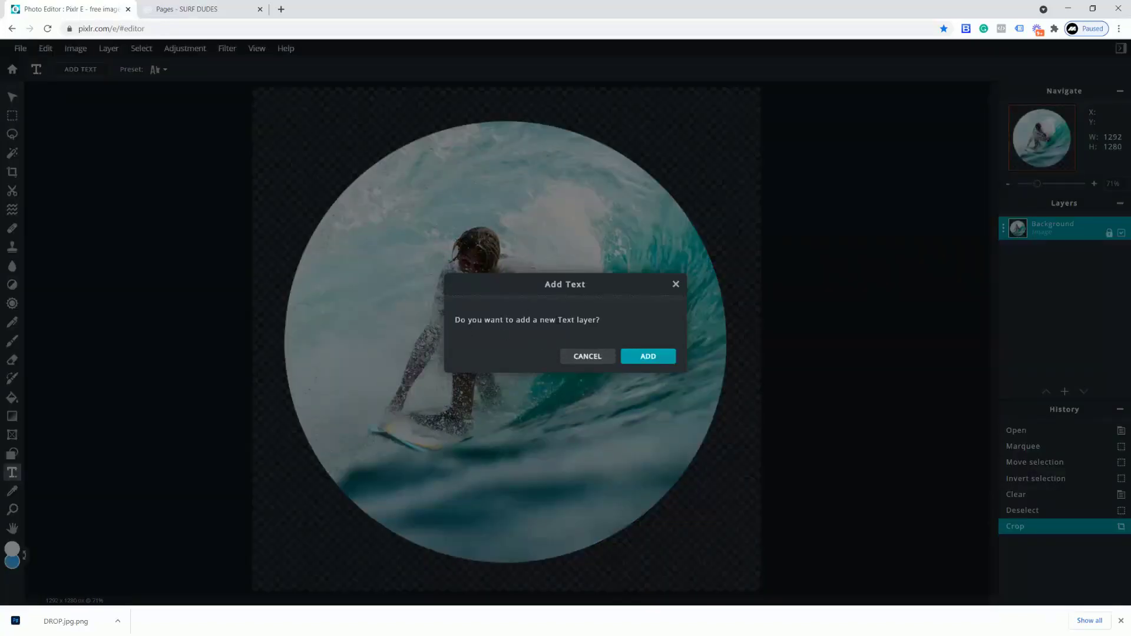
left_click(647, 357)
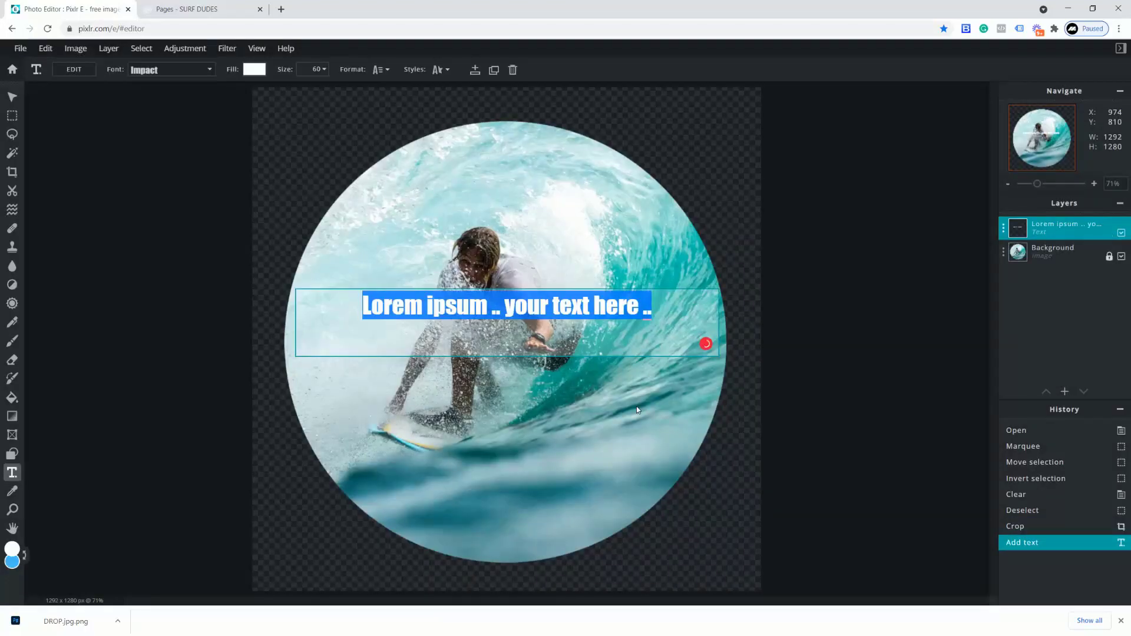
type("SURFING FOR ")
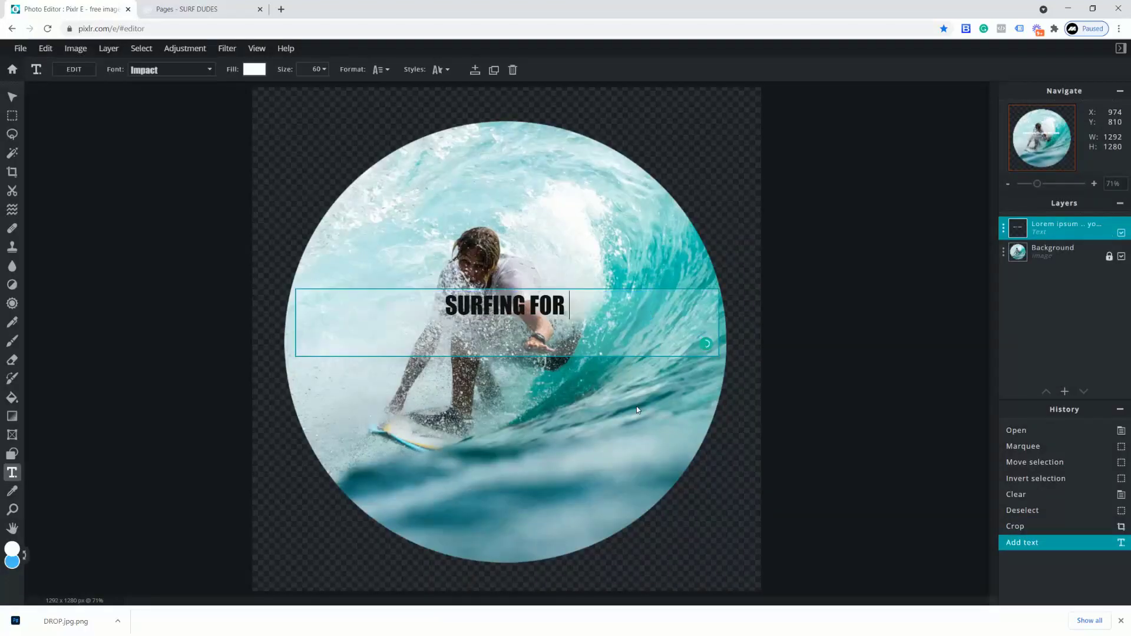
type("BEGINNERS")
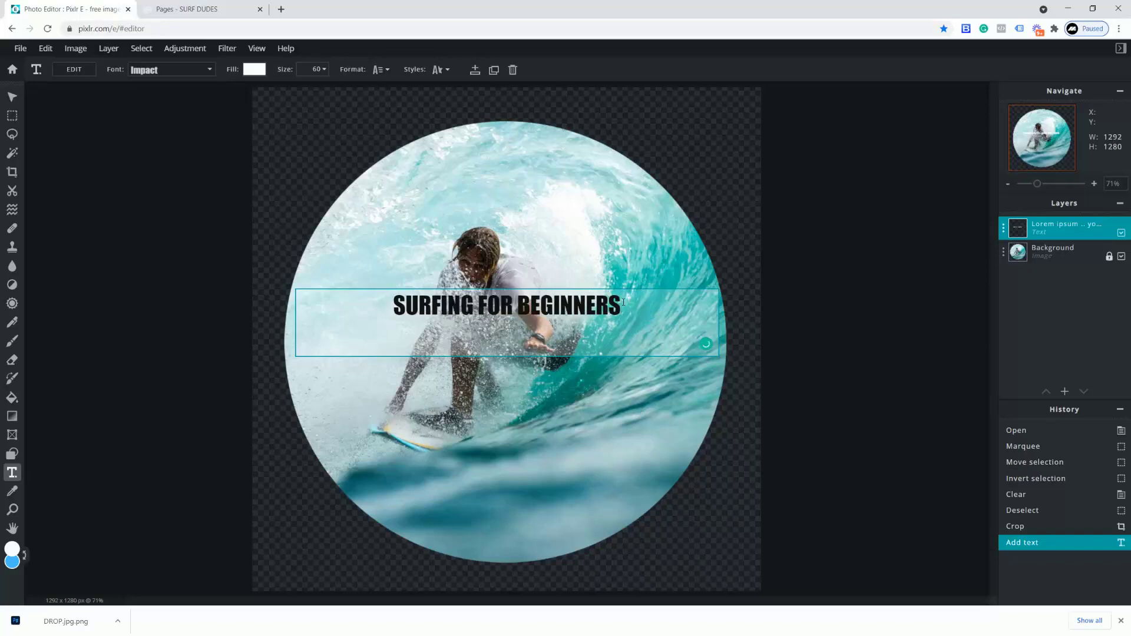
Set the title's font to Aberus and its fill color to black
left_click(207, 71)
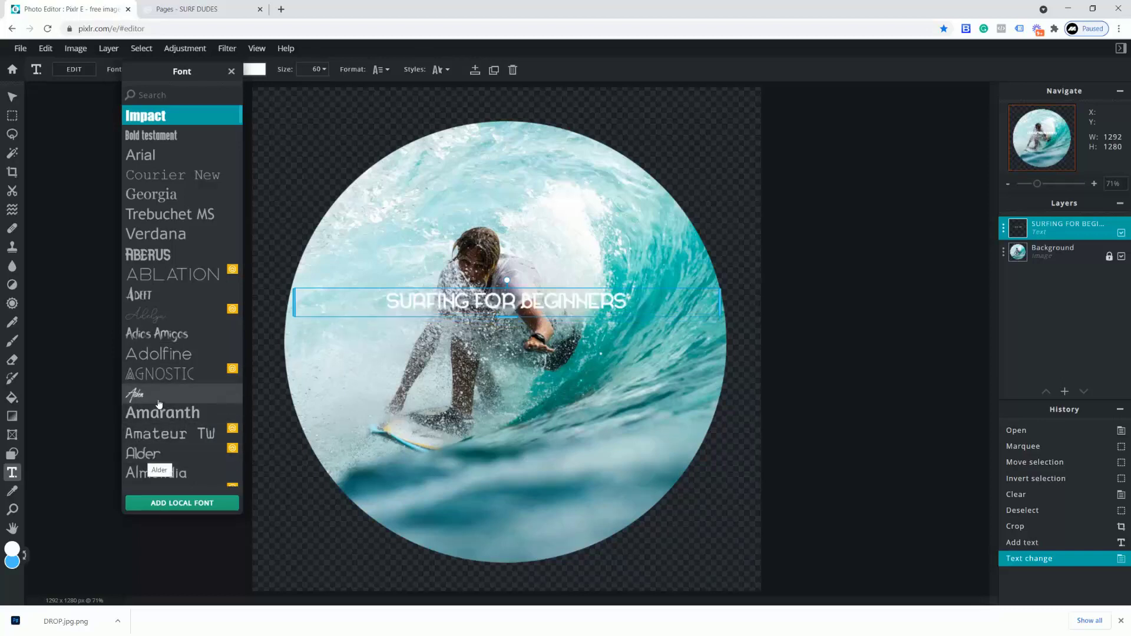
left_click(153, 257)
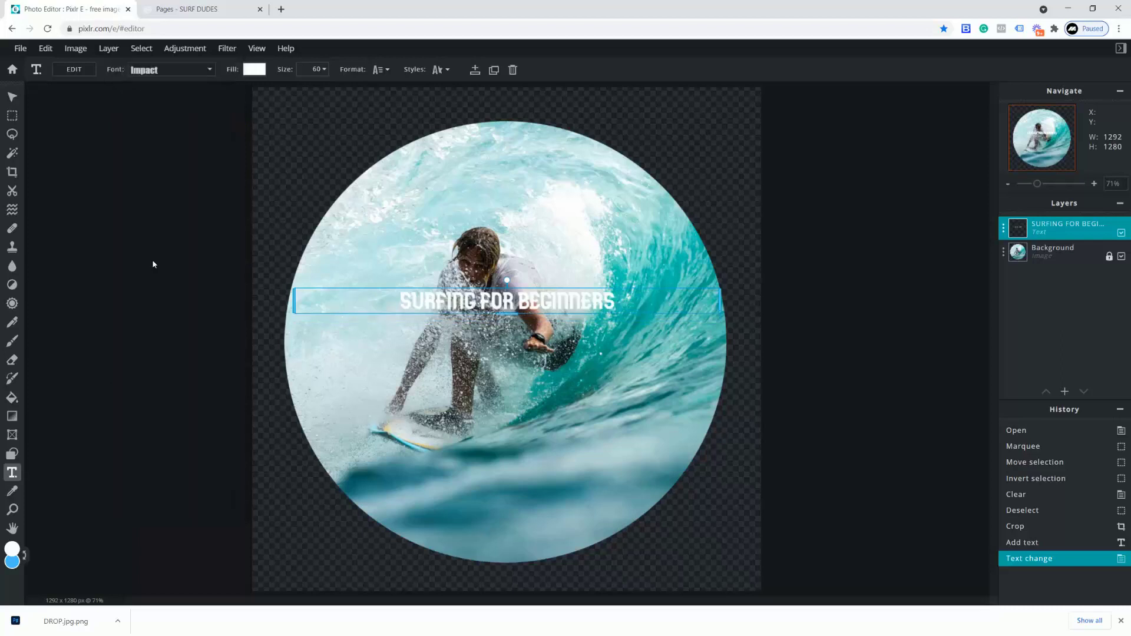
left_click(253, 70)
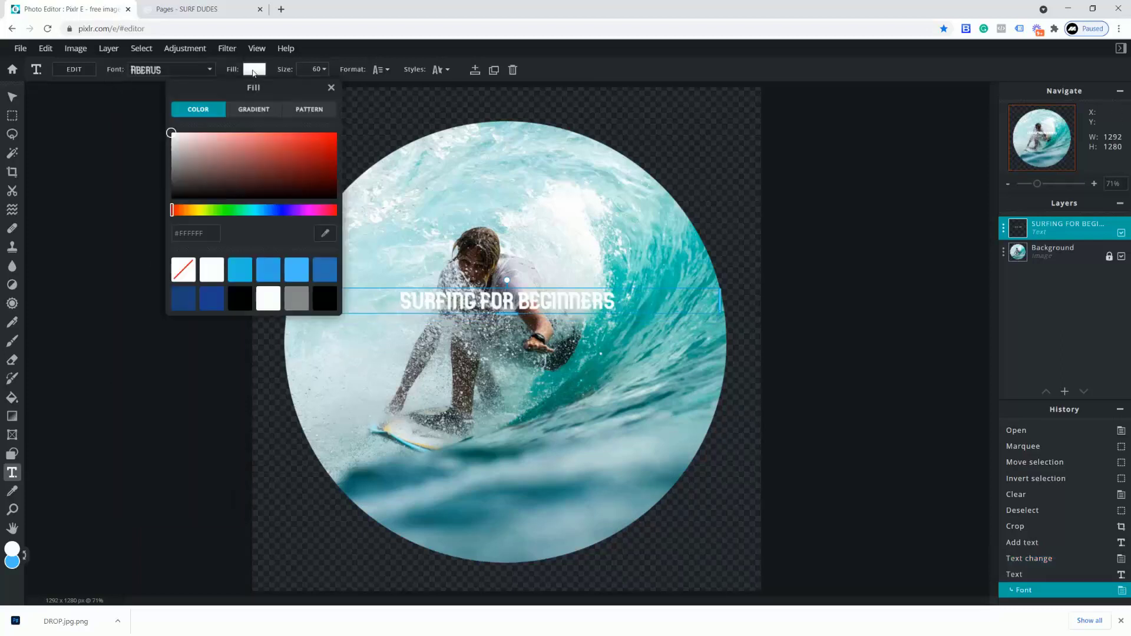
left_click(326, 305)
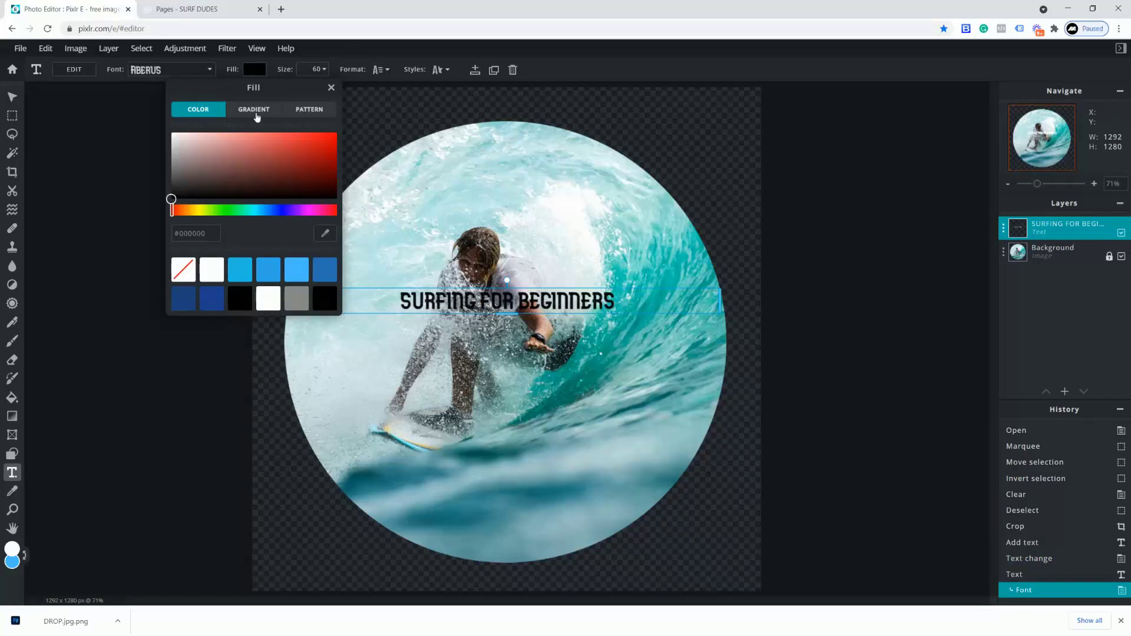
Enlarge the title to size 98 and move it down across the surfboard
left_click(323, 71)
left_click(325, 71)
left_click_drag(248, 91, 272, 94)
left_click_drag(272, 94, 259, 94)
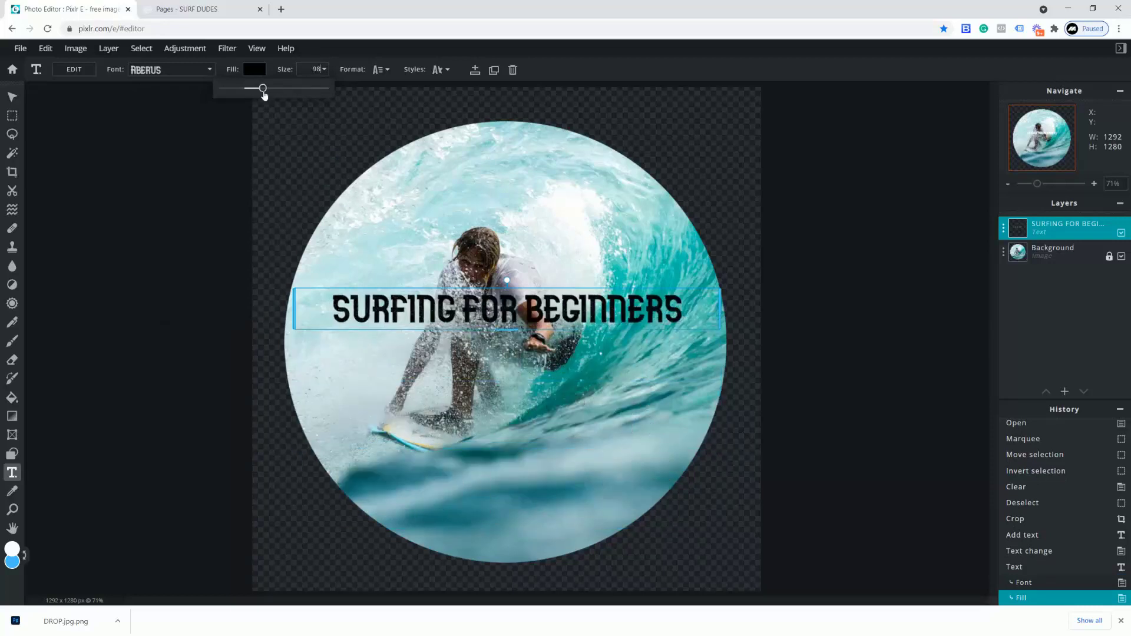
left_click(11, 96)
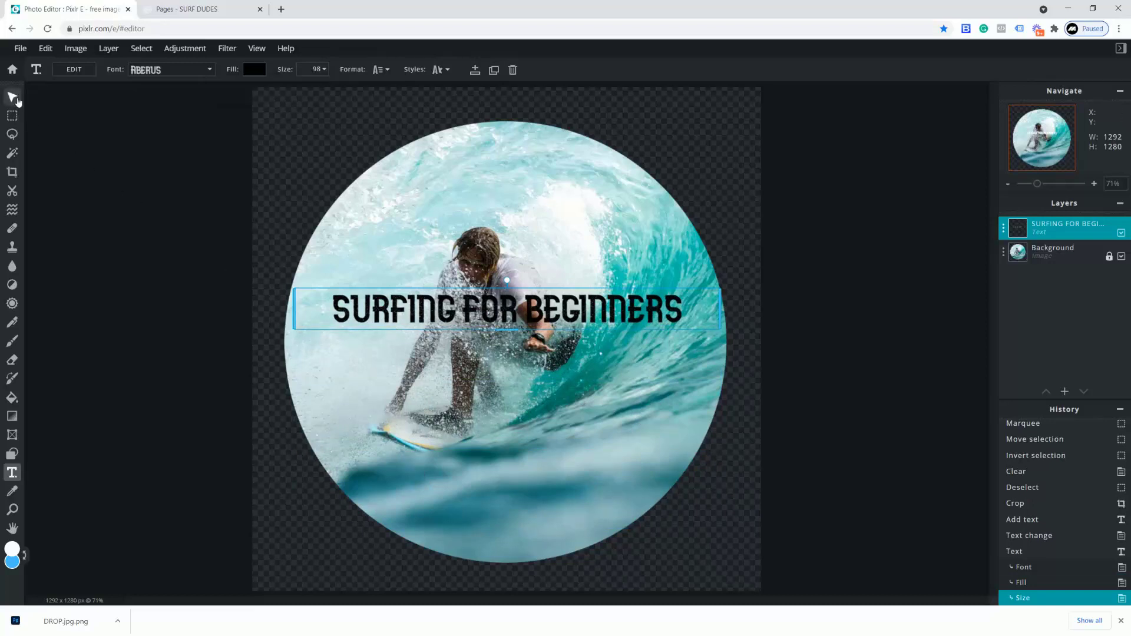
left_click_drag(390, 314, 395, 439)
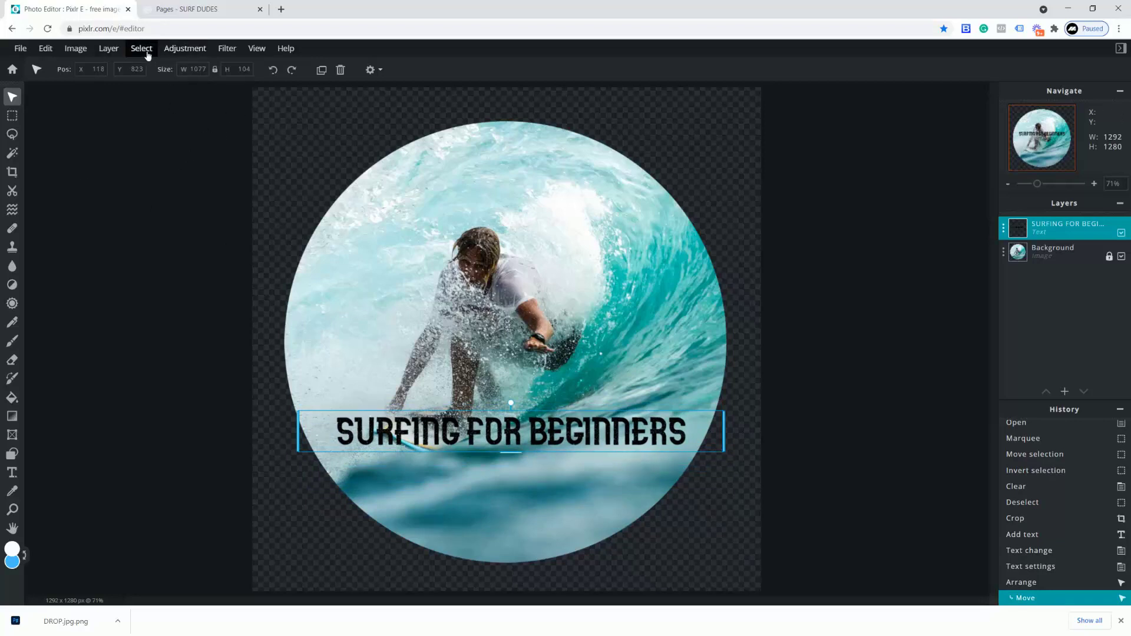
left_click(110, 52)
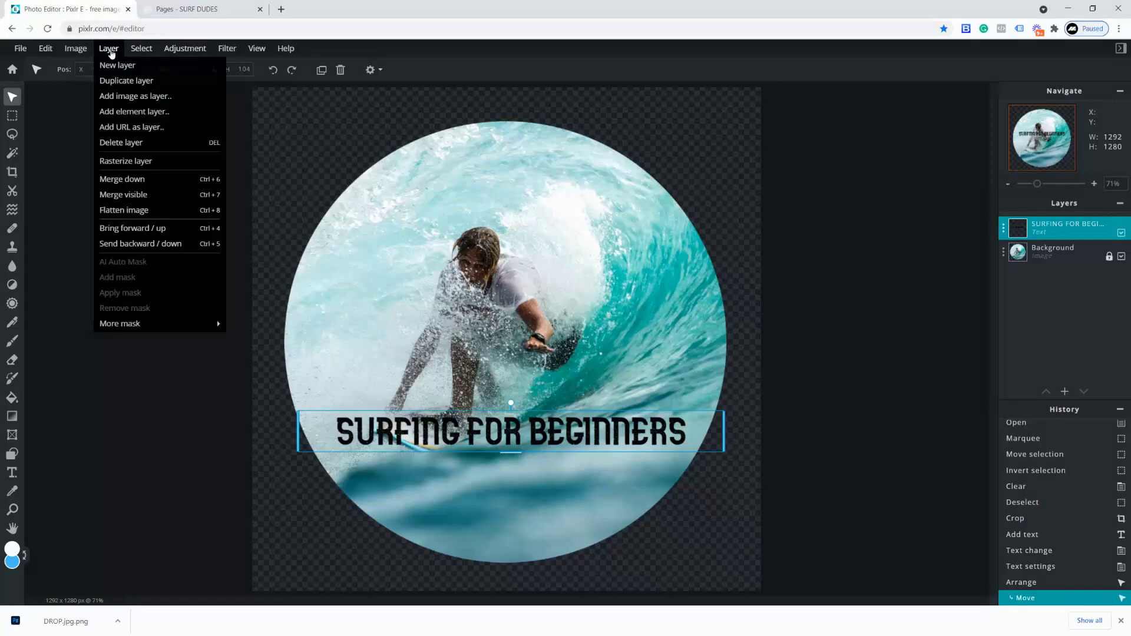
left_click(230, 49)
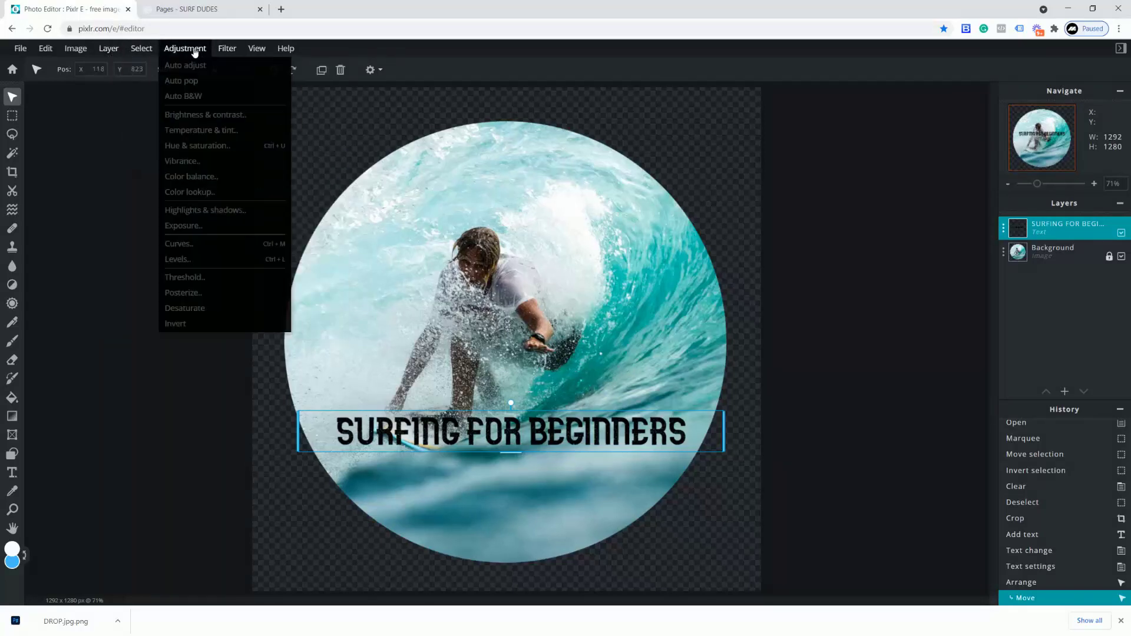
mouse_move(147, 52)
mouse_move(109, 53)
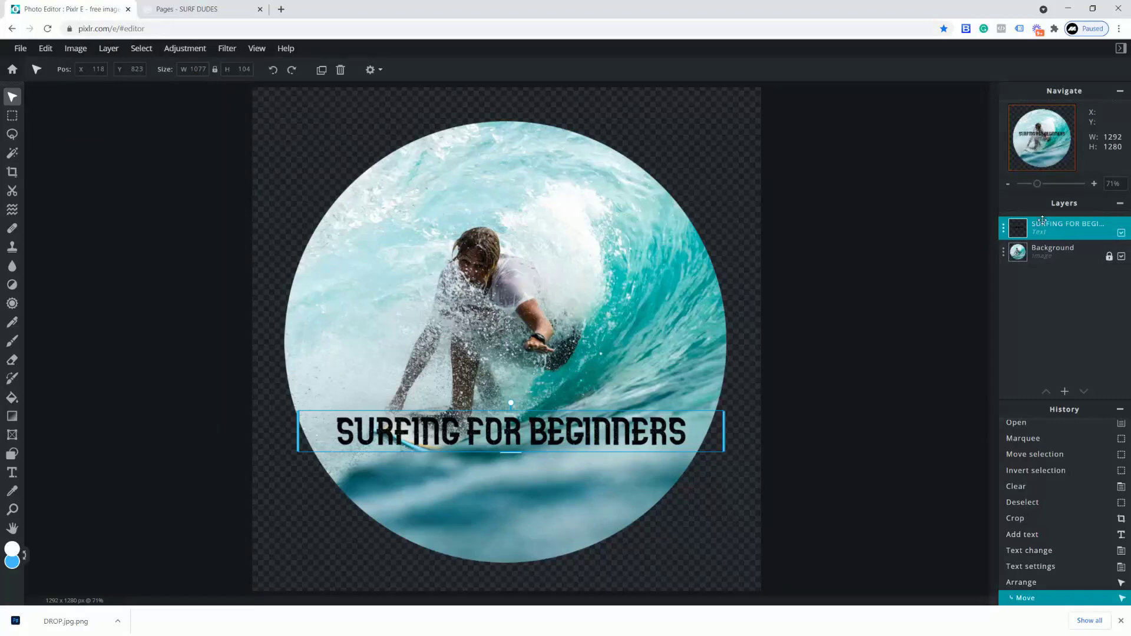
left_click(1065, 392)
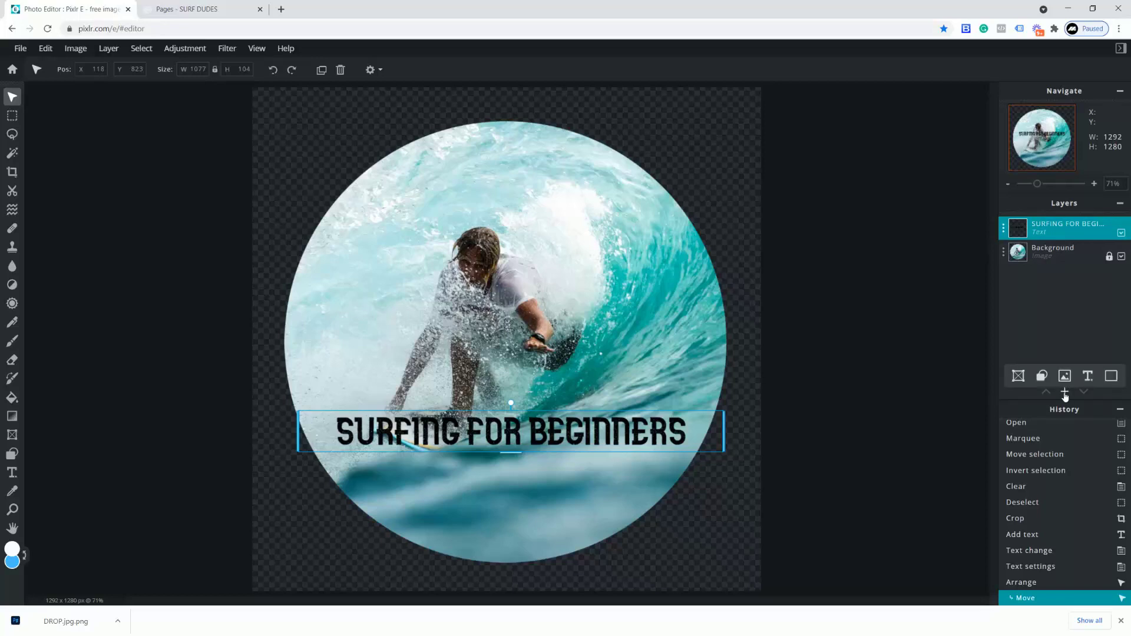
Duplicate the SURFING FOR BEGINNERS text layer and move the copy just above the original text
left_click(1004, 230)
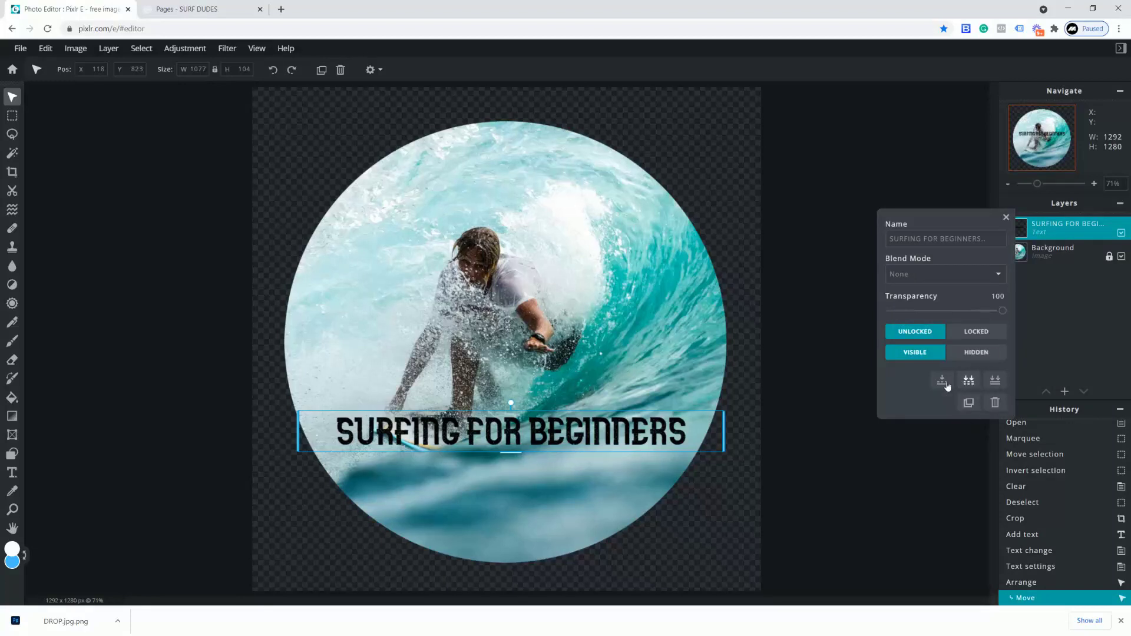
left_click(967, 403)
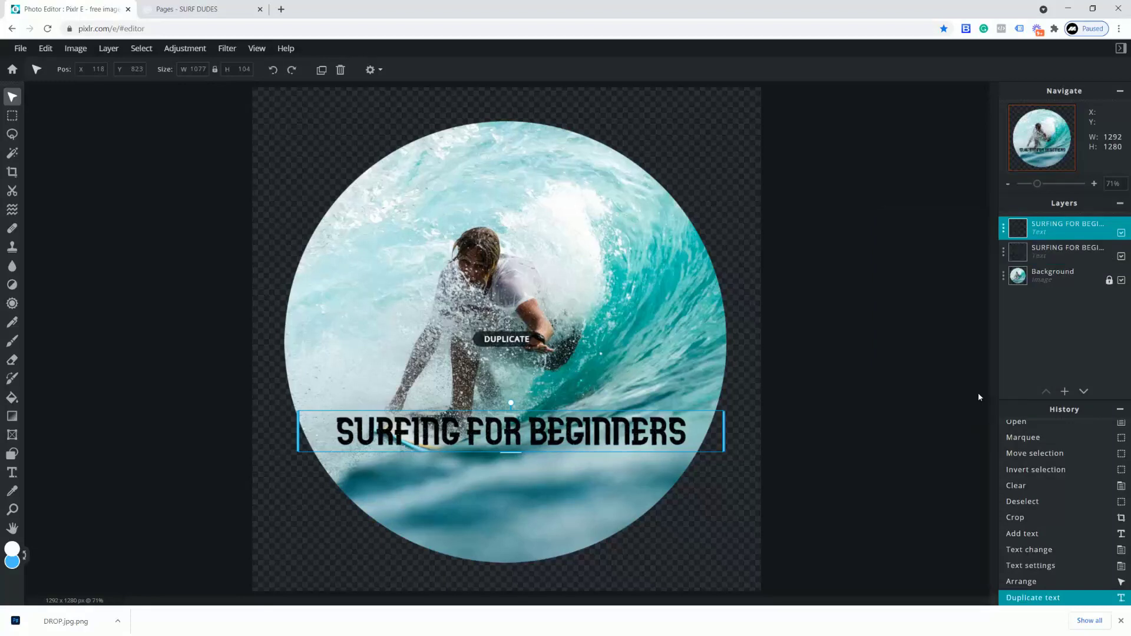
left_click_drag(664, 436, 660, 394)
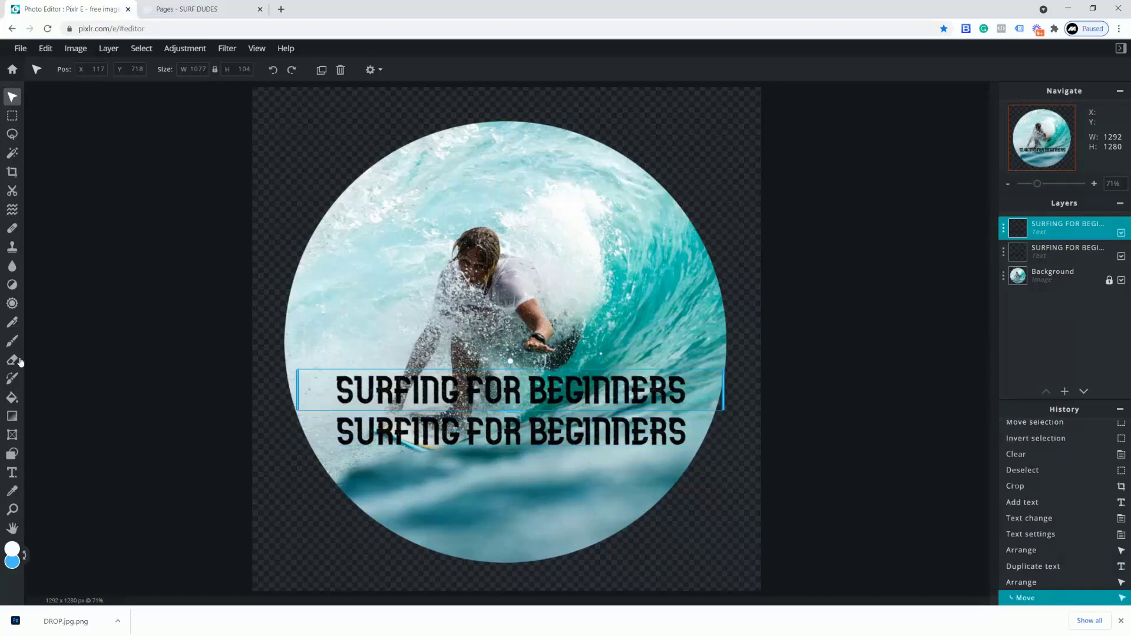
Set the duplicated text's fill color to white (#FFFFFF)
left_click(11, 472)
left_click(252, 70)
left_click_drag(179, 142, 170, 133)
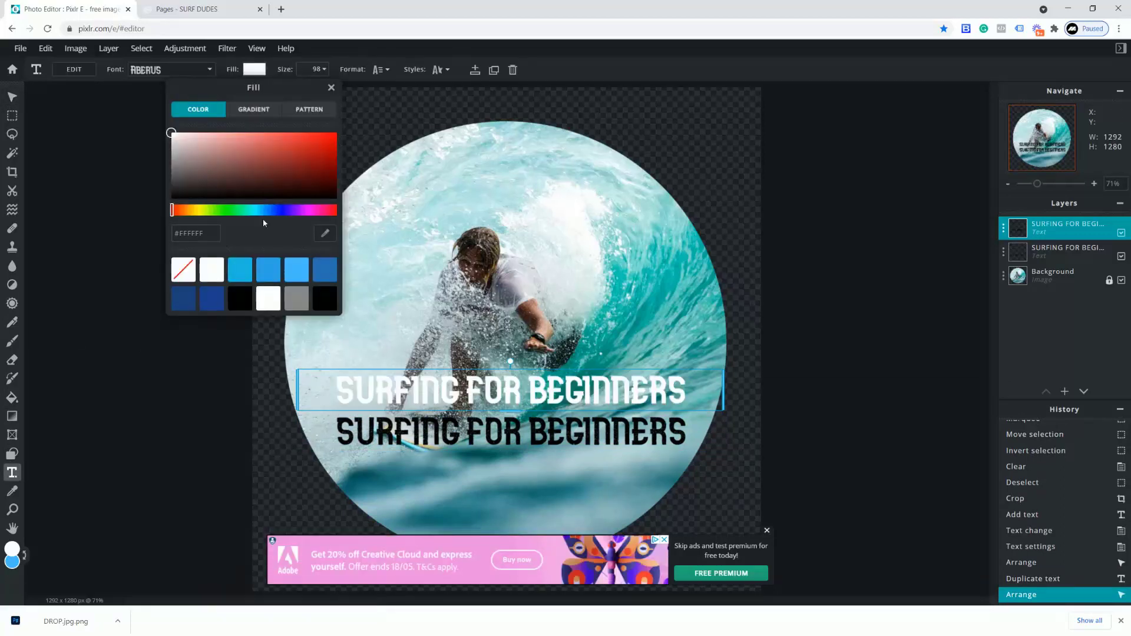
Move the white text over the black text with a slight up-left offset for a shadow effect, keeping its layer uppermost
left_click(488, 385)
left_click_drag(489, 385, 484, 425)
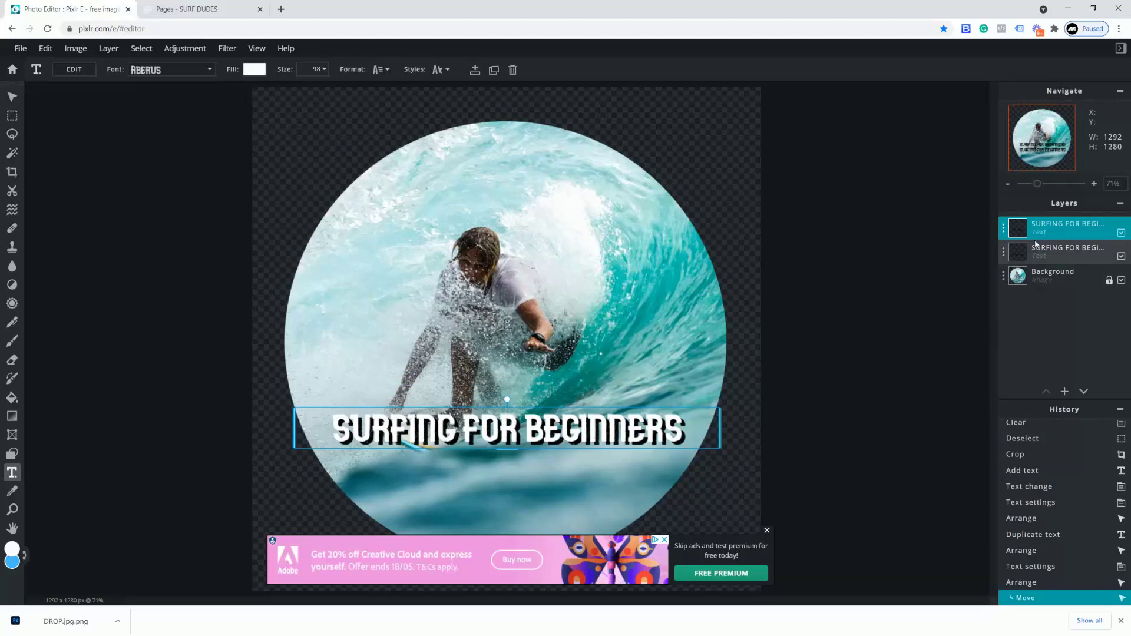
mouse_move(1037, 231)
left_mouse_down()
mouse_move(1039, 260)
mouse_move(1044, 228)
left_mouse_up()
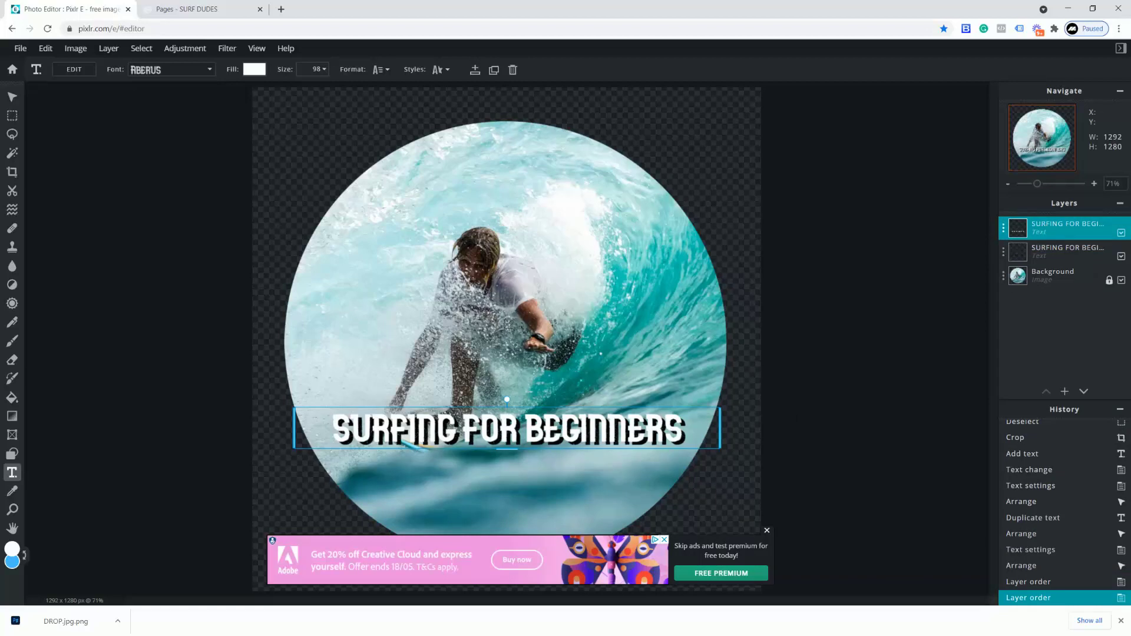
Resize the whole image to 600 pixels wide, keeping constrained proportions and smoothing on
left_click(767, 532)
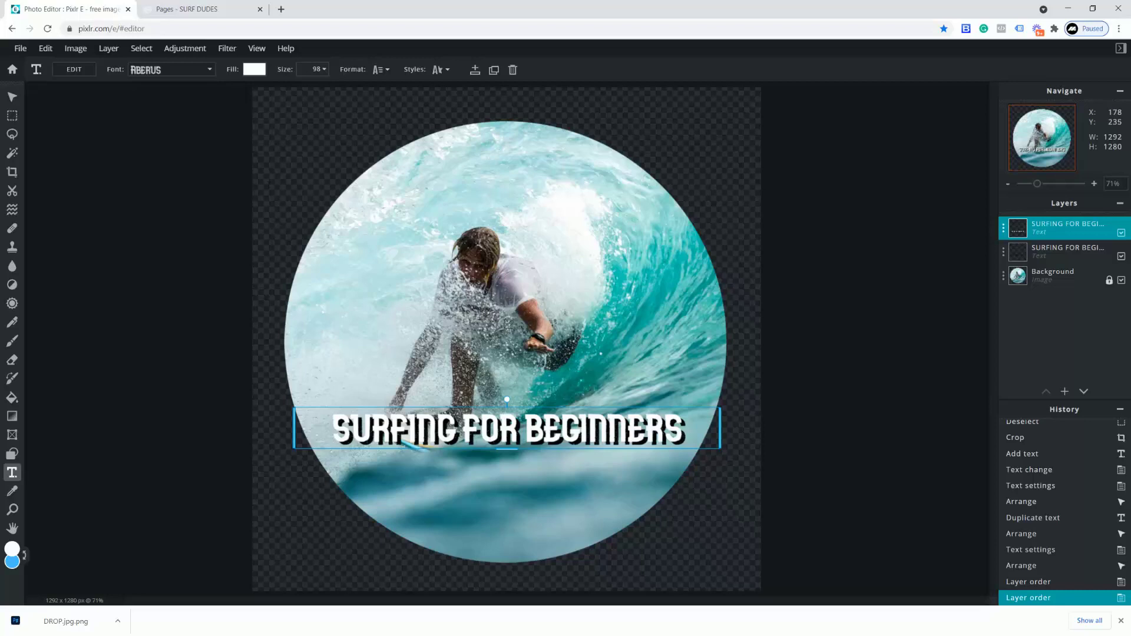
left_click(72, 53)
mouse_move(256, 53)
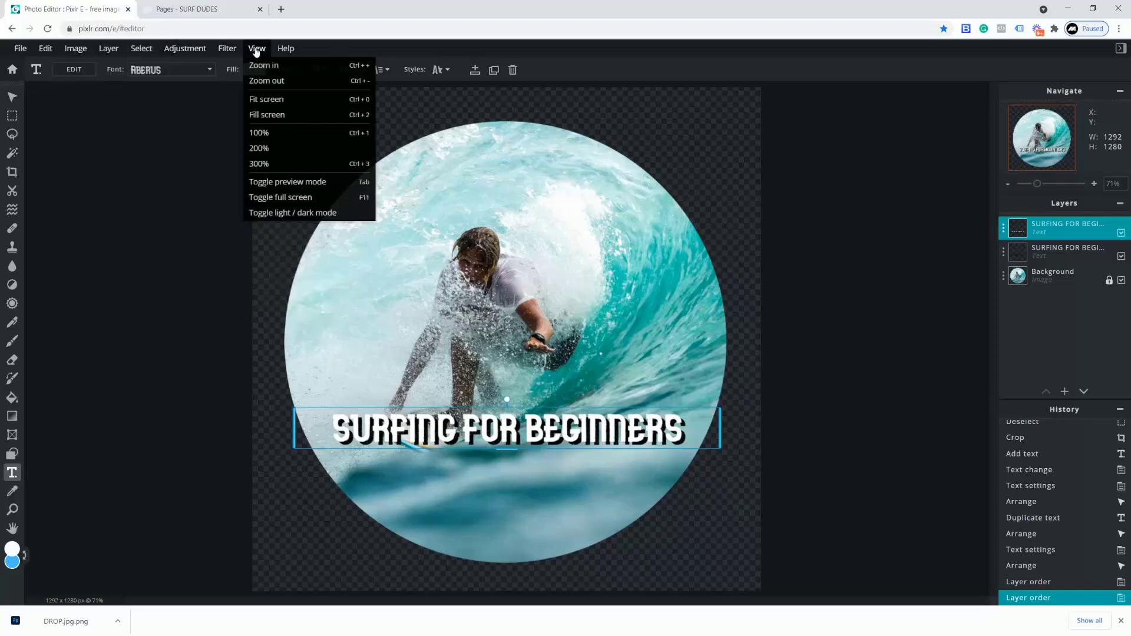
left_click(255, 135)
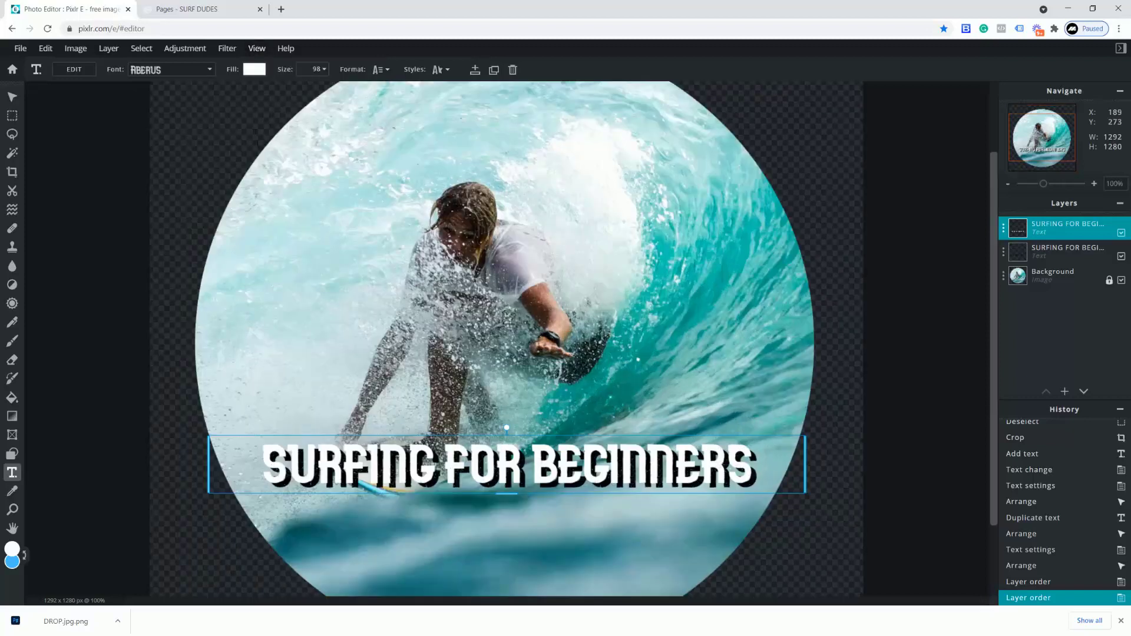
left_click(76, 53)
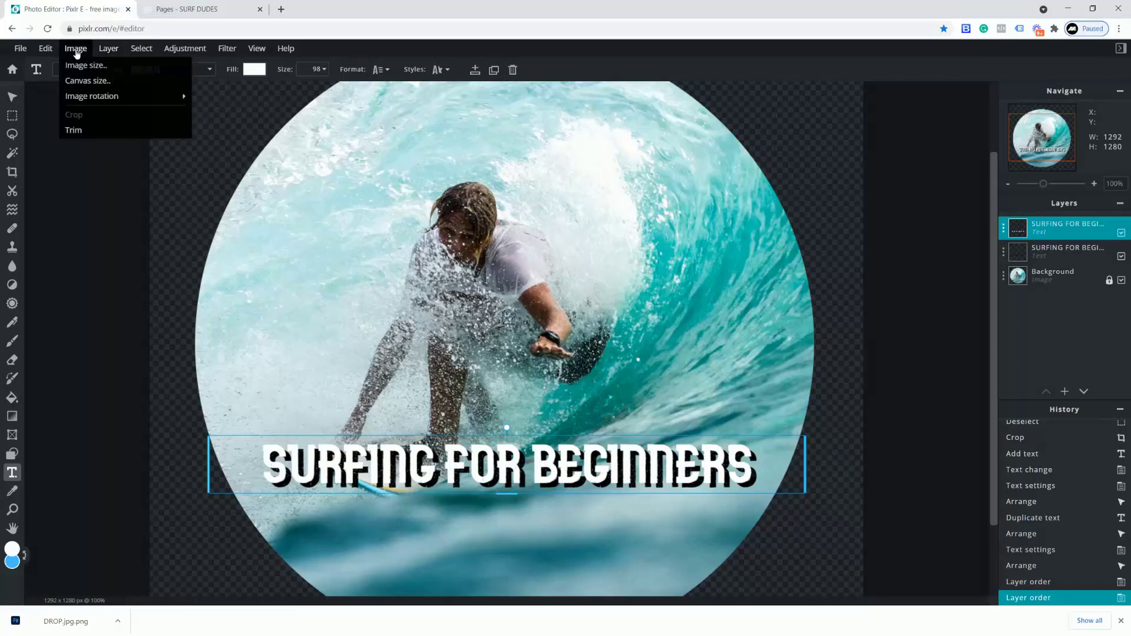
left_click(86, 66)
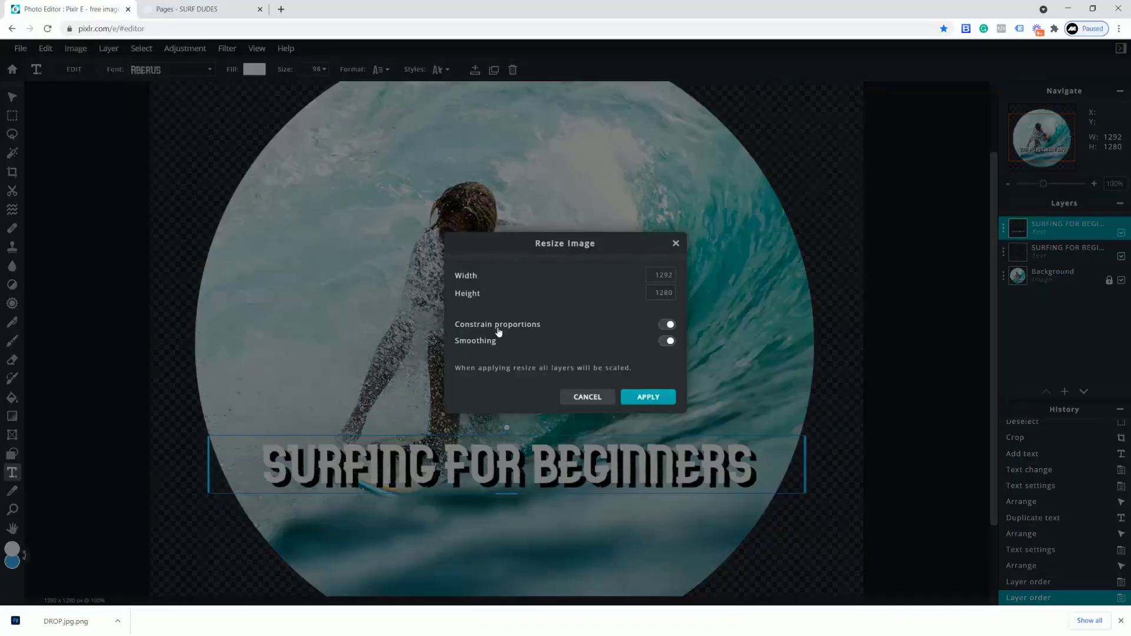
double_click(672, 275)
type("600")
left_click(651, 398)
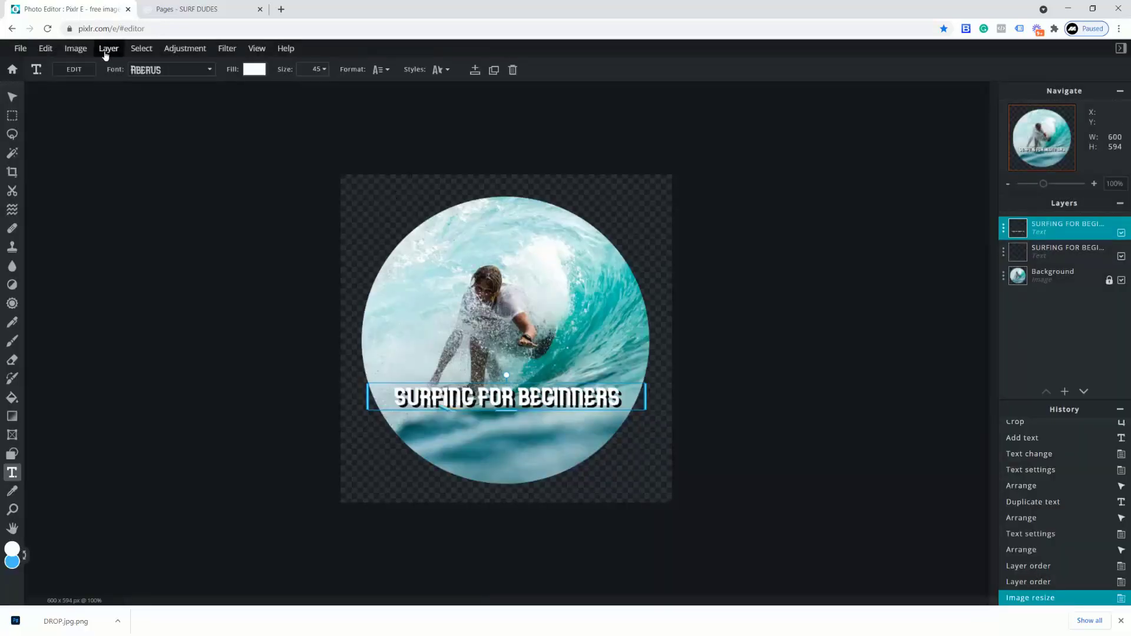
Check the image's width and height in the Resize Image settings without applying any change
left_click(76, 48)
left_click(80, 66)
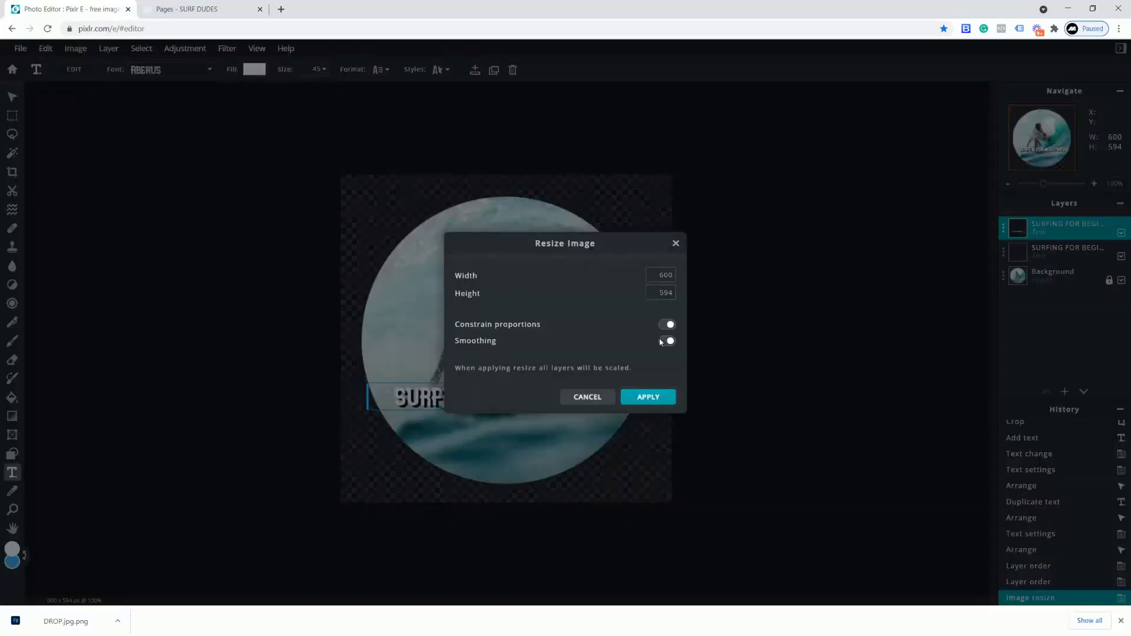
left_click(675, 243)
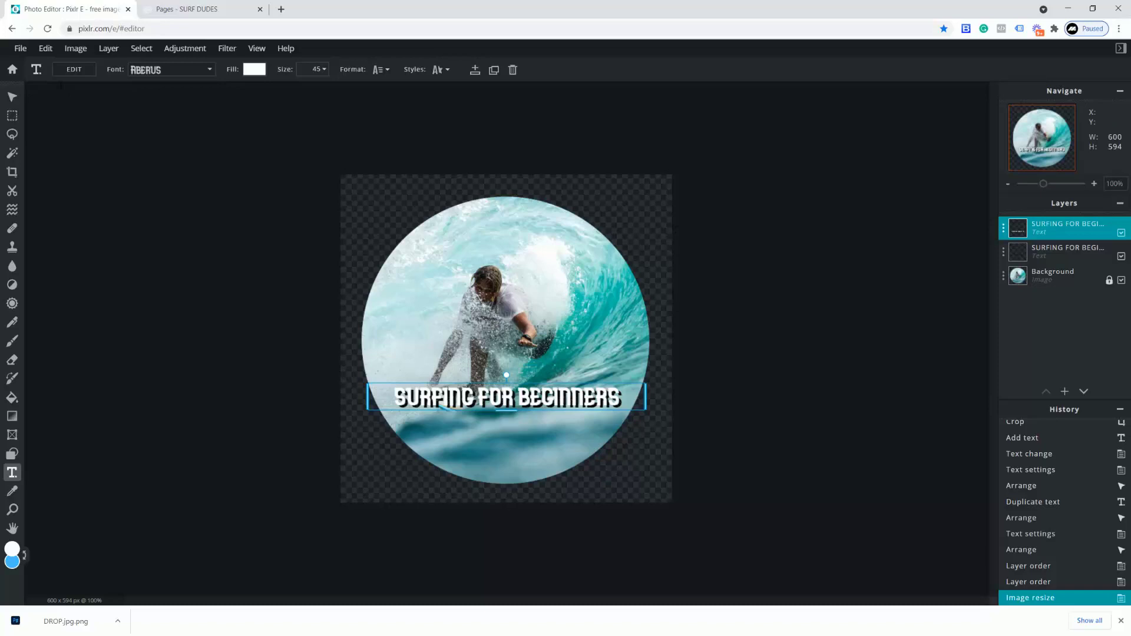
Quick export the finished image as a PNG and show the downloaded file in its folder
left_click(21, 50)
mouse_move(28, 164)
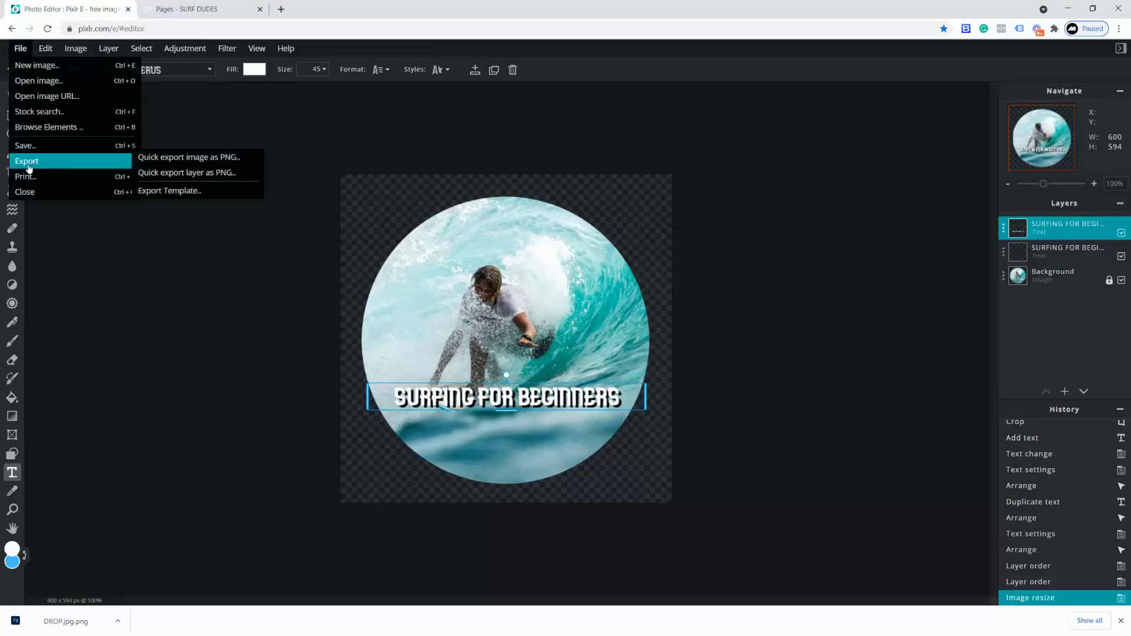
left_click(179, 160)
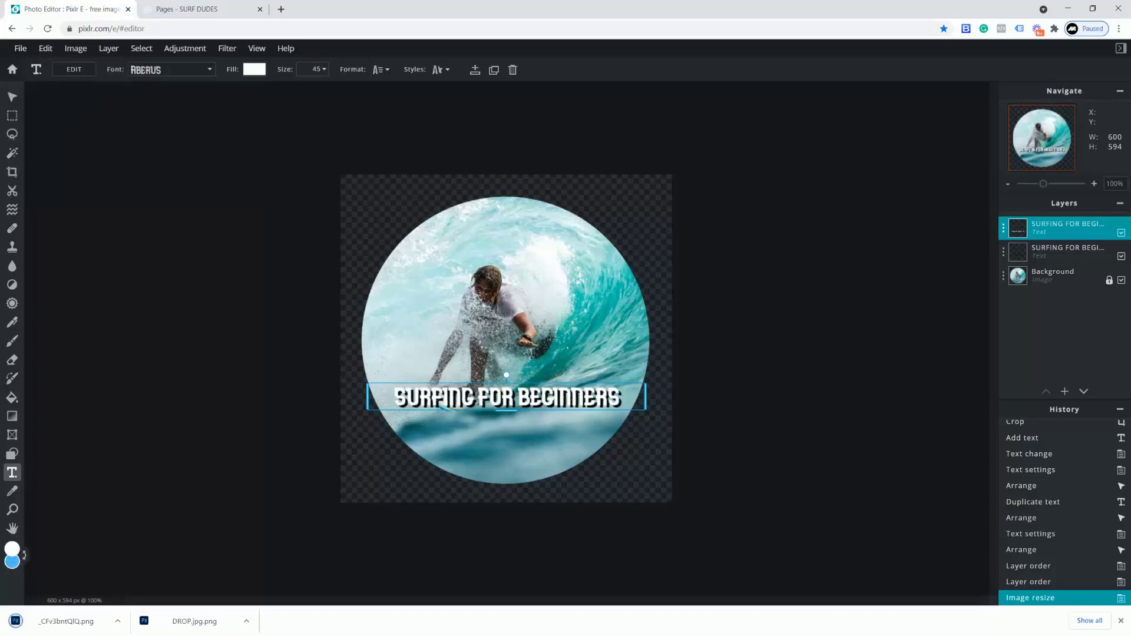
left_click(117, 622)
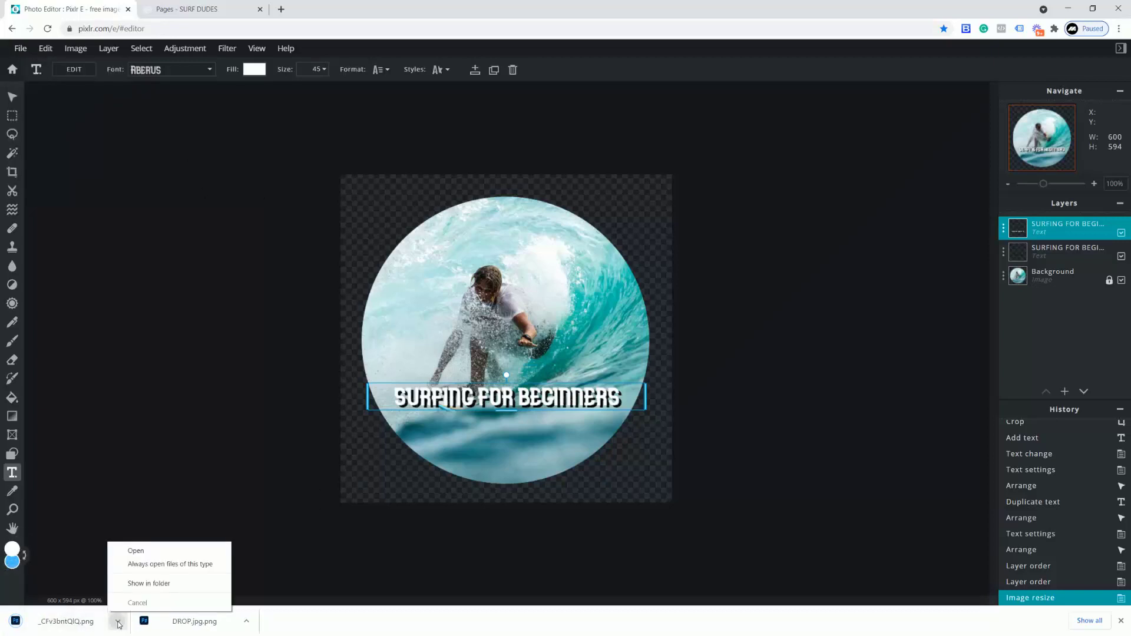
left_click(143, 584)
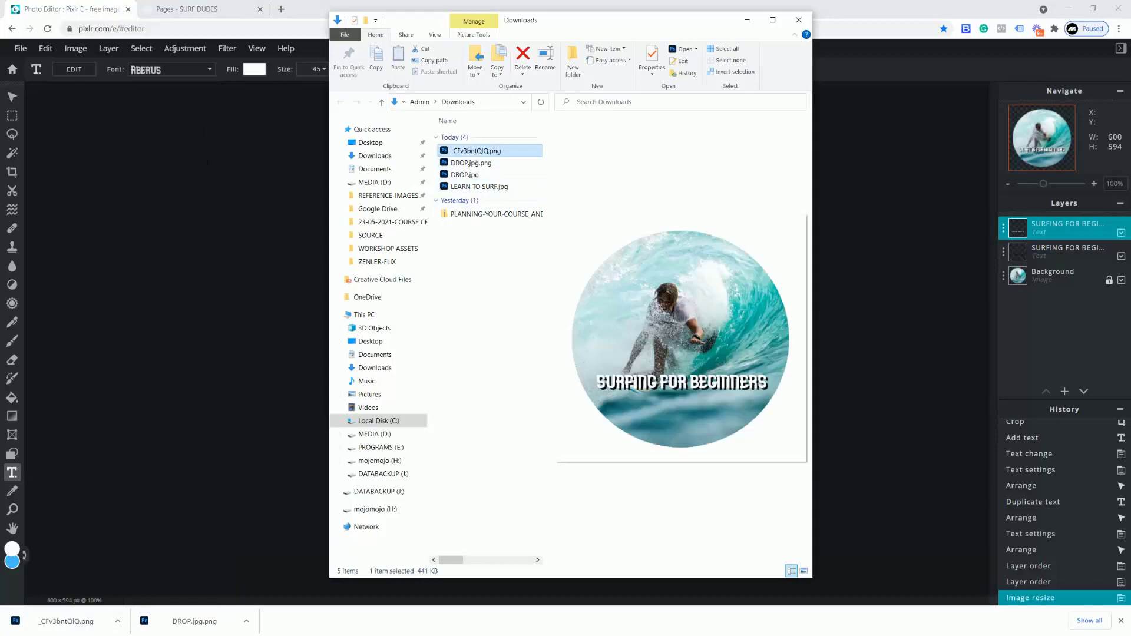
Switch to Zenler, open the Home Page for editing and start adding an element below the REGISTER FOR LAUNCH button
left_click(194, 9)
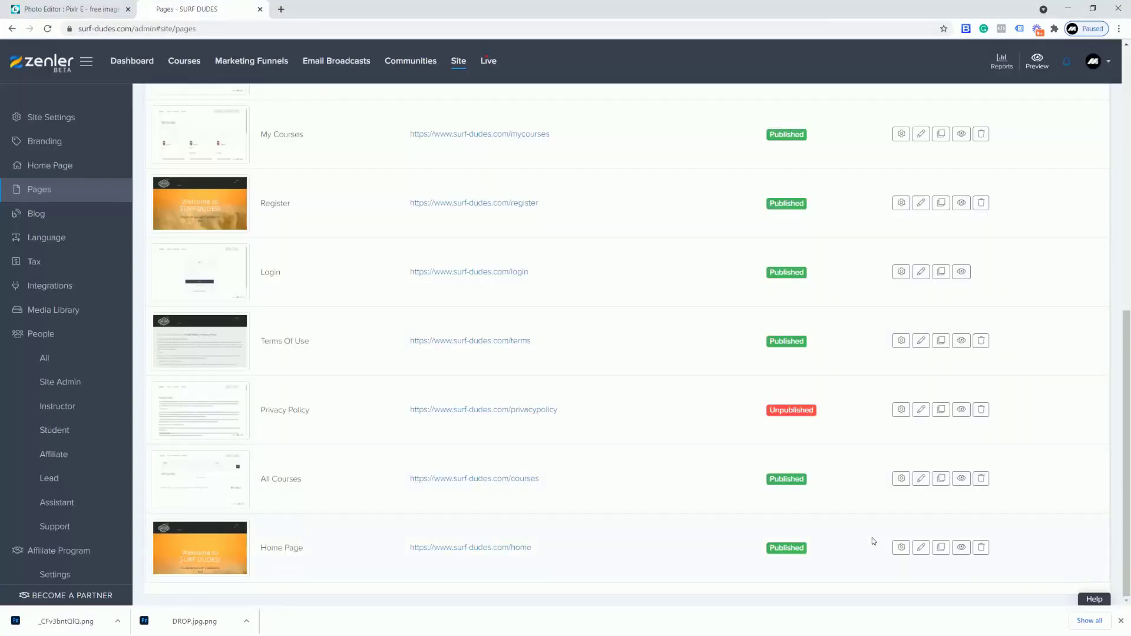
left_click(920, 547)
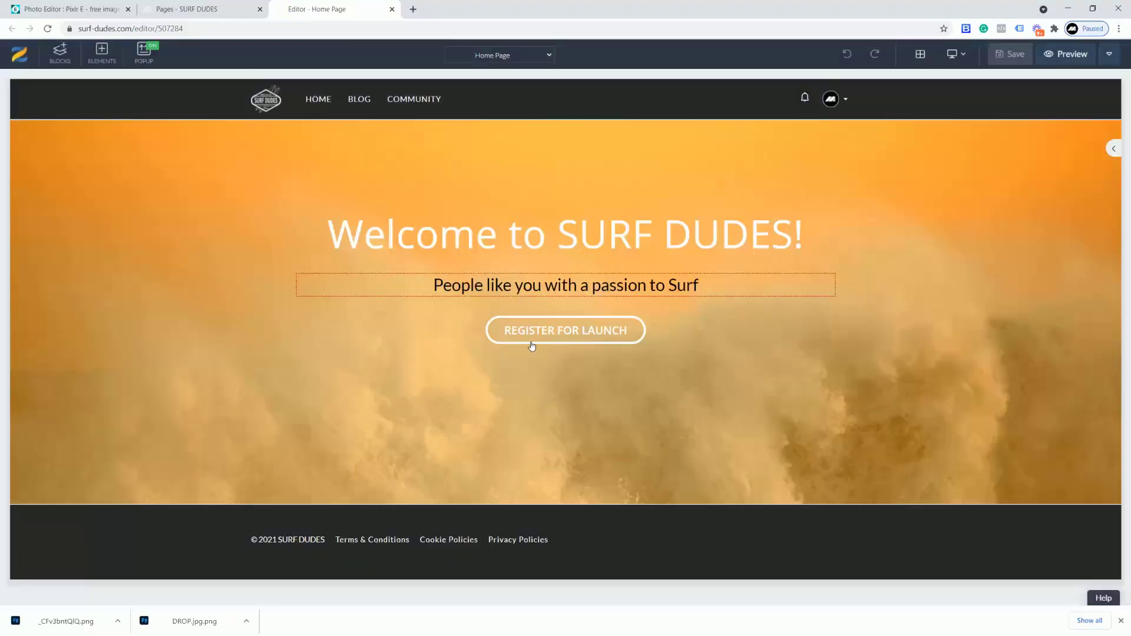
left_click(553, 345)
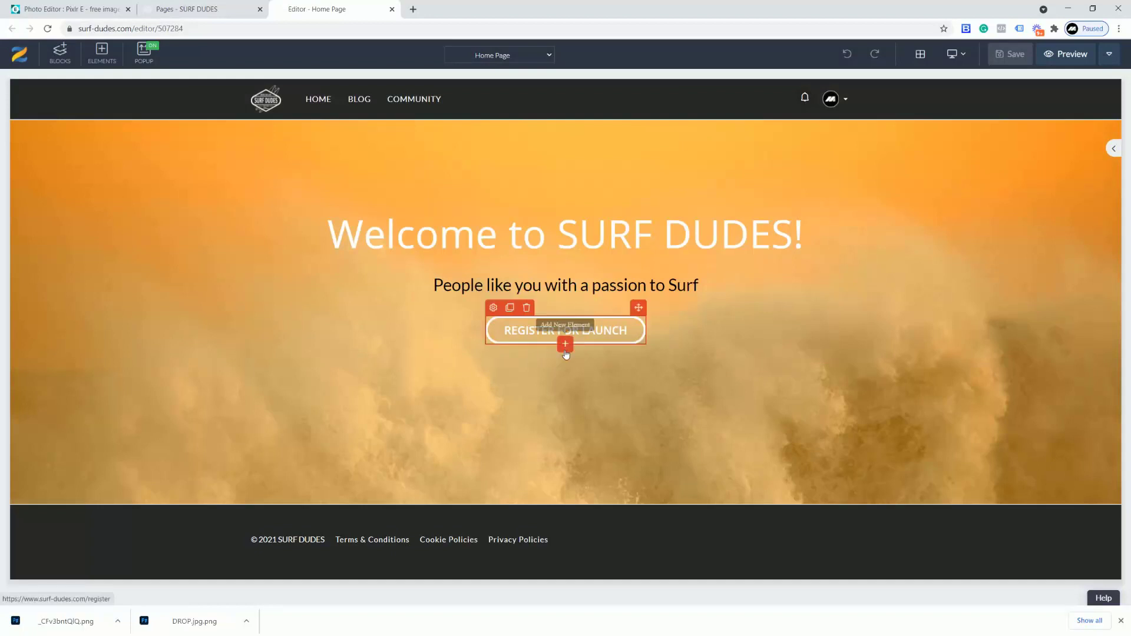
left_click(564, 348)
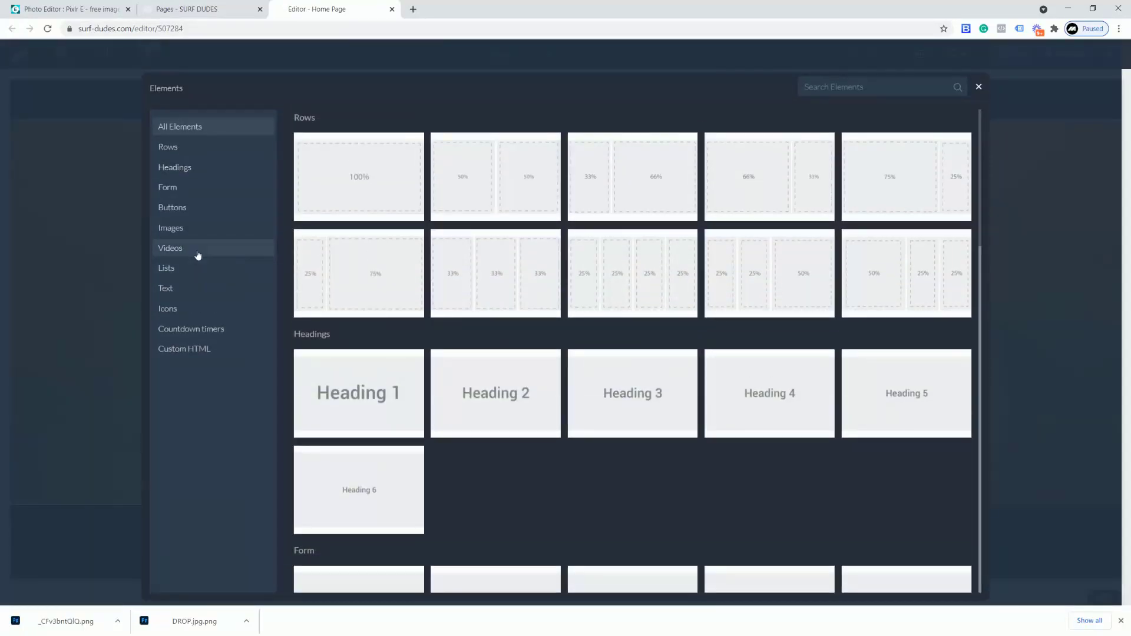
Upload _CFv3bntQIQ.png from Downloads as an image element, enlarging the crop area to include the whole surfing circle
left_click(197, 227)
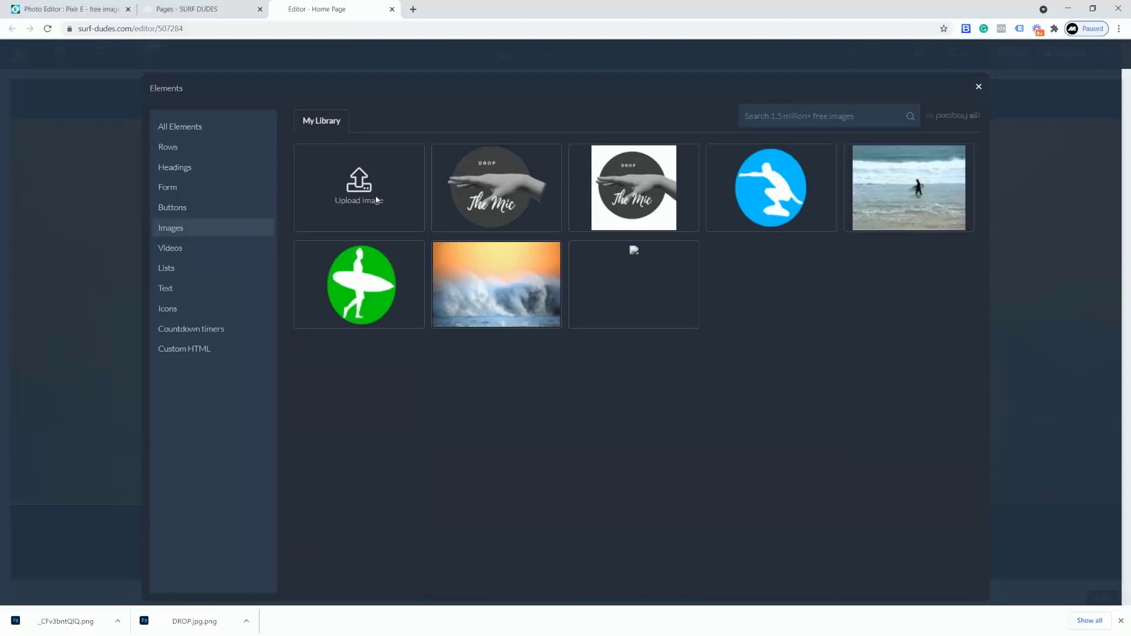
left_click(373, 197)
left_click(139, 95)
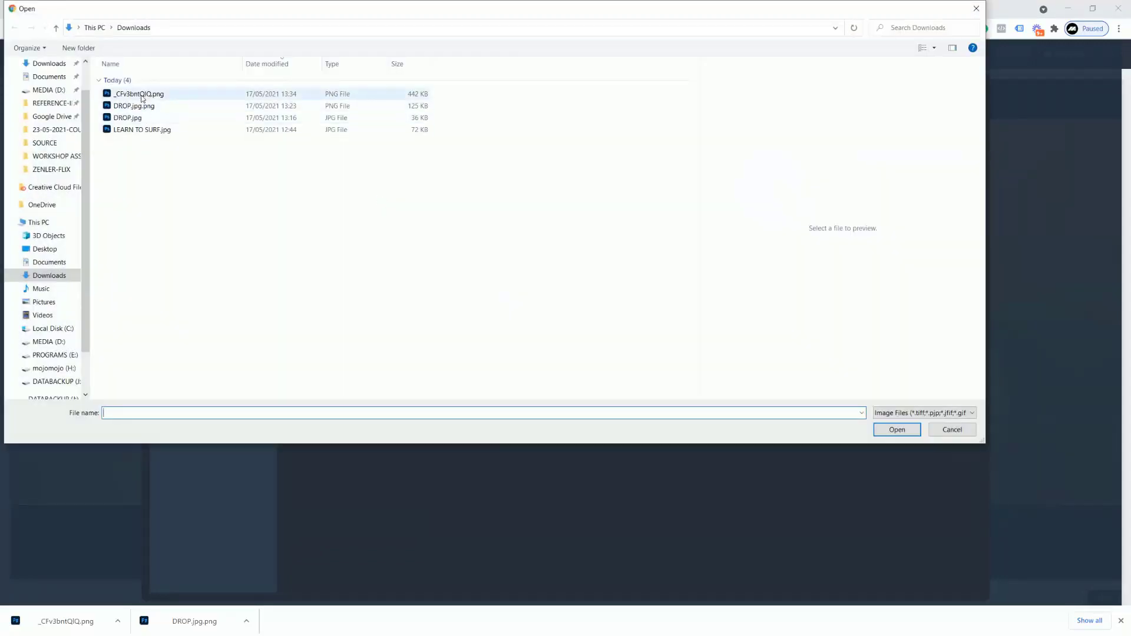
left_click(896, 429)
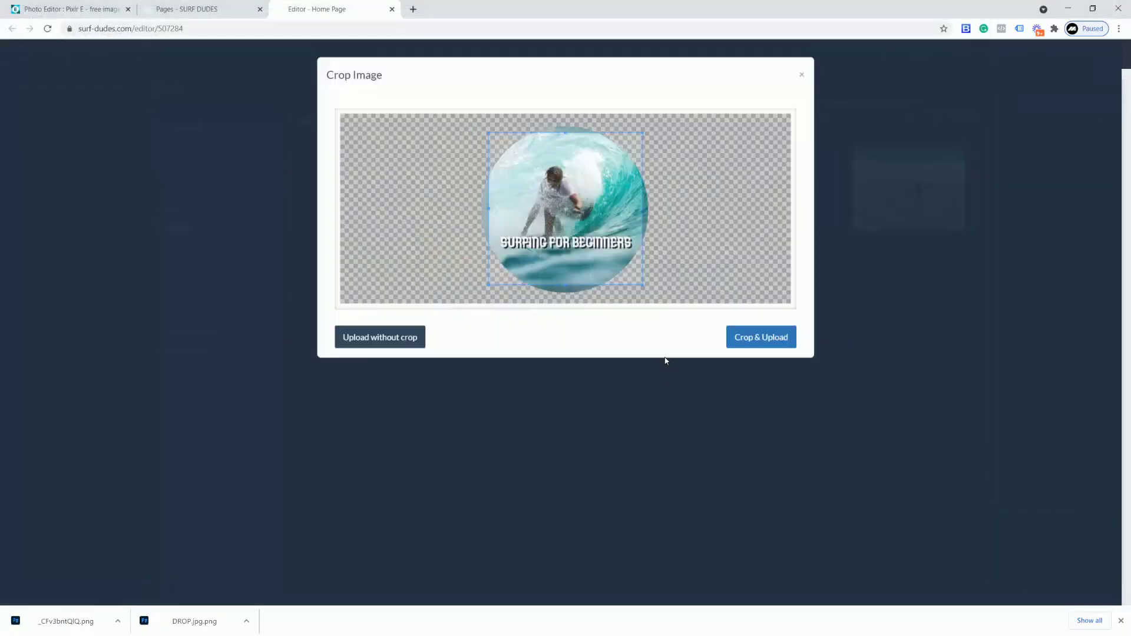
left_click_drag(490, 299, 469, 318)
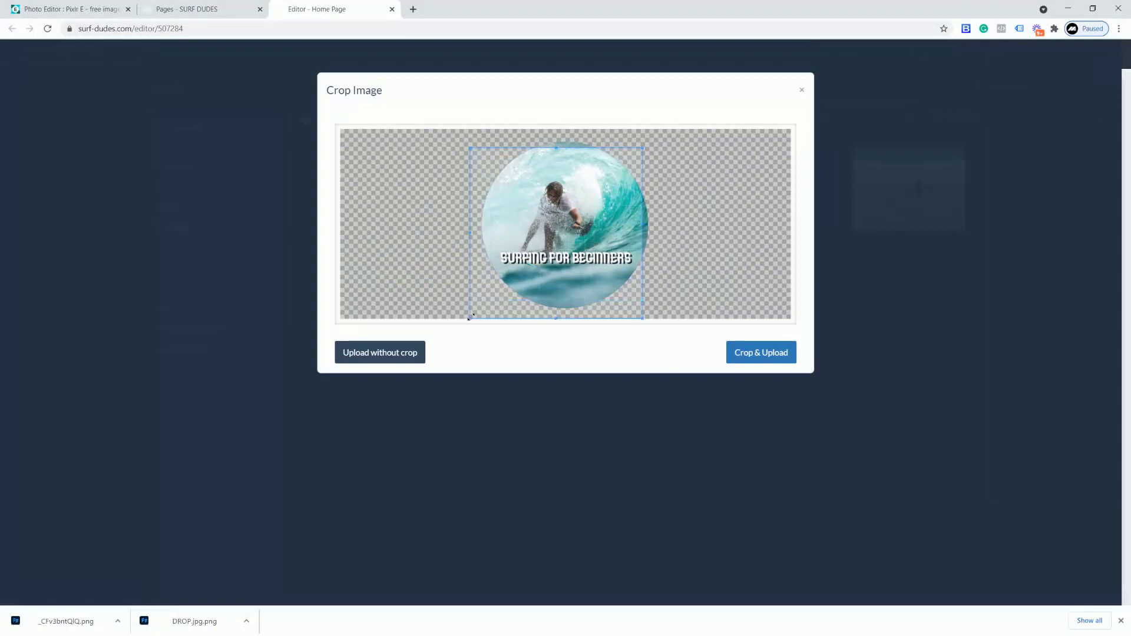
left_click_drag(642, 147, 659, 133)
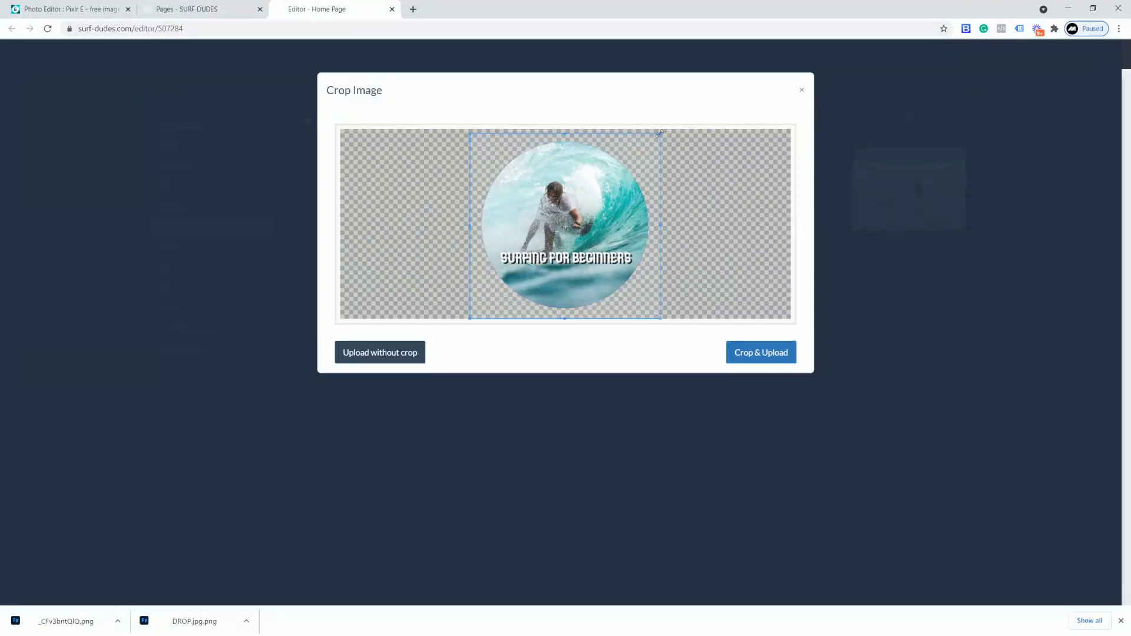
left_click(765, 357)
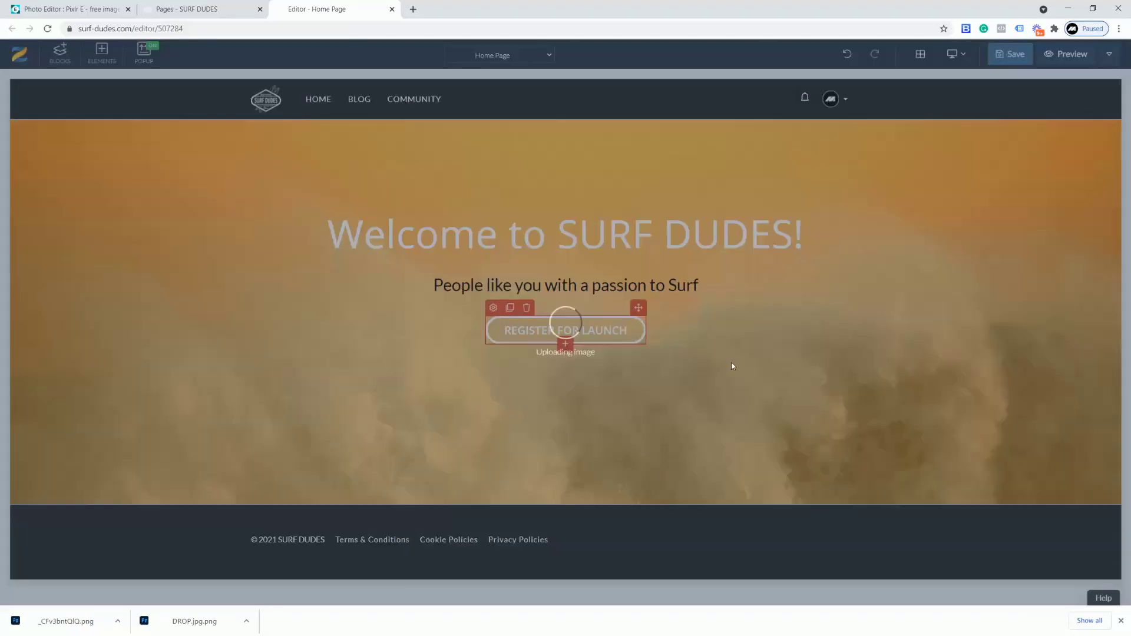
Shrink the surfing image on the page to slightly wider than the REGISTER FOR LAUNCH button and deselect it
scroll(958, 384, "down", 4)
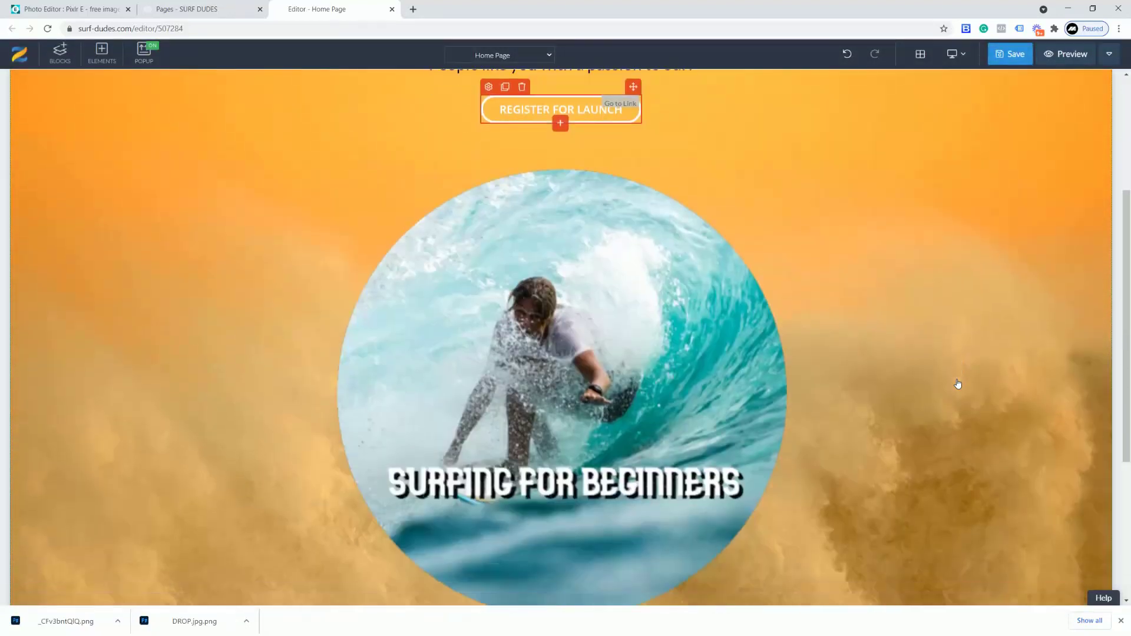
scroll(895, 411, "down", 1)
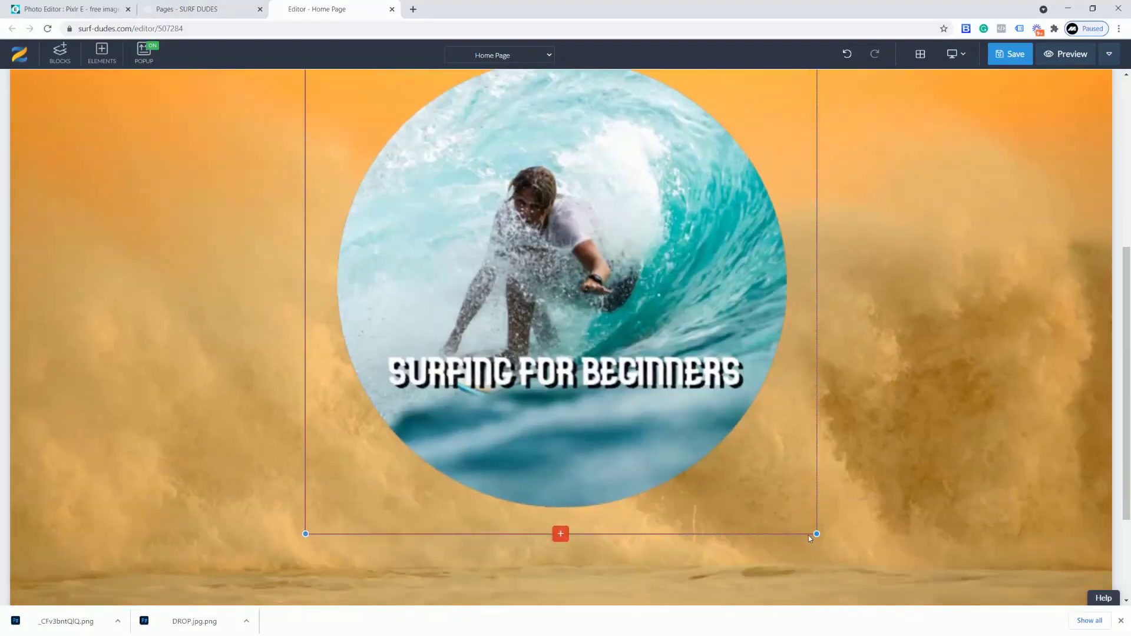
left_click_drag(813, 534, 680, 322)
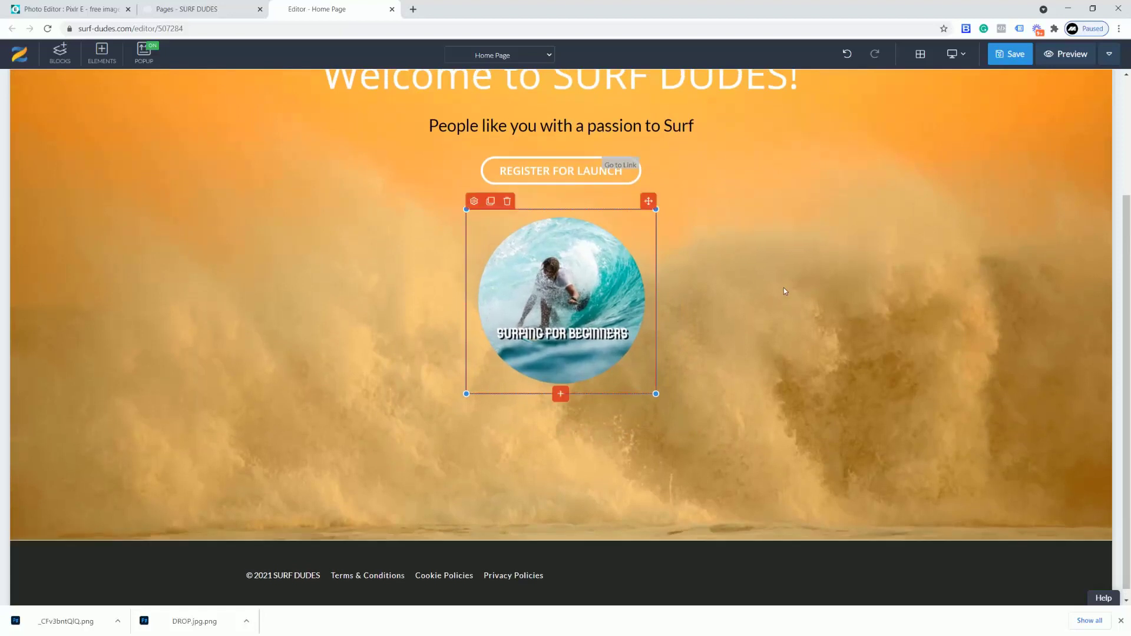
left_click(766, 252)
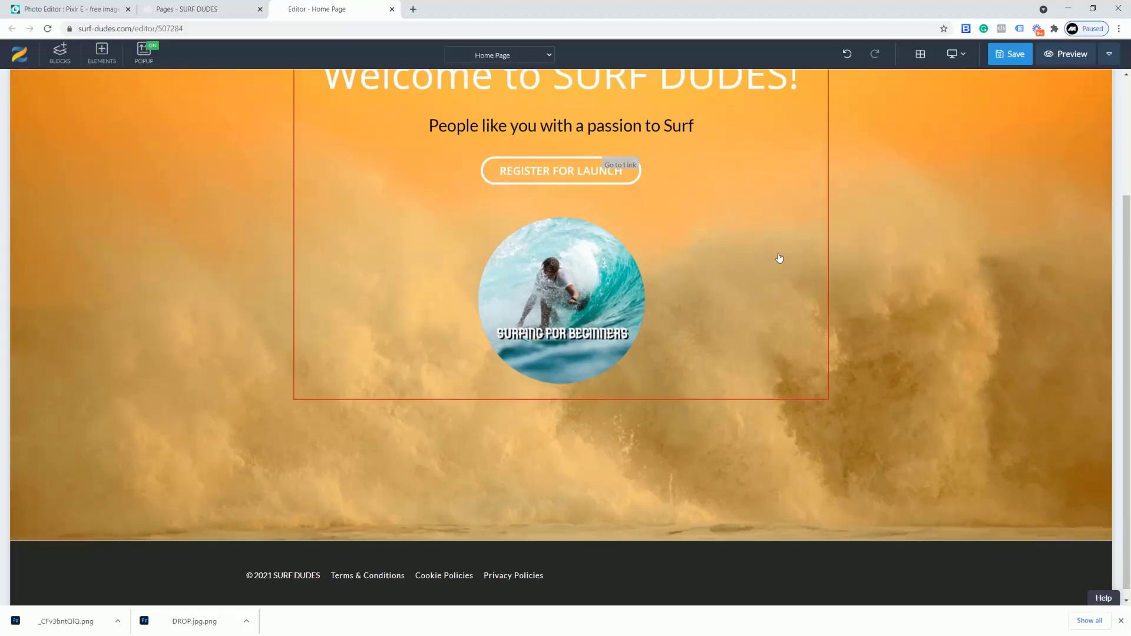
scroll(766, 277, "down", 1)
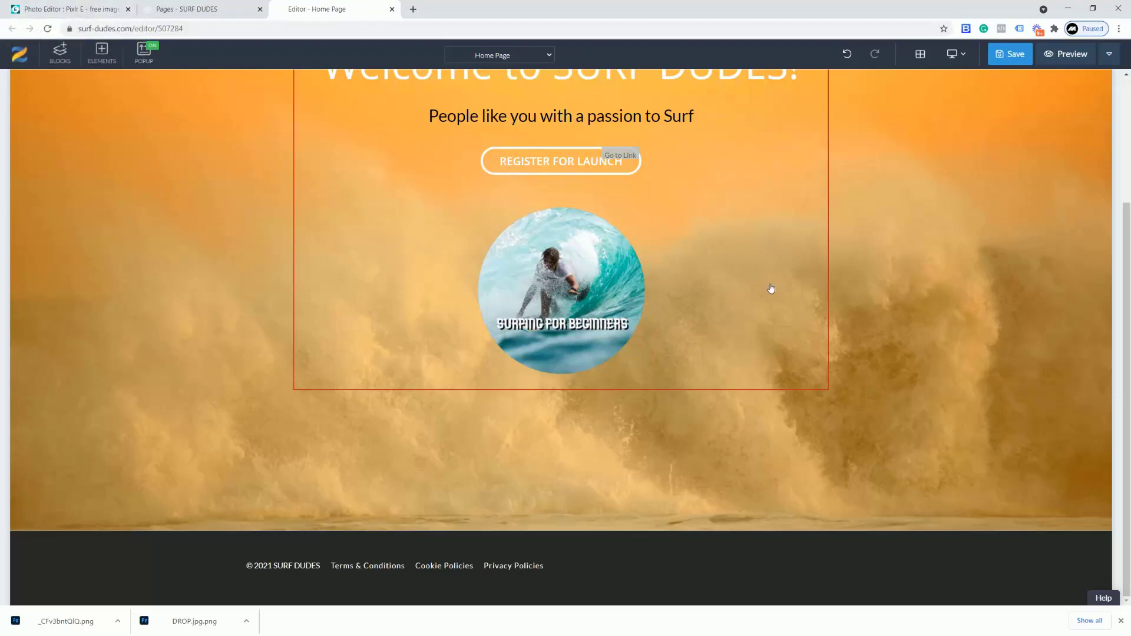
Switch back to Pixlr E and close the surfing image
left_click(92, 10)
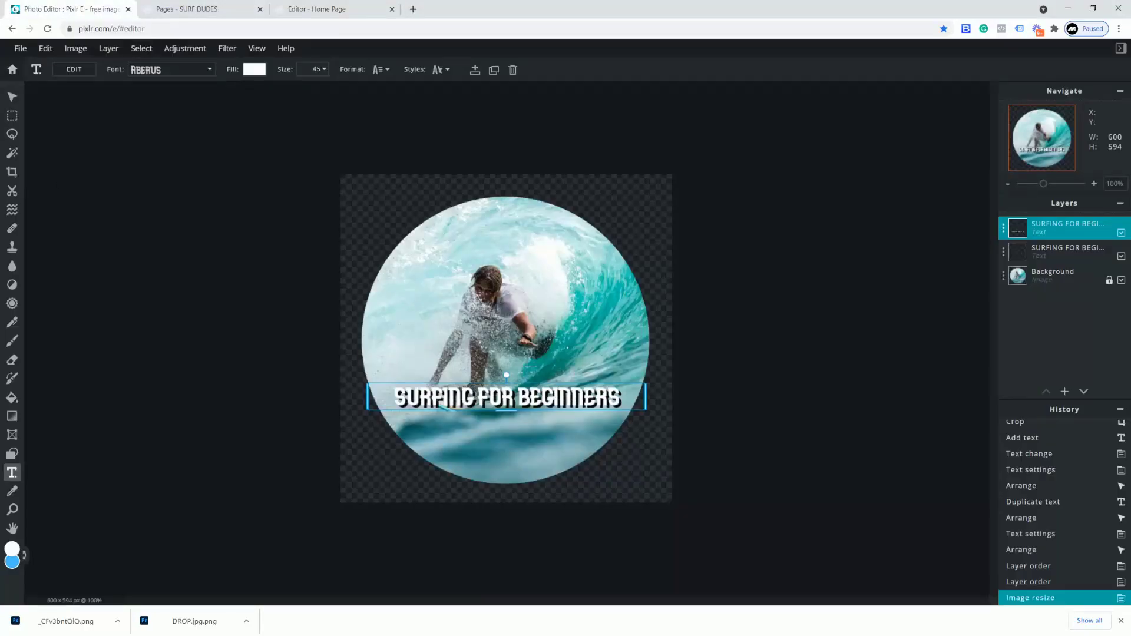
left_click(19, 50)
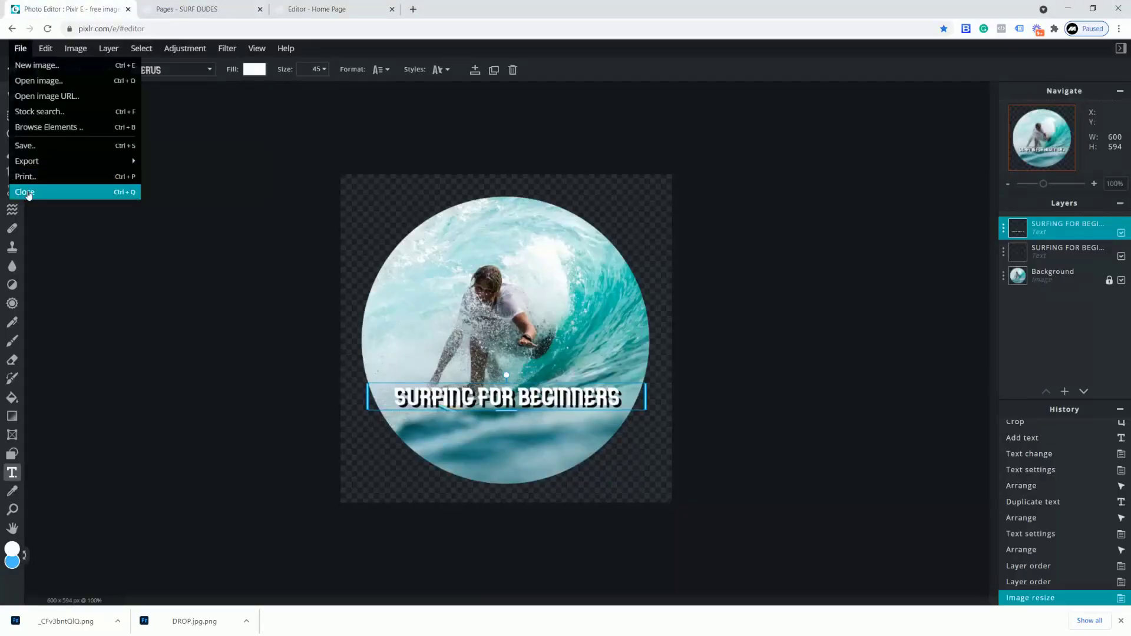
left_click(24, 194)
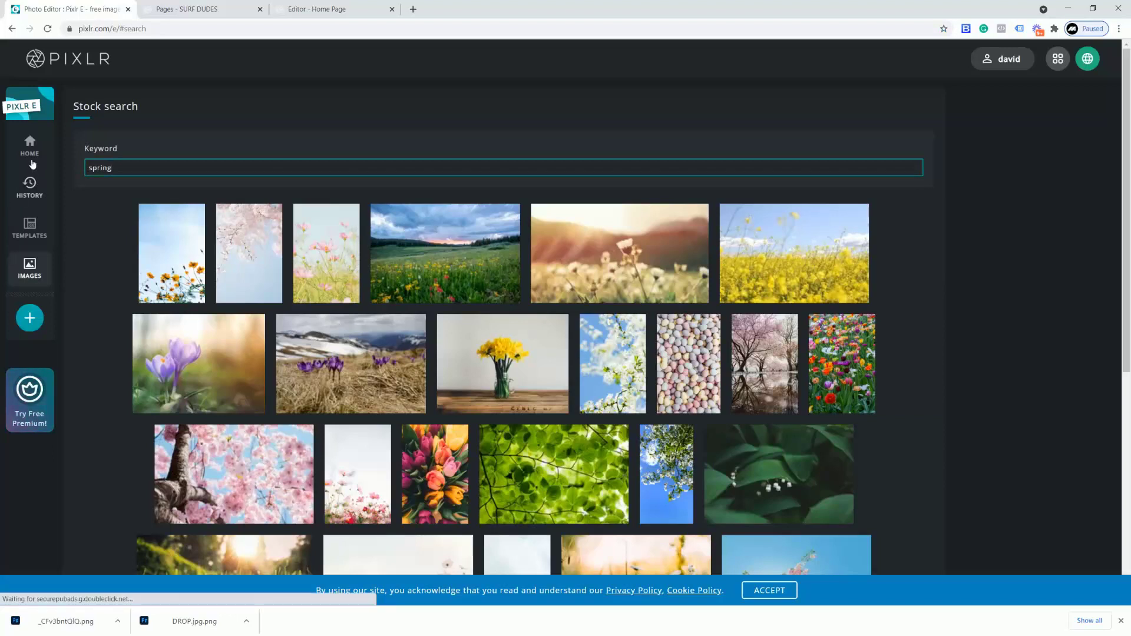
Search the stock images for "people" and browse the resulting photos
left_click(36, 278)
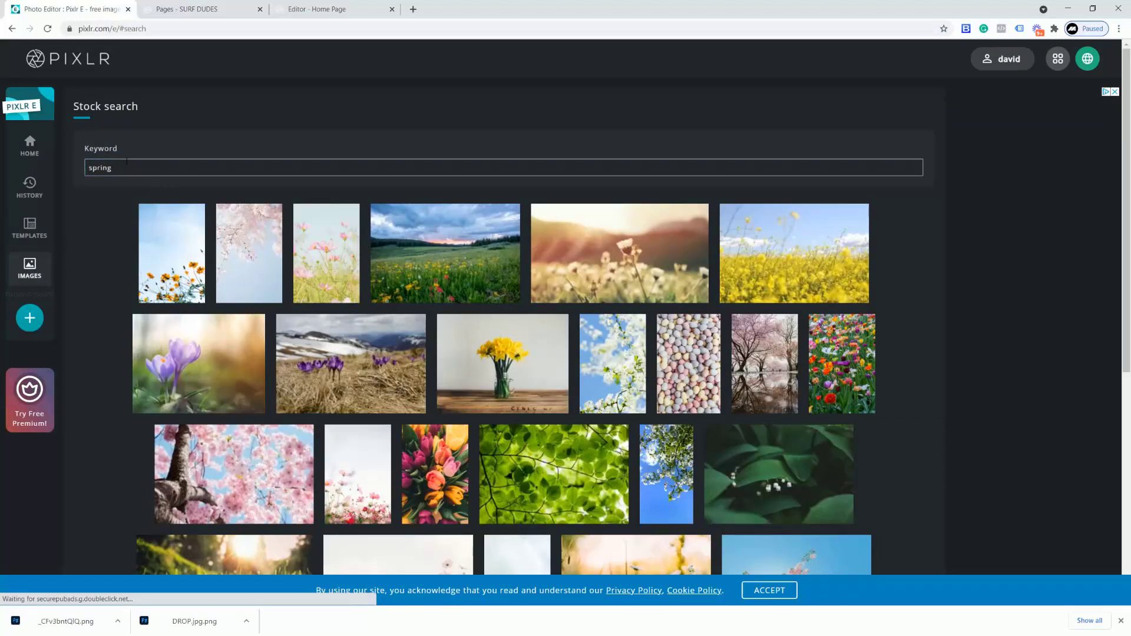
left_click_drag(122, 169, 55, 162)
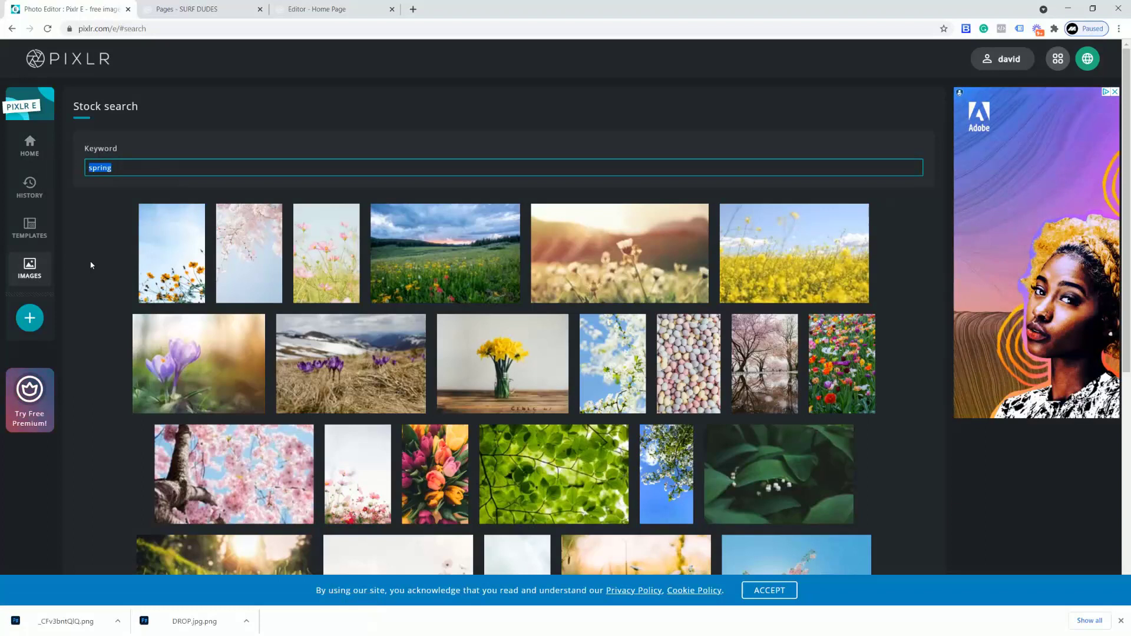
type("pe")
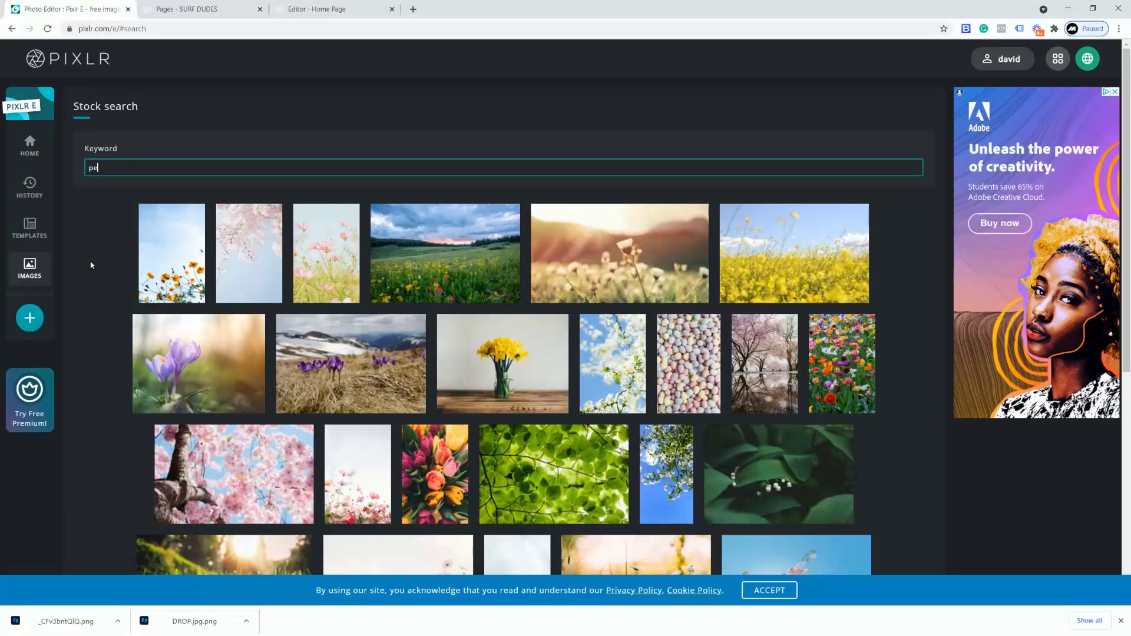
type("ople")
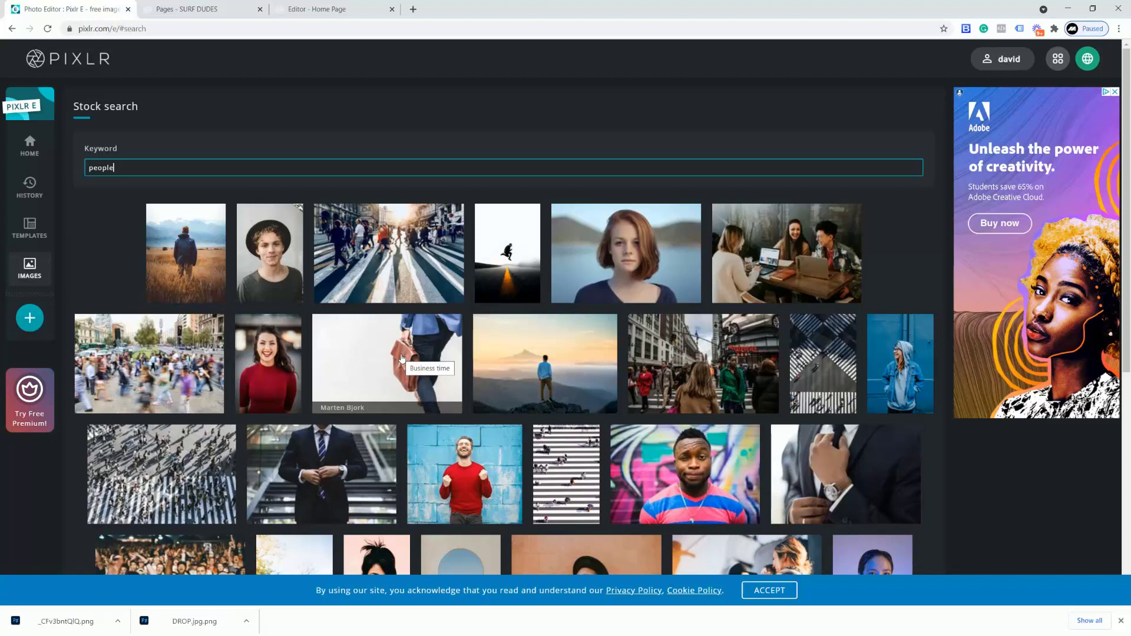
scroll(402, 358, "down", 3)
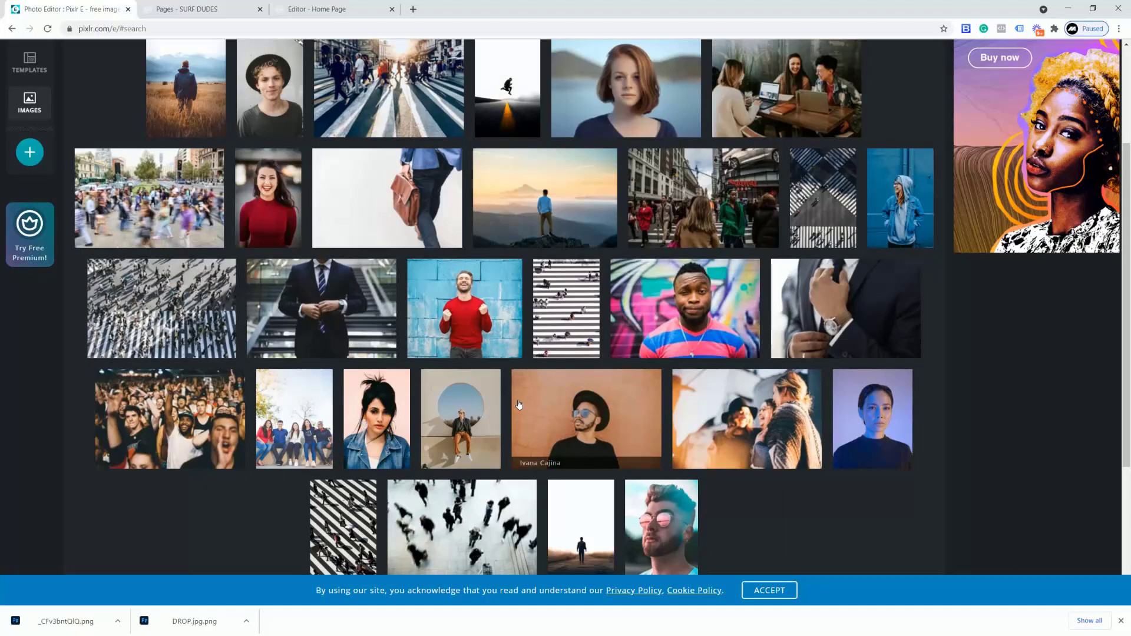
Search the stock images for "cutout" and open the photo of the elephant on a white background
scroll(519, 404, "up", 3)
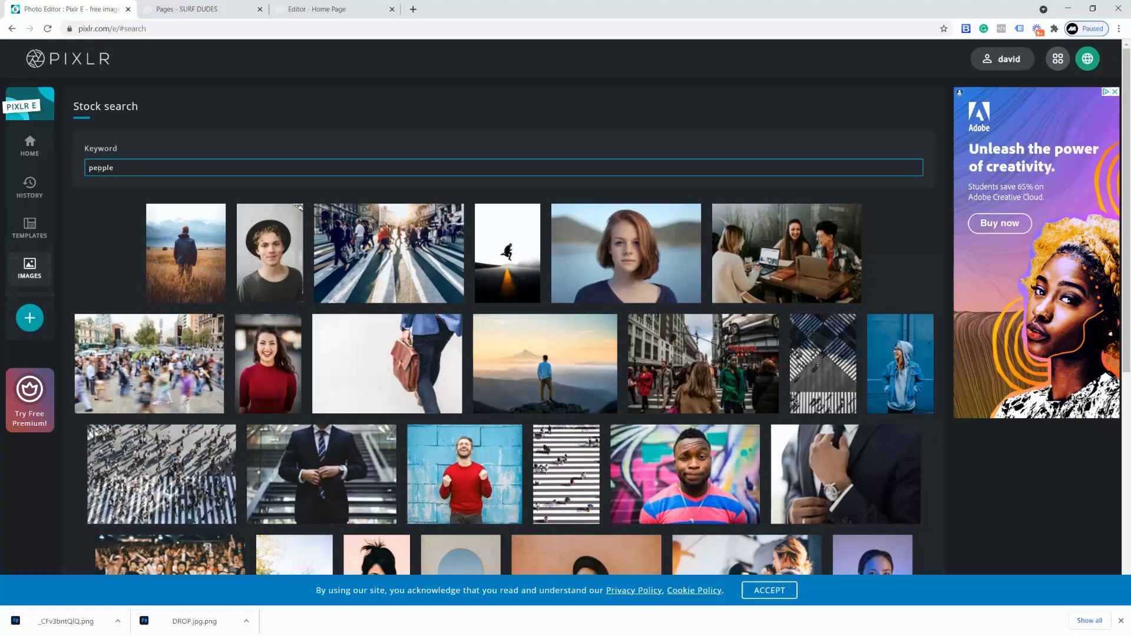
double_click(93, 168)
type("cutout")
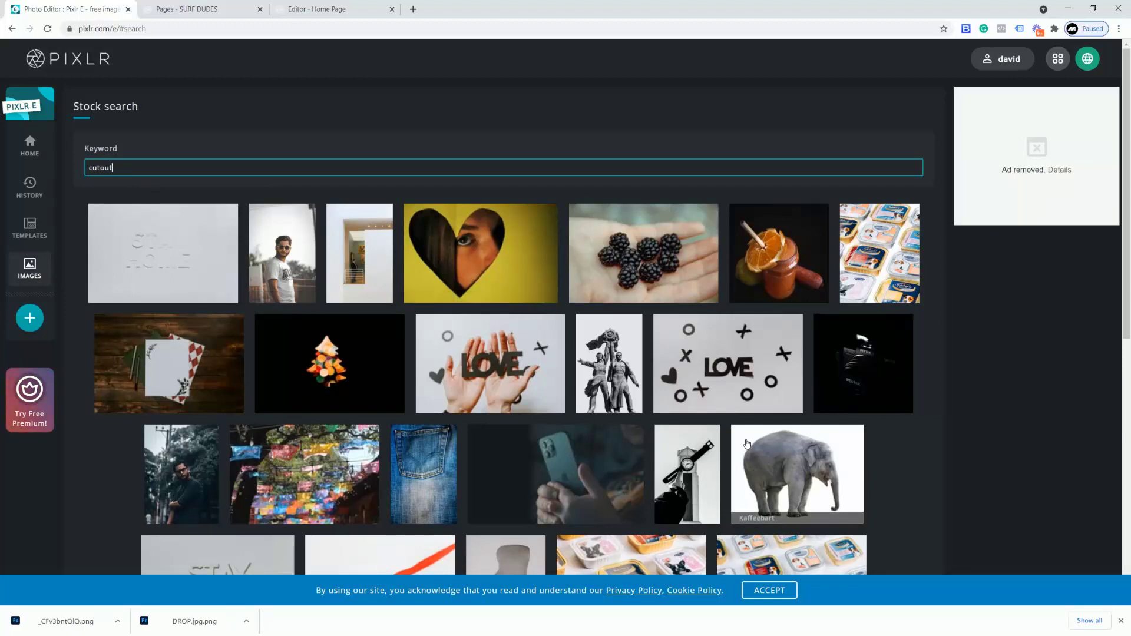
scroll(820, 473, "down", 3)
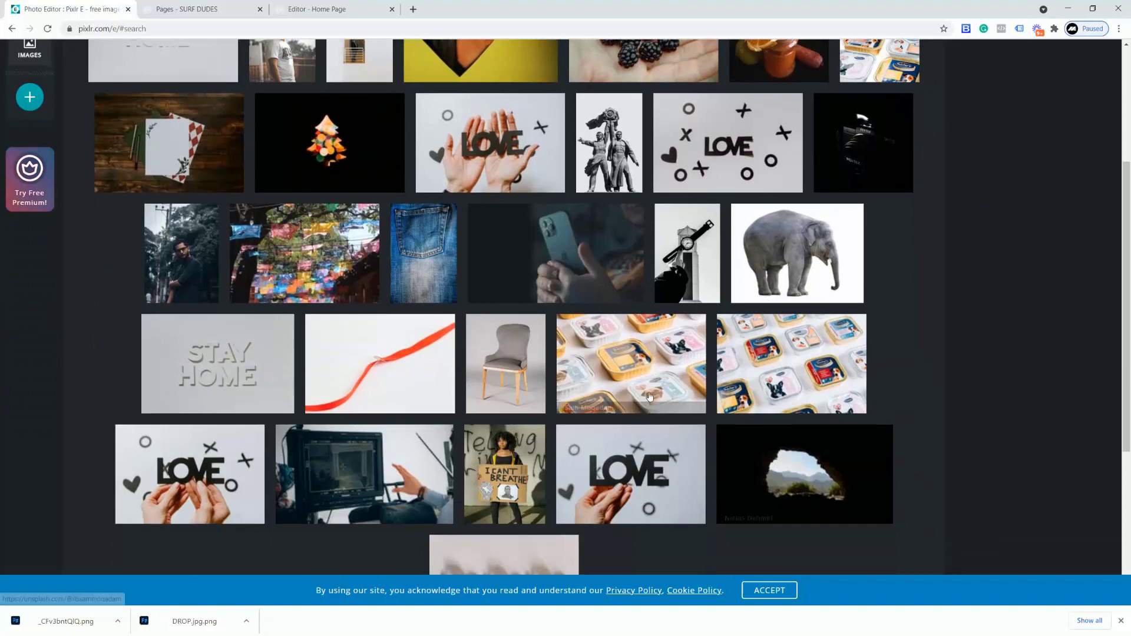
scroll(783, 276, "up", 1)
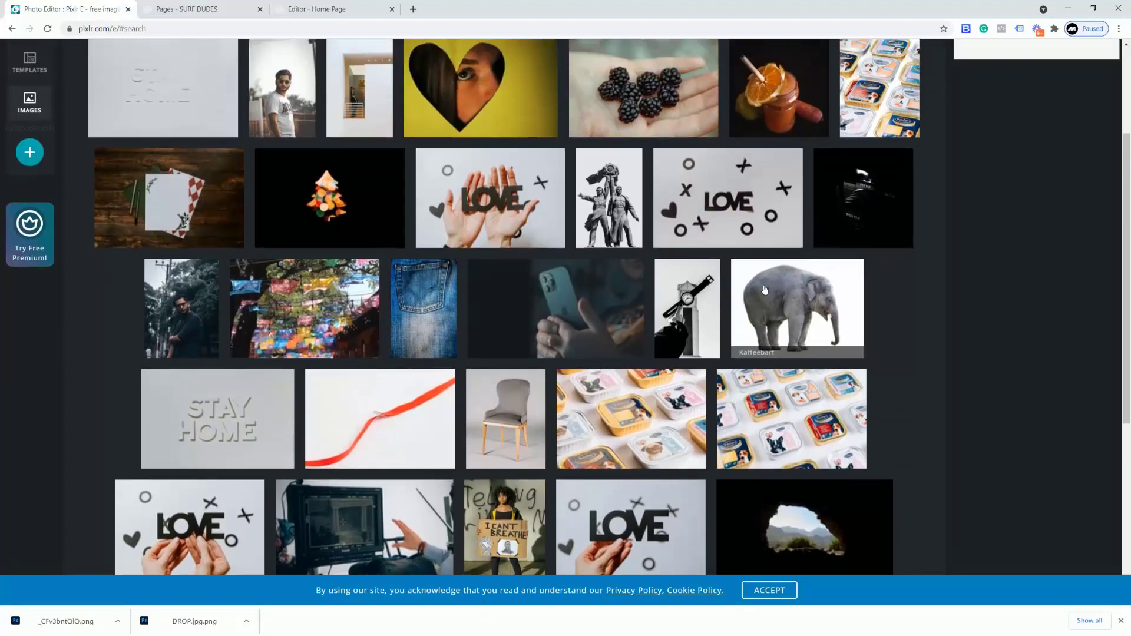
left_click(790, 306)
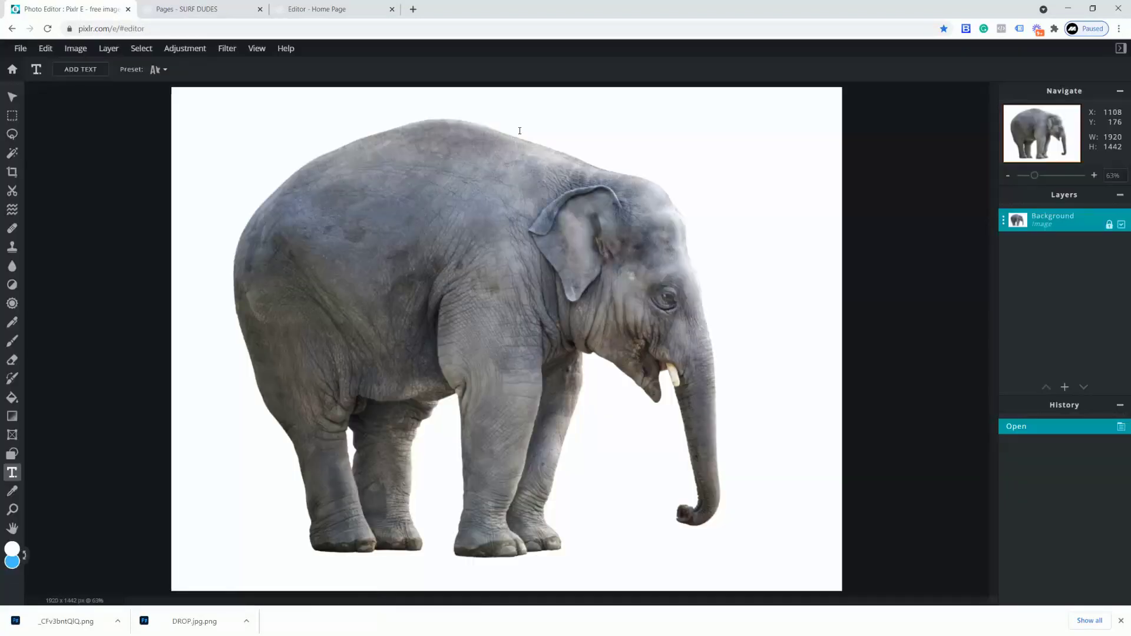
Activate the Wand, dismiss the ad banner, and try selecting the white background around the elephant at tolerance 50, clearing that selection
left_click(11, 155)
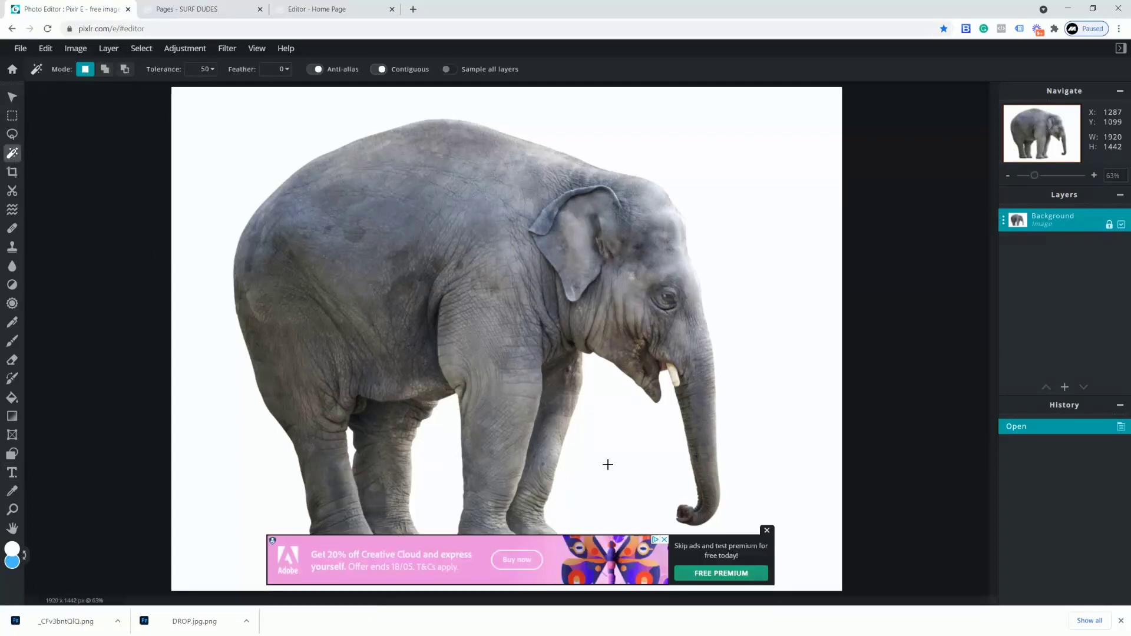
left_click(767, 532)
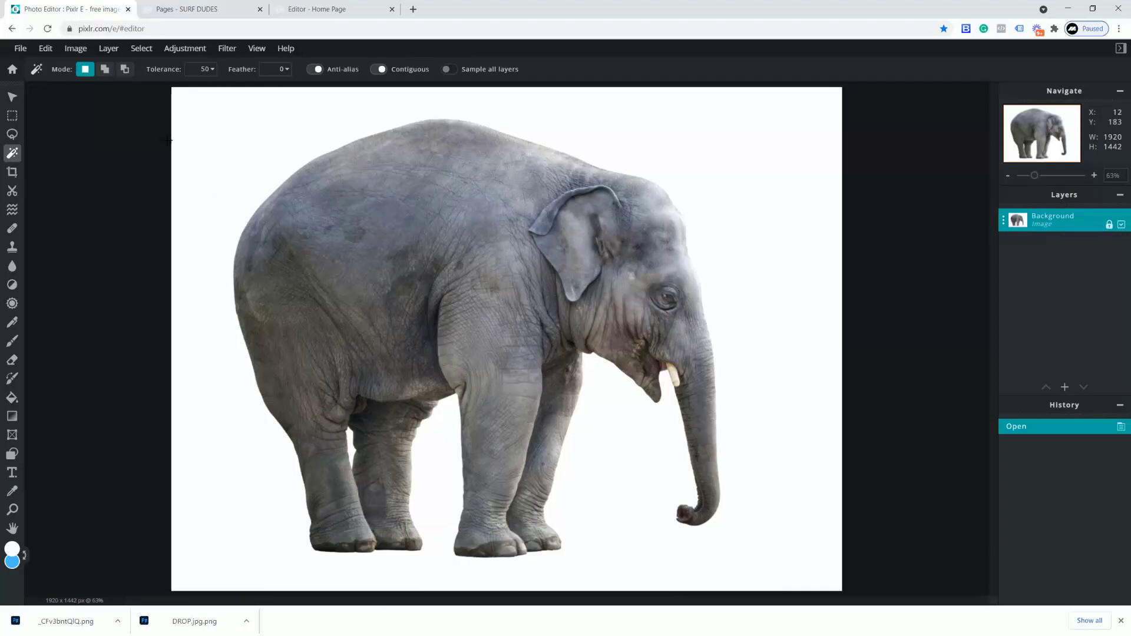
left_click(220, 237)
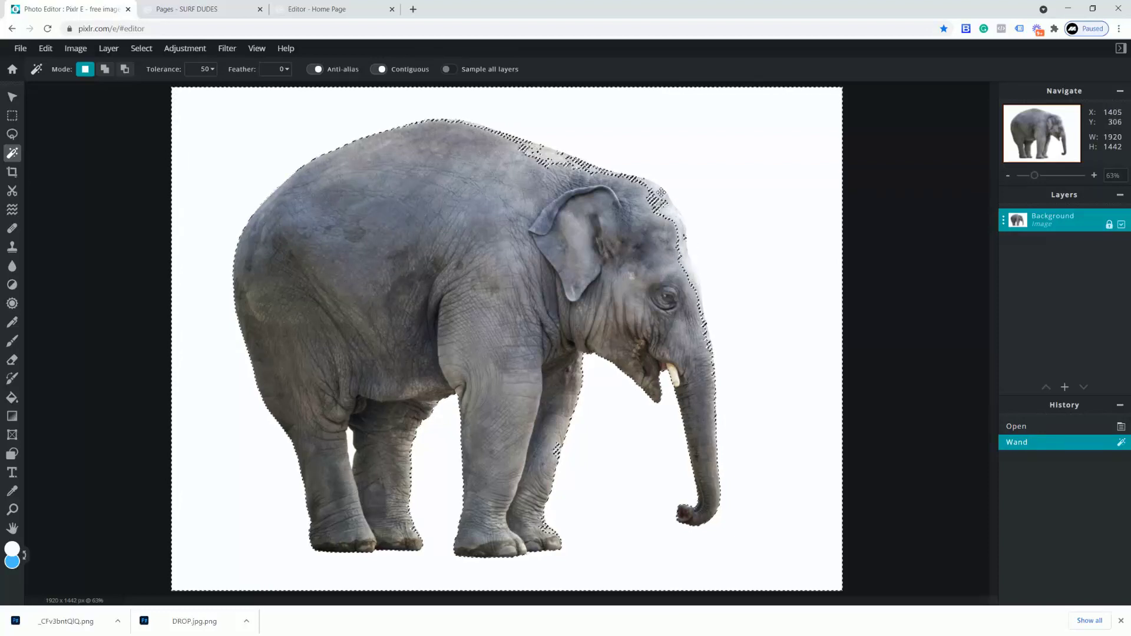
key("alt")
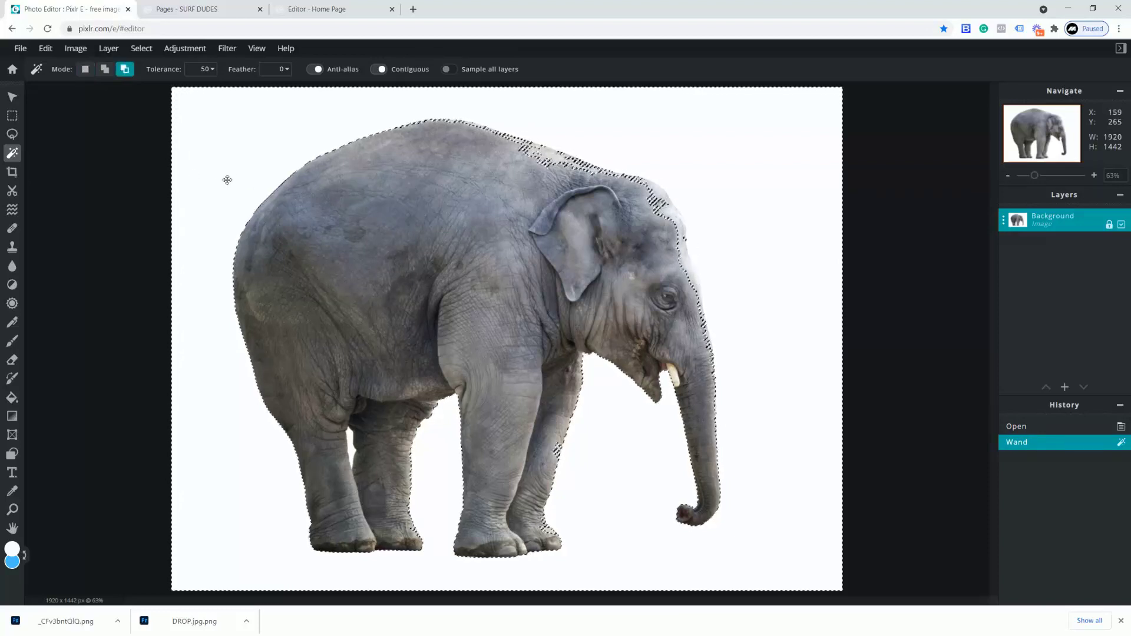
key("ctrl+d")
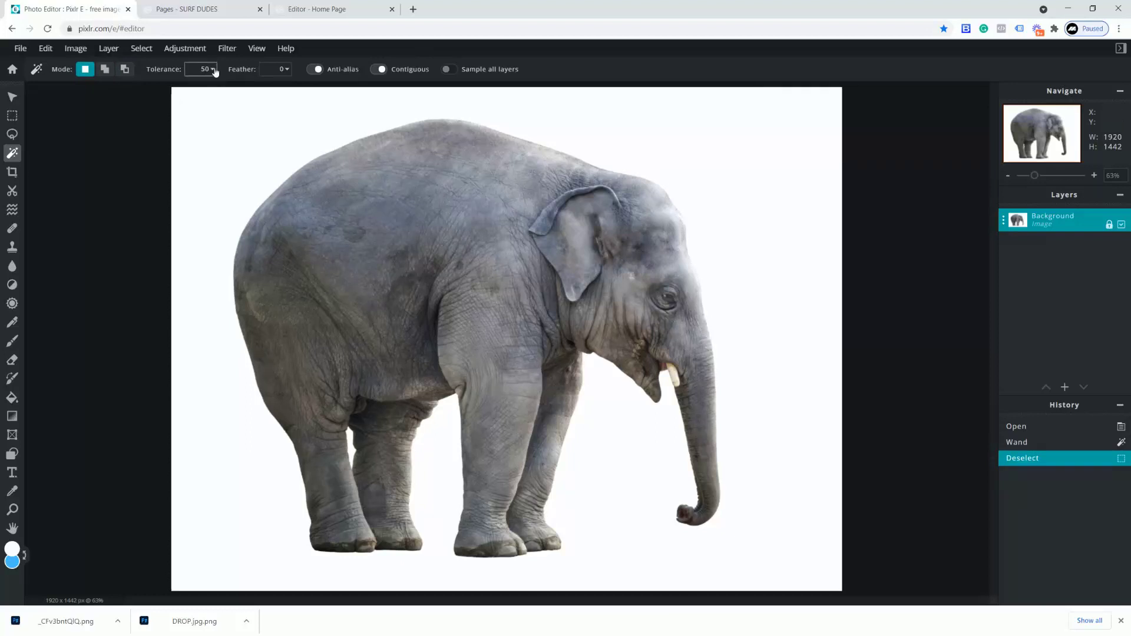
Try selecting the elephant's white background with the Wand at tolerance 31 and again at tolerance 16
left_click(213, 70)
left_click_drag(129, 89, 125, 91)
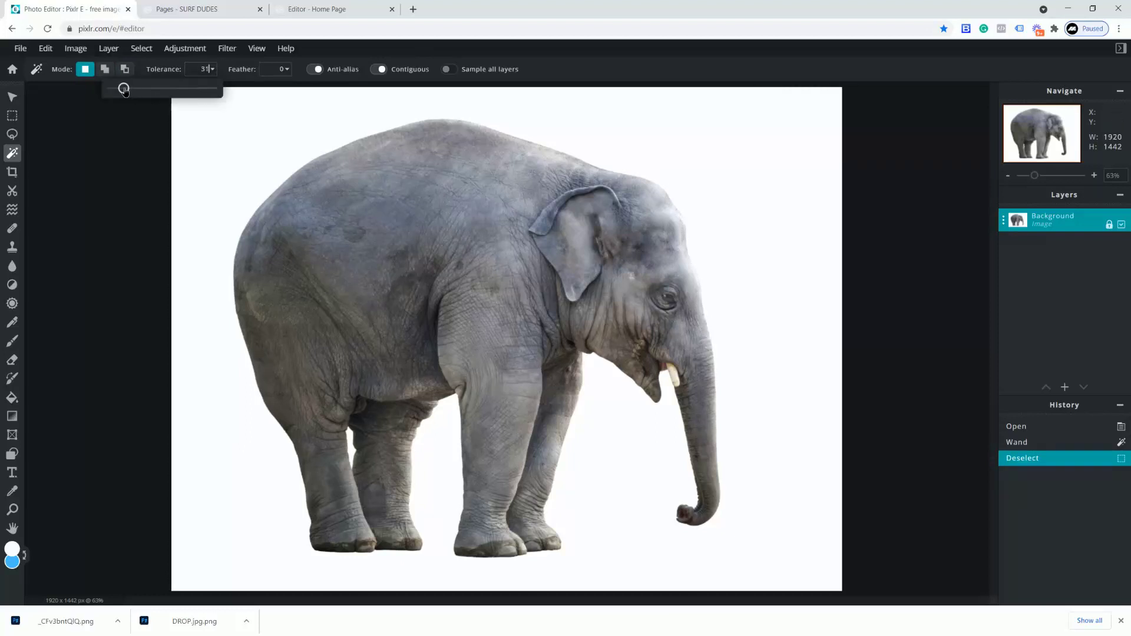
left_click(224, 147)
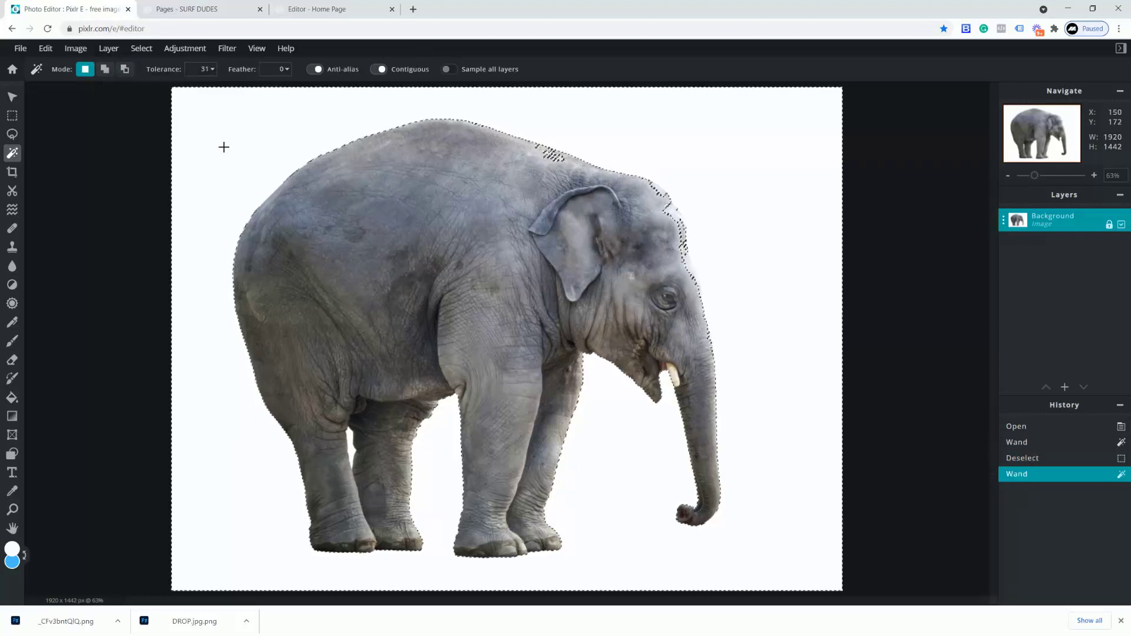
key("ctrl+d")
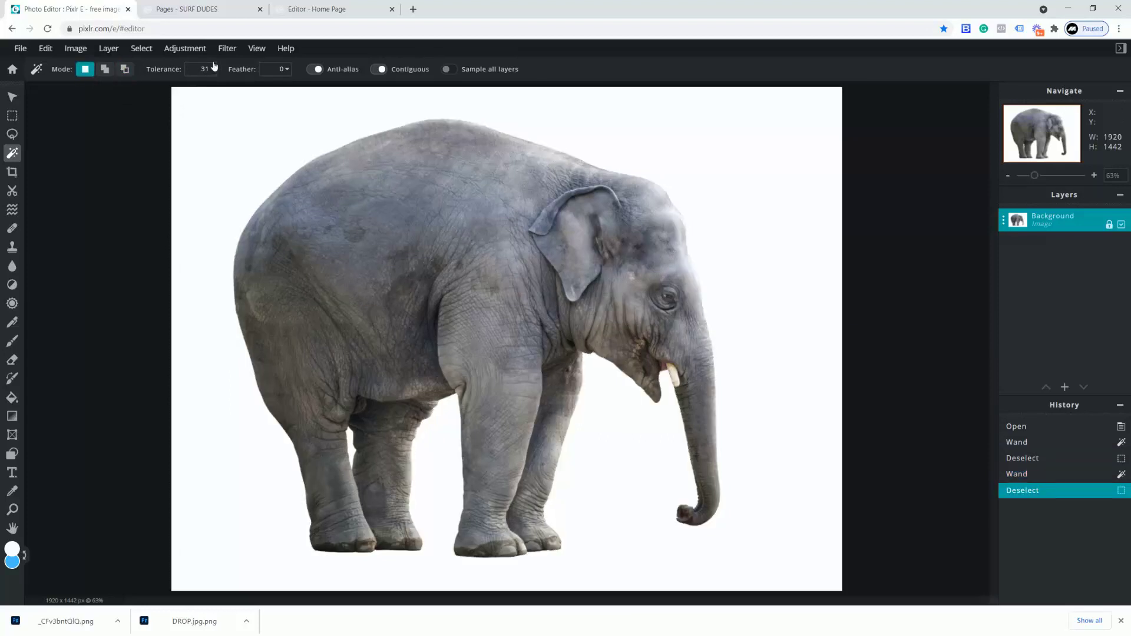
left_click(208, 68)
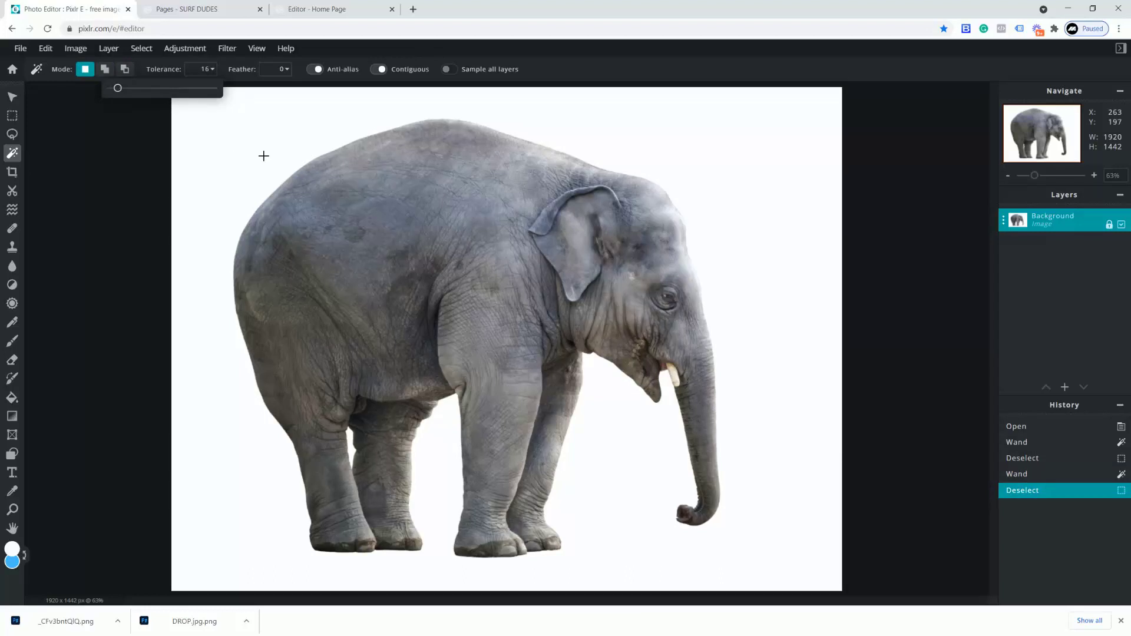
left_click(246, 177)
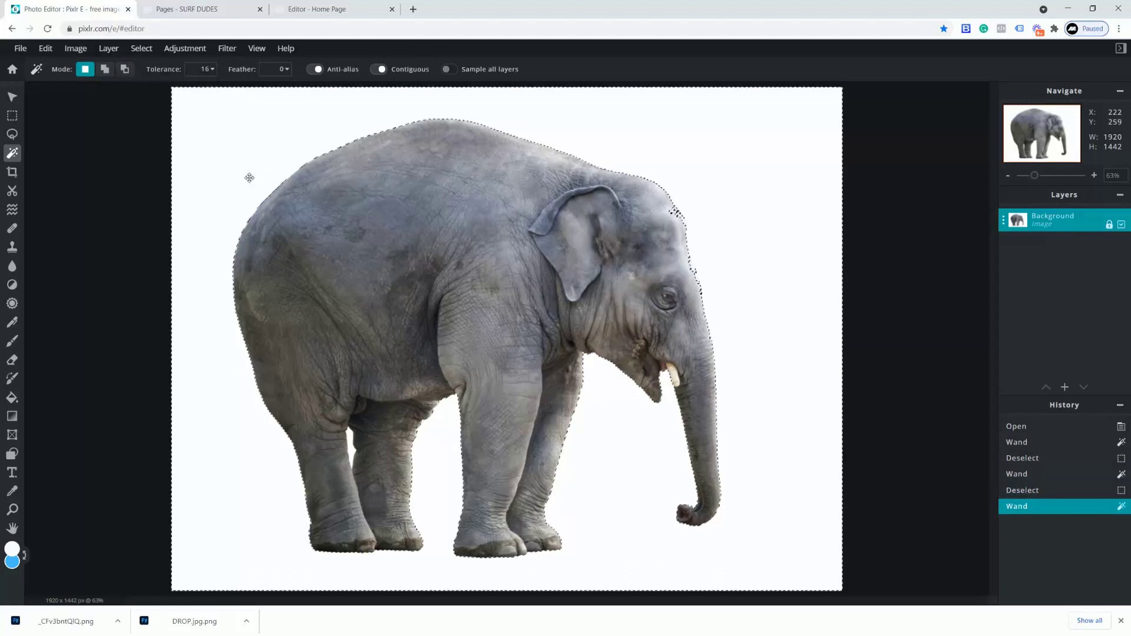
Try reselecting the white background with the Wand tolerance lowered to 6
left_click(216, 71)
left_click_drag(121, 88, 115, 90)
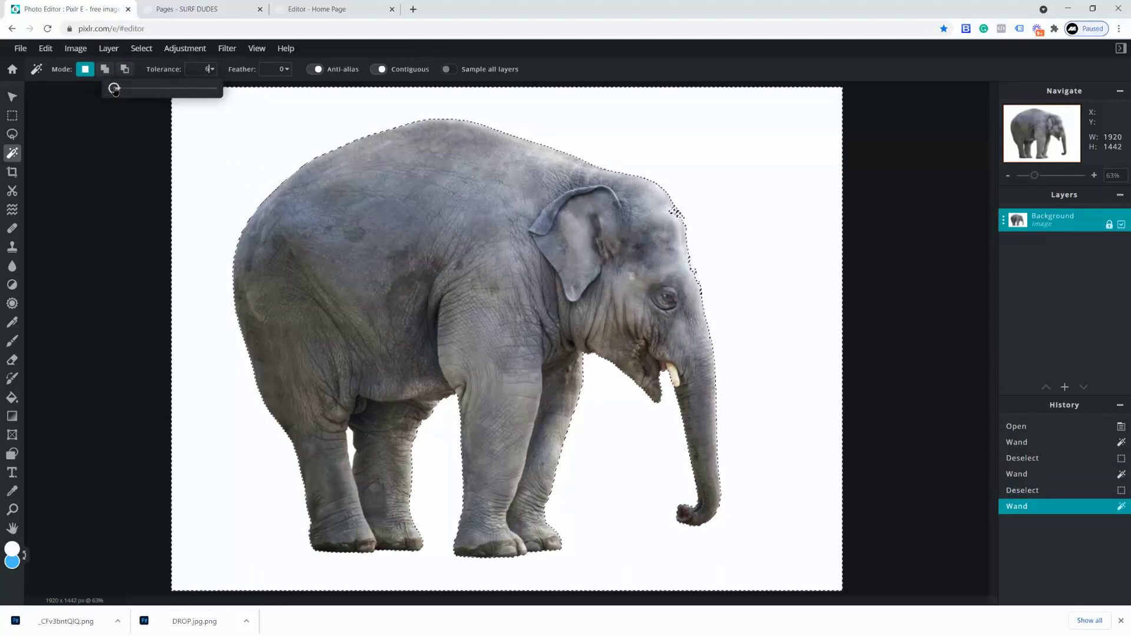
left_click(230, 160)
key("ctrl")
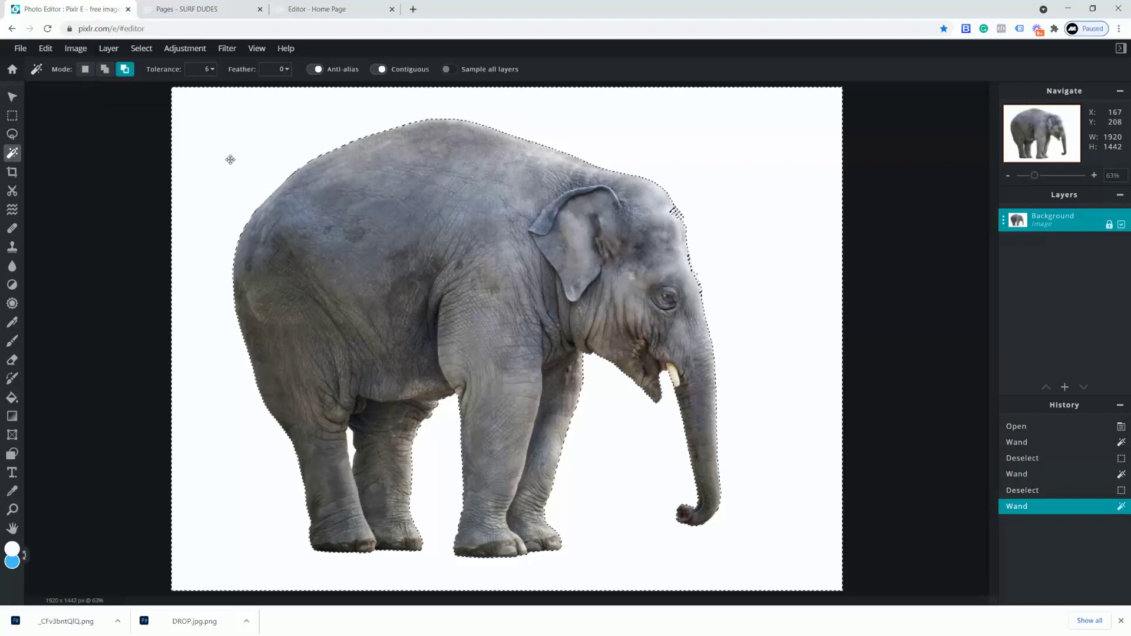
key("ctrl+d")
left_click(282, 157)
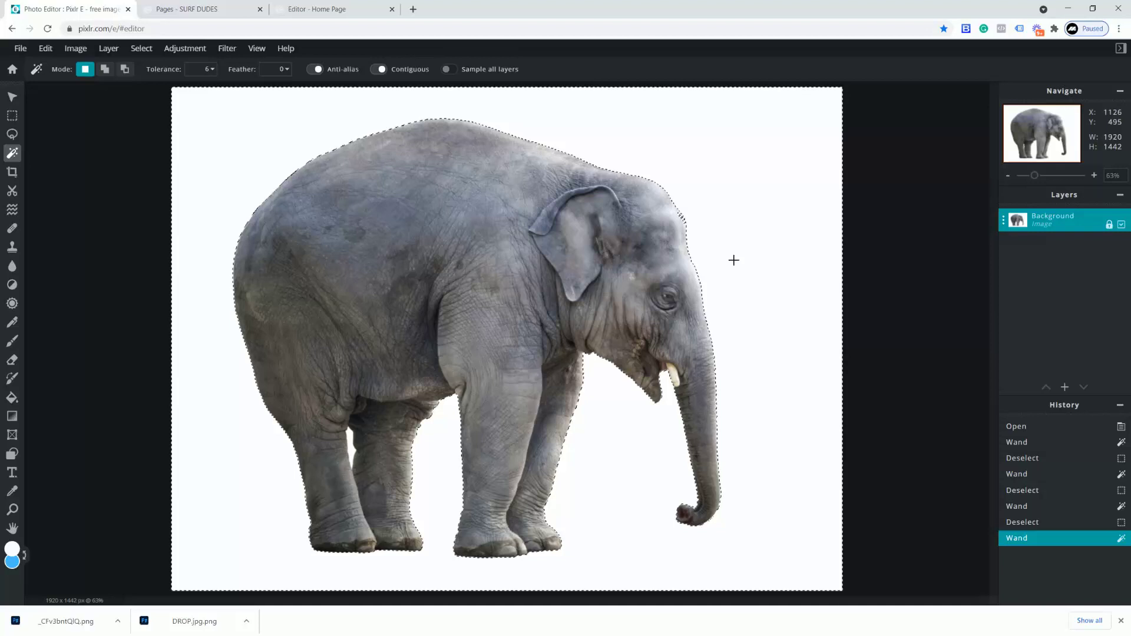
Set the Wand tolerance to 2, reselect the white background around the elephant, and delete it
left_click(211, 70)
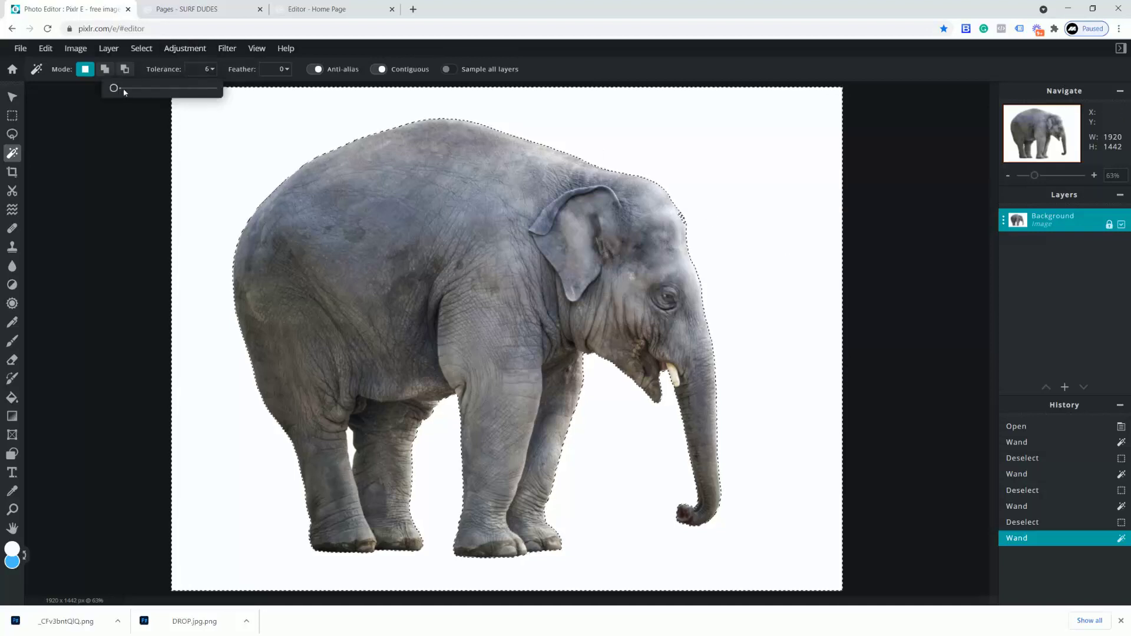
double_click(207, 69)
type("2")
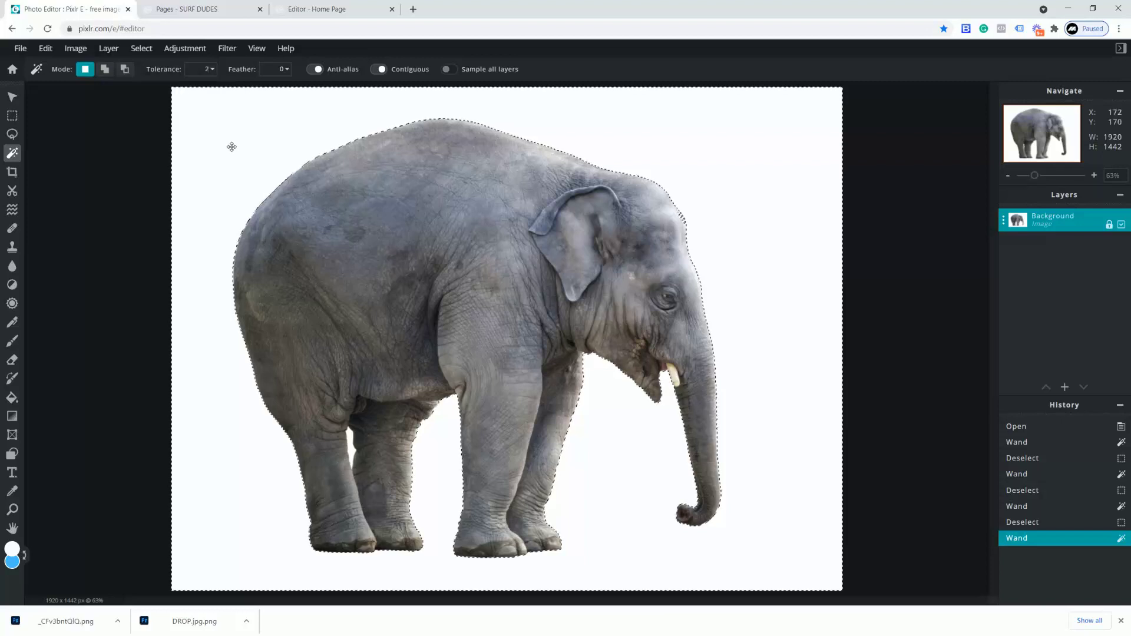
key("ctrl+d")
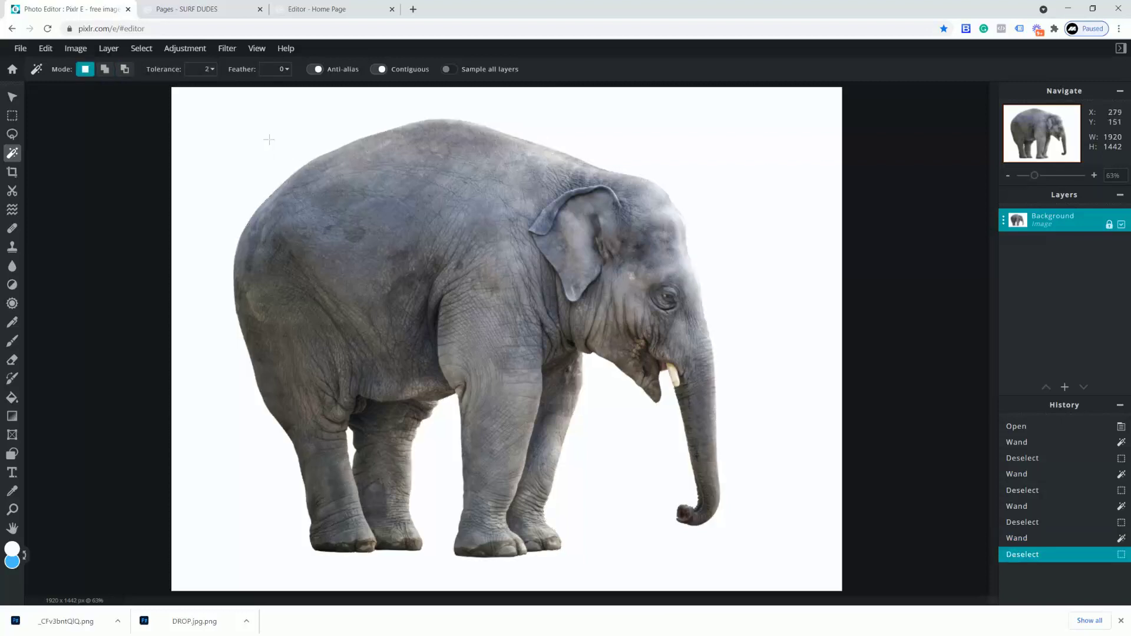
left_click(278, 142)
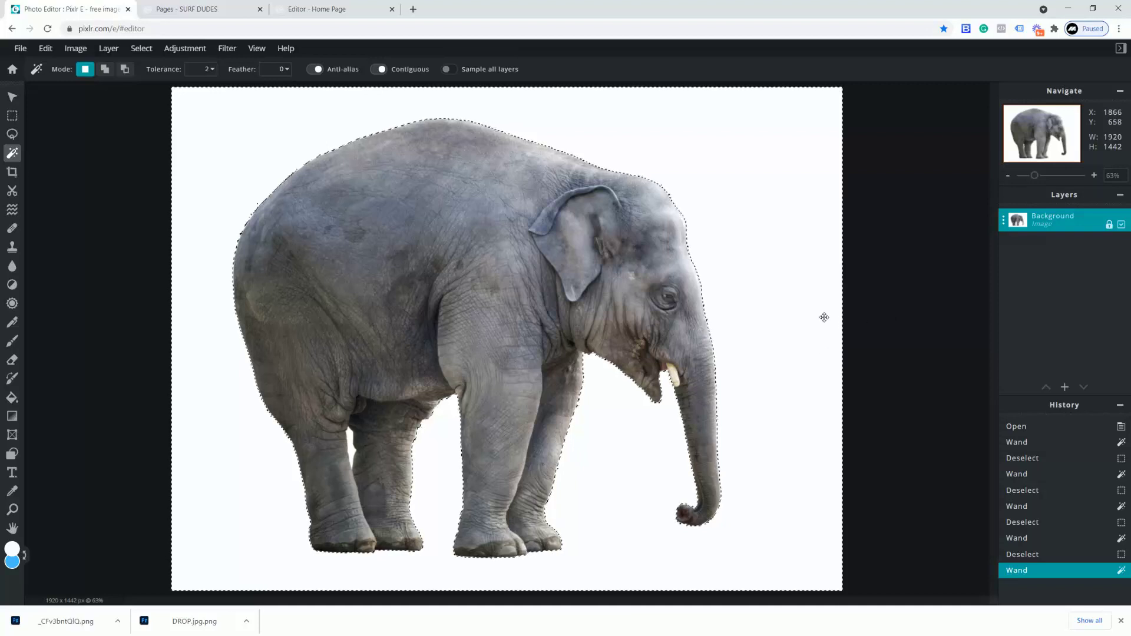
key("Delete")
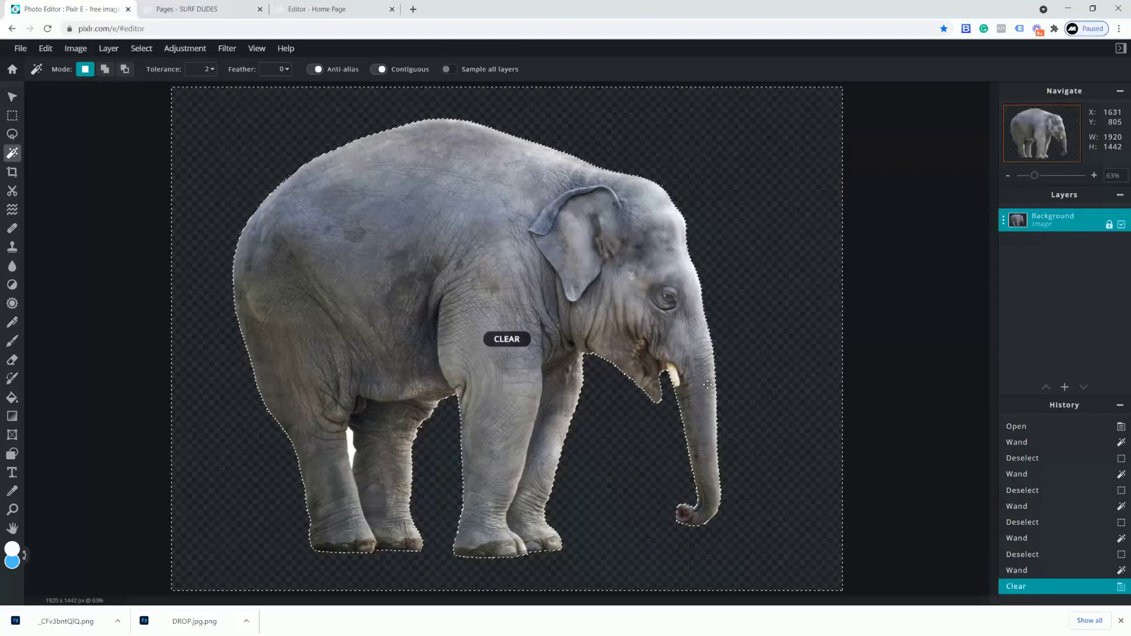
Remove the leftover white gap between the elephant's hind legs and clear the selection
left_click(349, 441)
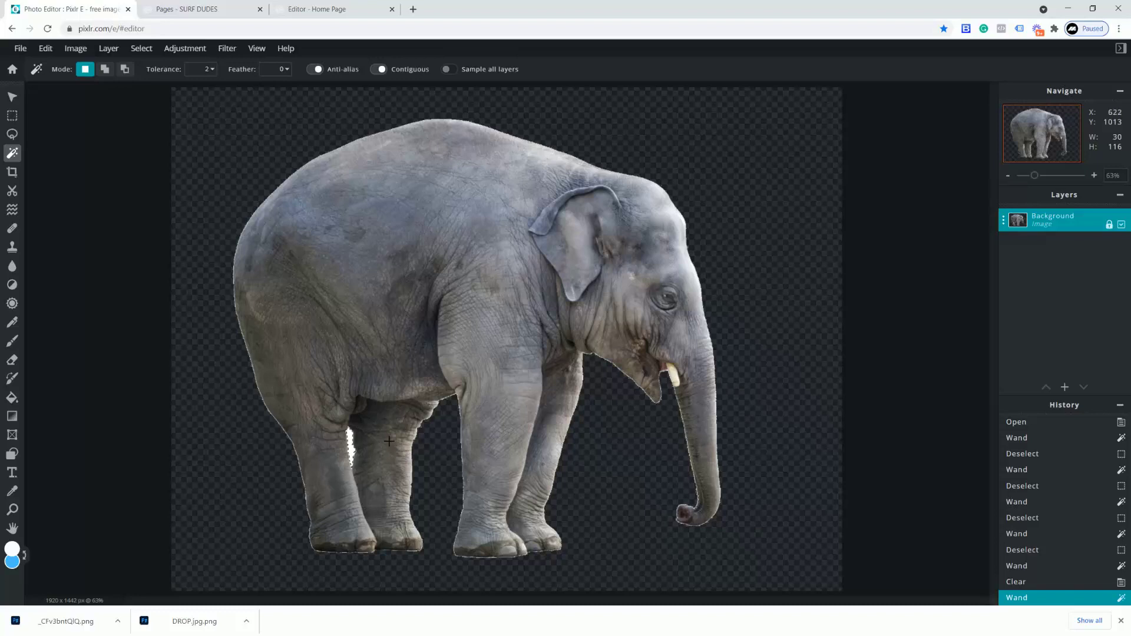
key("Delete")
key("ctrl+d")
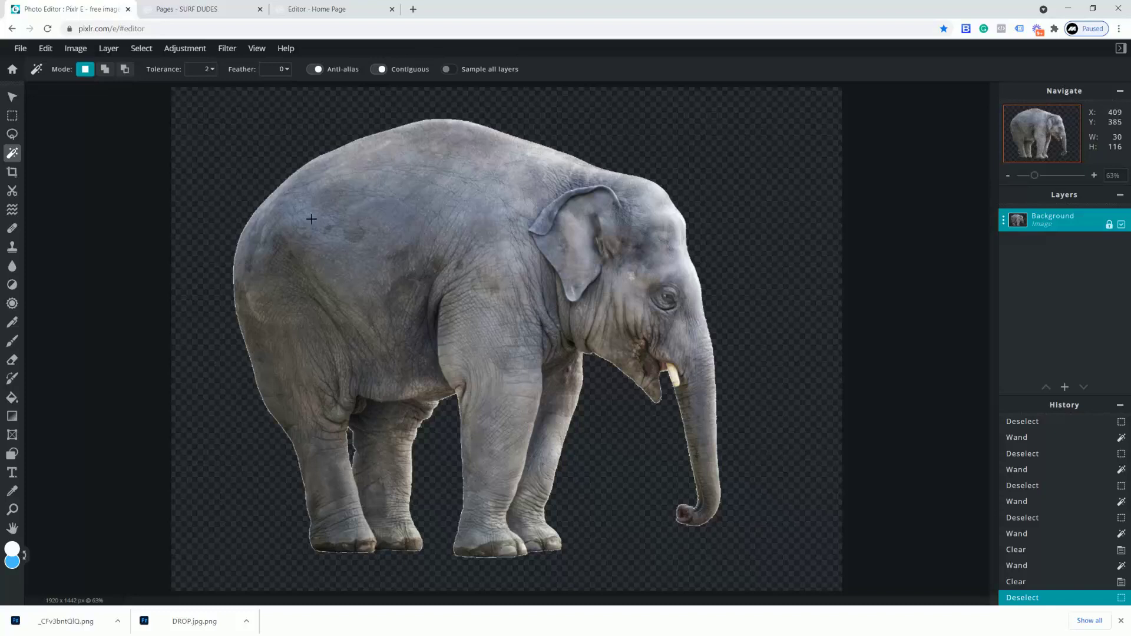
Quick-export the cut-out elephant image as a PNG
left_click(23, 52)
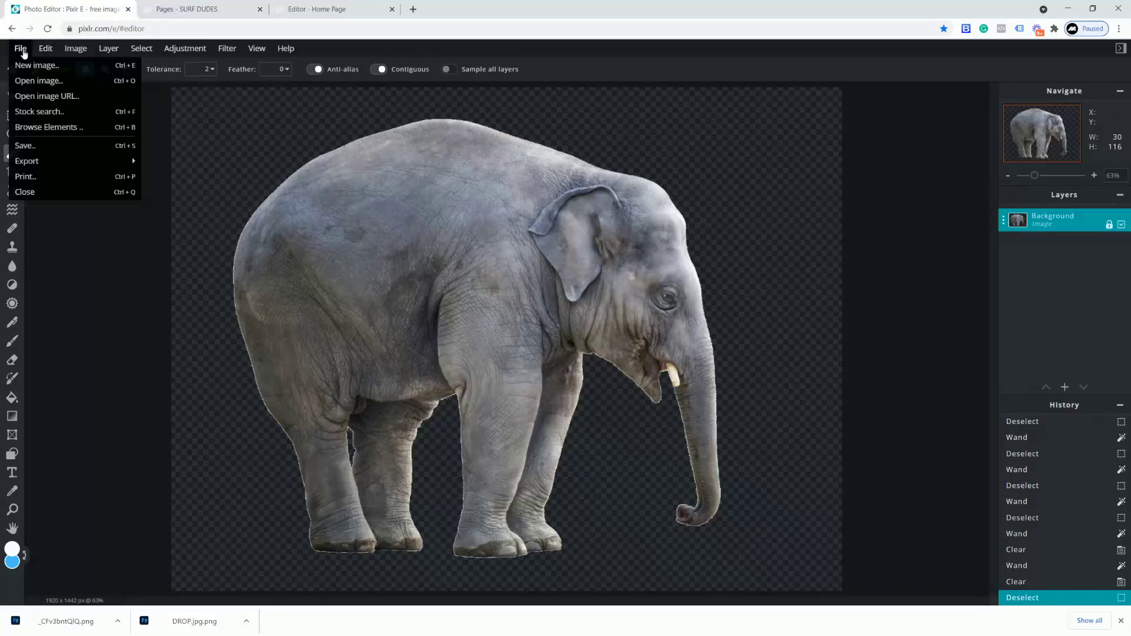
mouse_move(49, 161)
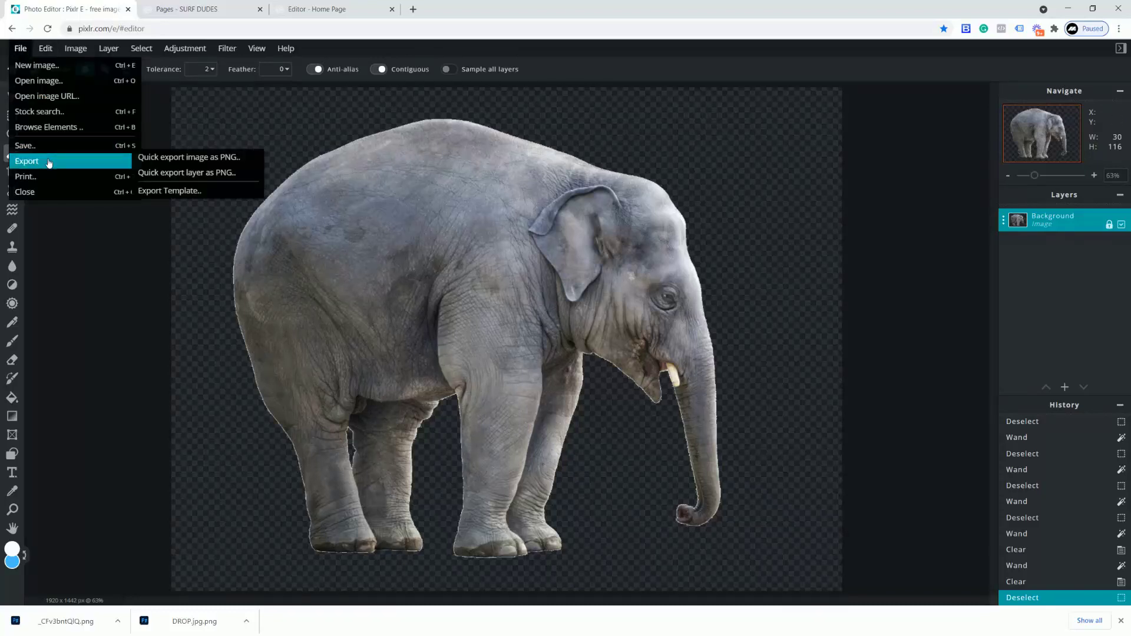
left_click(199, 157)
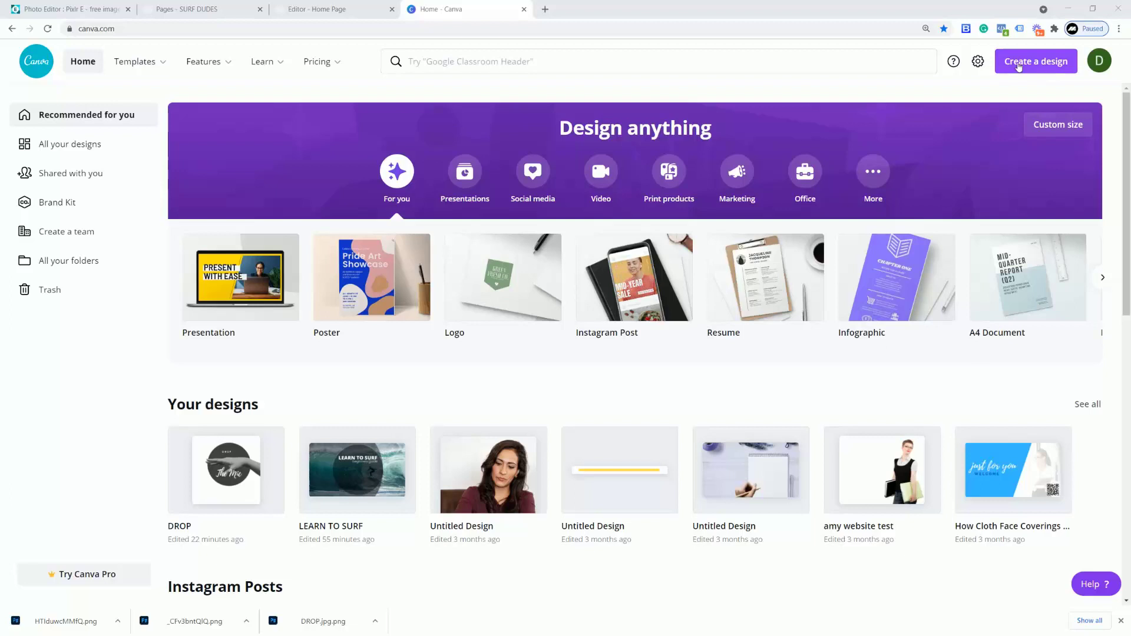
In Canva, create a new custom-size design of 1920 x 1080 px
left_click(1018, 64)
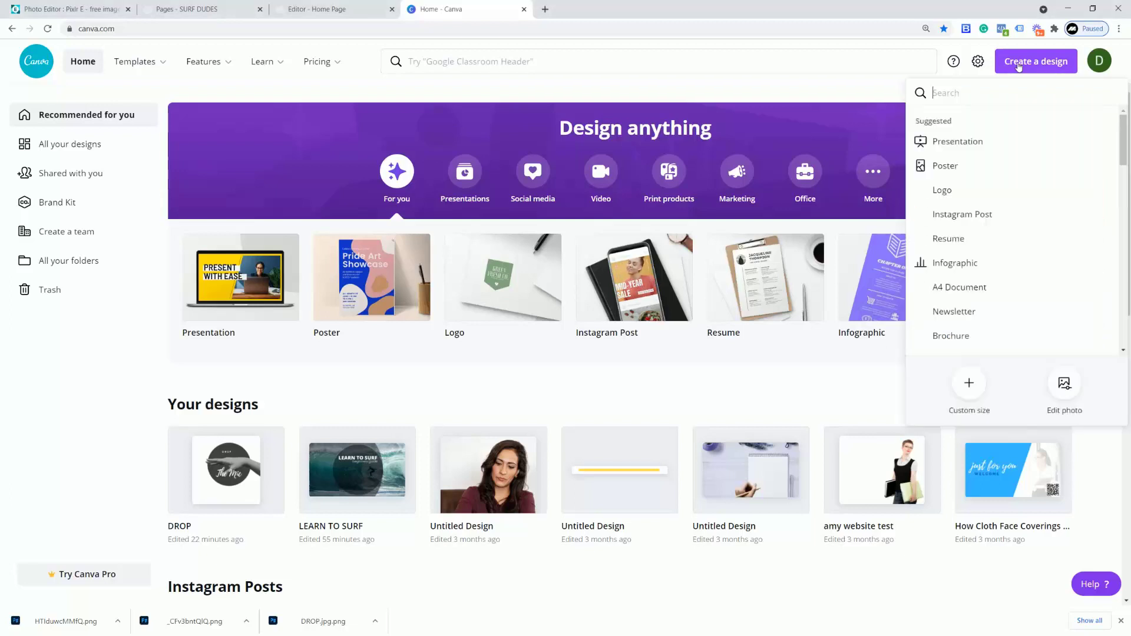
left_click(968, 384)
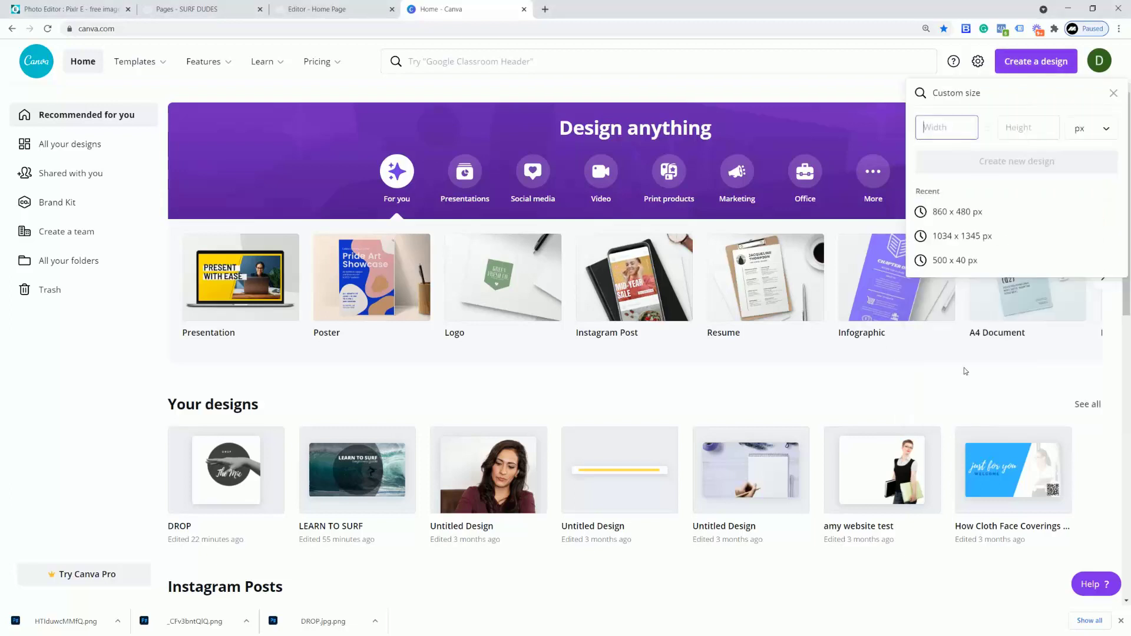
type("1920")
left_click(1019, 128)
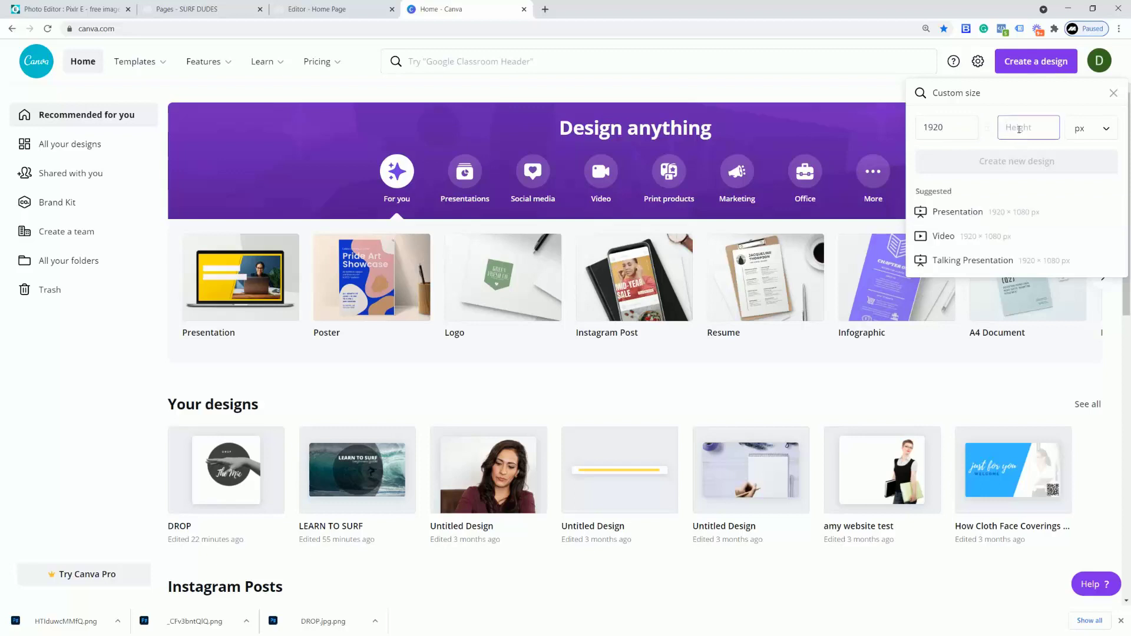
type("1080")
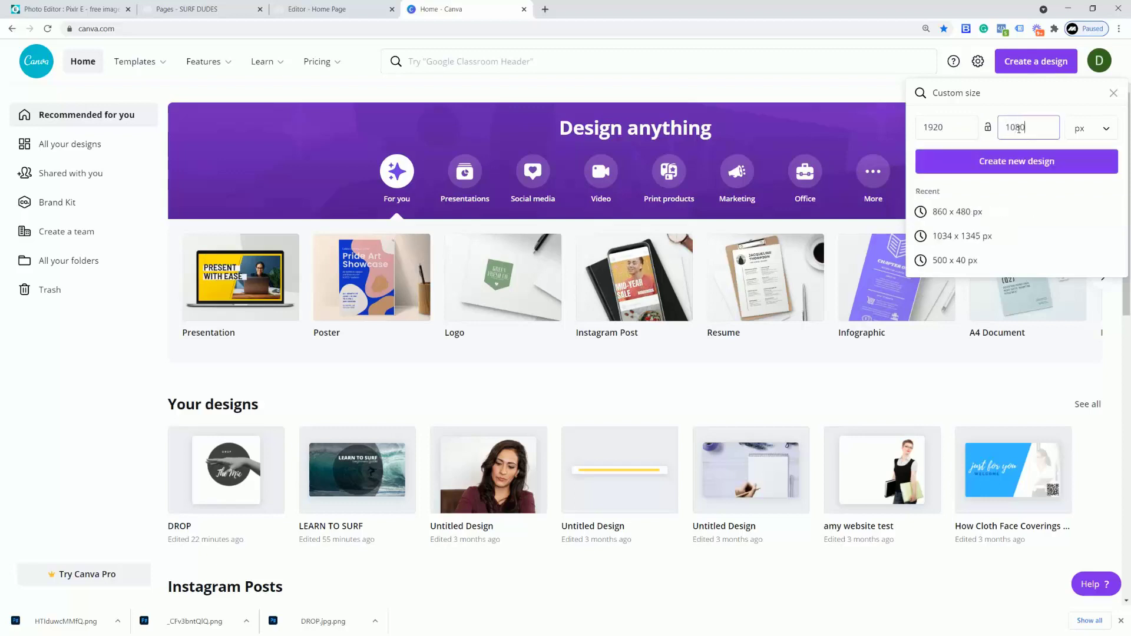
left_click(996, 161)
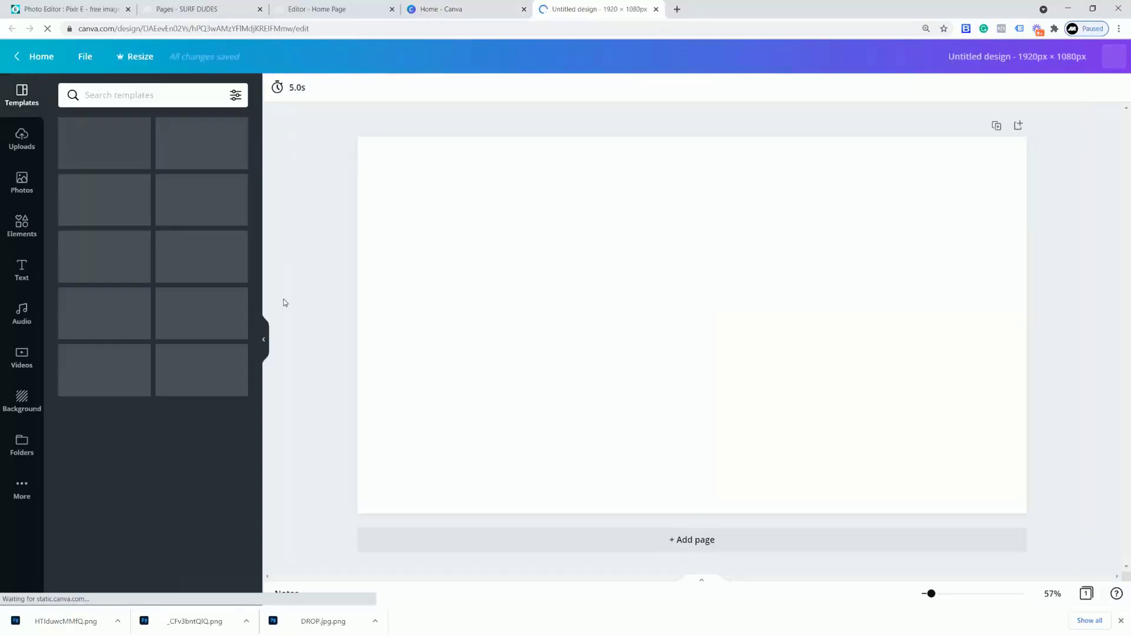
Upload HTIduwcMMfQ.png from the device and place the elephant cut-out in the middle of the page
left_click(21, 140)
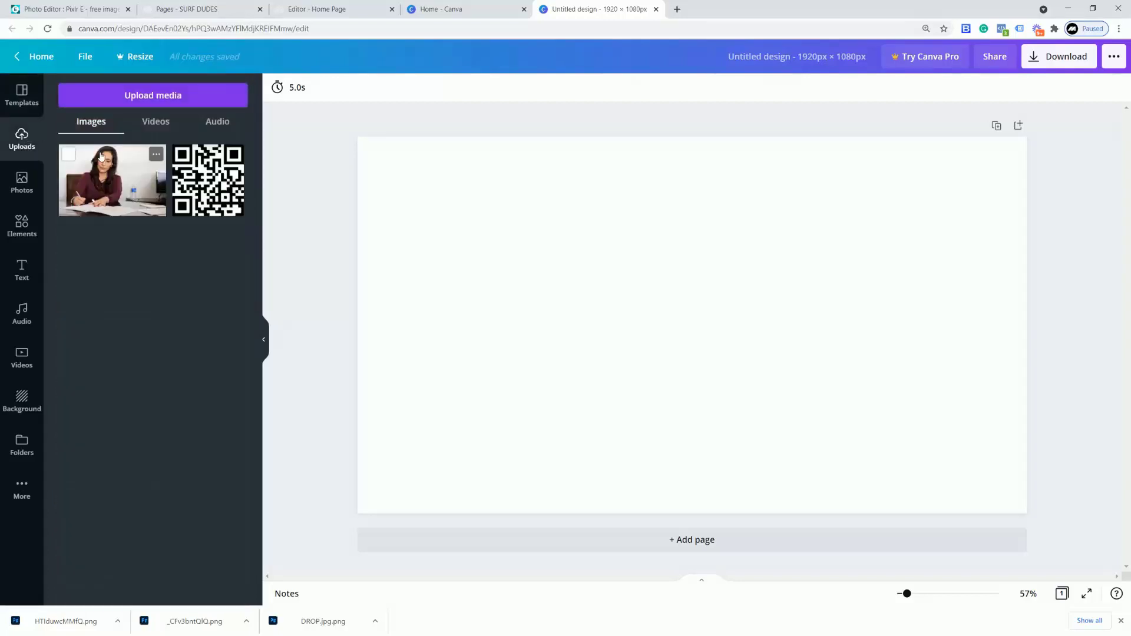
left_click(150, 103)
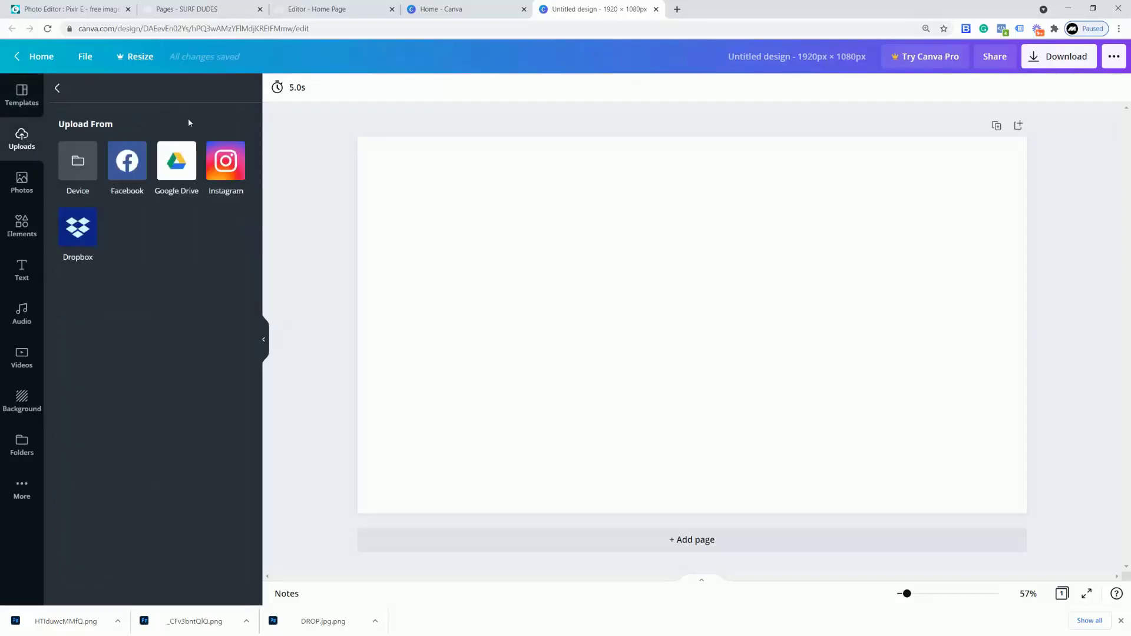
left_click(88, 164)
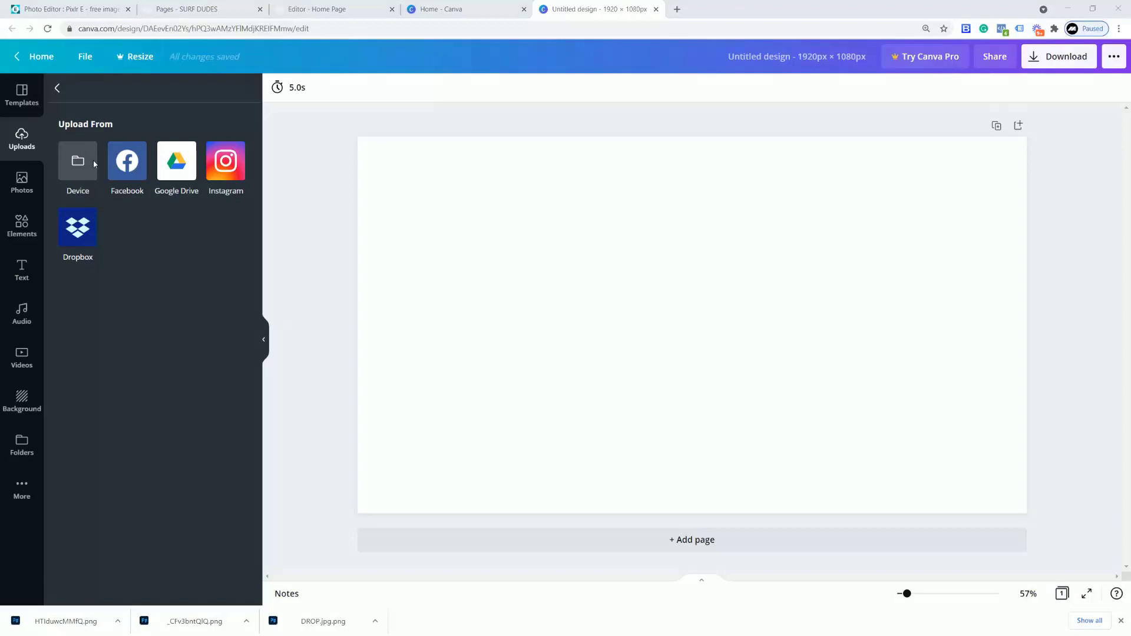
left_click(142, 96)
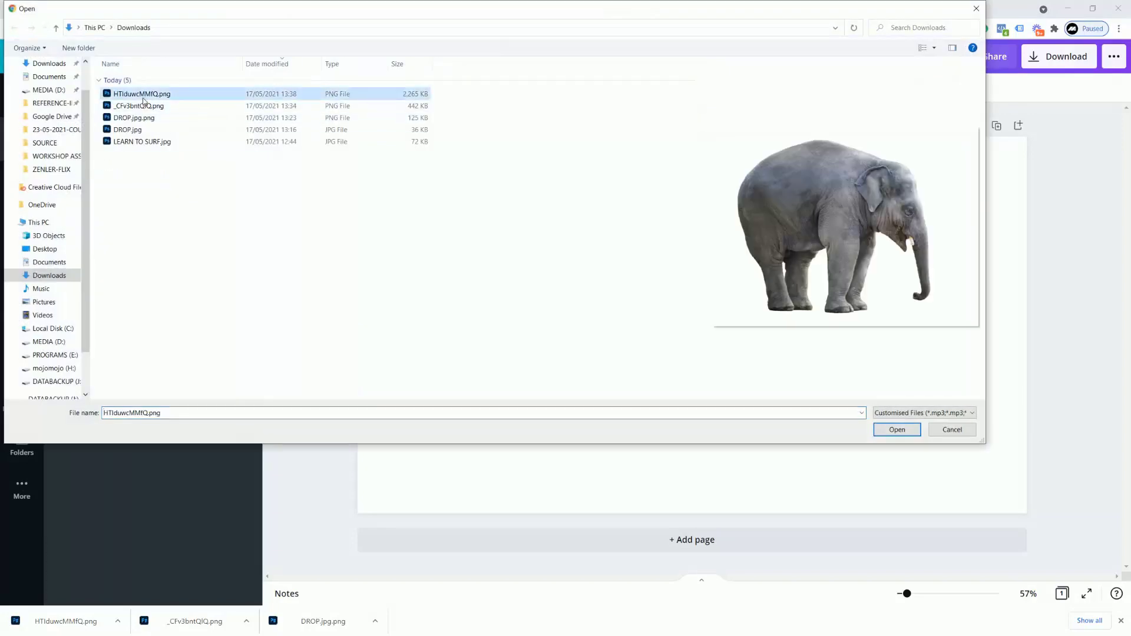
left_click(896, 430)
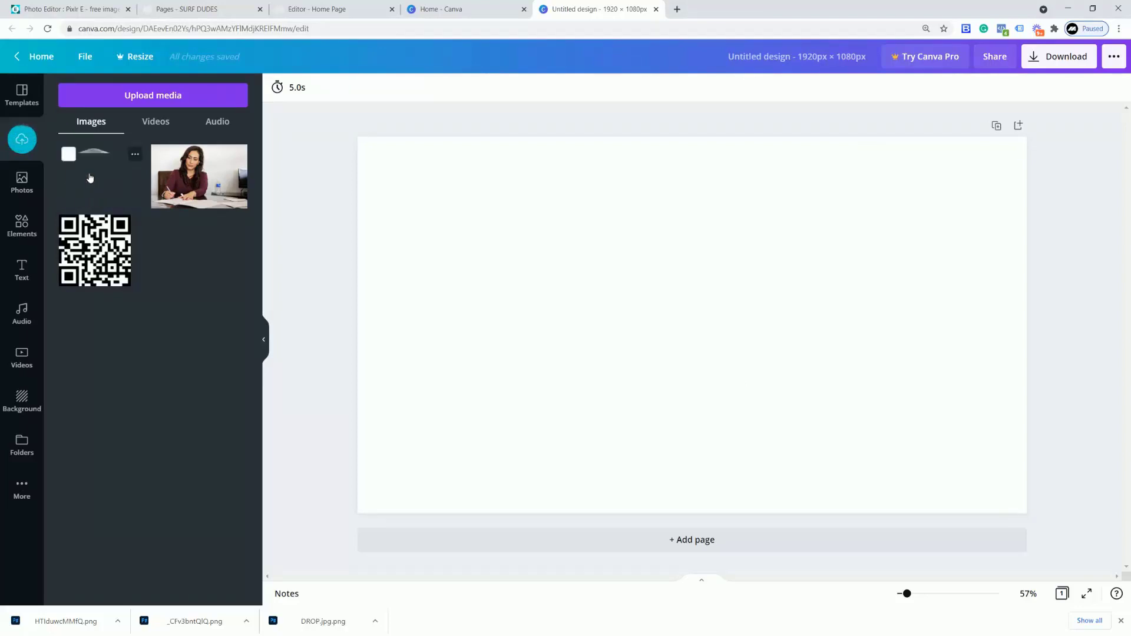
left_click_drag(94, 177, 551, 246)
left_click(451, 323)
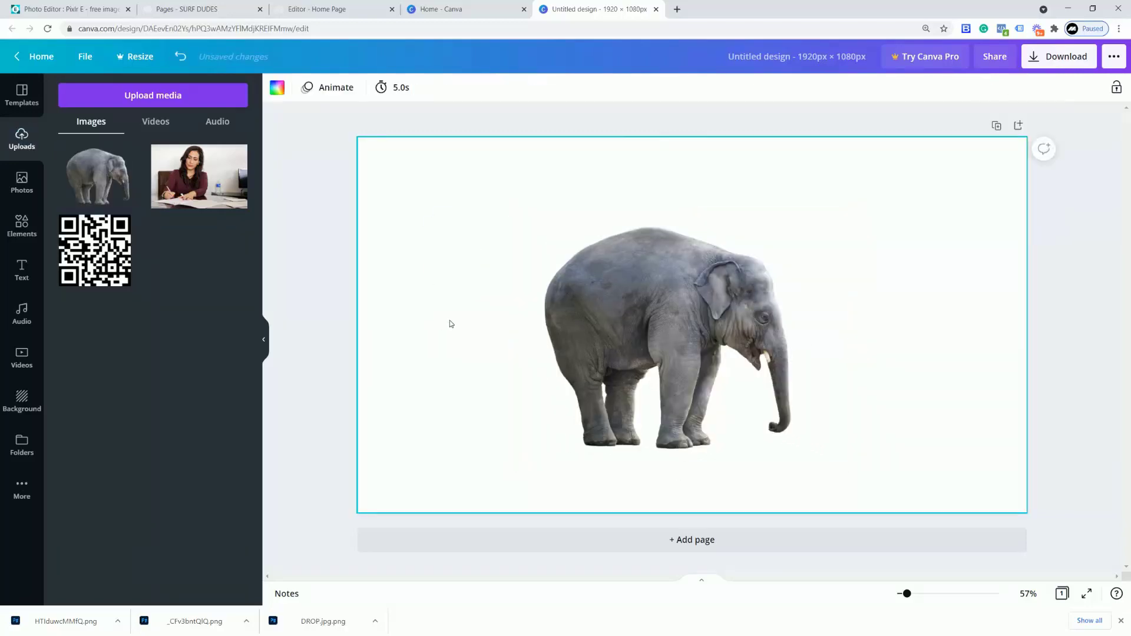
Add a triangle shape over the elephant, enlarge it to about 868 x 752, and centre it on the elephant
left_click(34, 233)
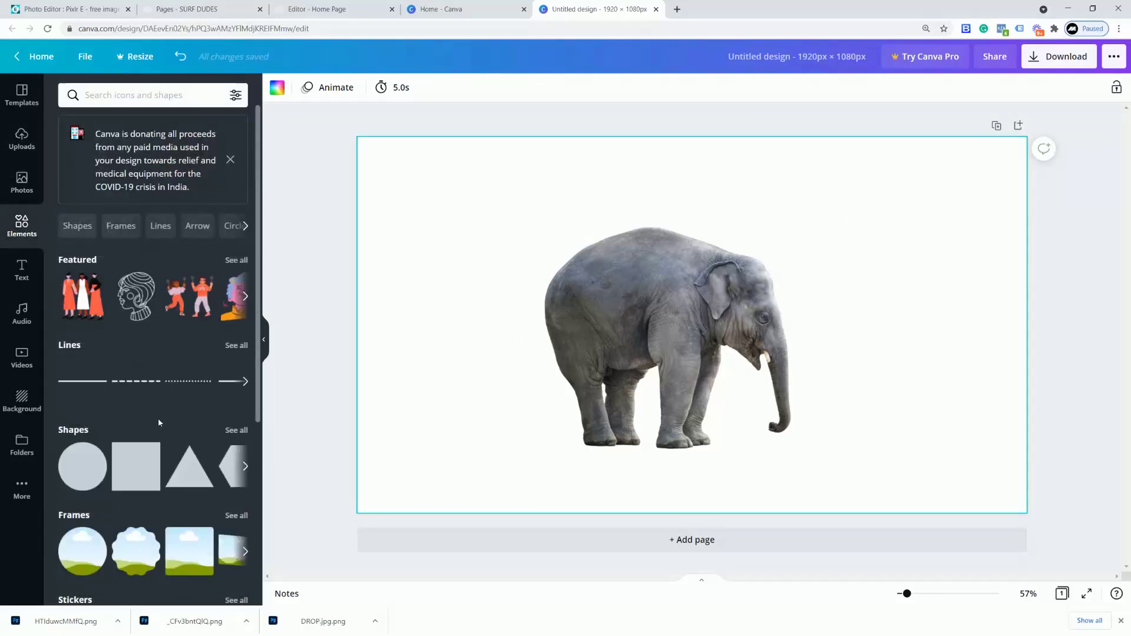
scroll(158, 422, "down", 2)
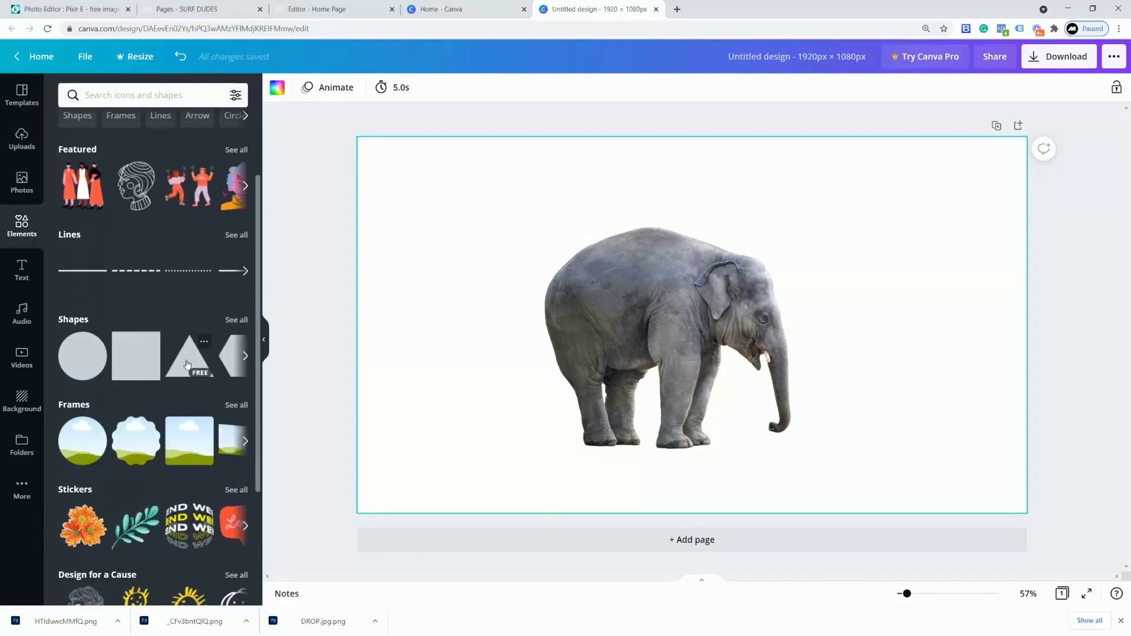
left_click_drag(189, 357, 561, 268)
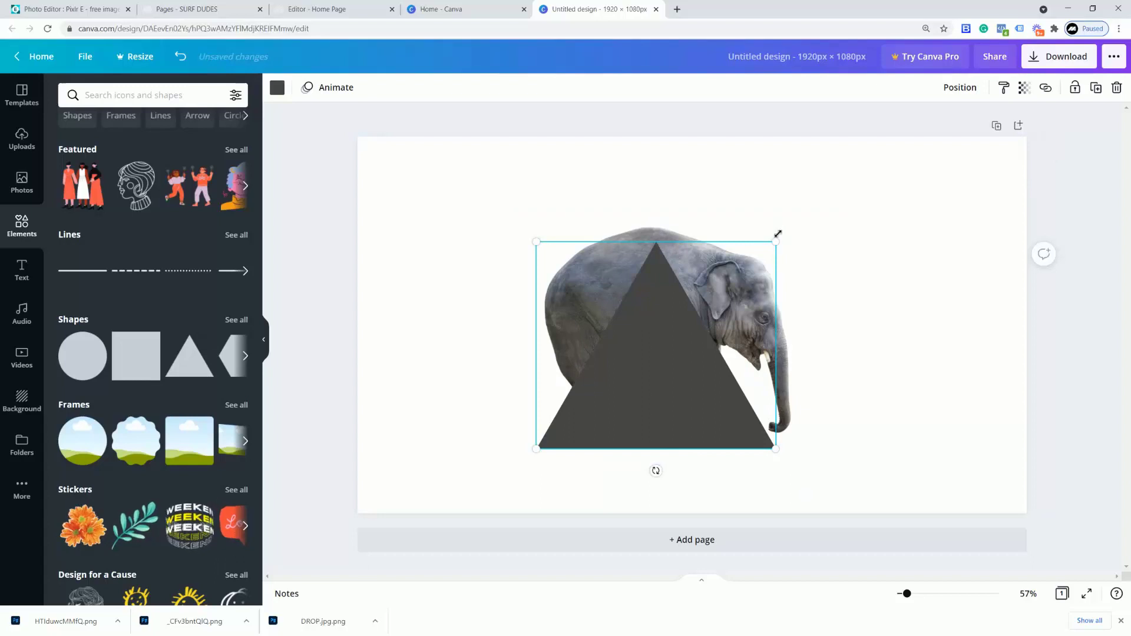
left_click_drag(775, 242, 825, 166)
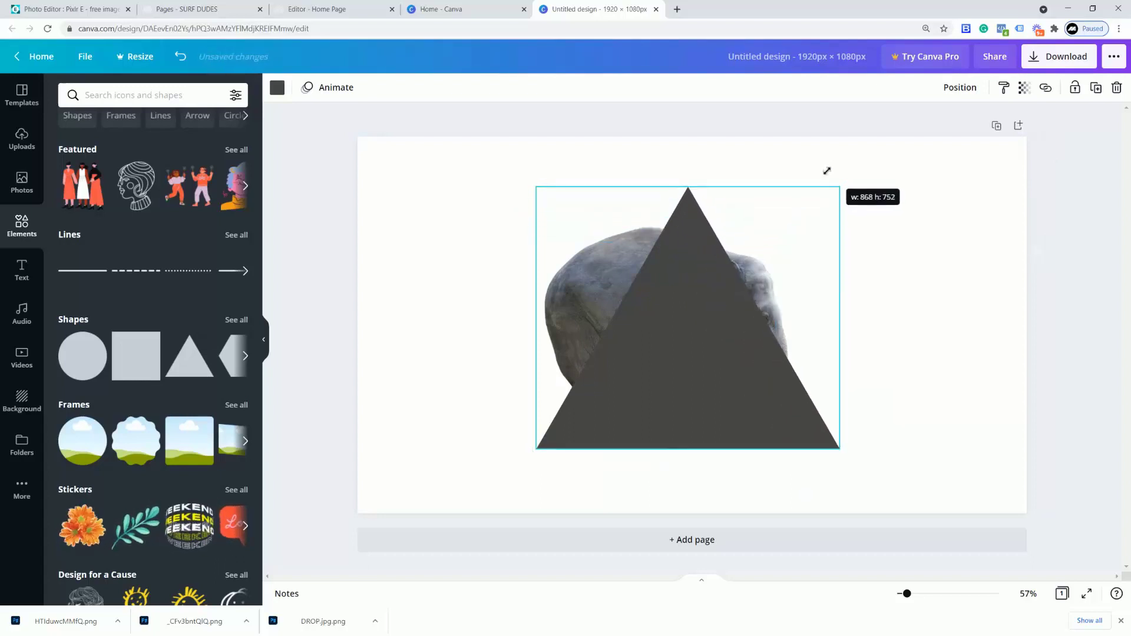
left_click_drag(691, 308, 683, 305)
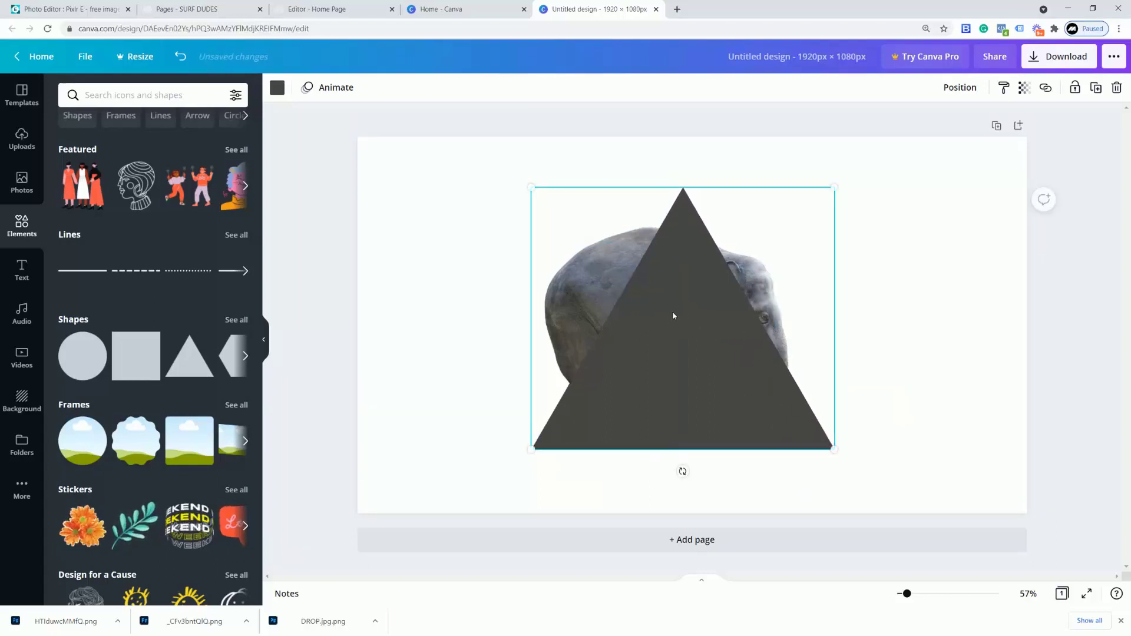
Send the triangle behind the elephant and recolour it red
right_click(674, 315)
left_click(717, 433)
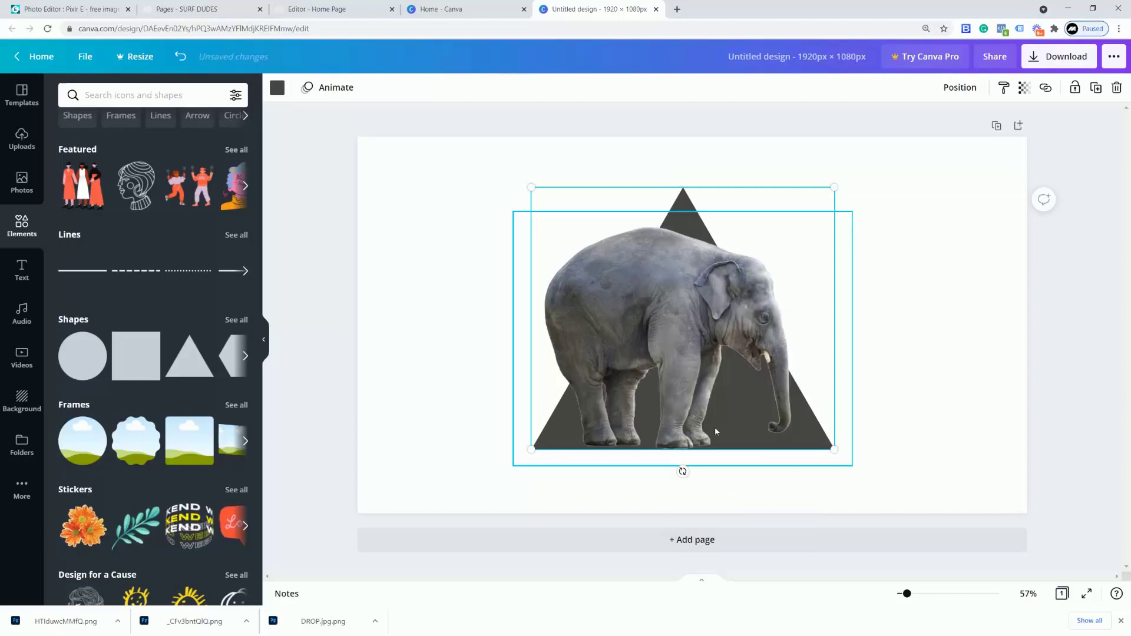
left_click(277, 89)
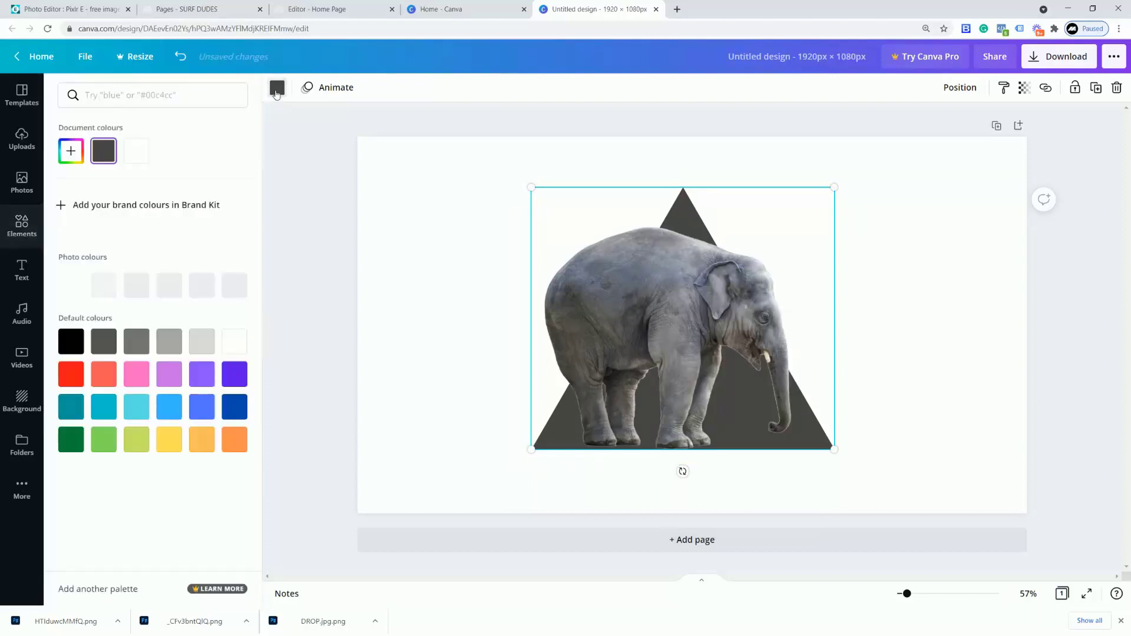
left_click(67, 316)
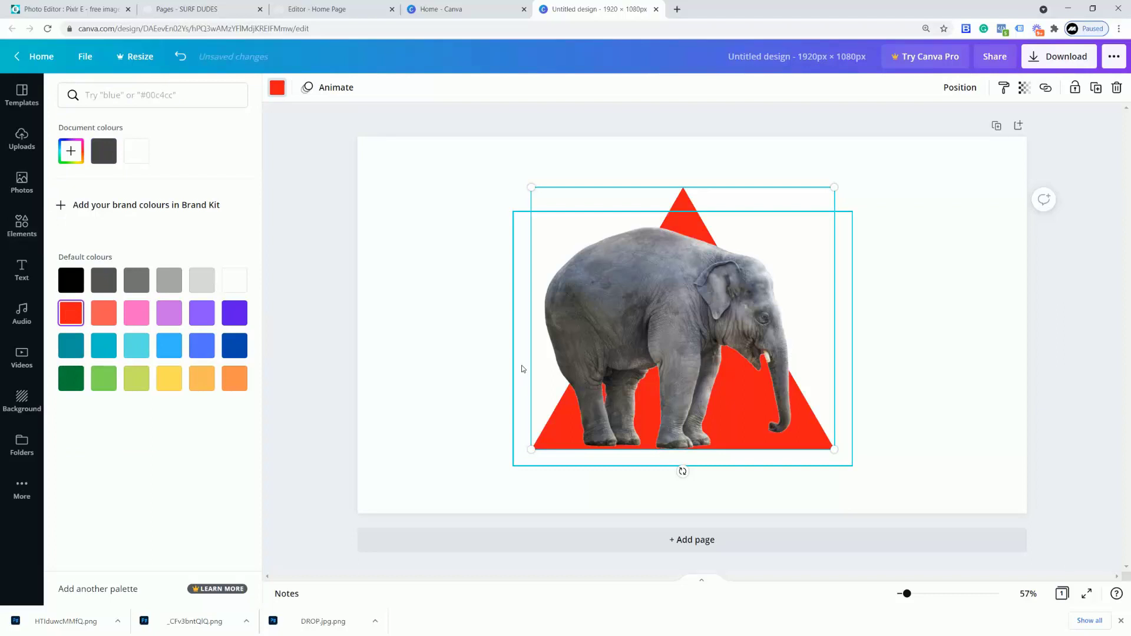
left_click(318, 357)
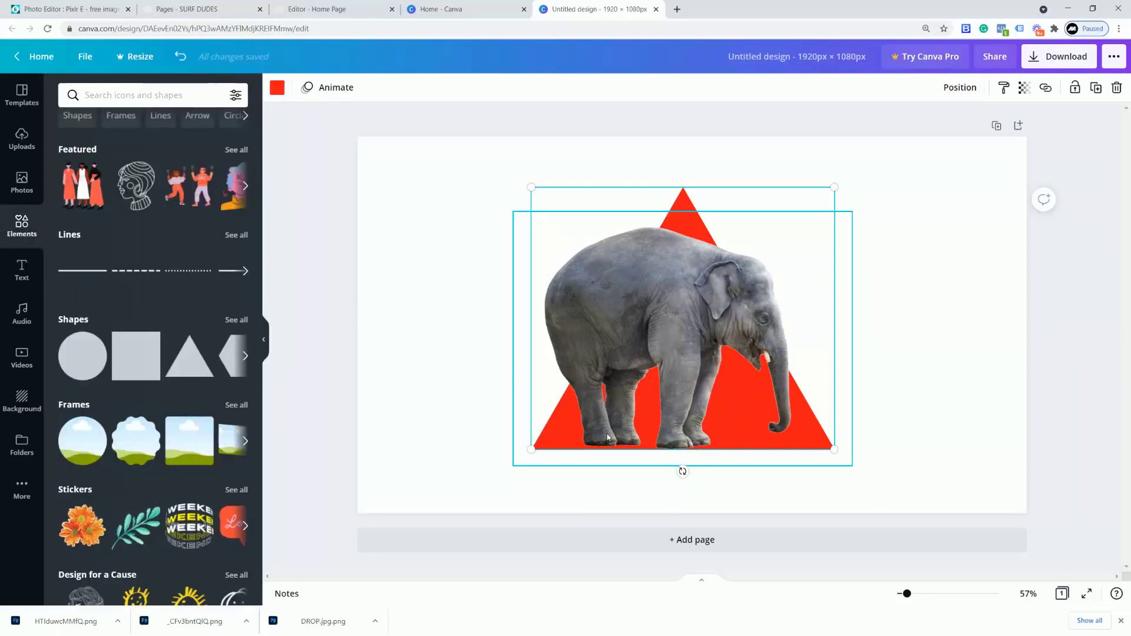
left_click(321, 350)
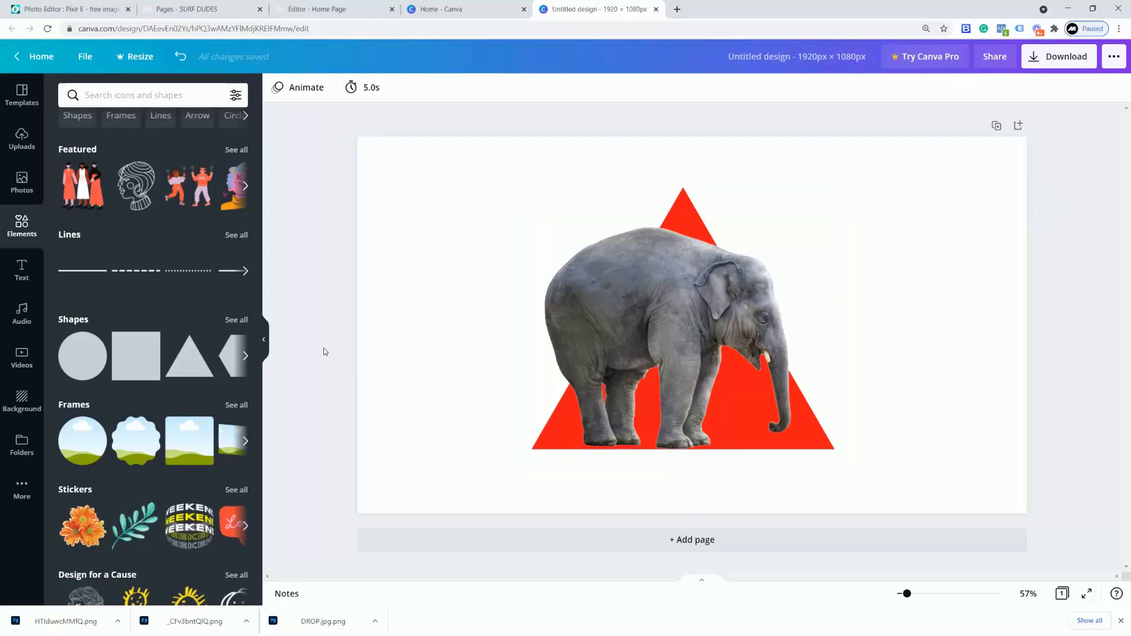
Add a subheading above the elephant reading "WARNING ELEPHANT"
left_click(22, 270)
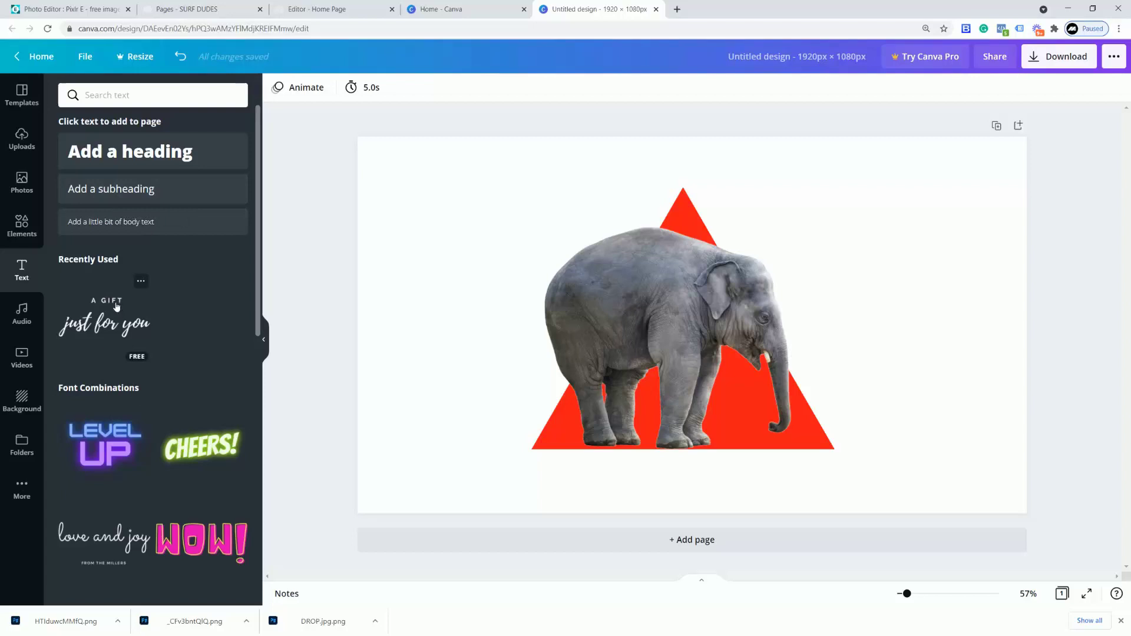
left_click_drag(106, 192, 500, 207)
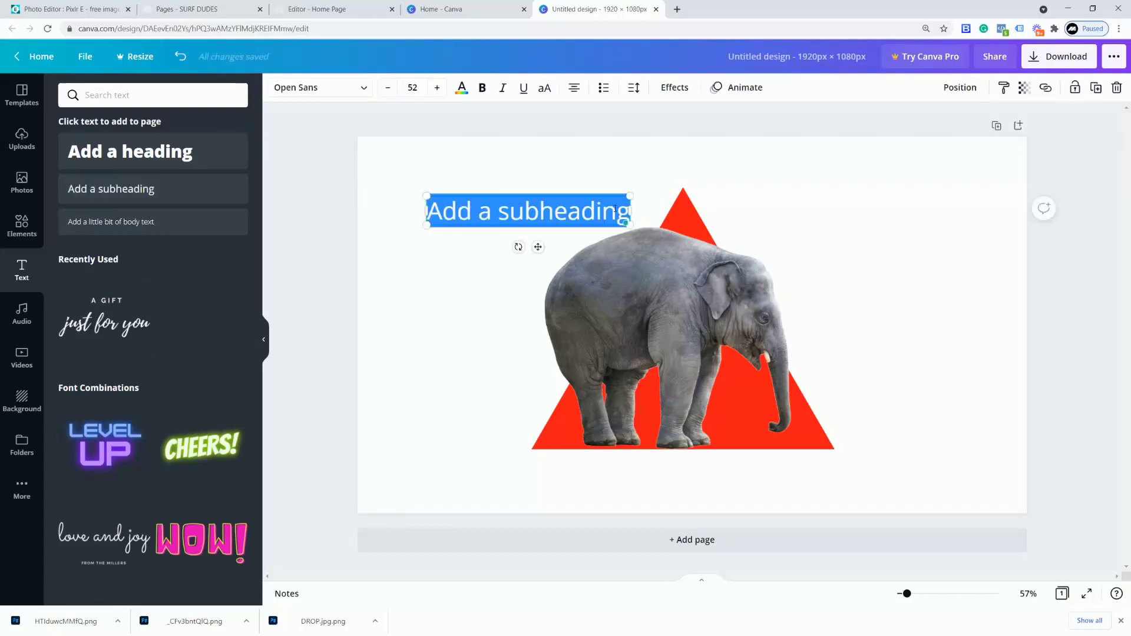
type("WARNING")
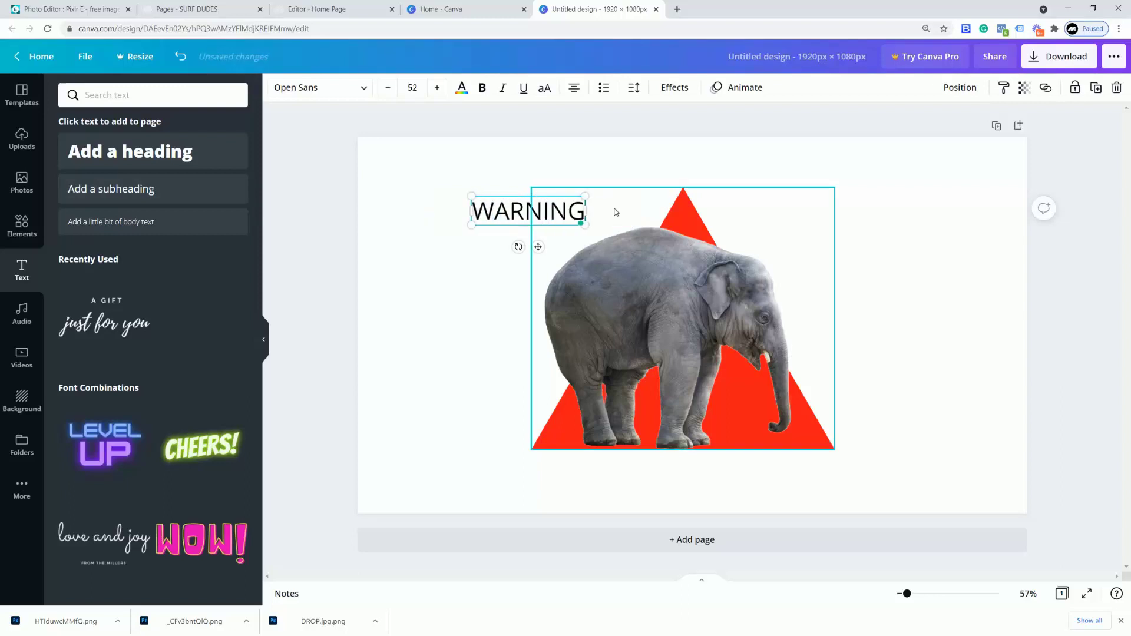
type("ELE")
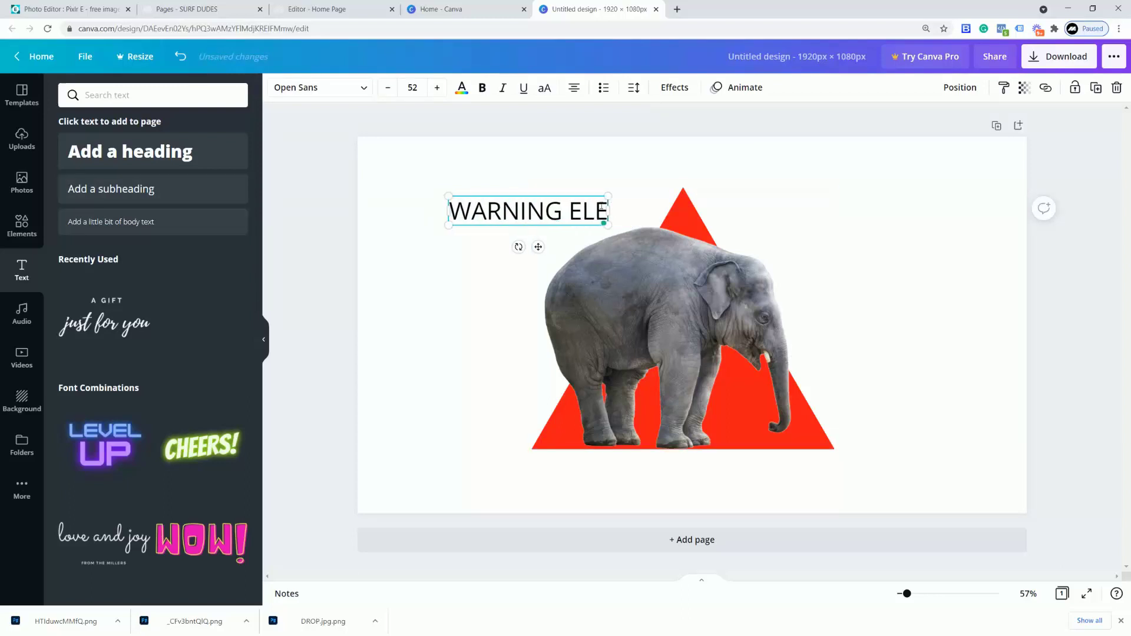
type("PHANT")
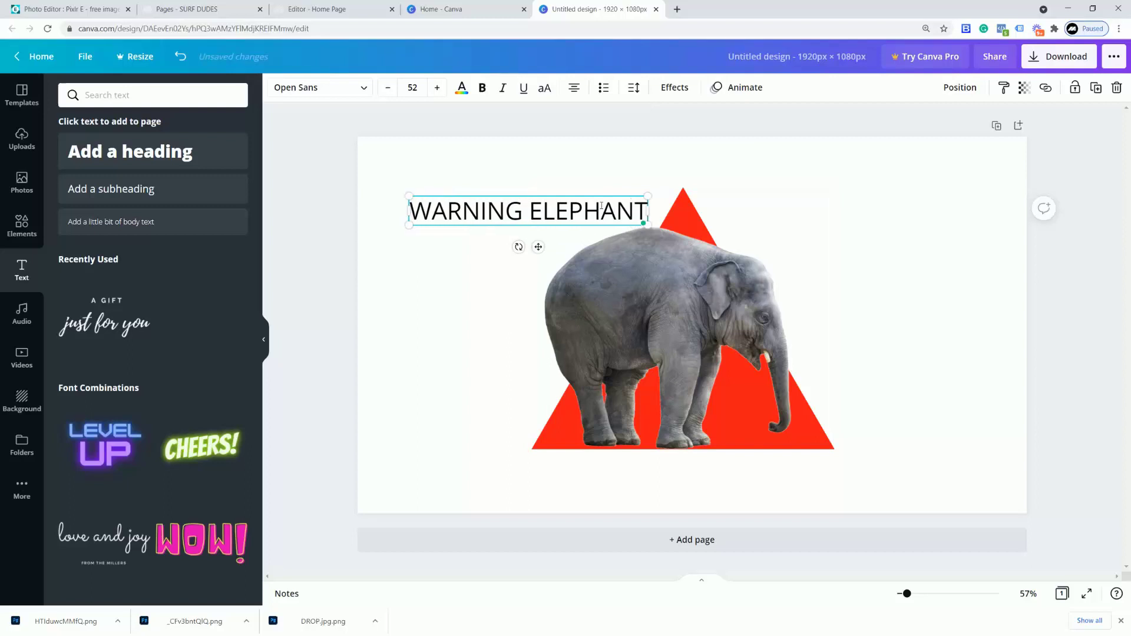
left_click(331, 181)
Format the "WARNING ELEPHANT" text as bold at size 69.8 and centre it directly below the triangle
left_click(514, 217)
left_click_drag(648, 227, 759, 273)
key("ctrl+b")
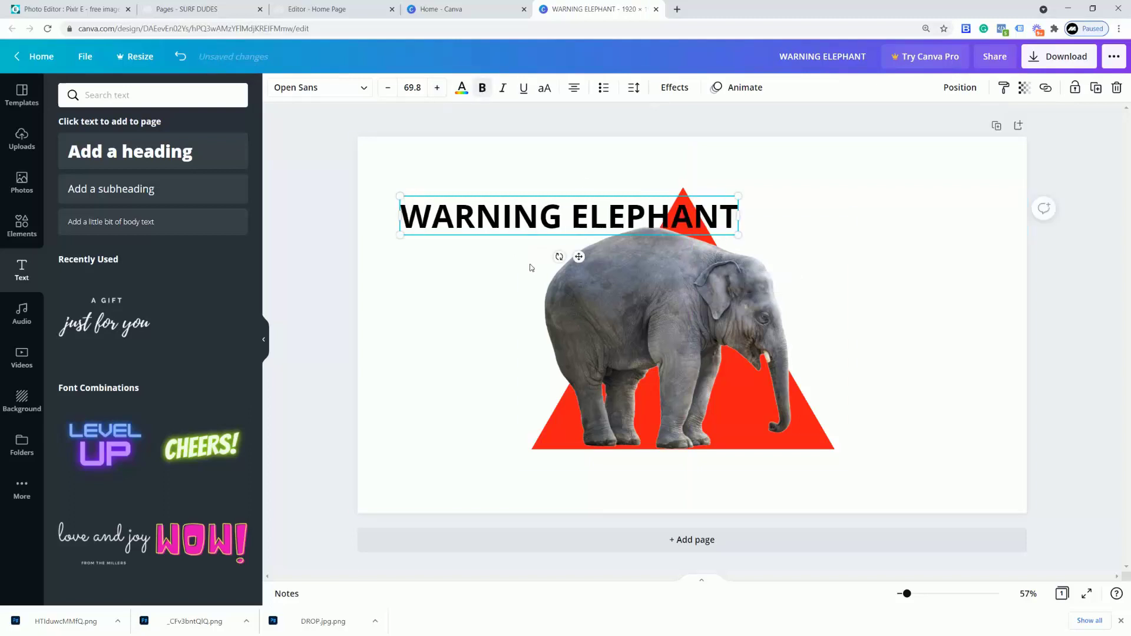
left_click_drag(478, 219, 594, 467)
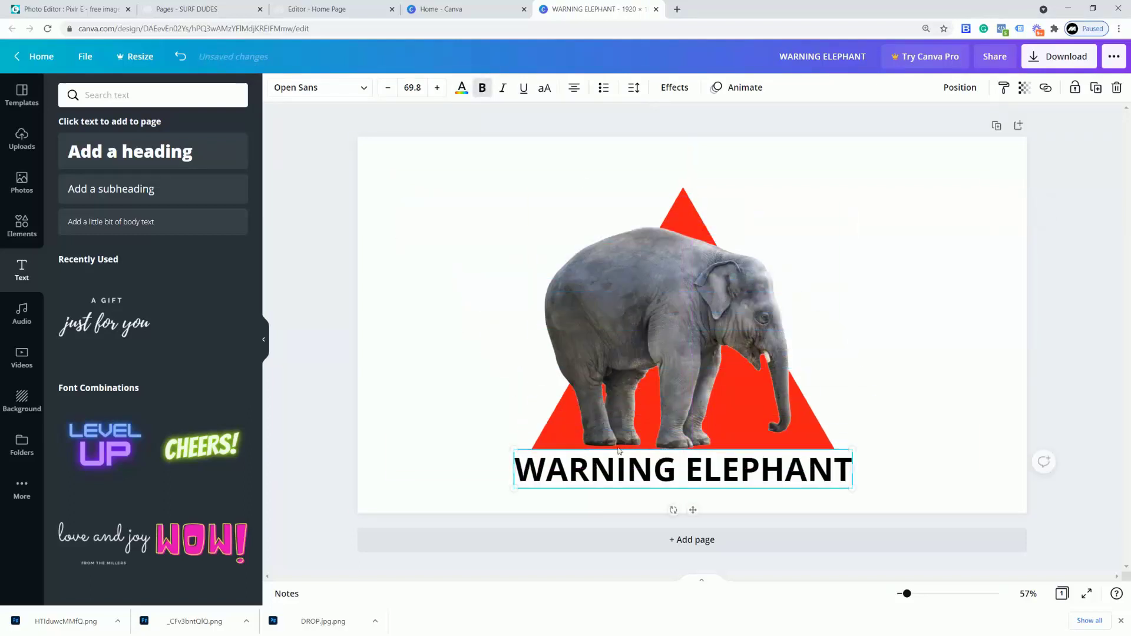
left_click(337, 330)
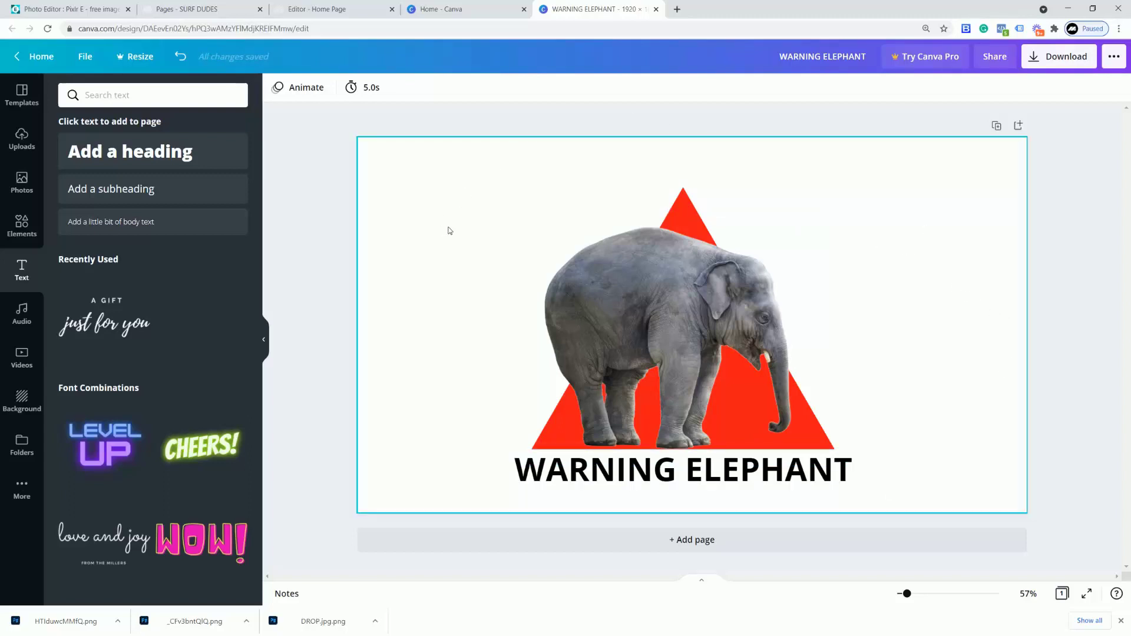
Open the design's download settings and choose JPG as the file type
left_click(1056, 62)
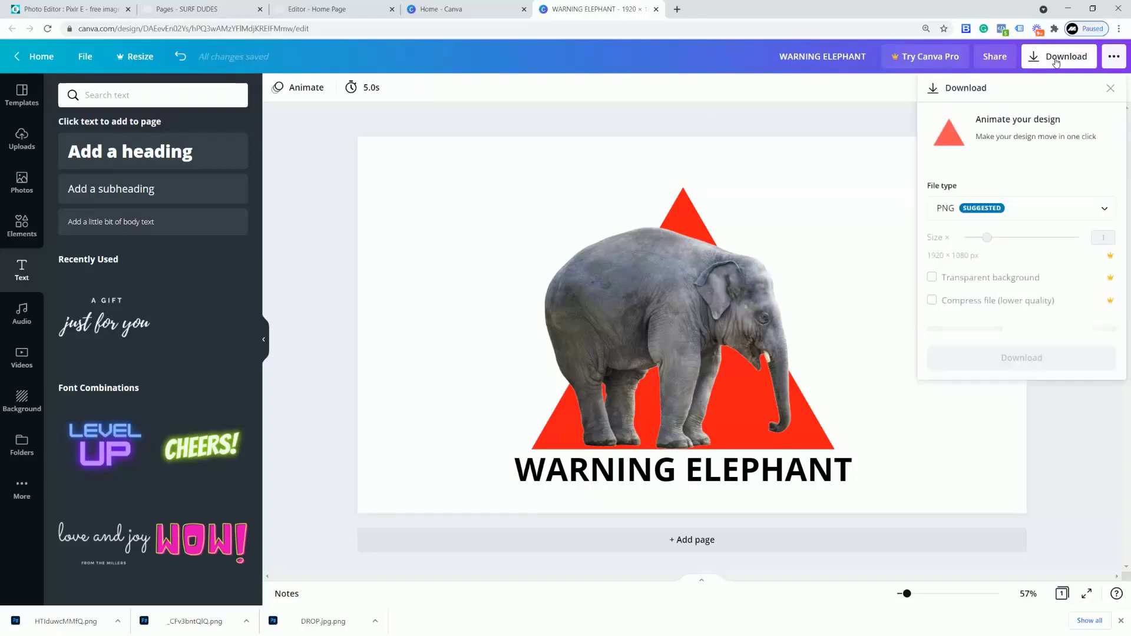
left_click(1009, 211)
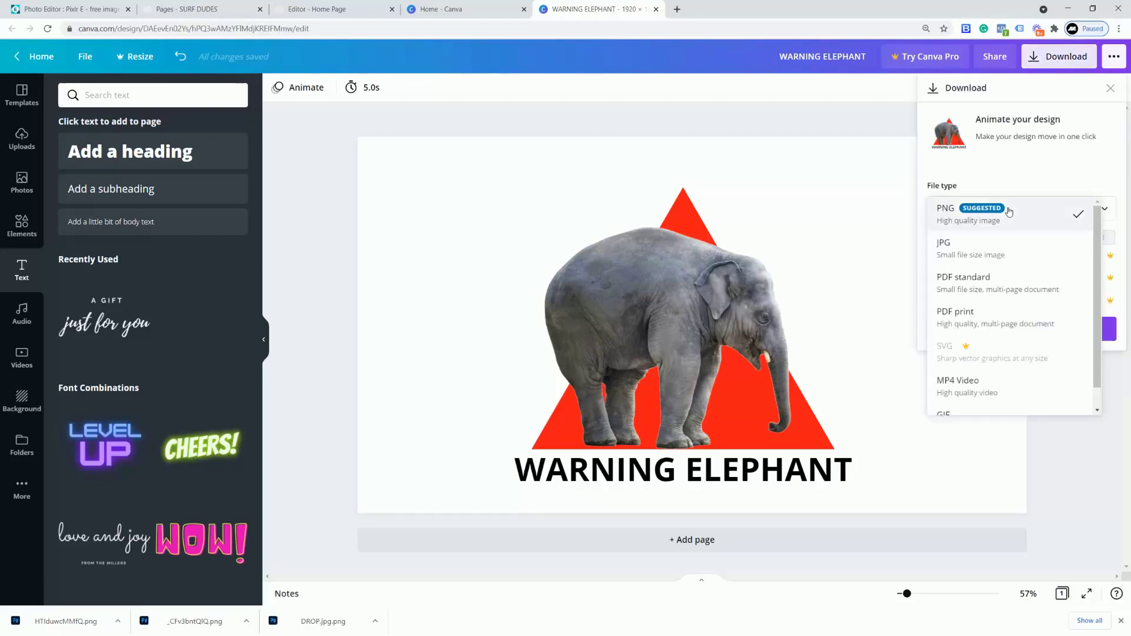
left_click(953, 251)
Try to set the download to PNG with a transparent background
left_click(997, 206)
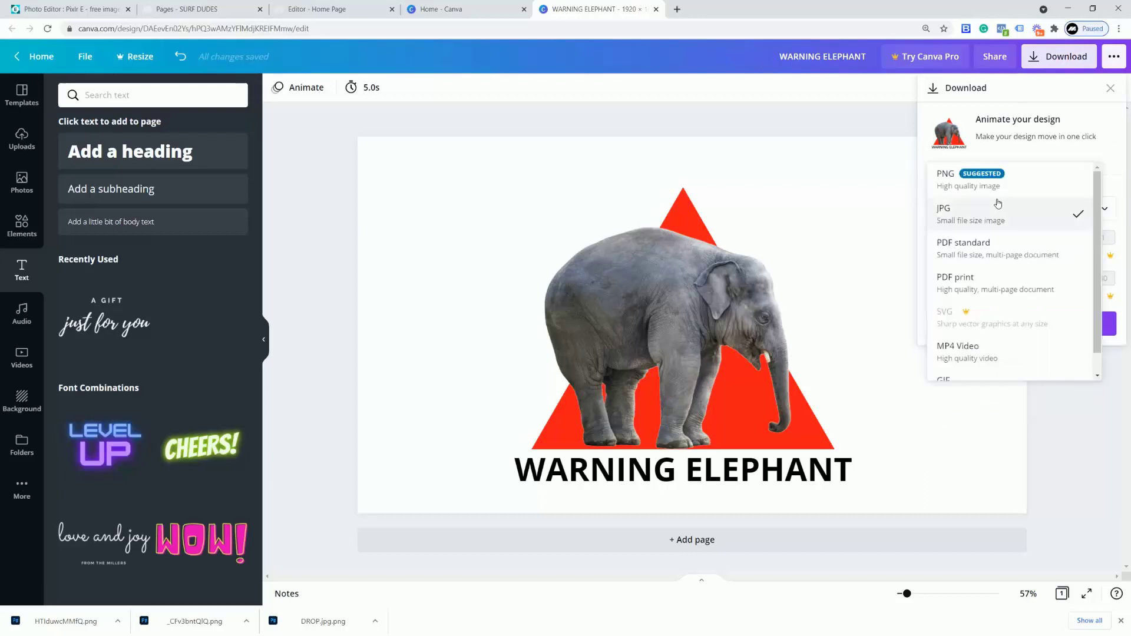
left_click(942, 186)
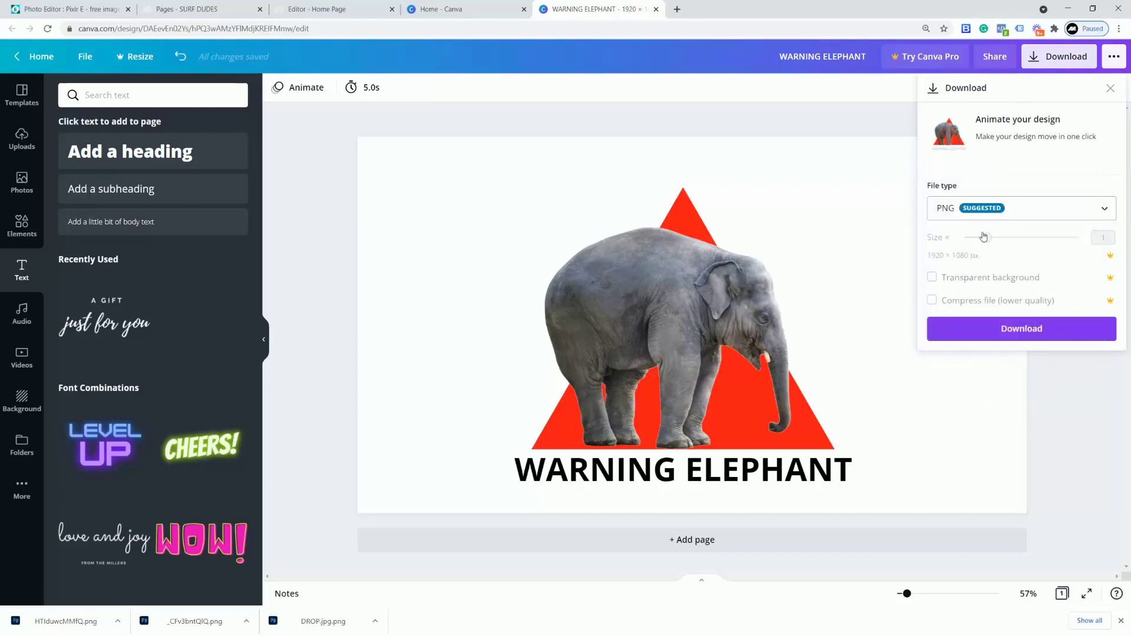
left_click(937, 280)
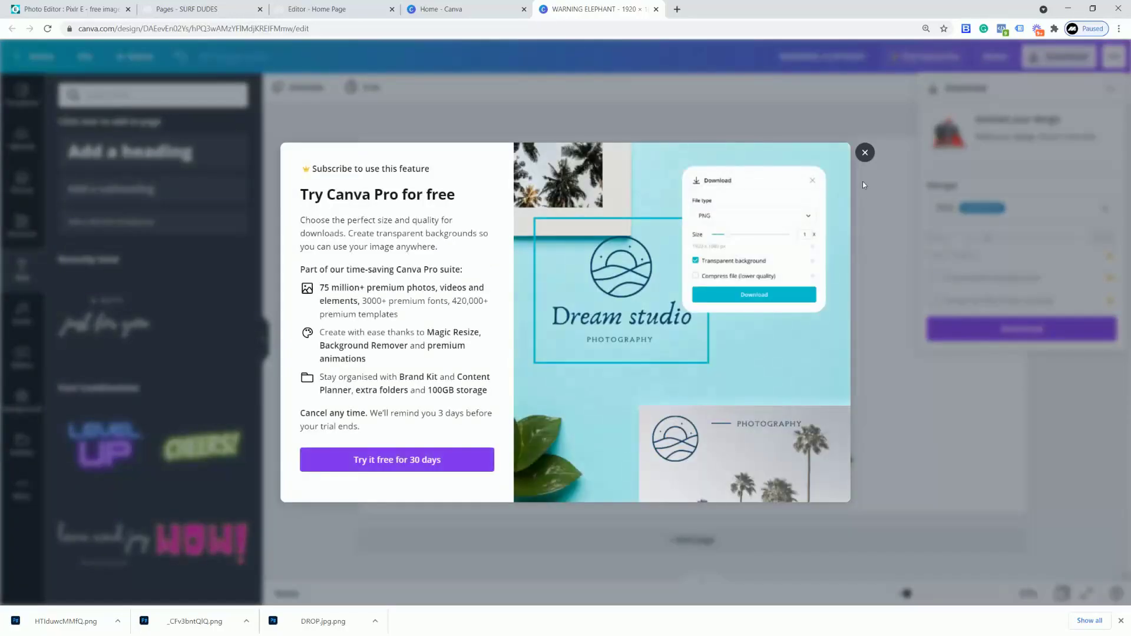
left_click(864, 154)
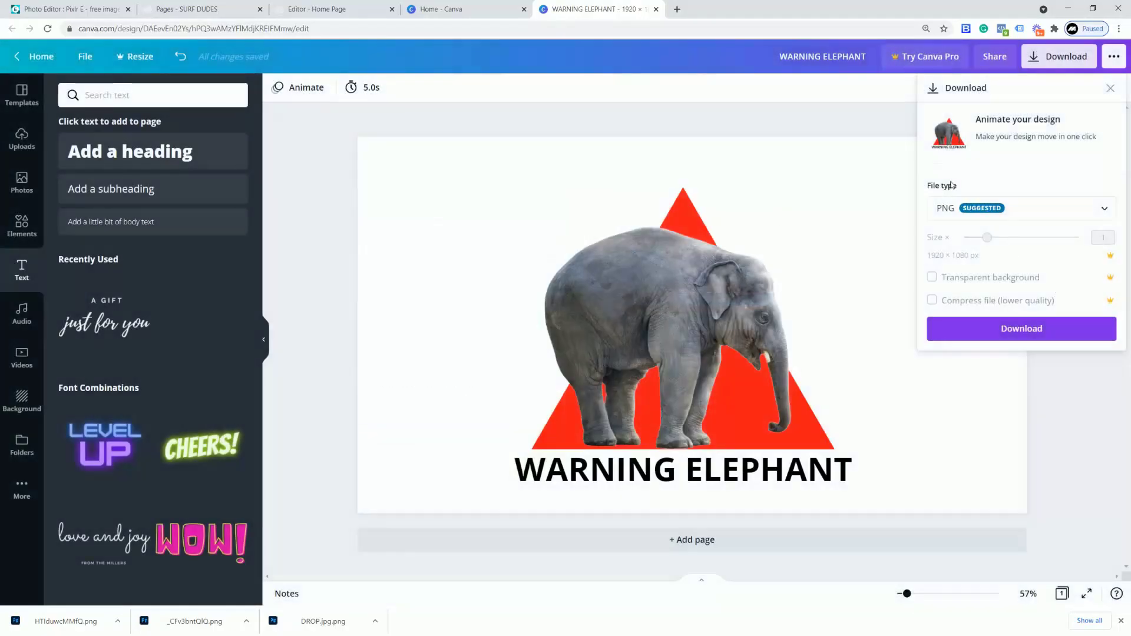
Download the finished elephant design with JPG as the file type
left_click(1010, 216)
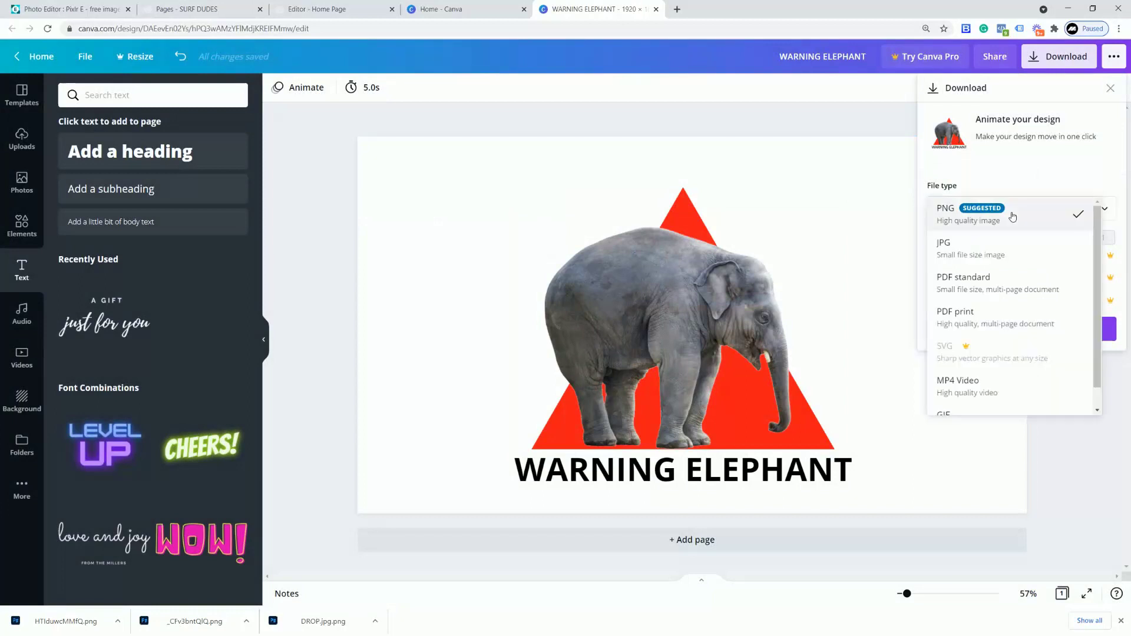
left_click(955, 244)
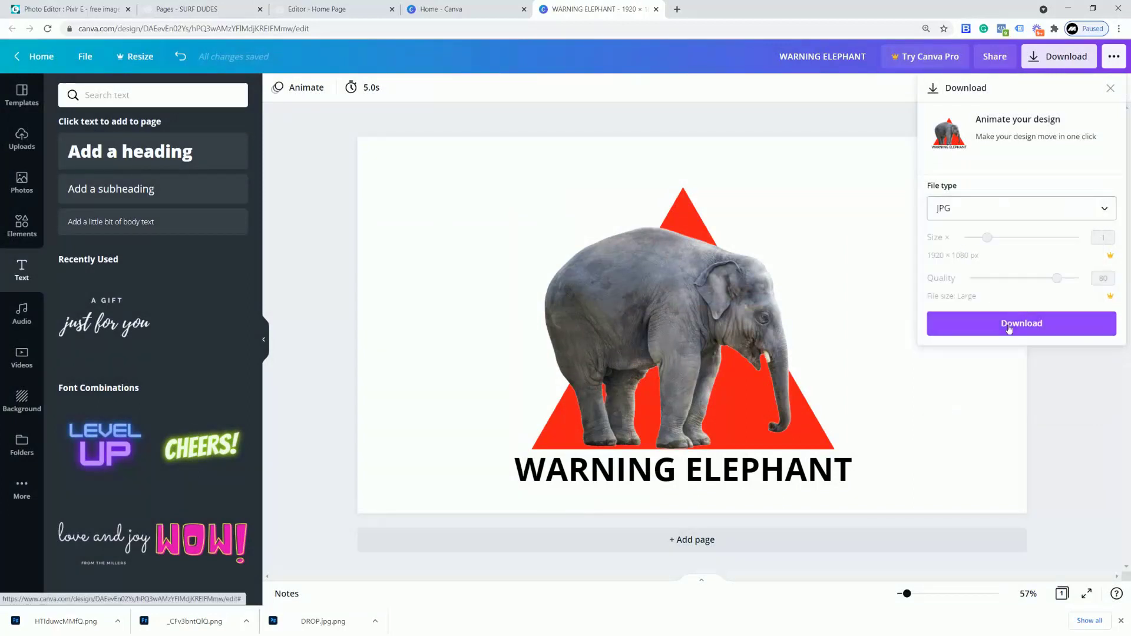
left_click(1028, 318)
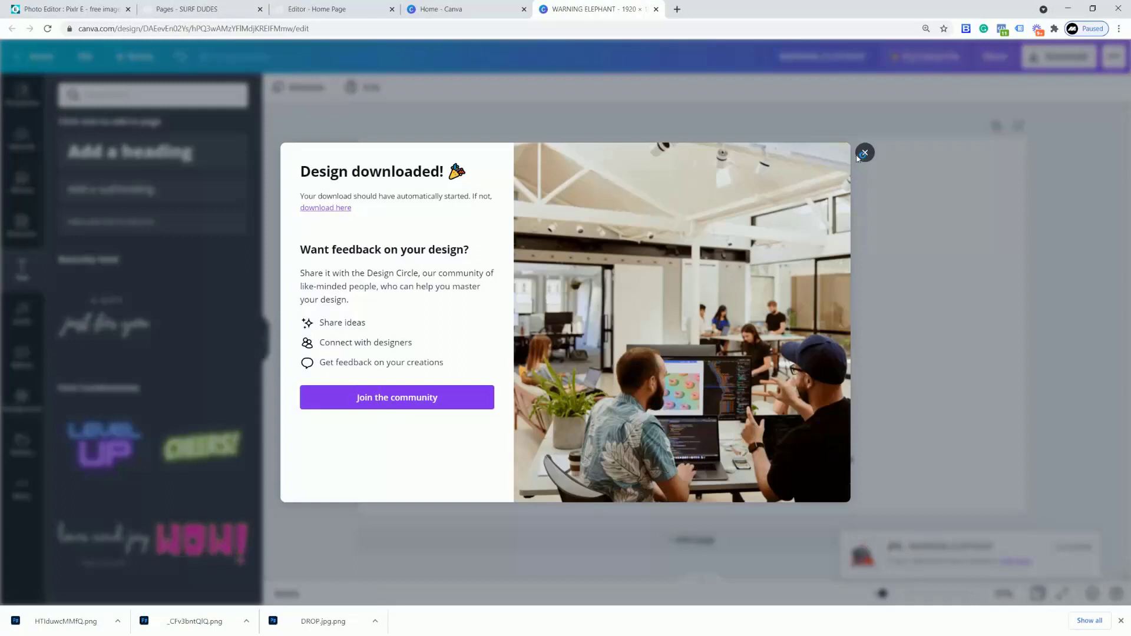
left_click(864, 153)
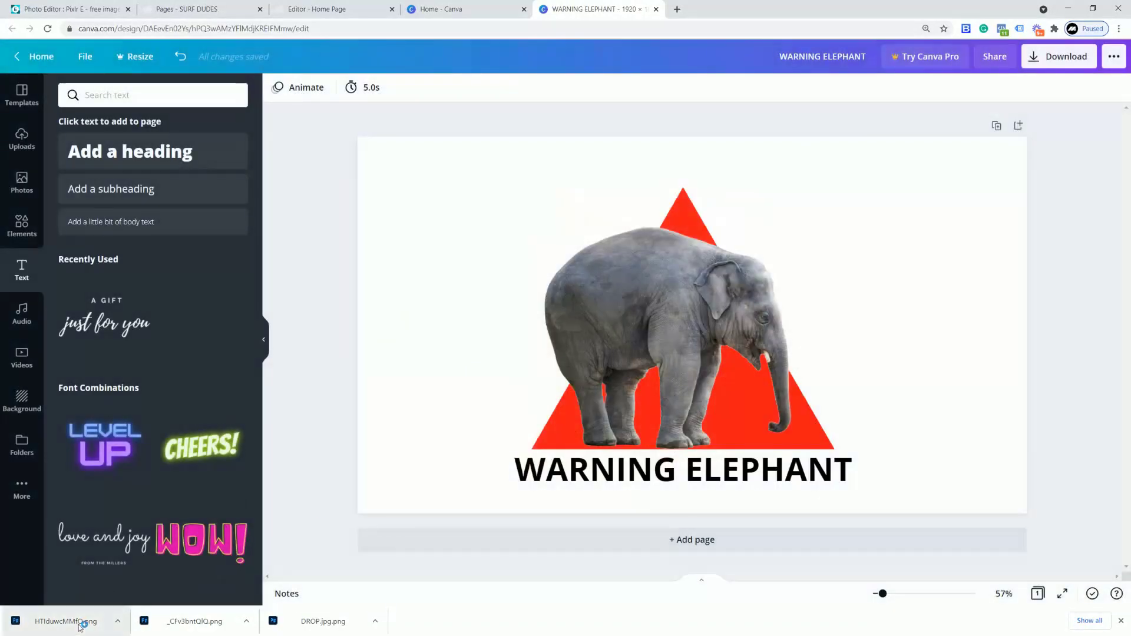
Switch to the Pixlr E editor that holds the cut-out elephant
left_click(106, 9)
left_click(21, 48)
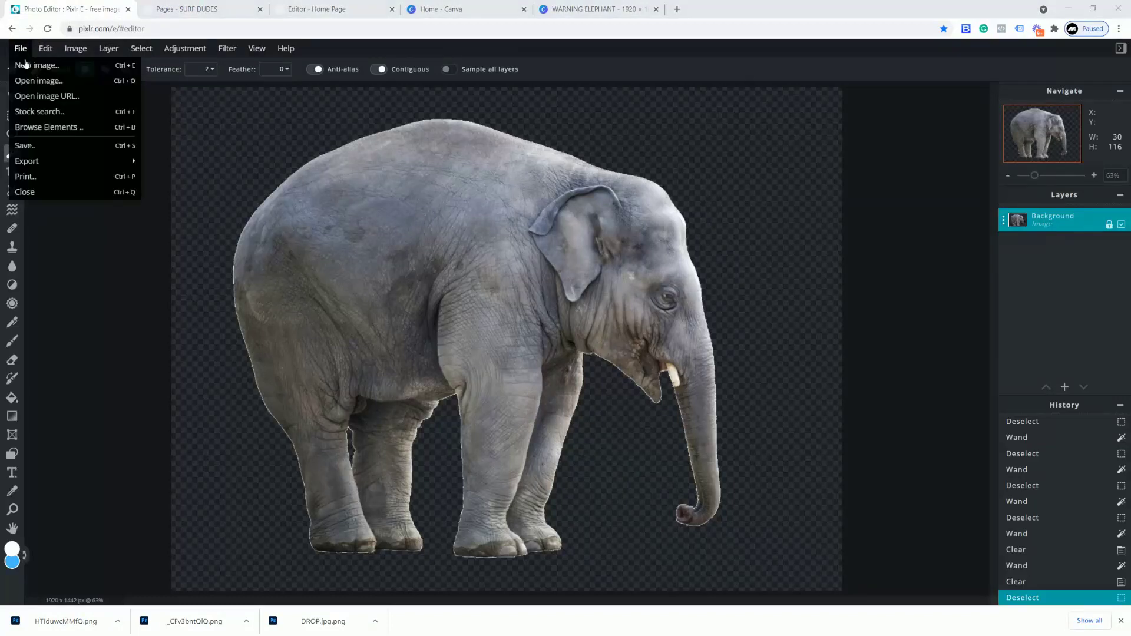
left_click(28, 66)
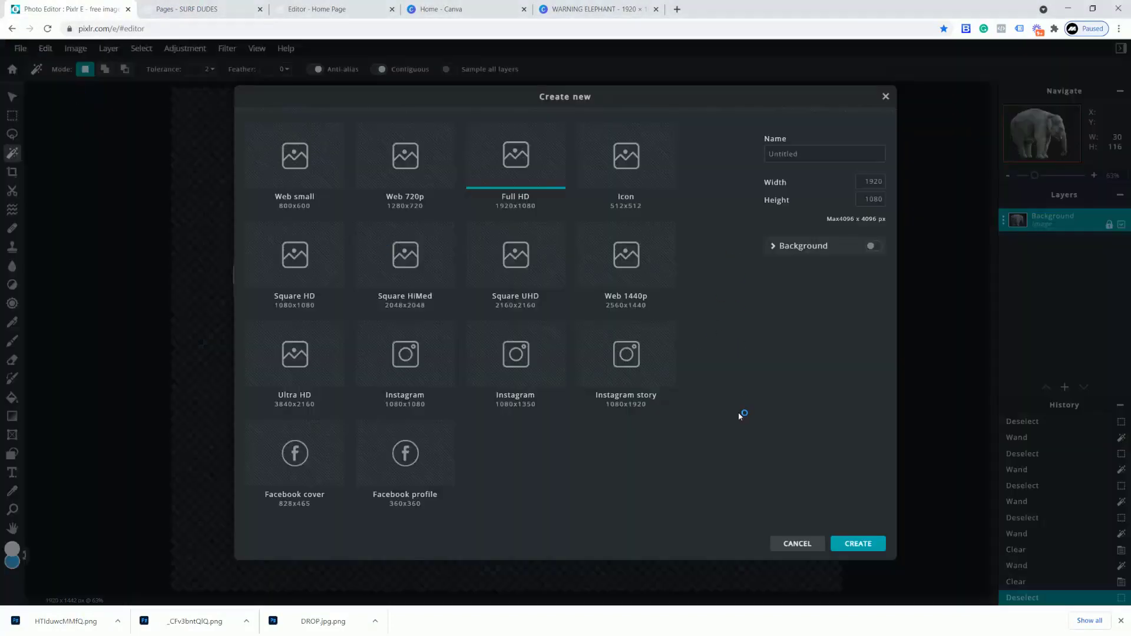
left_click(799, 544)
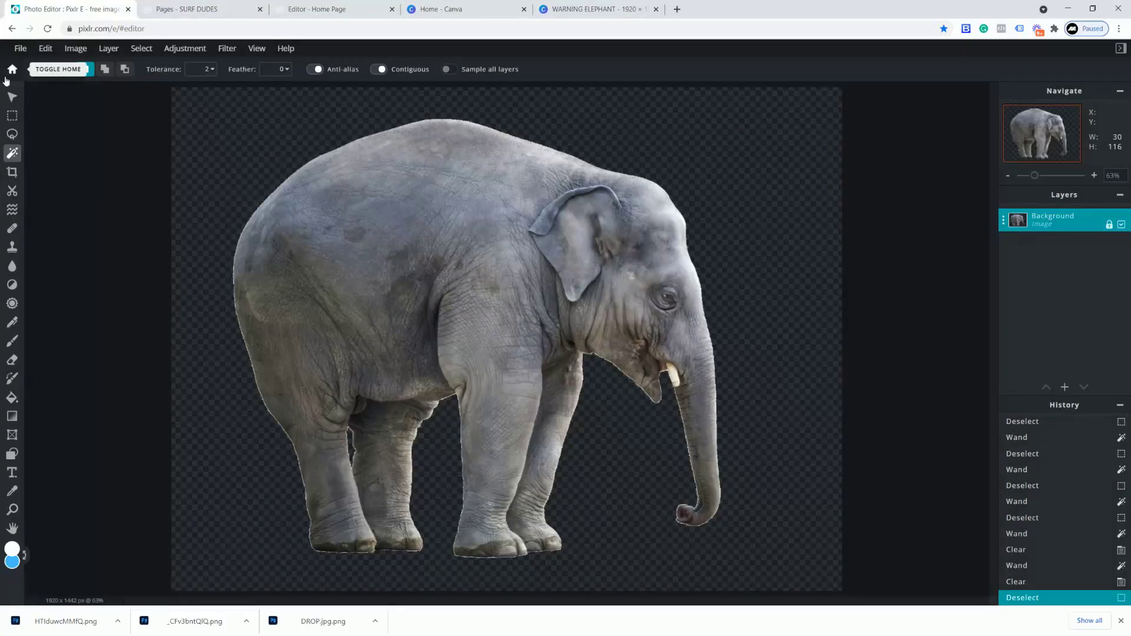
Close the cut-out elephant image and open WARNING ELEPHANT.jpg from the Downloads folder
left_click(21, 49)
left_click(48, 193)
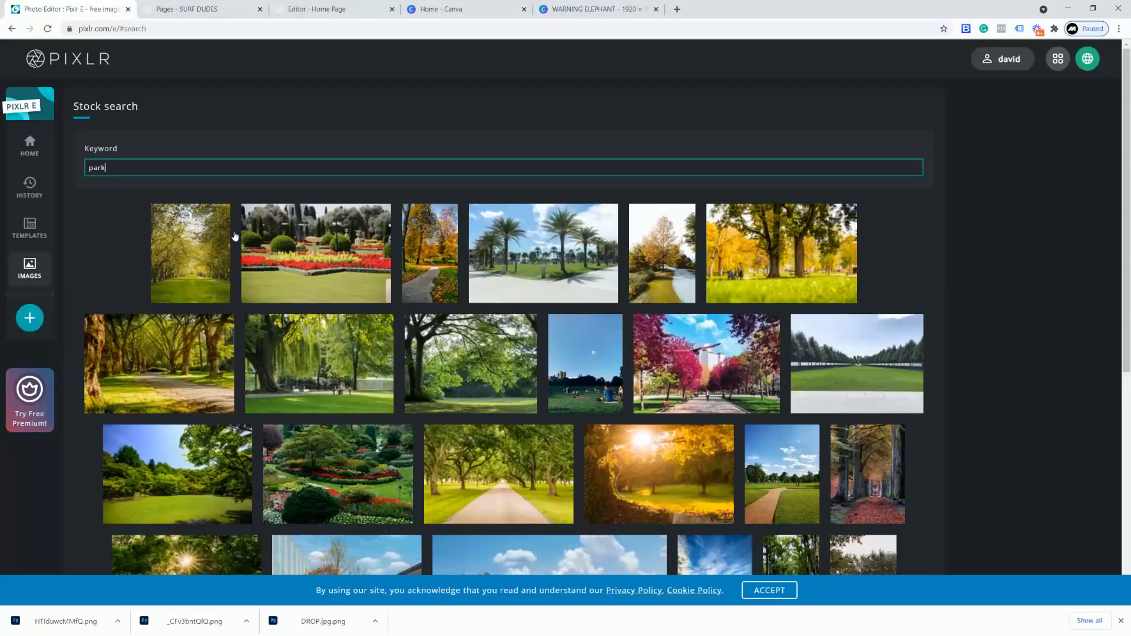
left_click(26, 109)
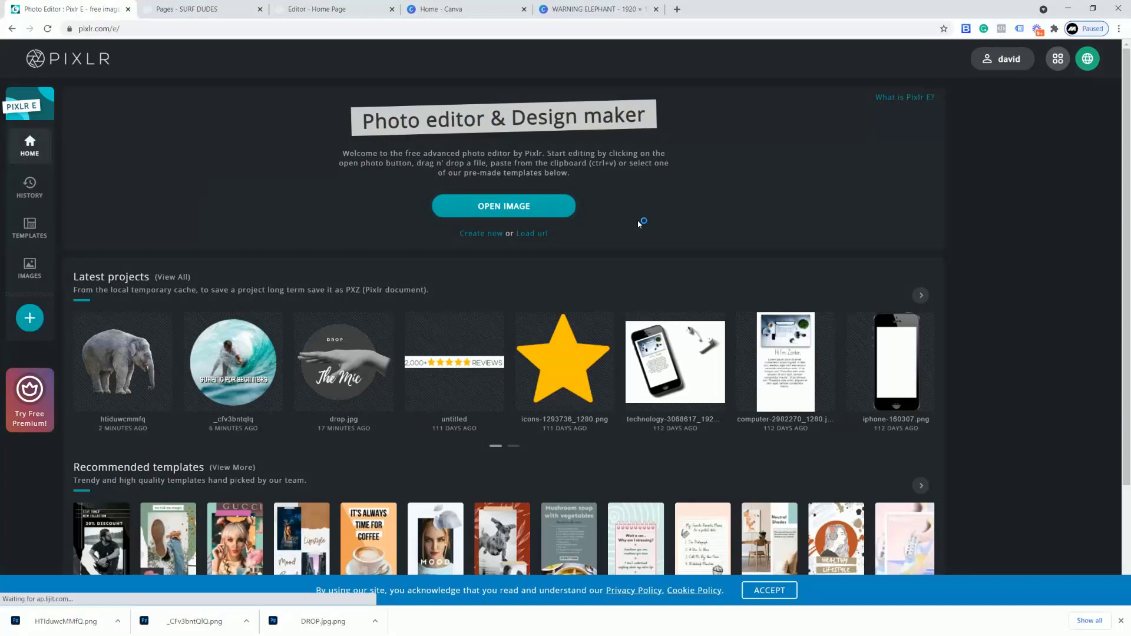
left_click(551, 212)
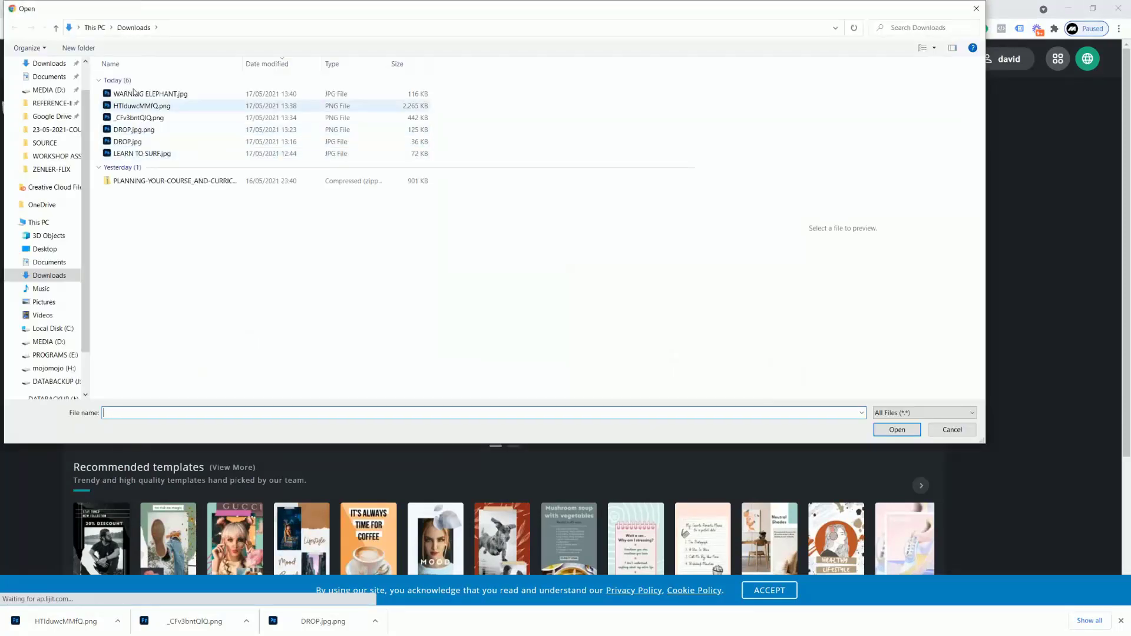
left_click(150, 93)
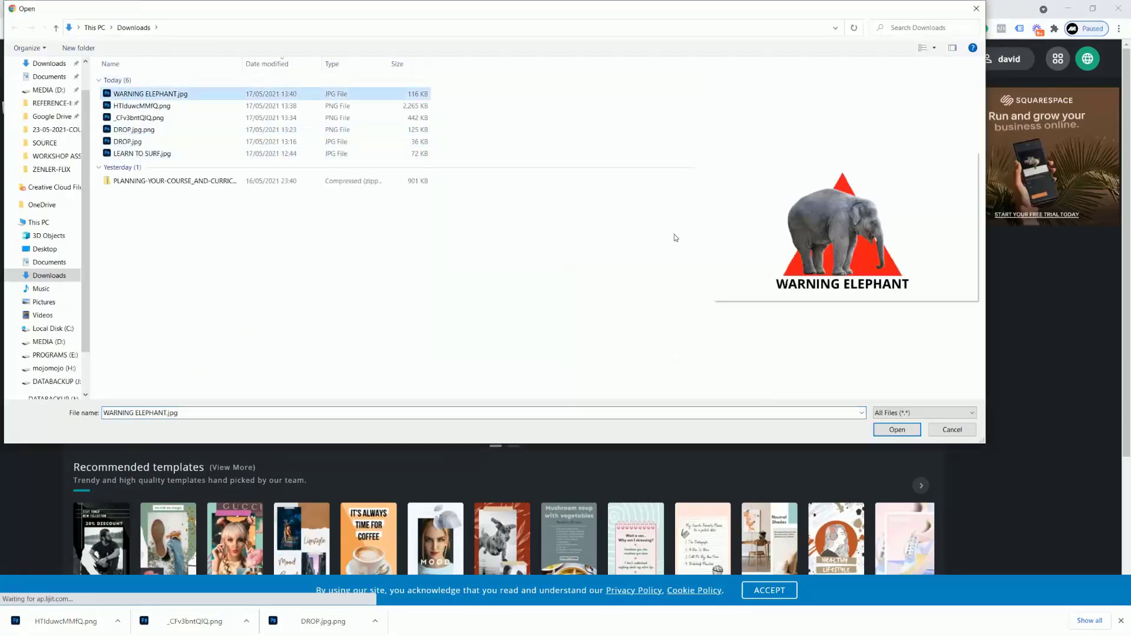
left_click(899, 431)
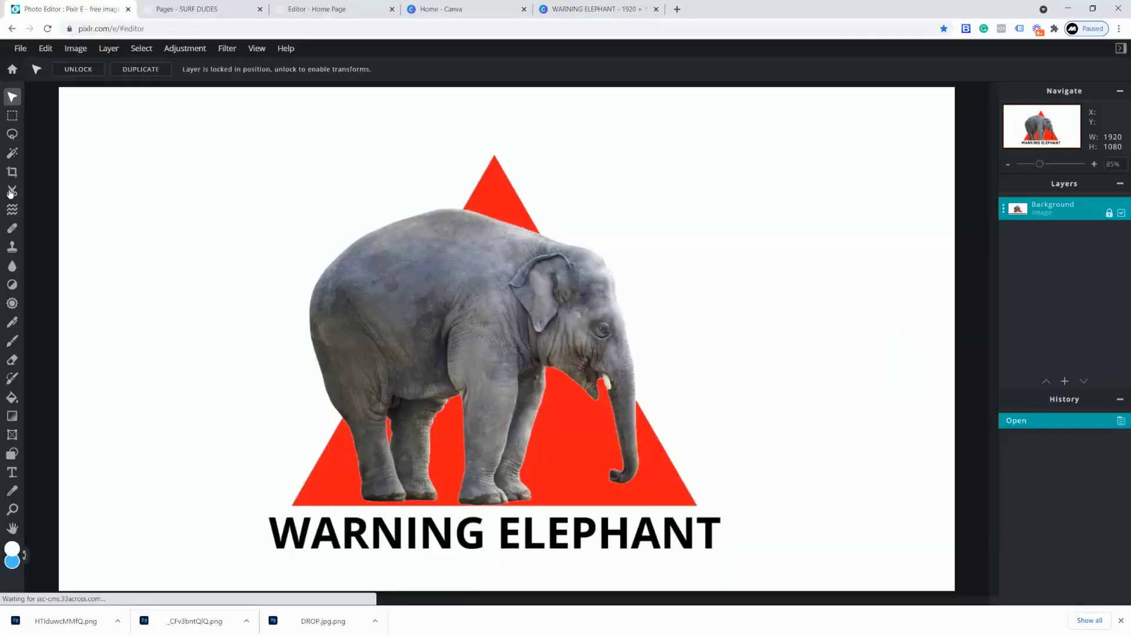
Try to clear the white background around the warning sign using the Wand at tolerance 32
left_click(12, 153)
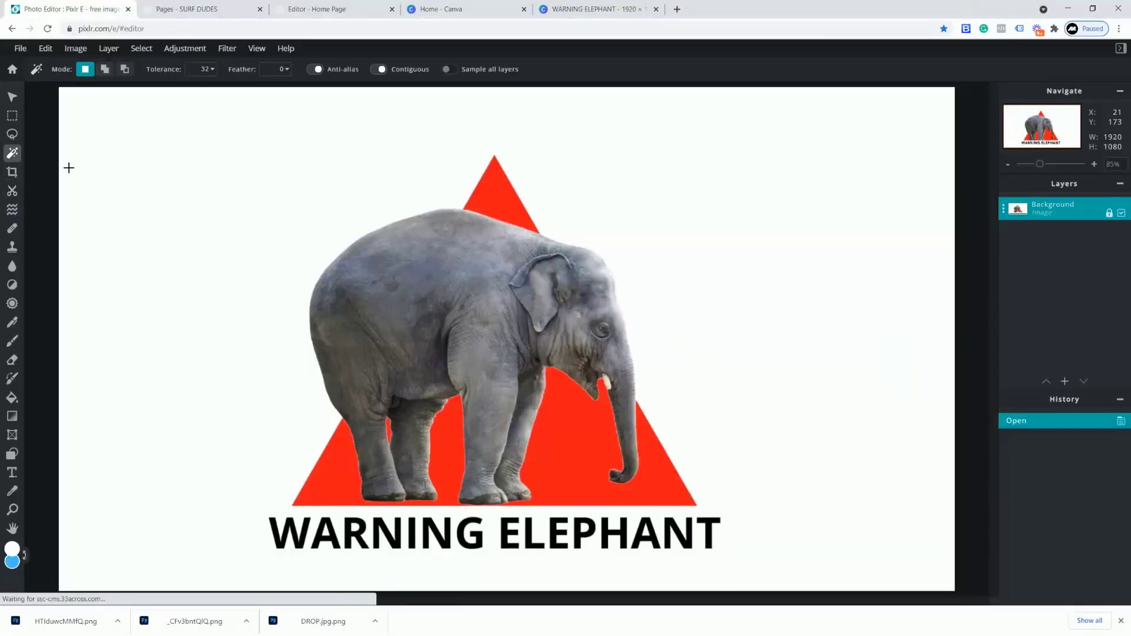
left_click(256, 330)
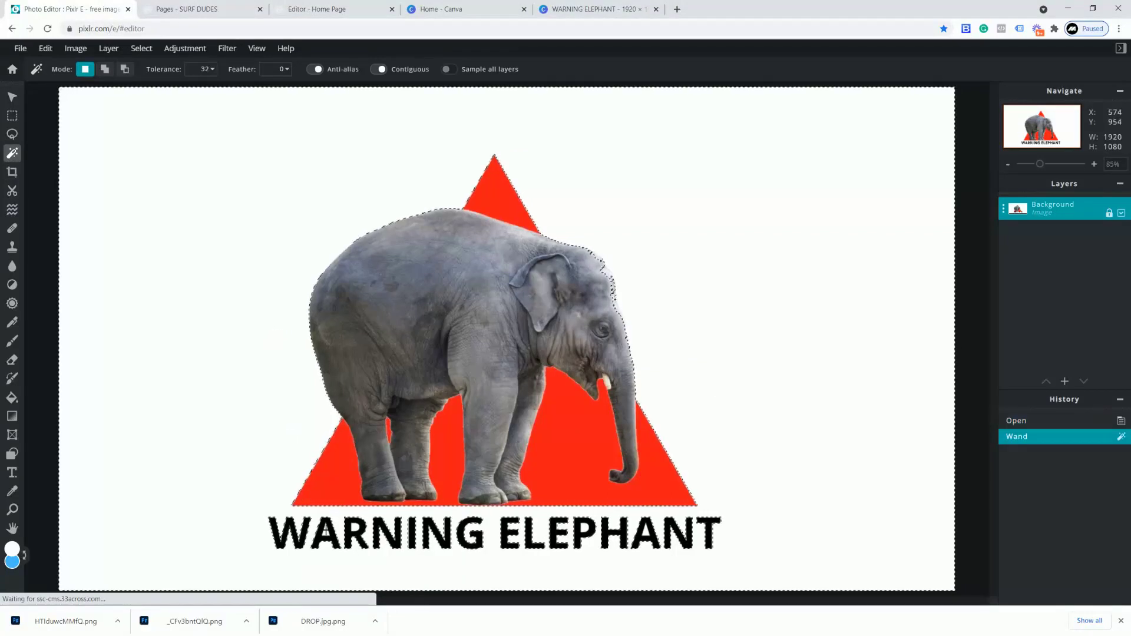
key("Delete")
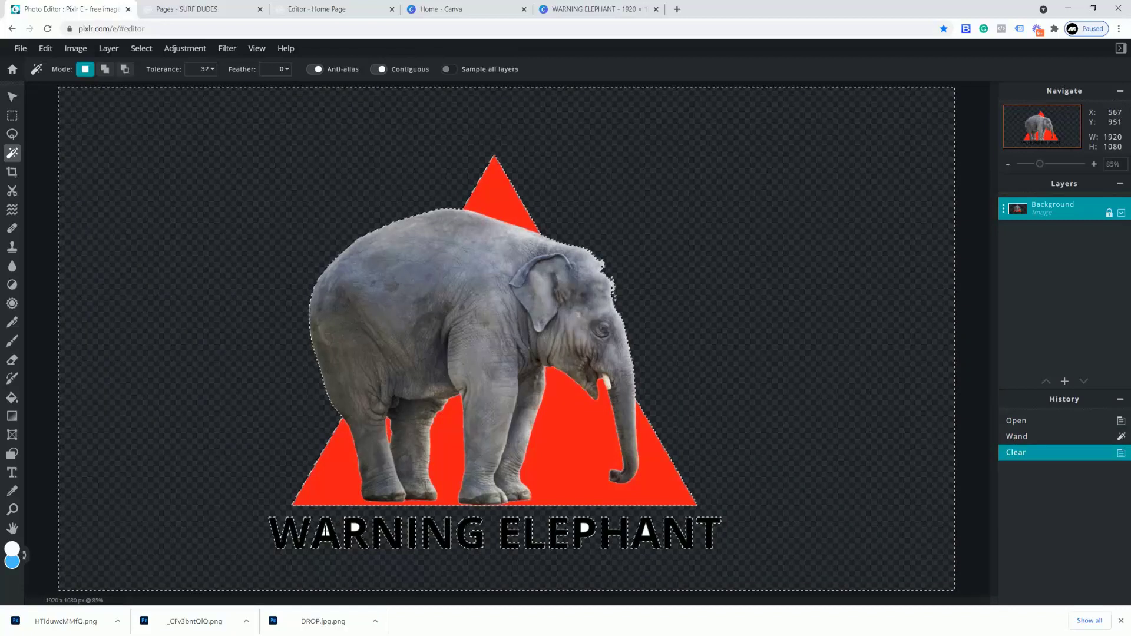
Clear the white areas inside the letters A, R and P of the "WARNING ELEPHANT" text with the Wand
left_click(326, 532)
key("Delete")
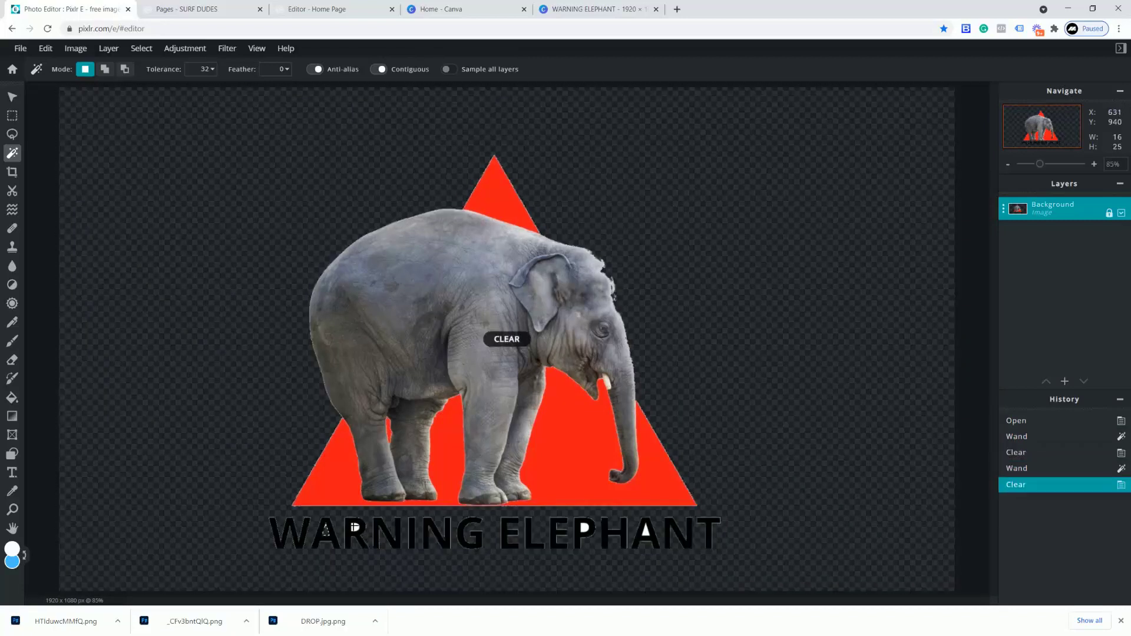
left_click(366, 535)
key("Delete")
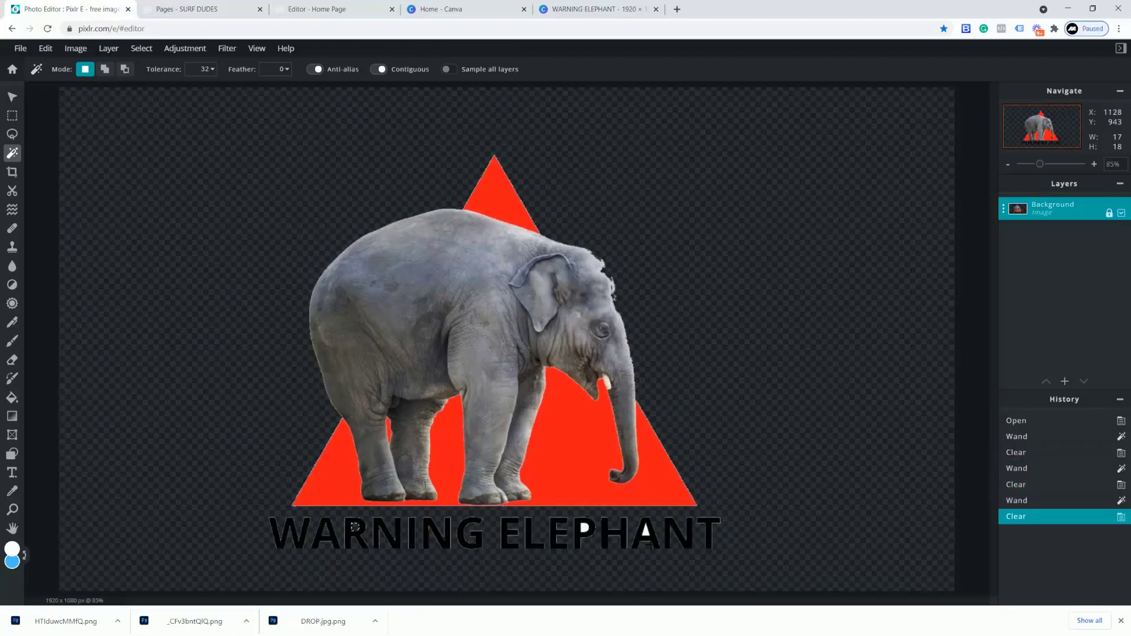
left_click(354, 526)
key("Delete")
left_click(698, 534)
key("Delete")
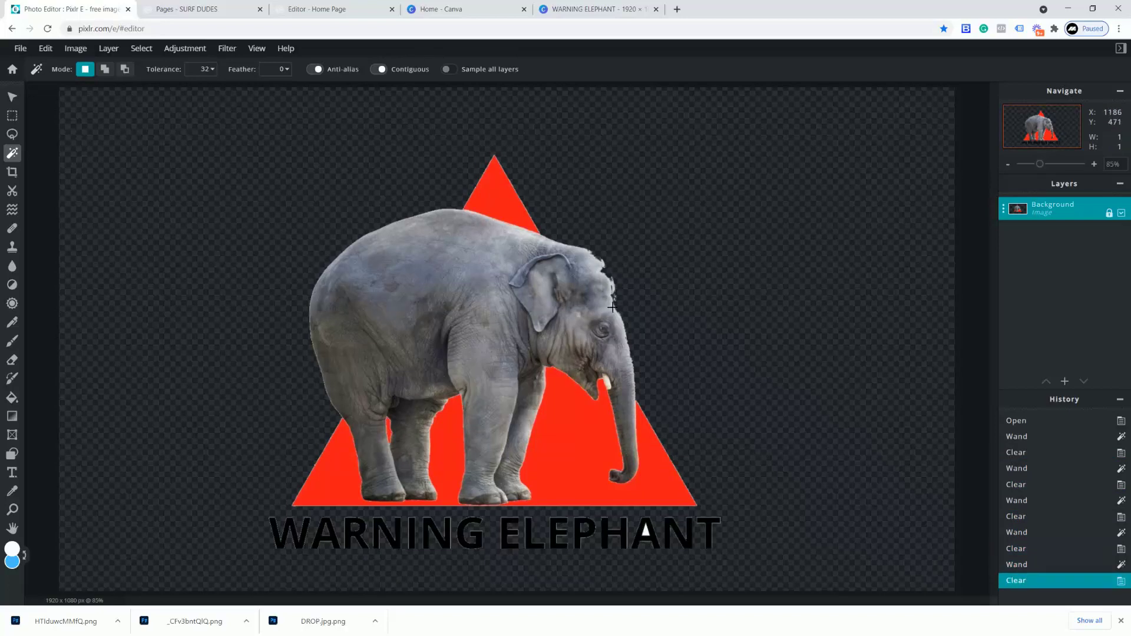
Undo all the clearing of the letters and the white background
key("ctrl+z")
key("ctrl+z")
key("ctrl+z")
key("ctrl+z")
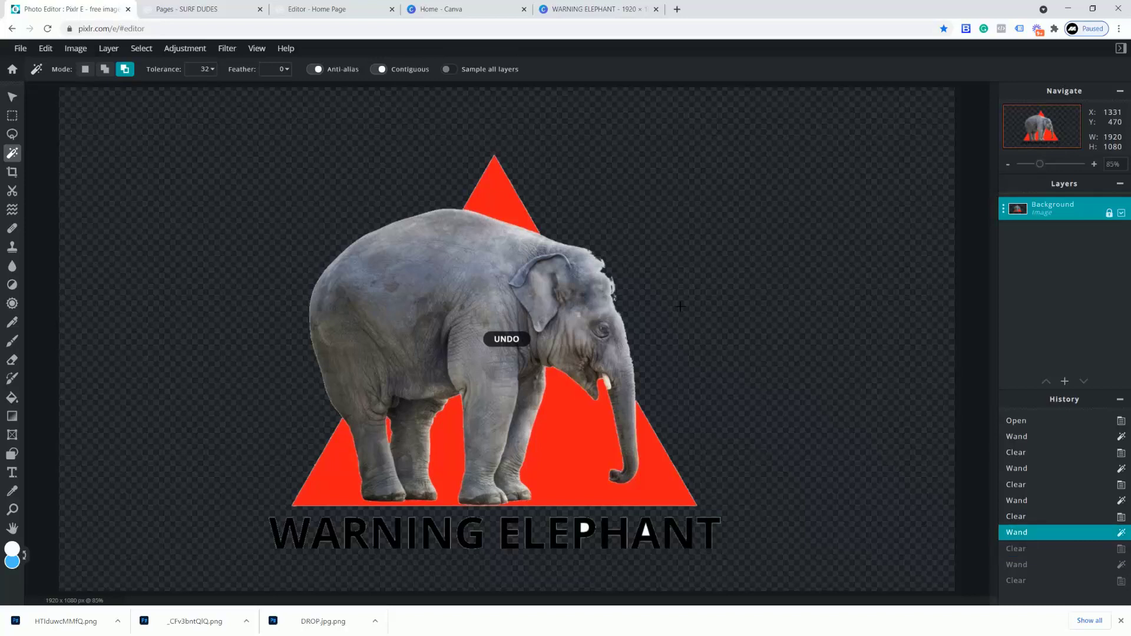
key("ctrl+z")
key("ctrl+z")
key("ctrl+z")
key("ctrl+z")
key("ctrl+z")
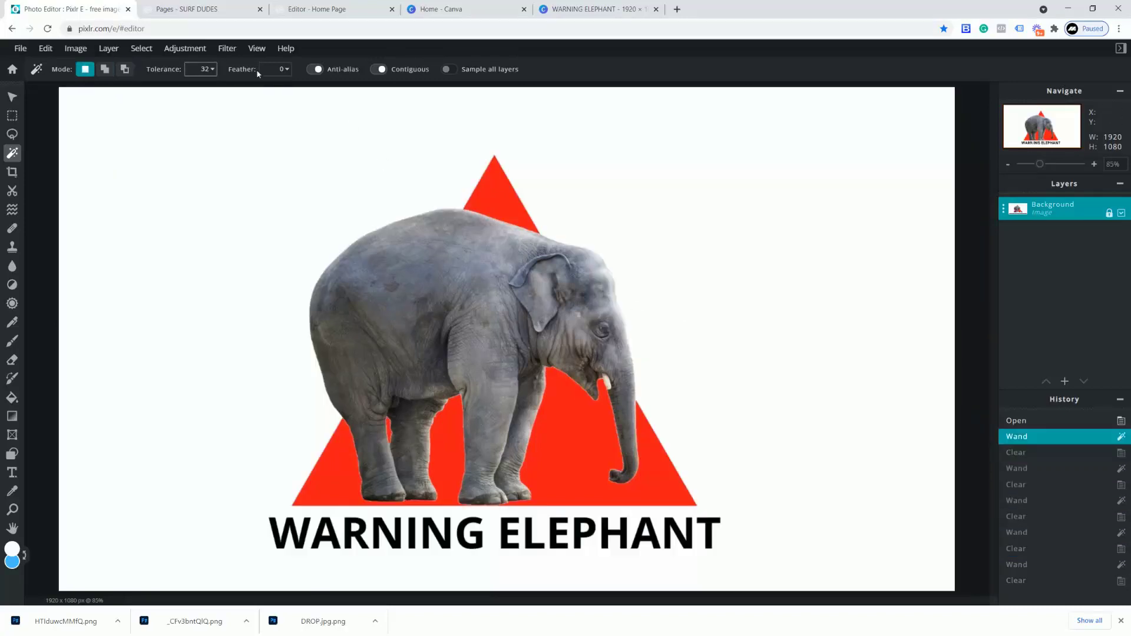
Try selecting the white background around the sign with the Wand tolerance set to 2
left_click(202, 70)
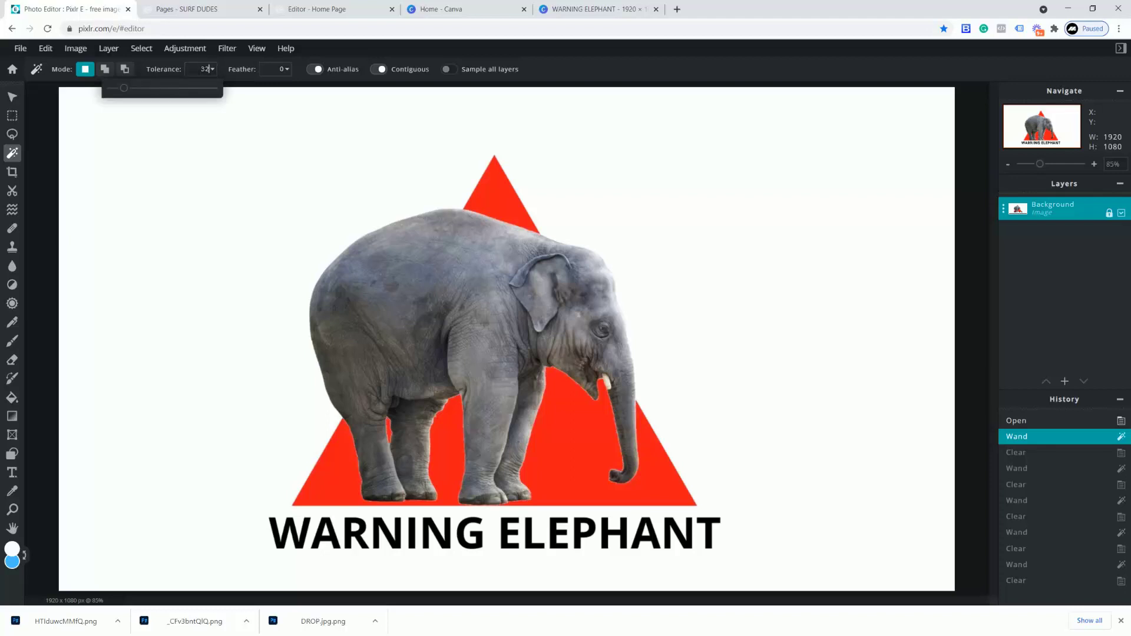
key("BackSpace")
left_click(262, 243)
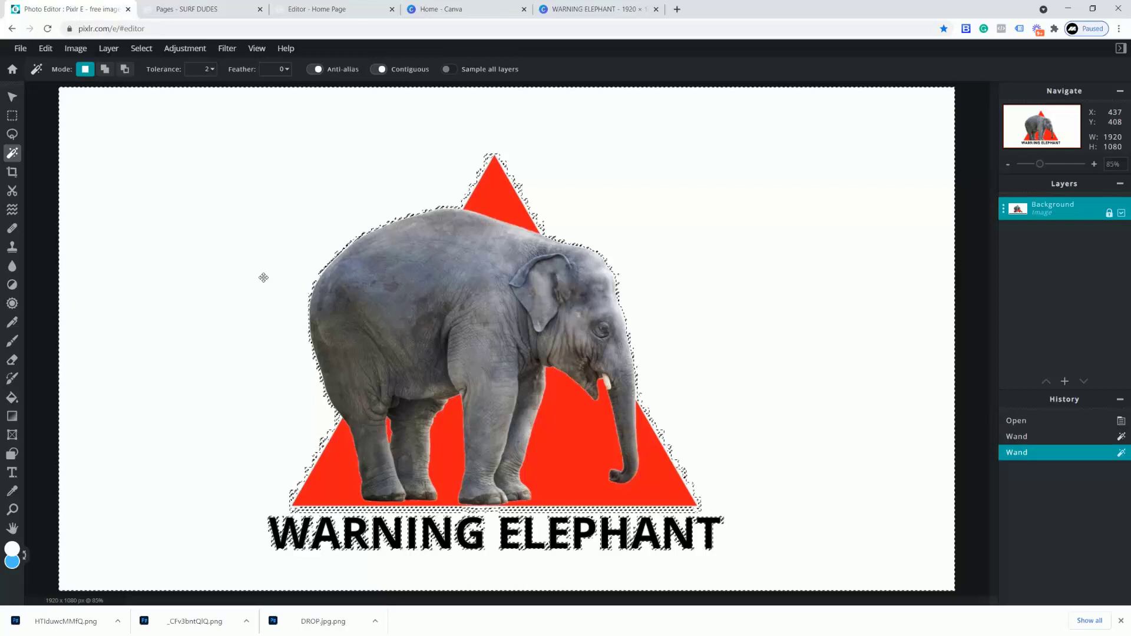
Set the Wand tolerance to 9, reselect the white background around the sign and clear it
left_click(200, 69)
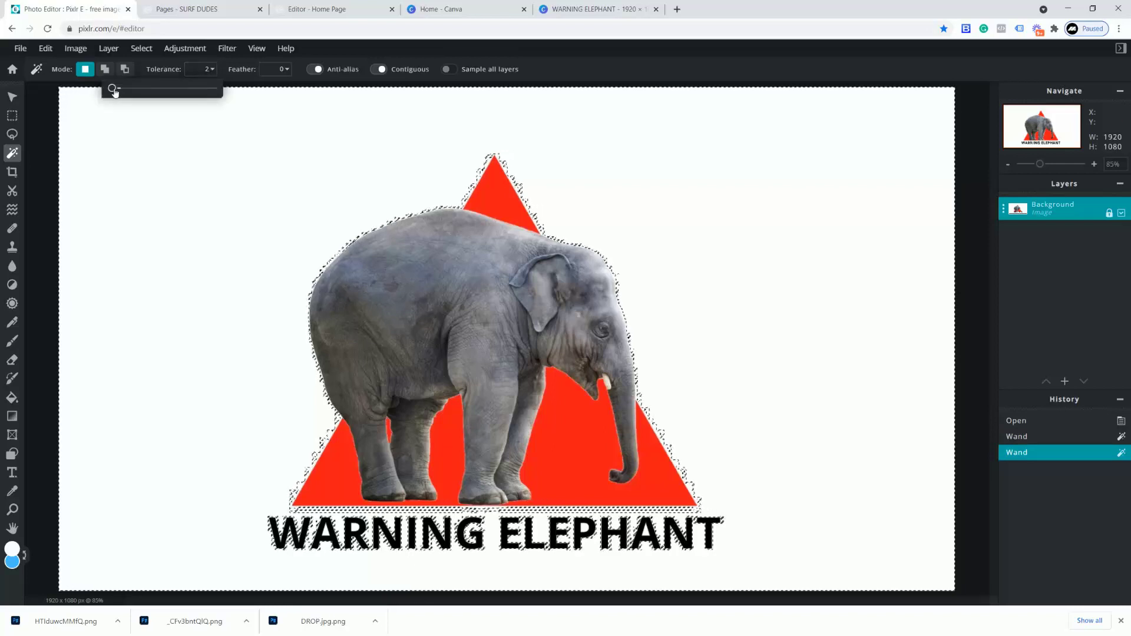
left_click_drag(114, 91, 118, 91)
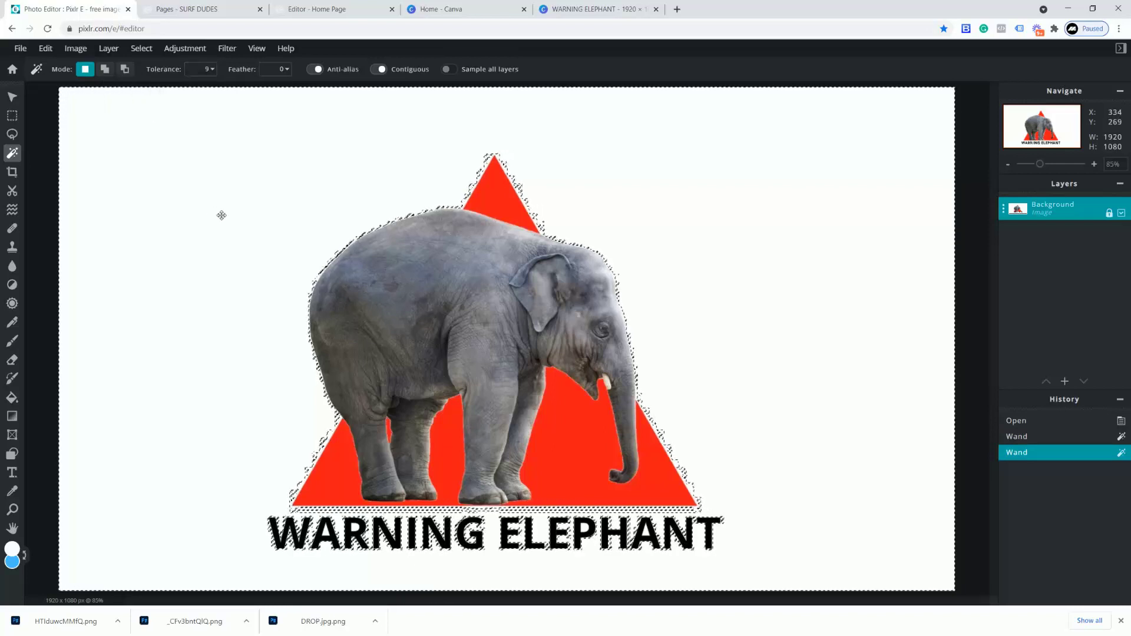
key("ctrl")
key("ctrl+d")
left_click(290, 246)
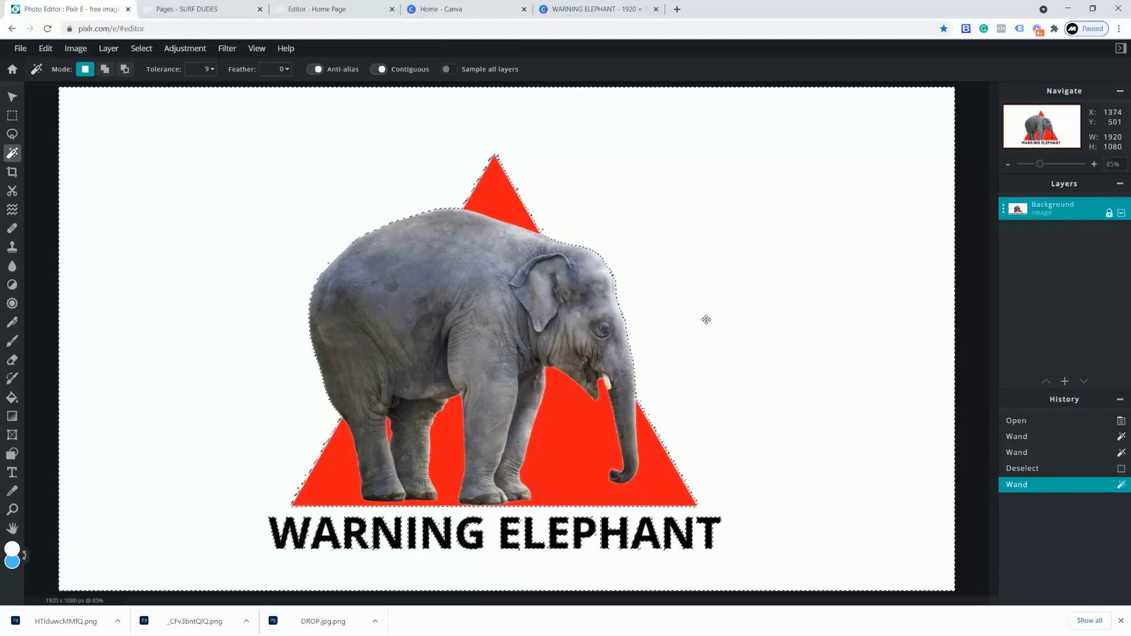
key("Delete")
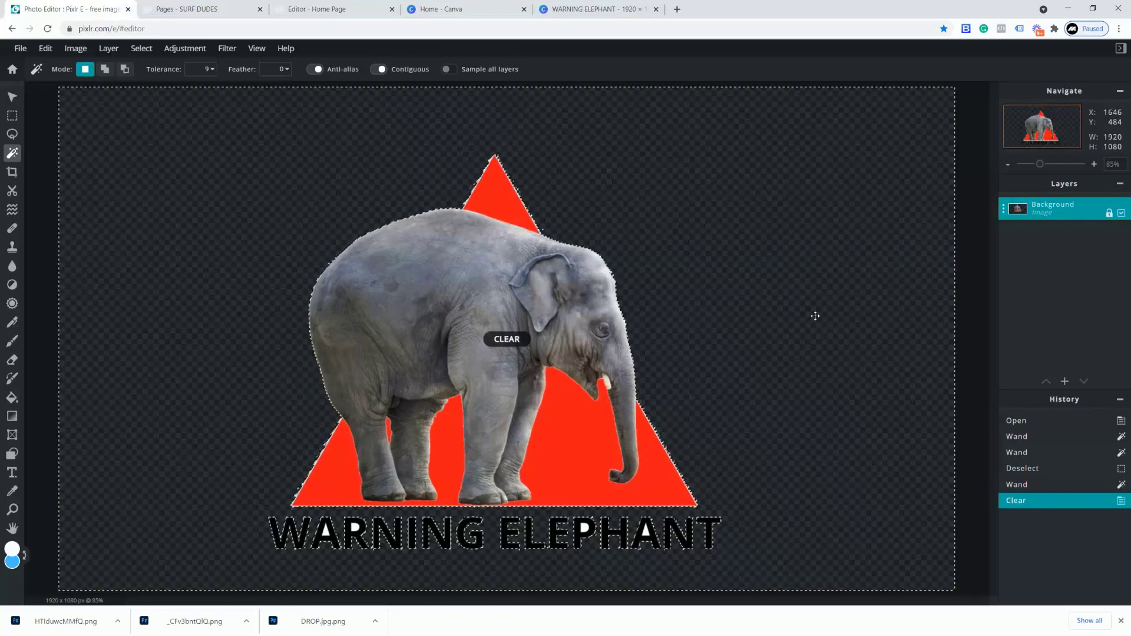
Clear the white areas enclosed by the letters A, R, P and A in "WARNING ELEPHANT", and remove the selection
left_click(325, 530)
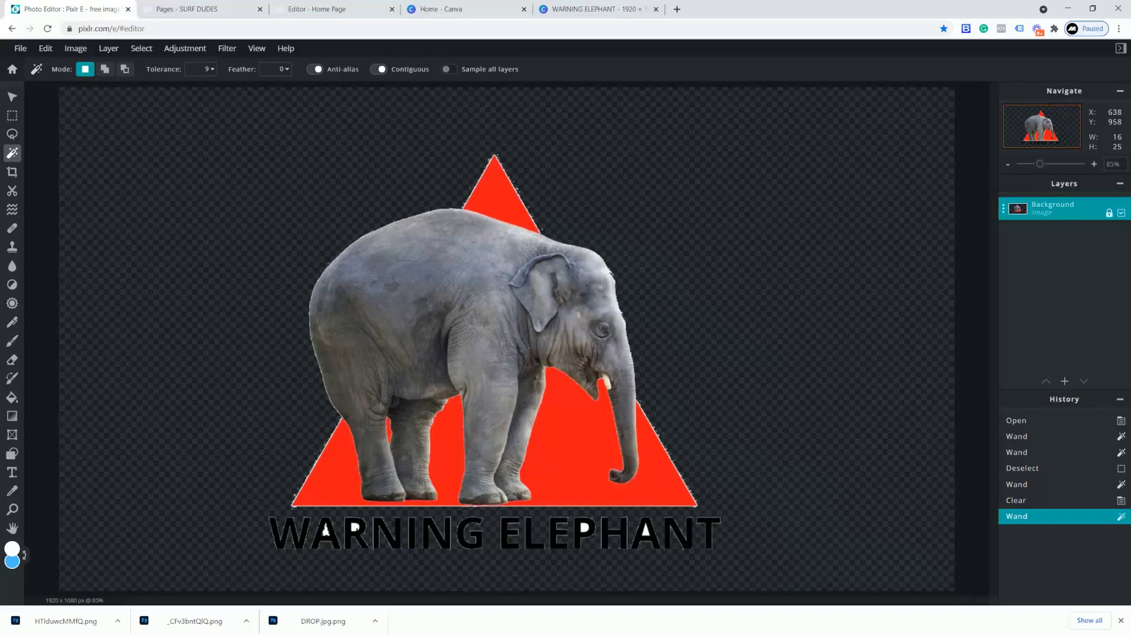
key("Delete")
left_click(355, 526)
key("Delete")
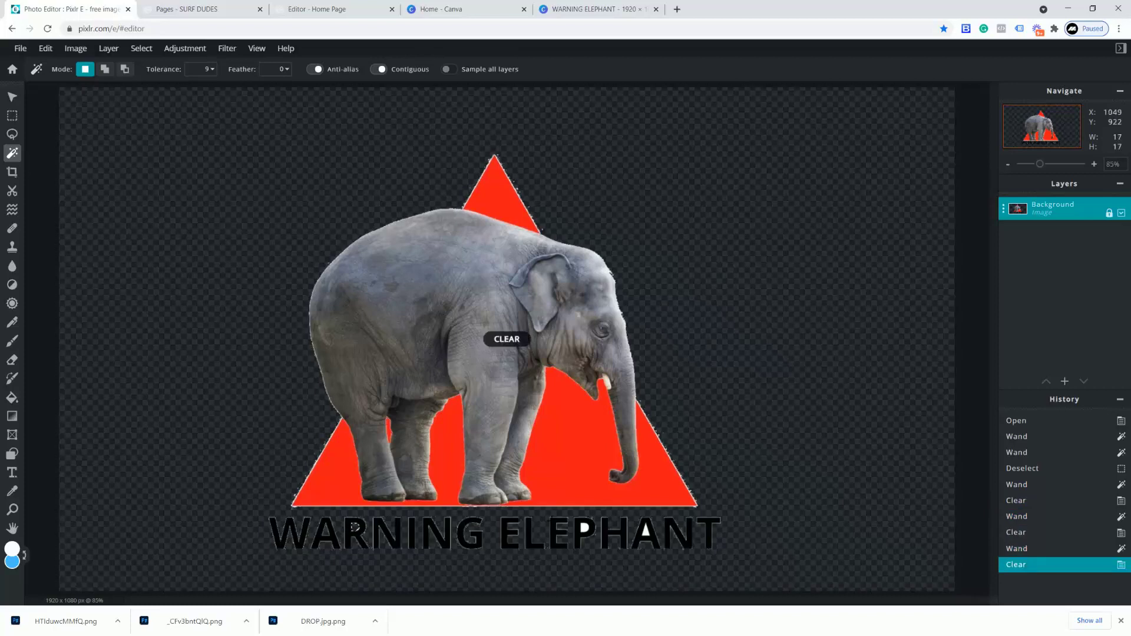
left_click(585, 526)
key("Delete")
key("ctrl+d")
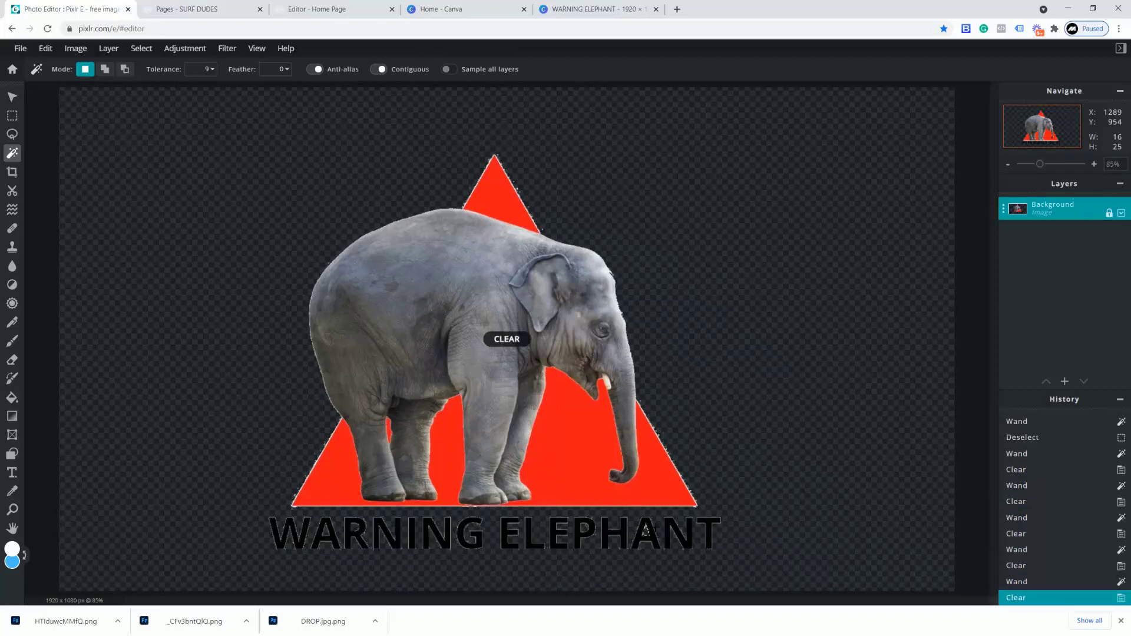
Crop the canvas to about 1095 x 973 px around the warning sign and export it as a PNG
left_click(12, 171)
left_click_drag(67, 328, 242, 328)
left_click_drag(948, 344, 755, 344)
left_click_drag(492, 86, 494, 136)
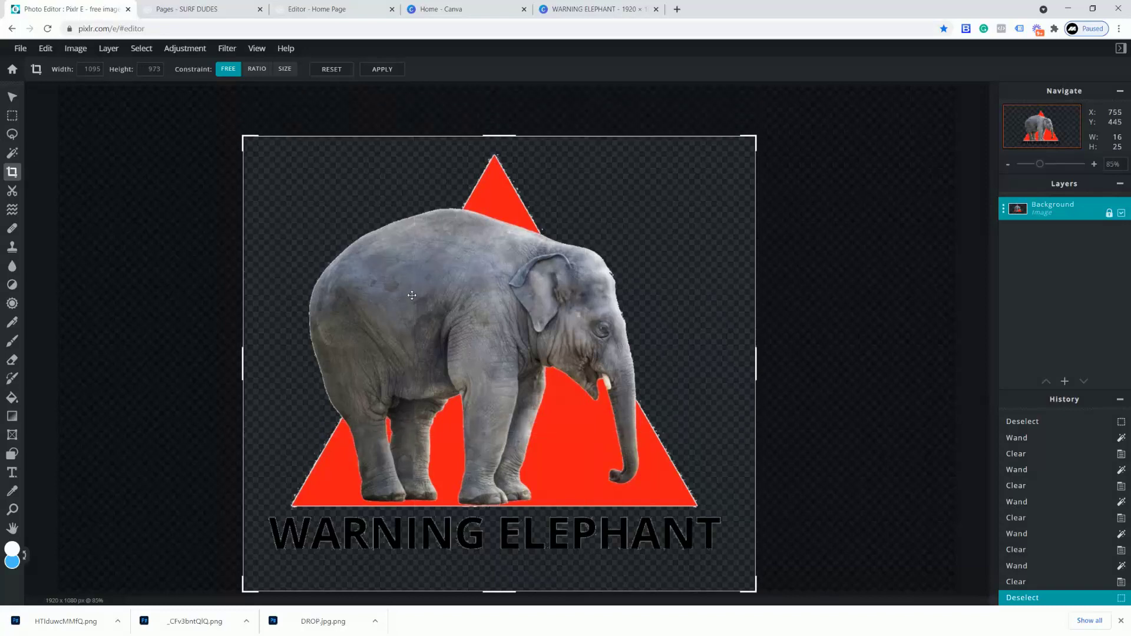
key("Return")
left_click(18, 51)
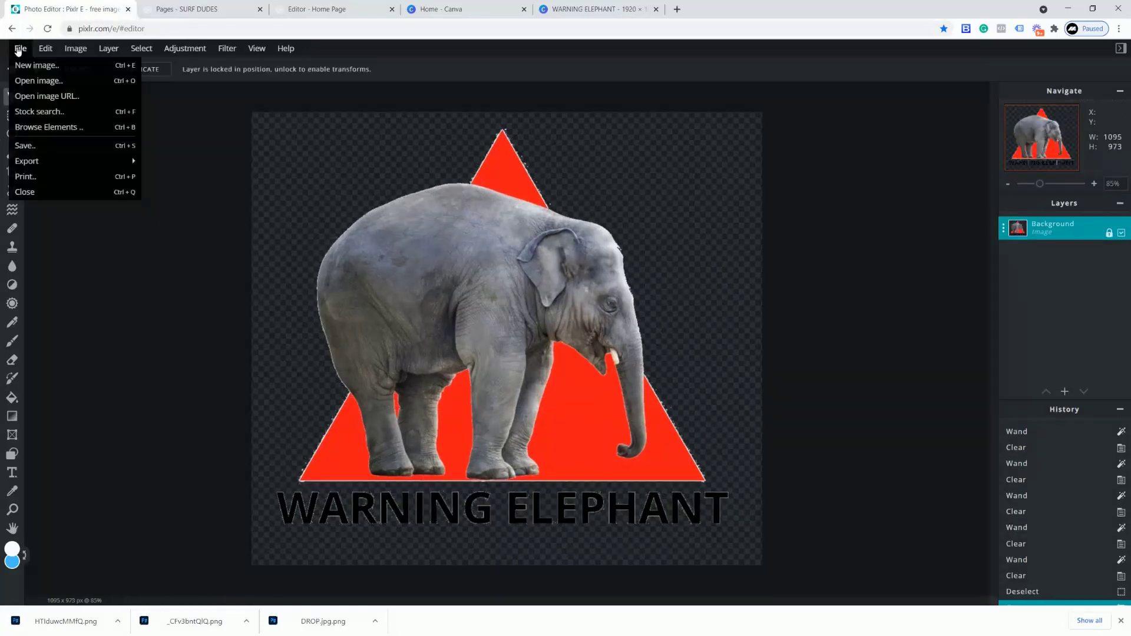
left_click(183, 157)
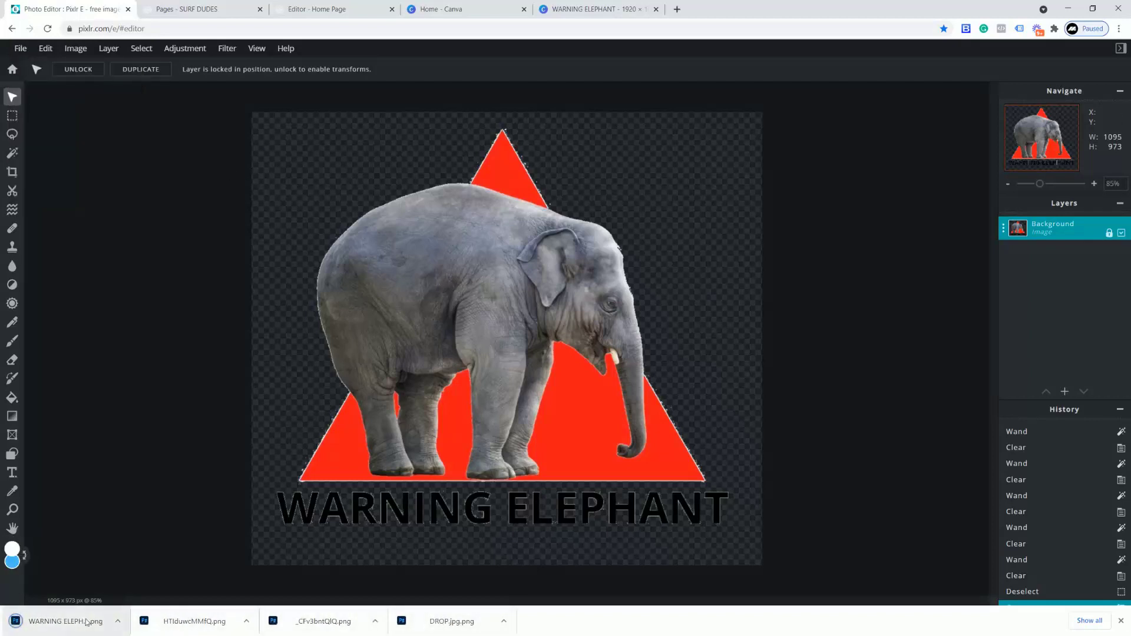
Switch to the SURF DUDES home page editor and open the image library for replacing the round surfing picture
left_click(327, 12)
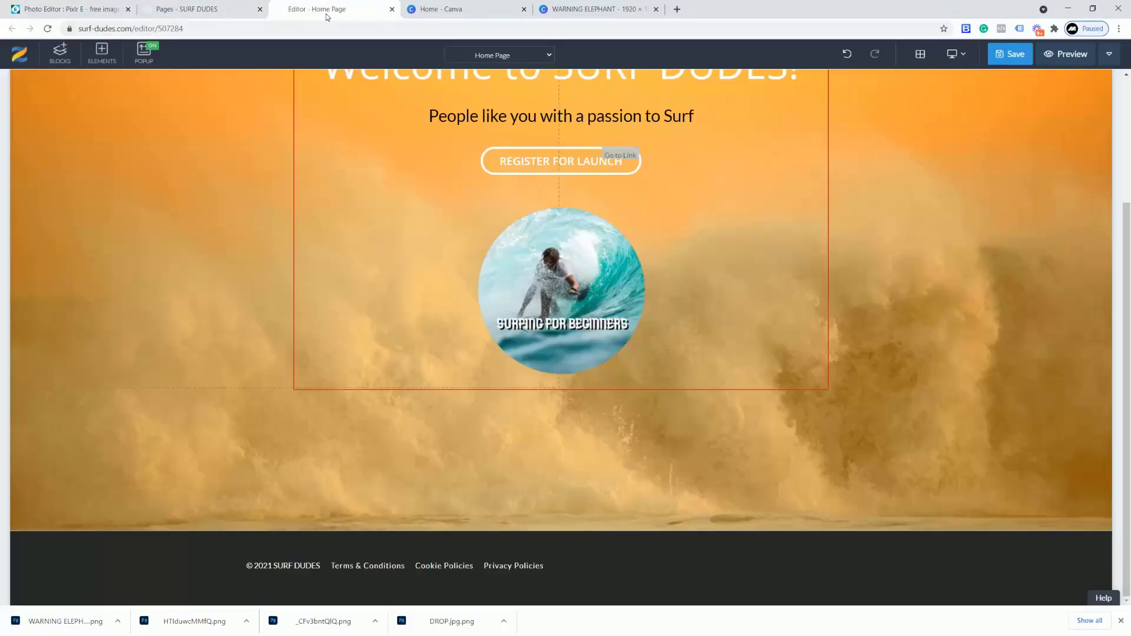
left_click(539, 300)
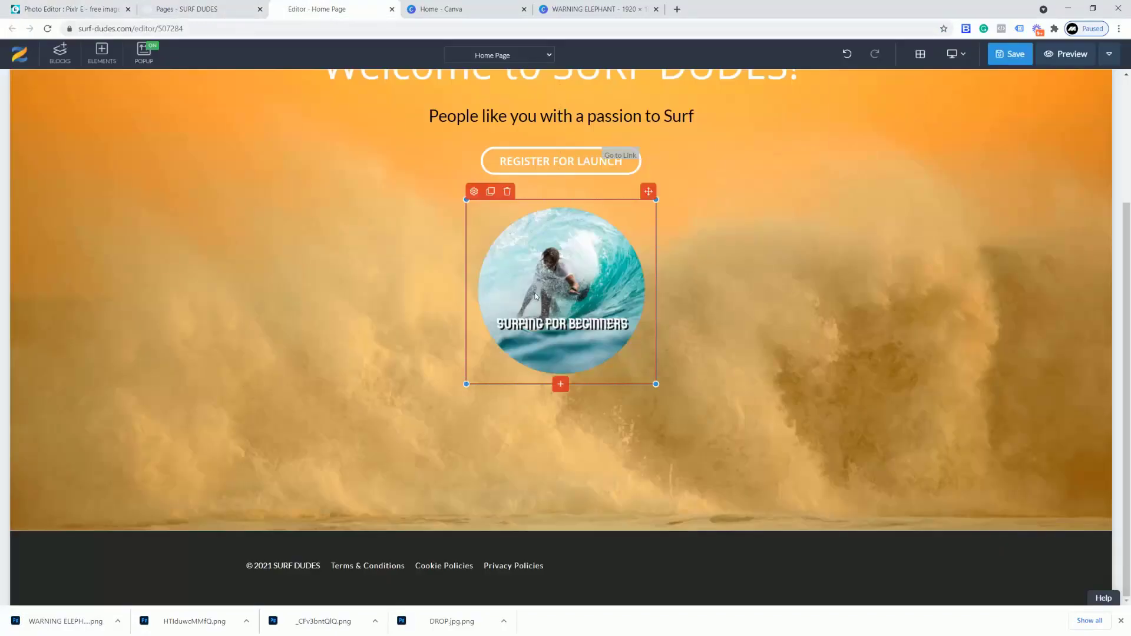
left_click(474, 192)
left_click(1041, 110)
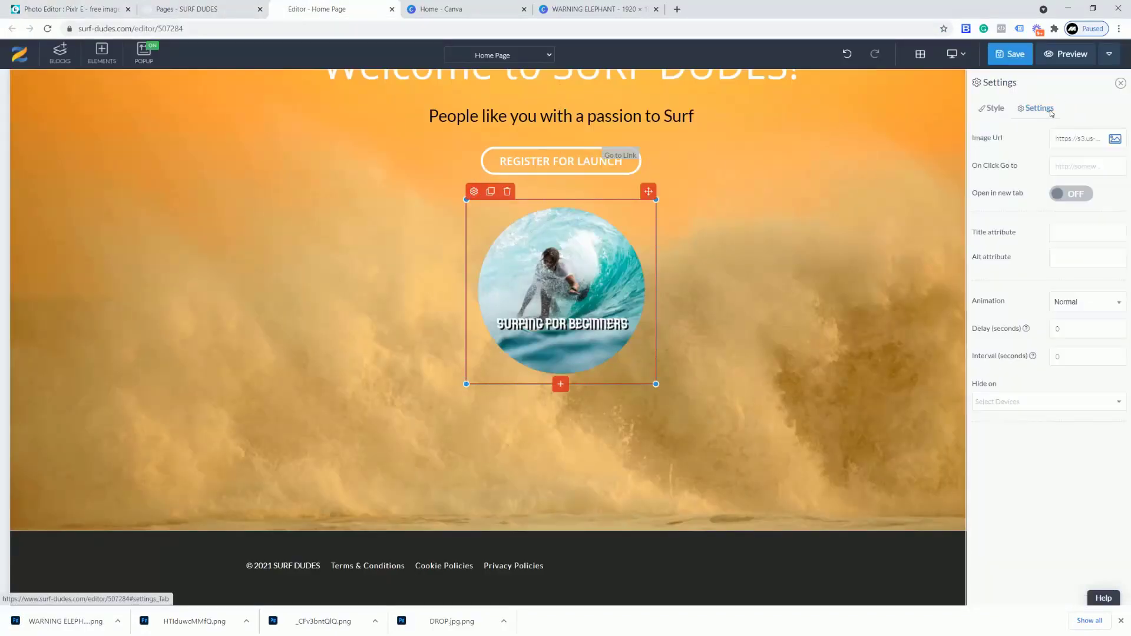
left_click(1112, 140)
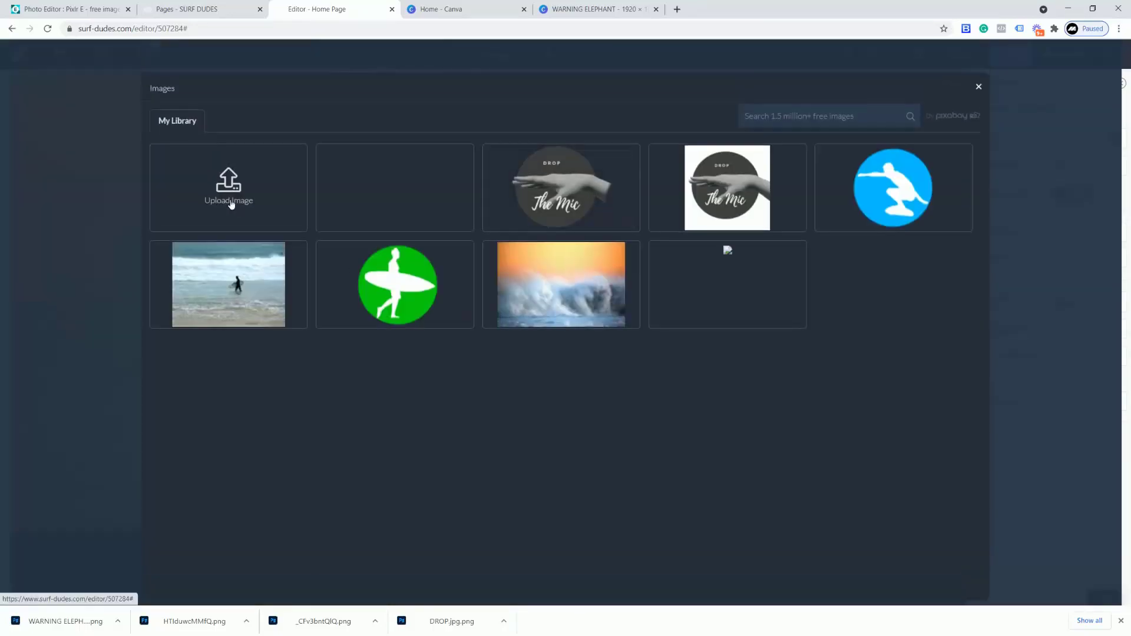
Upload WARNING ELEPHANT.jpg.png cropped around the whole sign and its text as the replacement picture
left_click(259, 187)
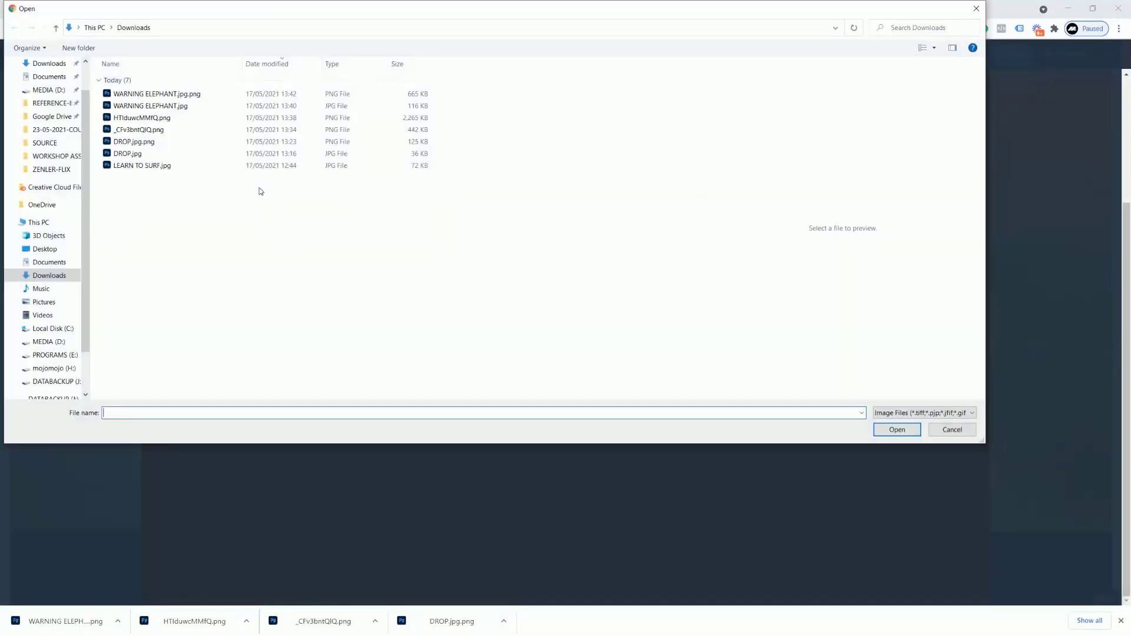
left_click(144, 95)
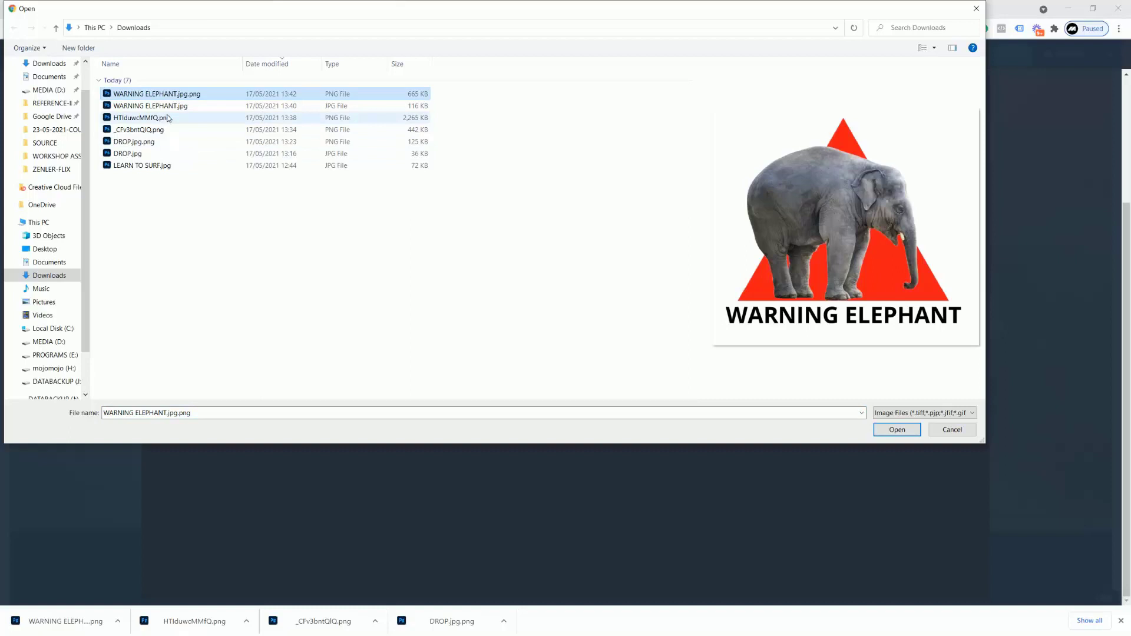
left_click(888, 429)
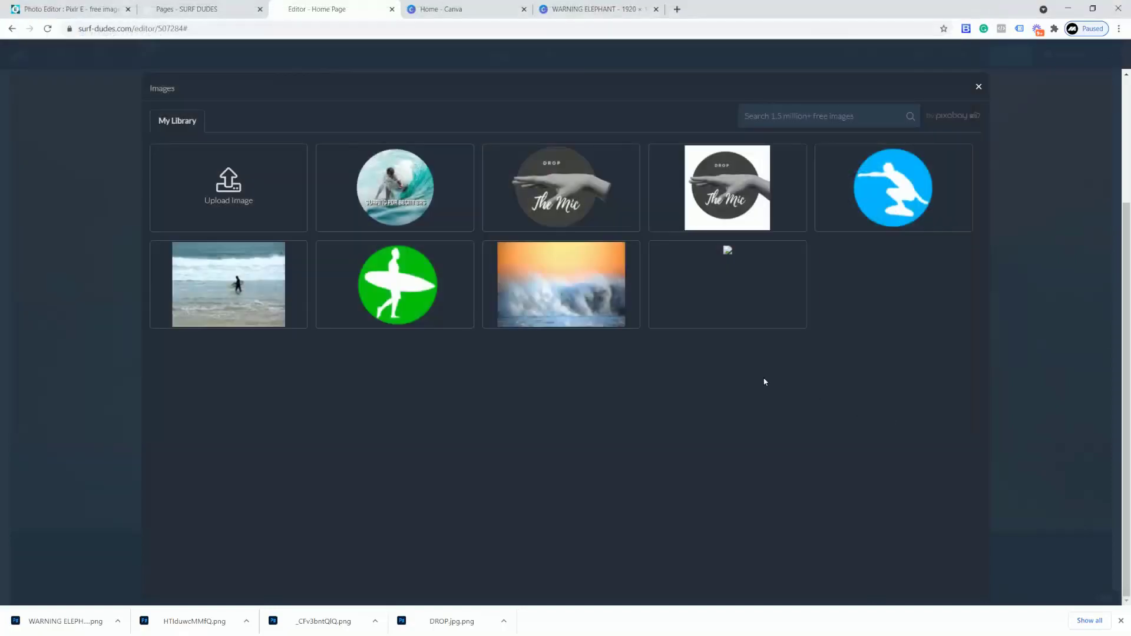
left_click_drag(653, 300, 668, 318)
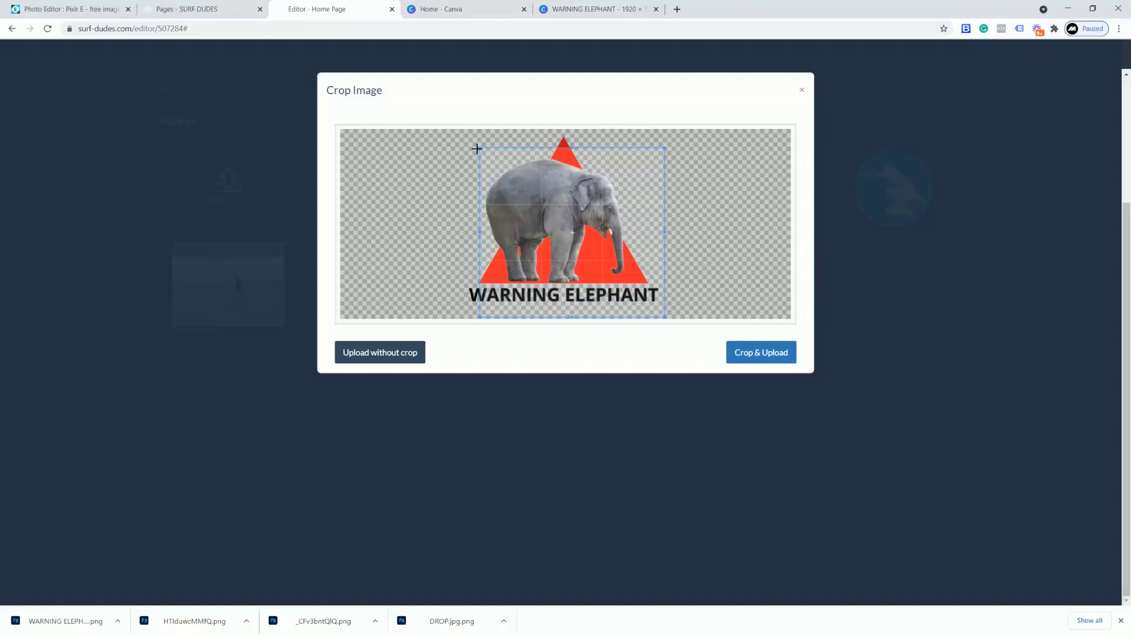
left_click_drag(479, 148, 454, 133)
left_click(728, 351)
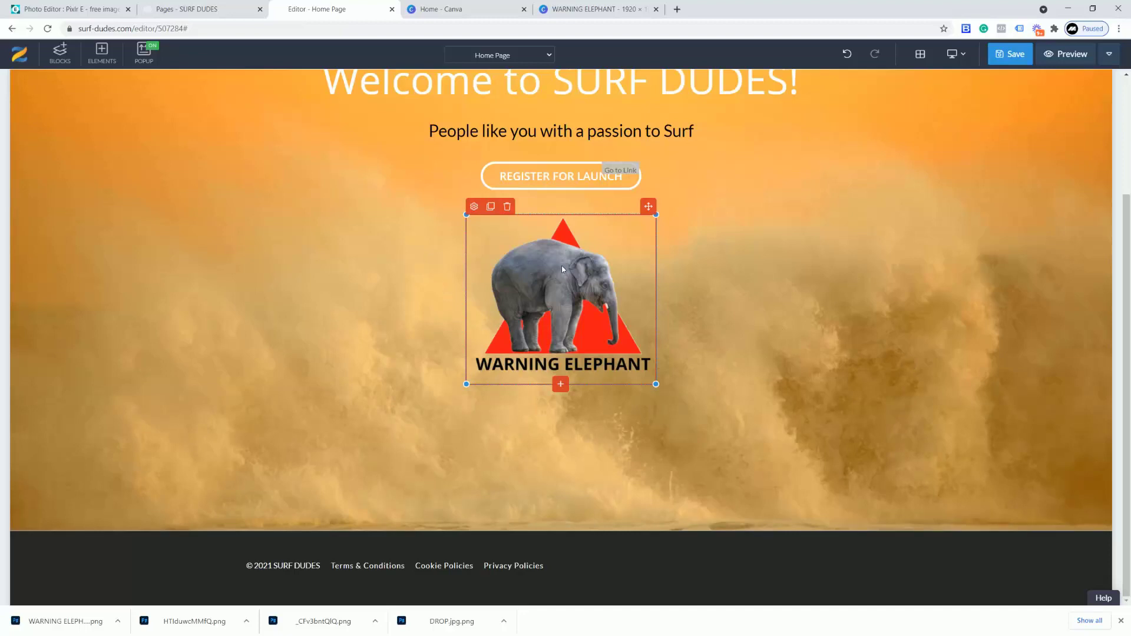
Switch back to Pixlr E and look through the available selection commands
left_click(94, 10)
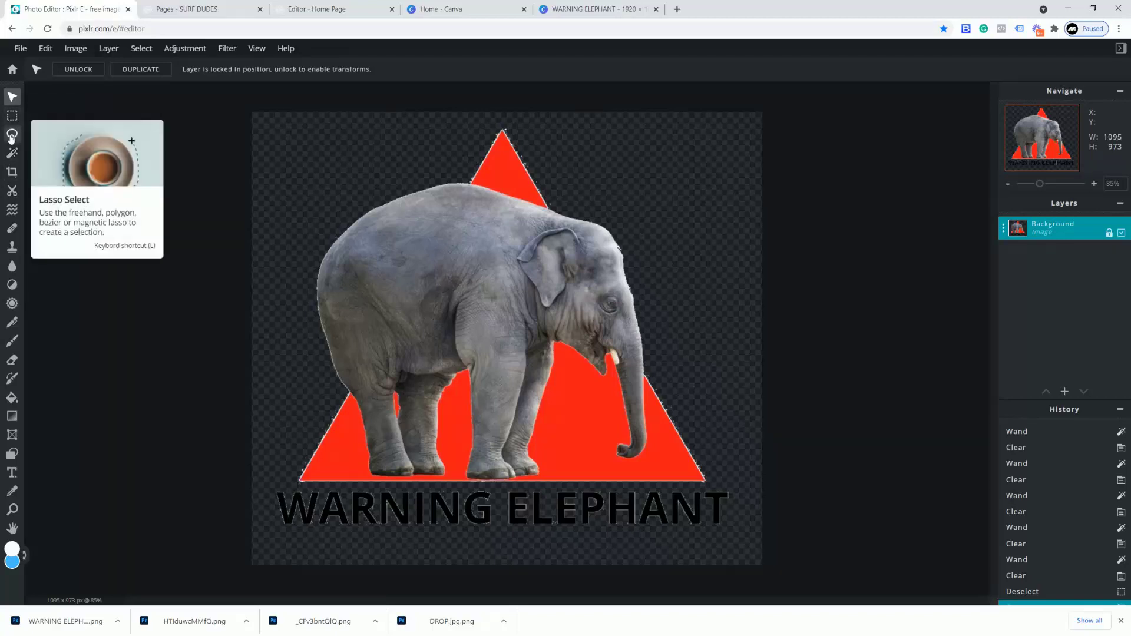
left_click(188, 51)
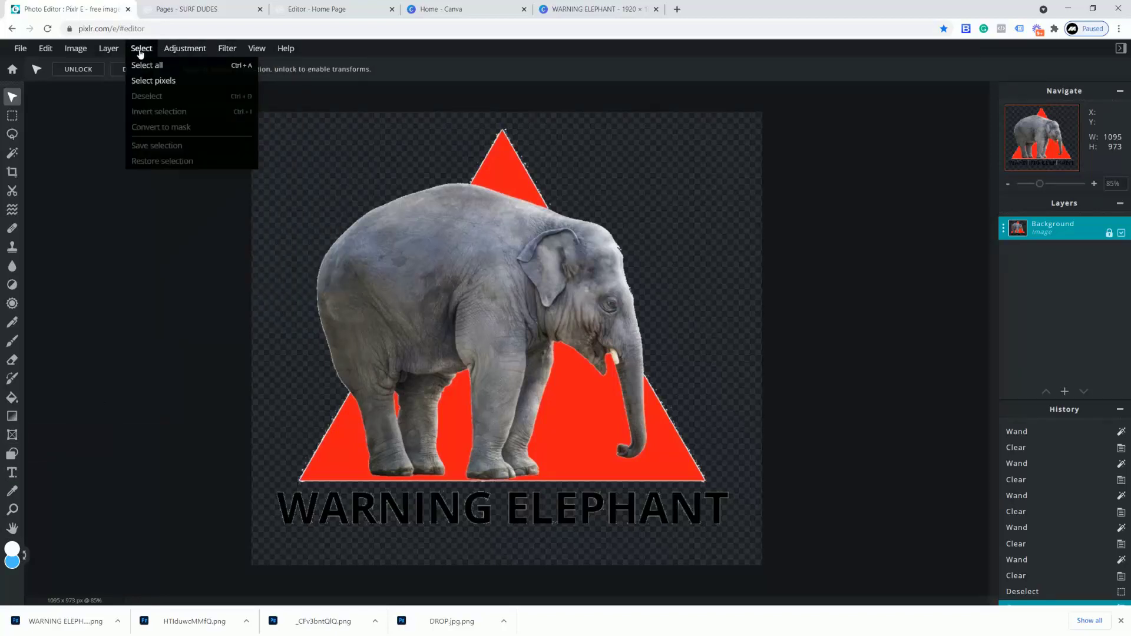
left_click(123, 105)
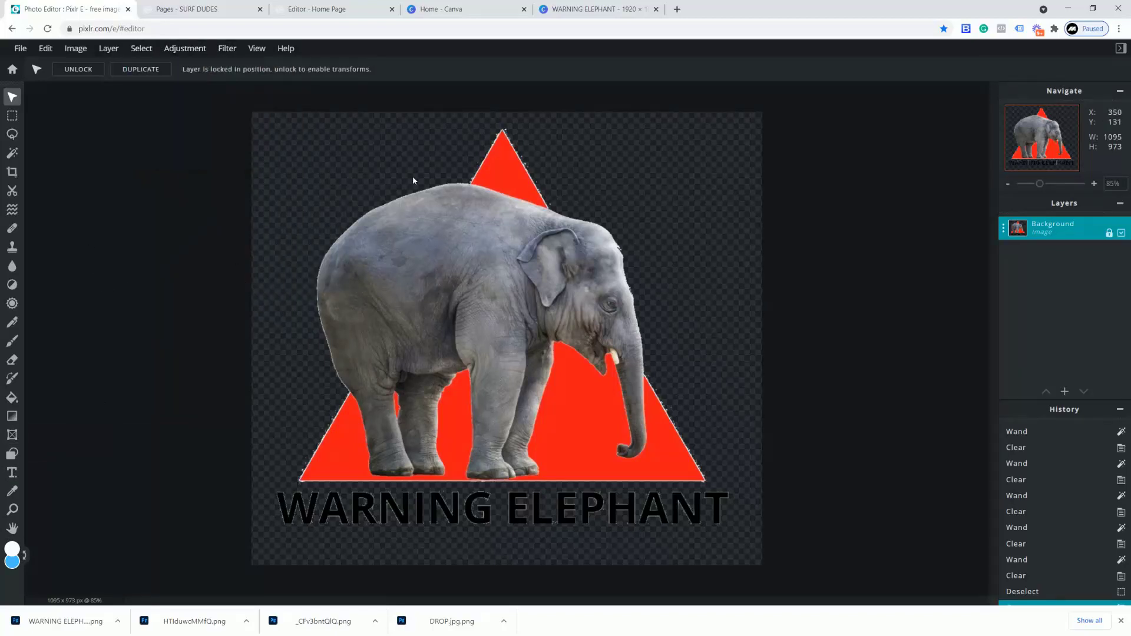